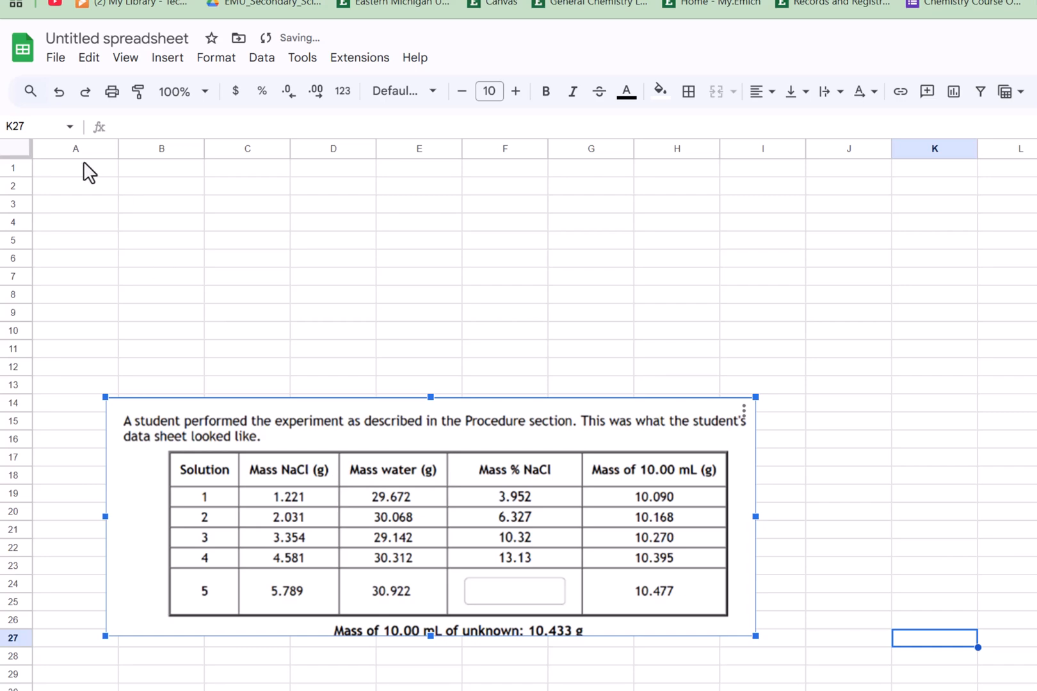
- Enter the header "Solutions" in A1 and the solution numbers 1 to 5 in the cells below it
click(80, 175)
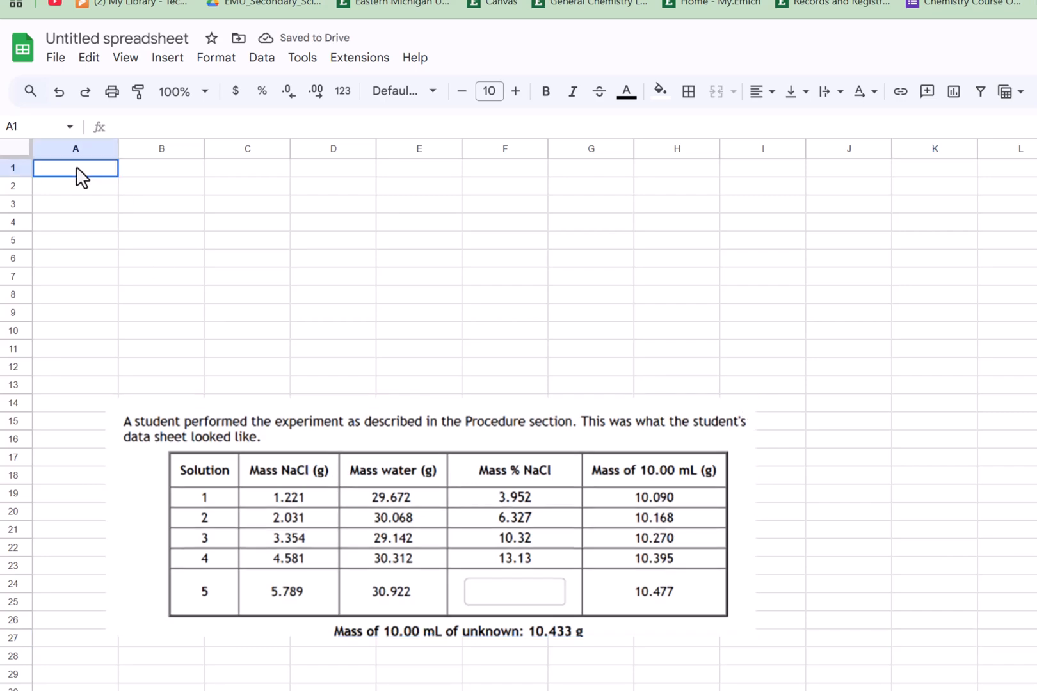
text(Solu)
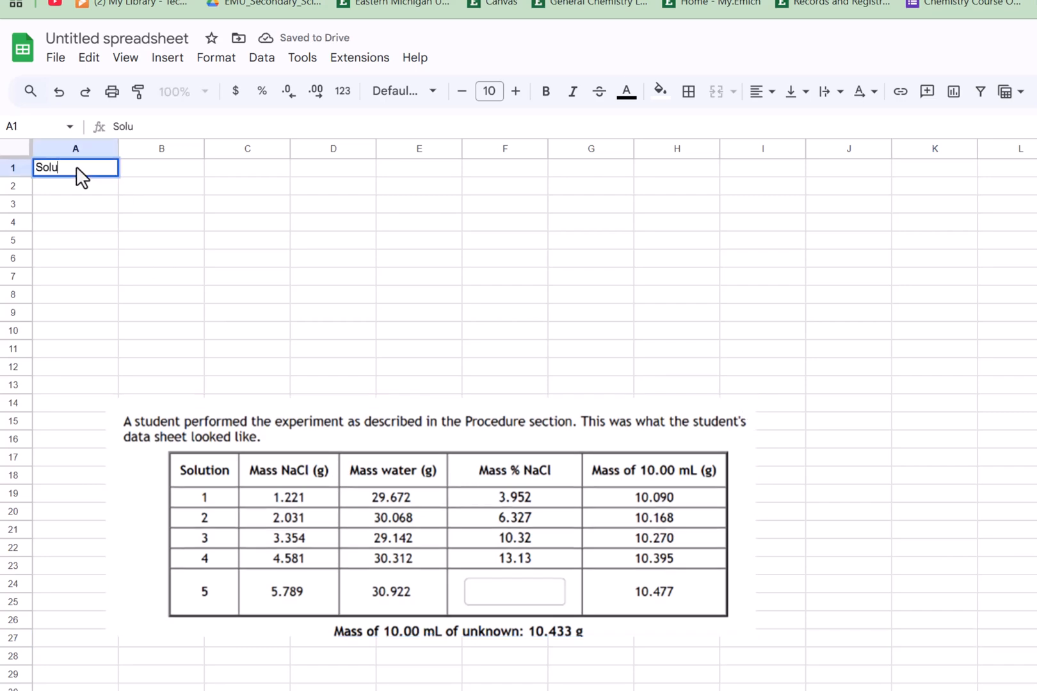
text(tions)
key(Return)
text(1 )
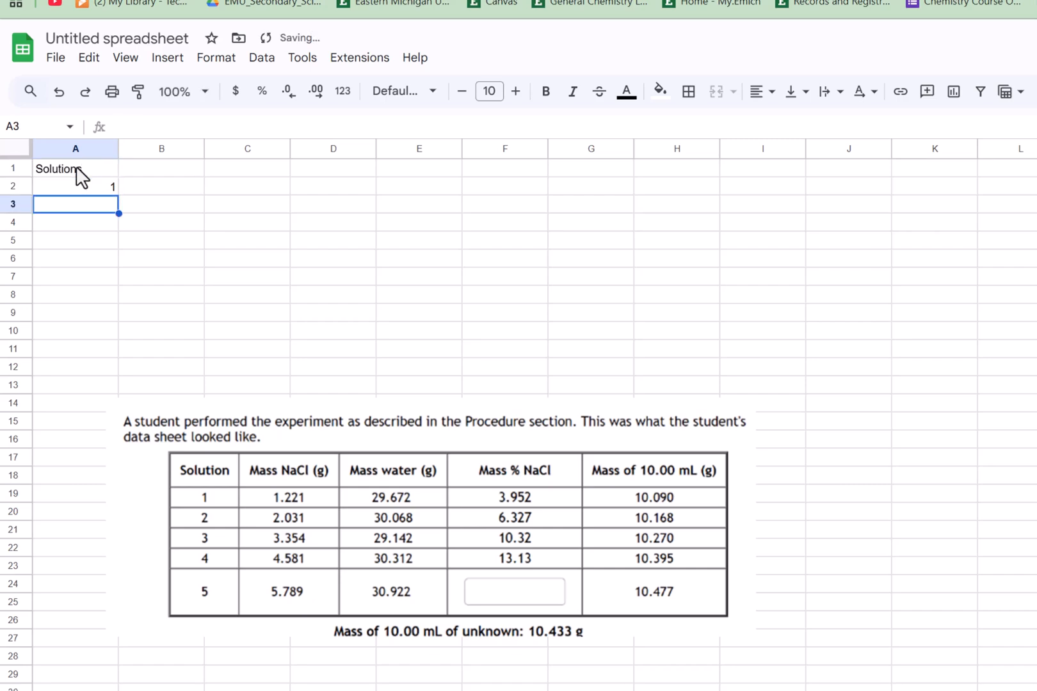
text(2)
key(Return)
text(3)
key(Return)
text(4)
key(Return)
text(5)
key(Tab)
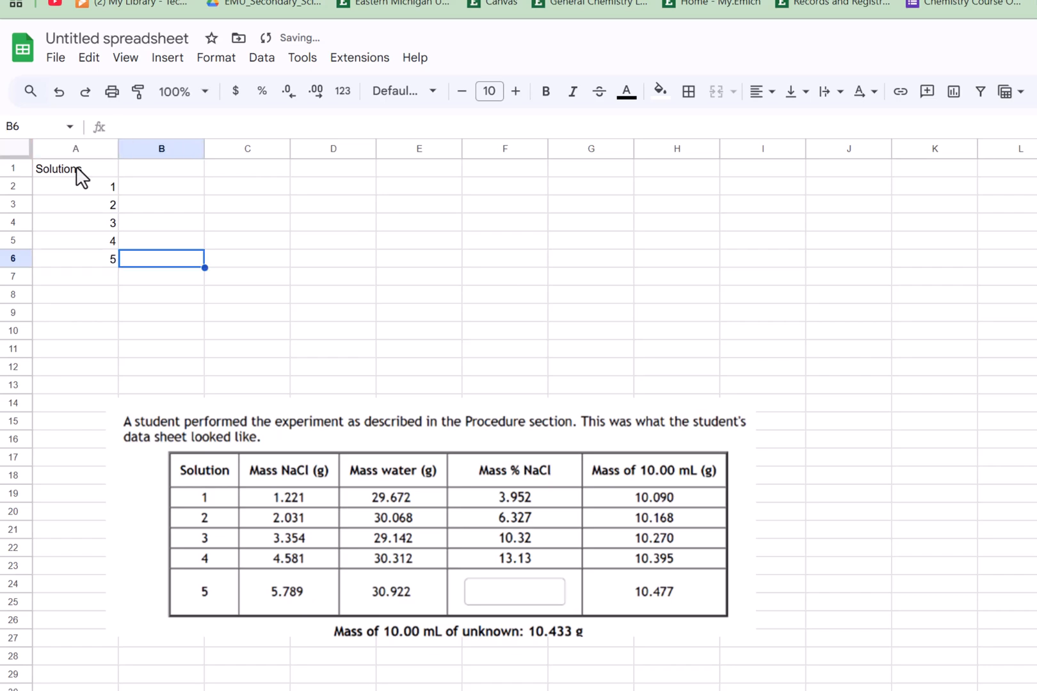
- Cut the solution numbers and paste them one row lower, into A3 to A7
key(Up)
key(Up)
key(Up)
key(Up)
key(Up)
key(Left)
key(Down)
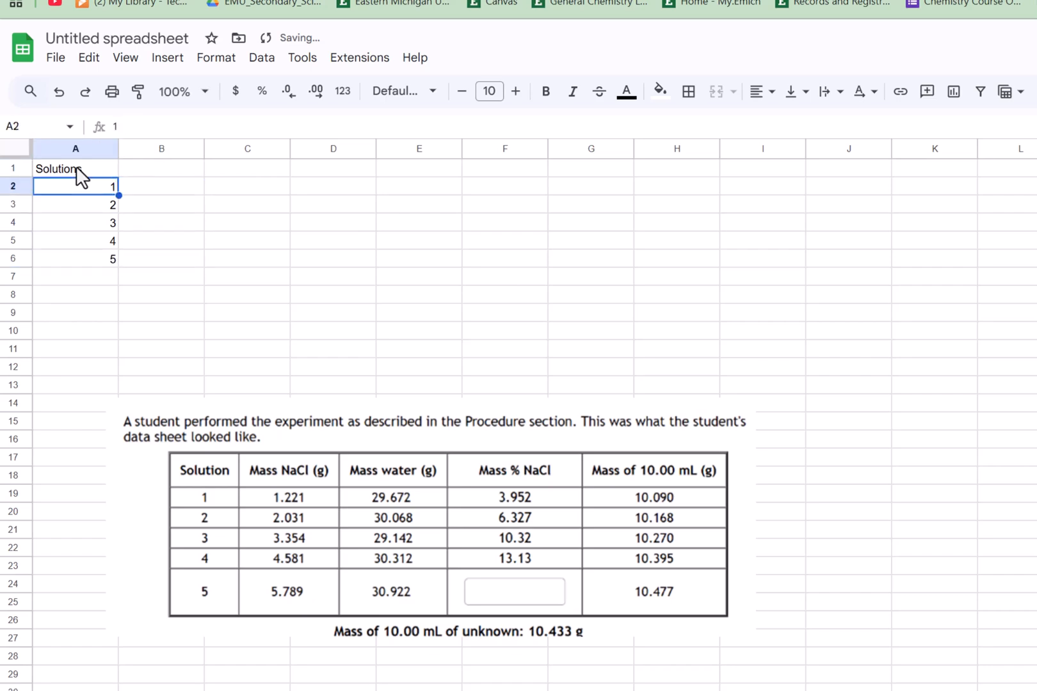
key(shift+Down)
key(shift+Down)
key(shift+Down)
key(shift+Down)
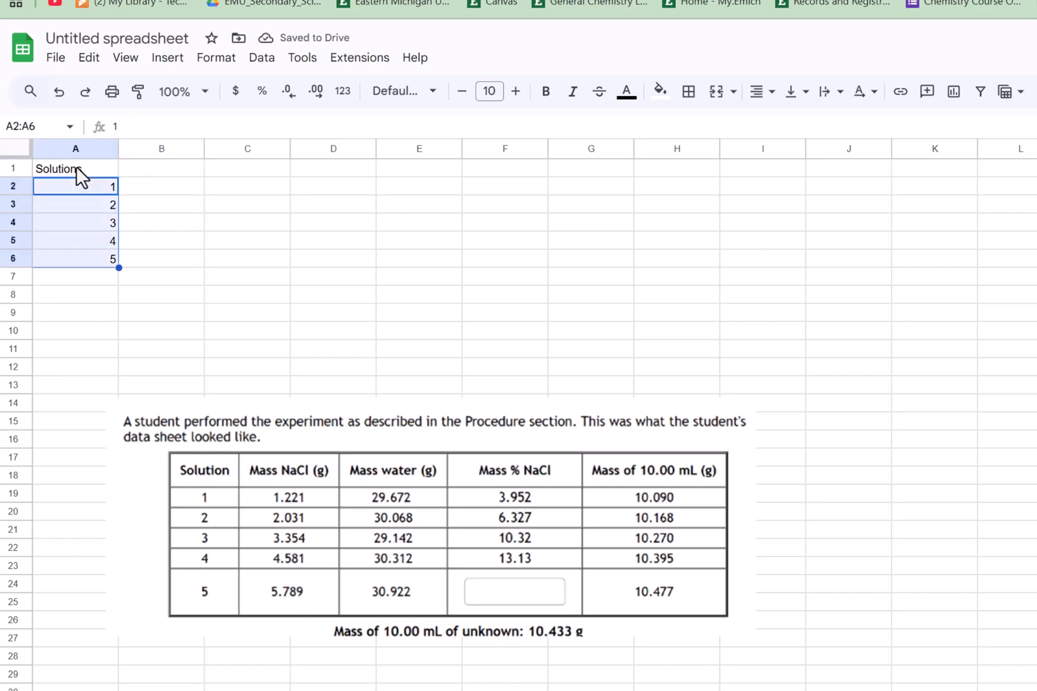
click(87, 58)
click(114, 155)
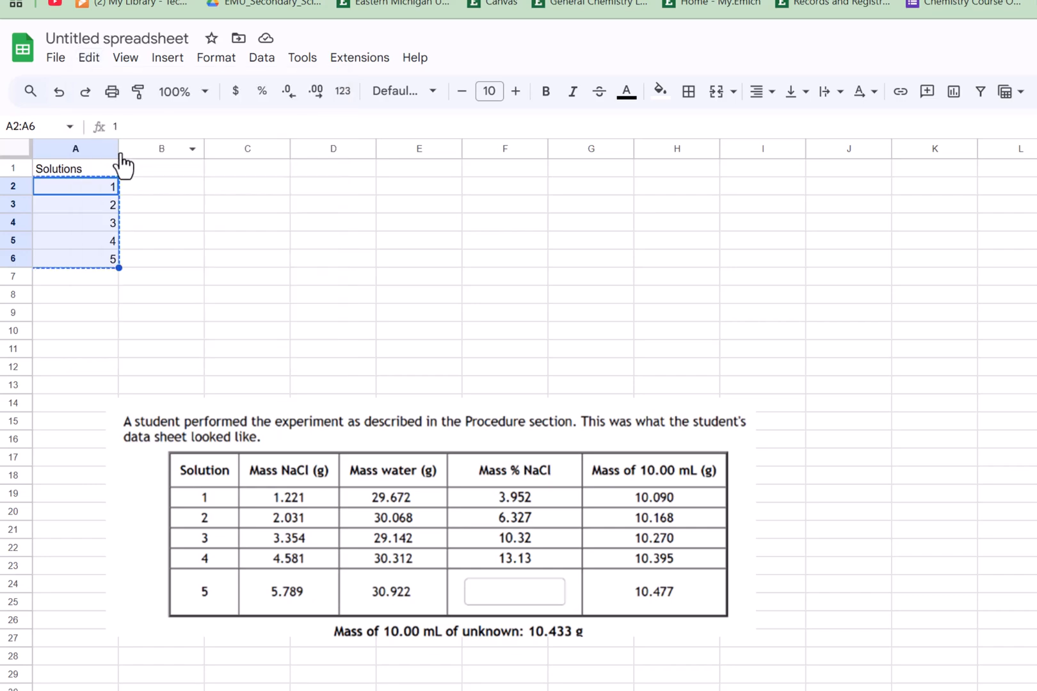
key(Down)
key(ctrl+v)
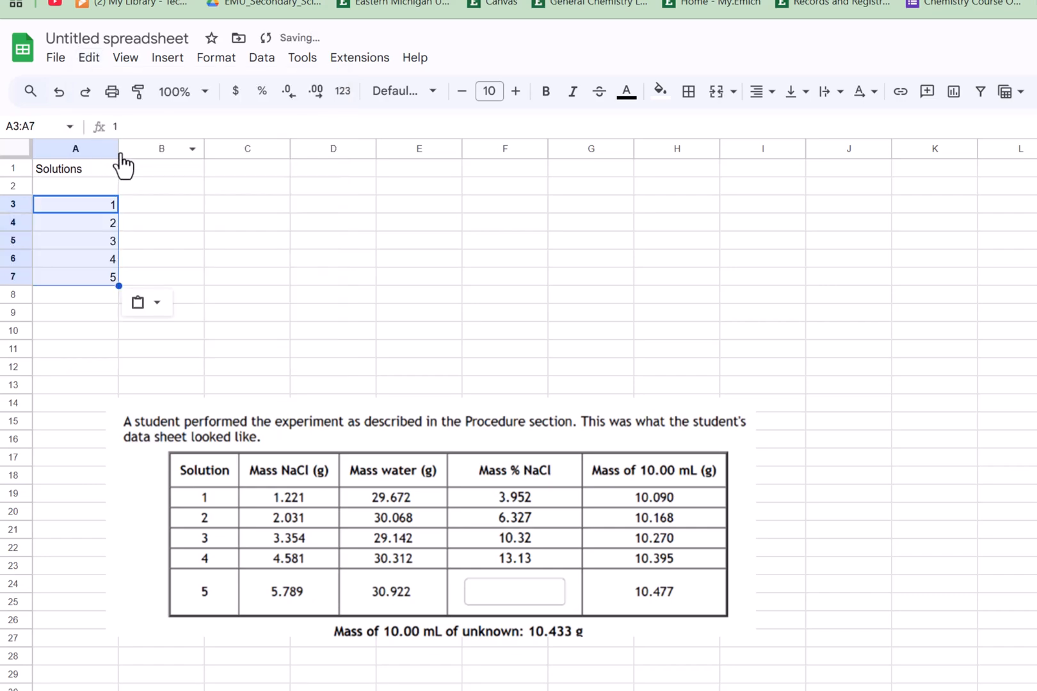
- Enter the column header "Mass NaCl" in B1 with its unit "g" beneath it
click(156, 182)
text(M)
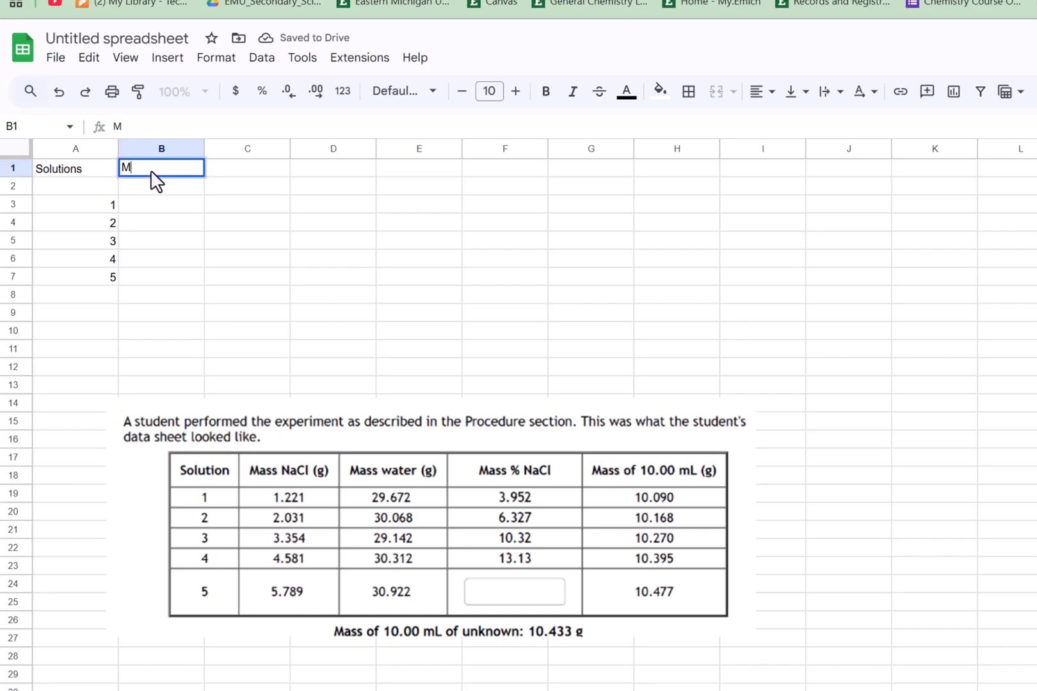
text(ass NaCl)
key(Return)
text(g)
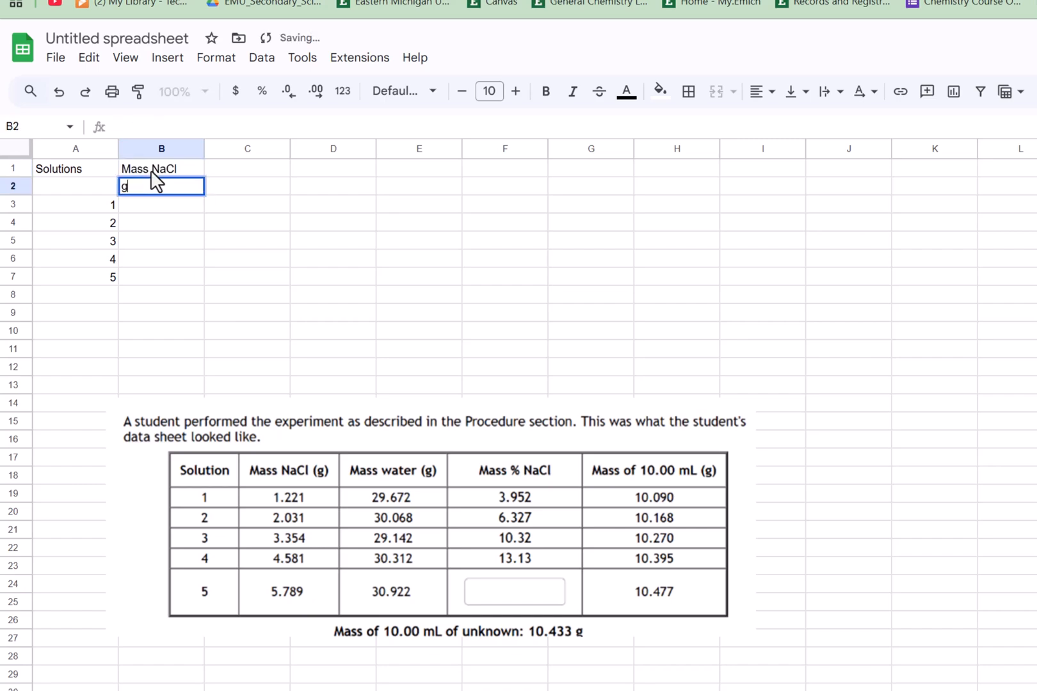
key(Right)
key(Up)
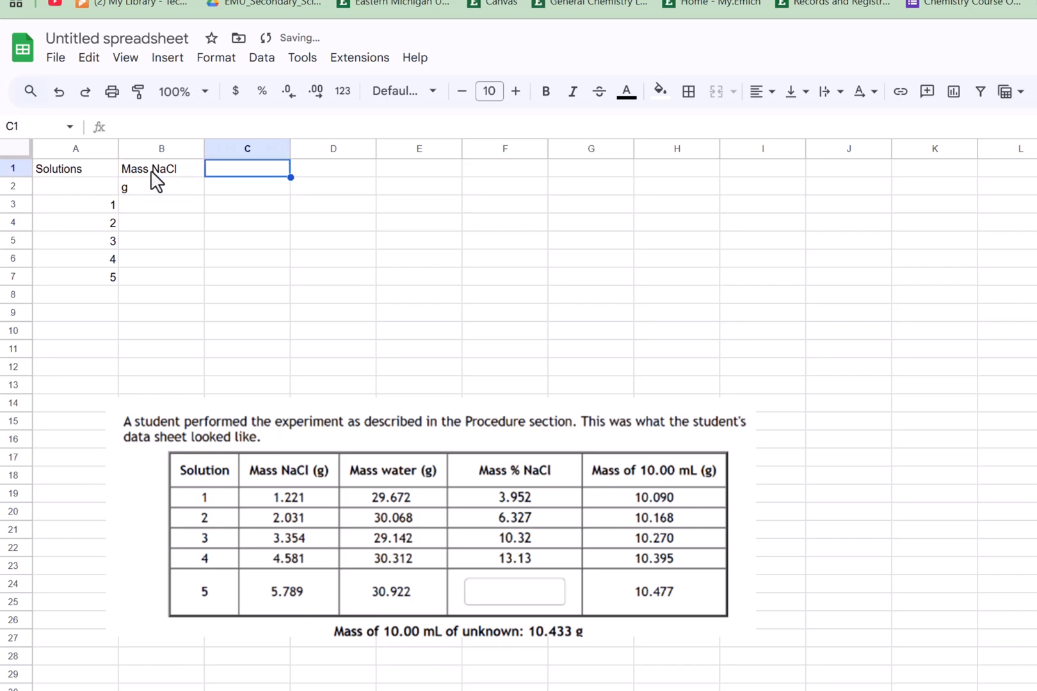
- Enter the column header "Mass HOH" in C1 with its unit "g" beneath it
text(Mass HOH)
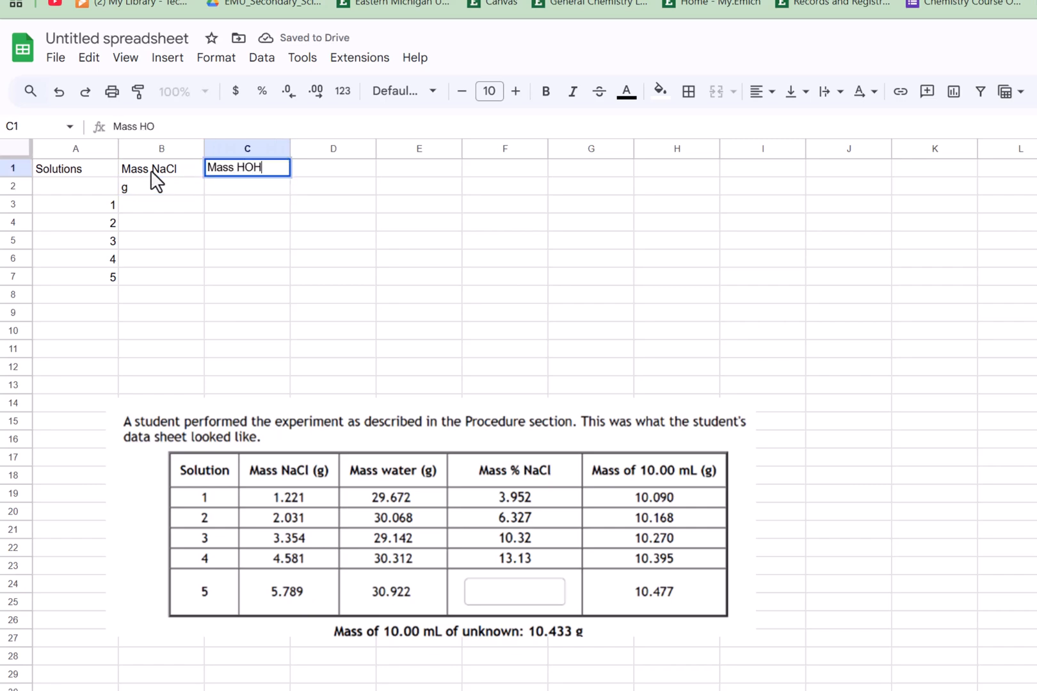
key(Return)
text(g)
key(Tab)
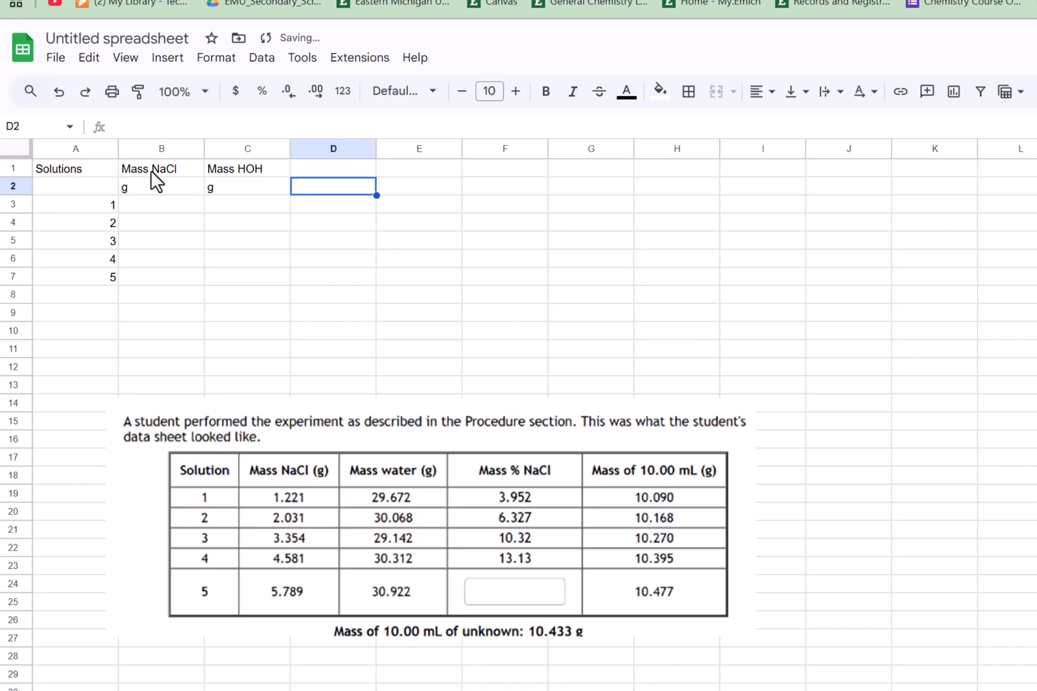
key(Up)
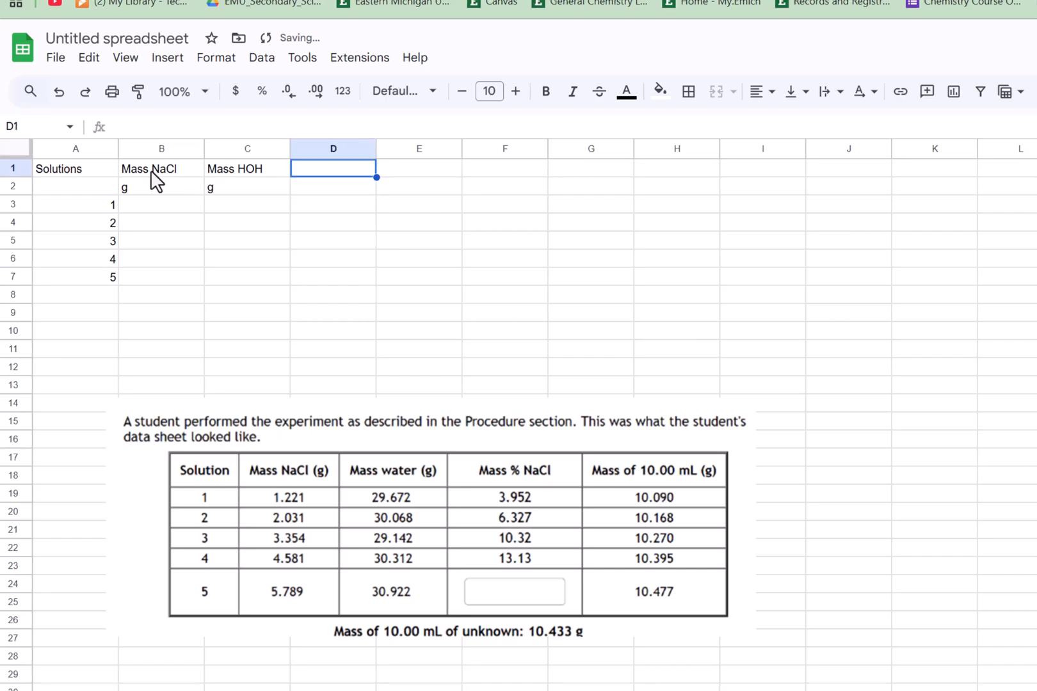
- Enter "% Mass NaCl" as the header in D1 and again as its unit in D2
text(% Mass )
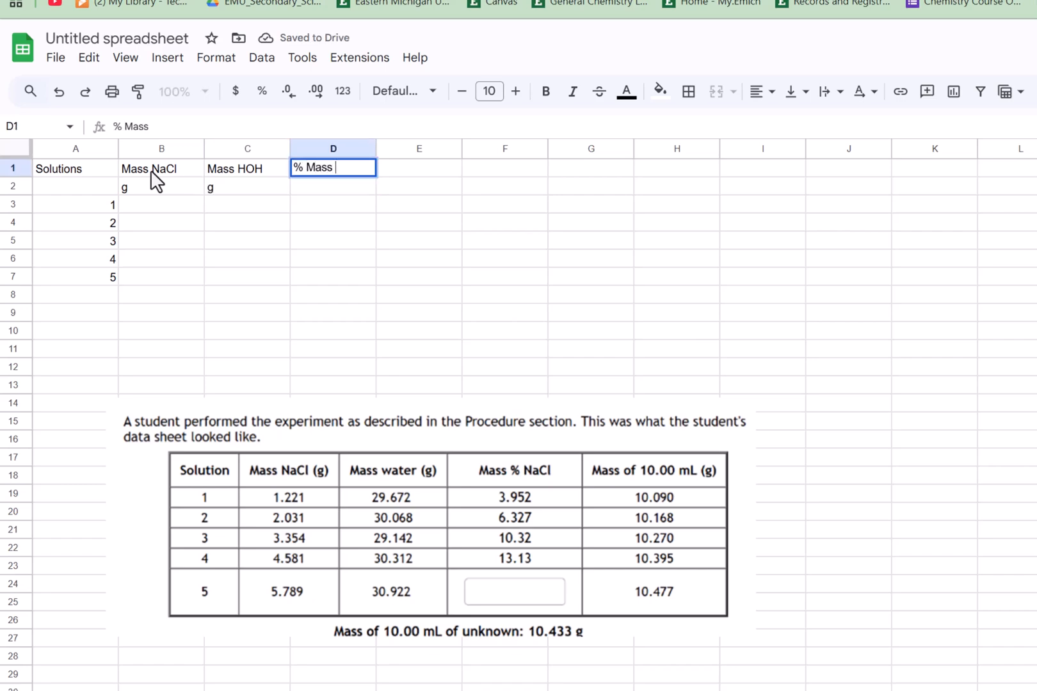
text(NaCl)
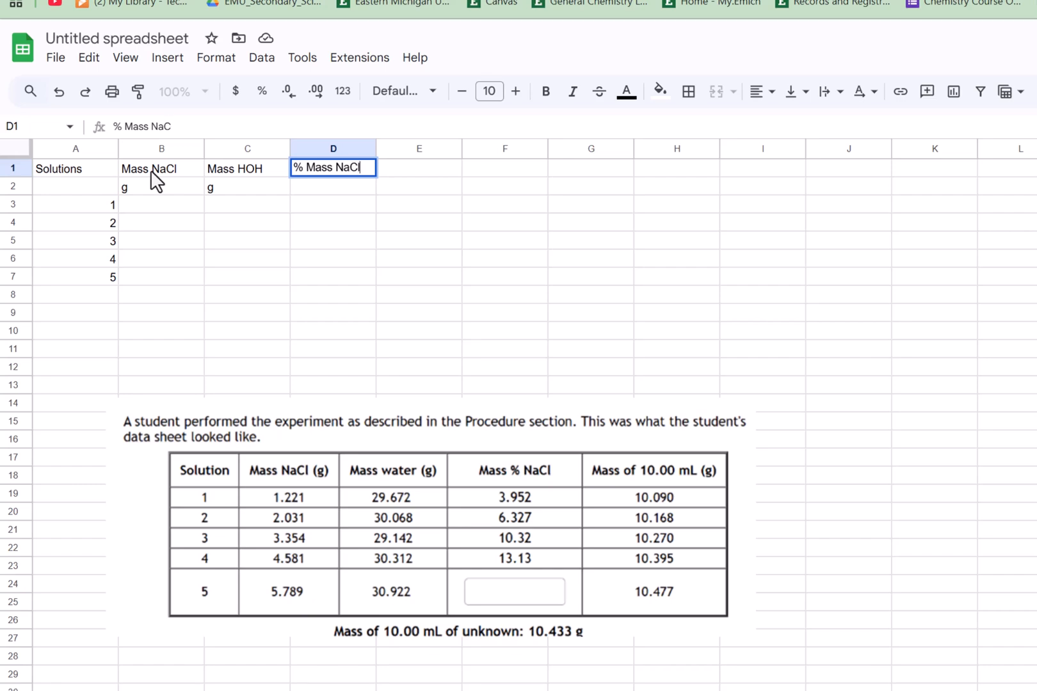
key(Return)
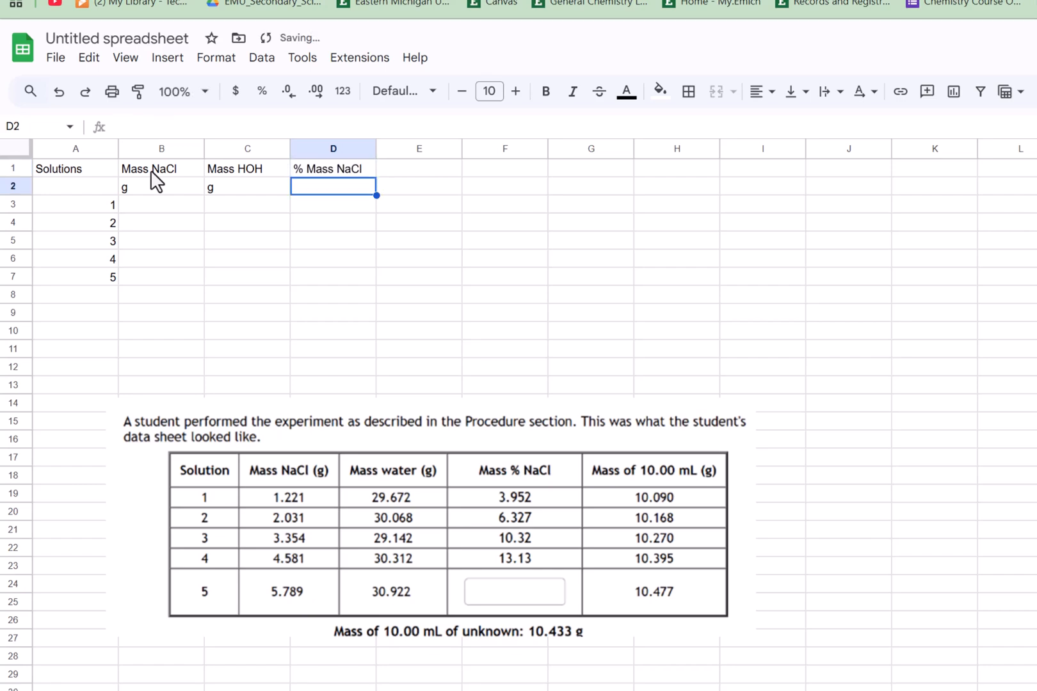
text(% Mass NaCl)
key(Tab)
key(Up)
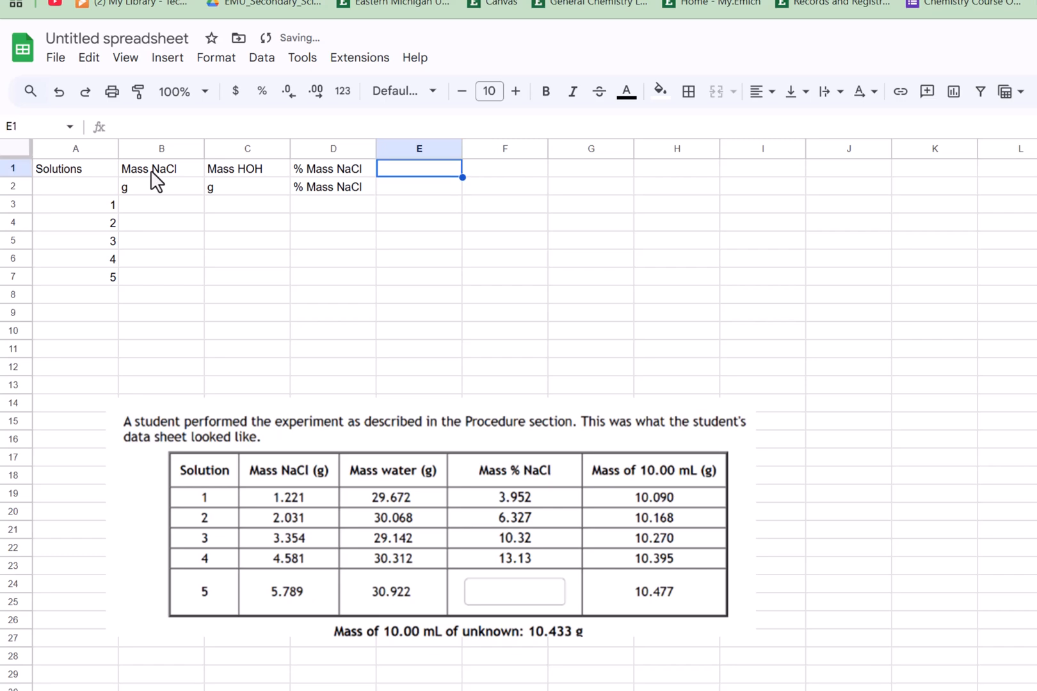
- Enter the column header "Mass 10.00 mL" in E1 with its unit "g" beneath it
text(Mass)
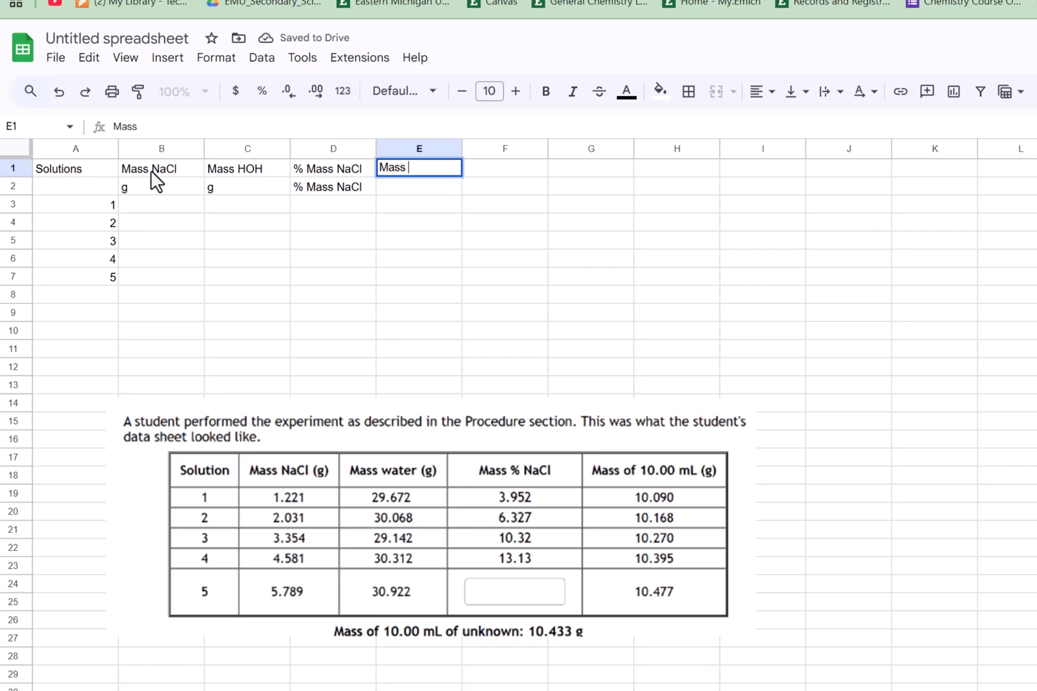
text( 10.00 mL)
key(Return)
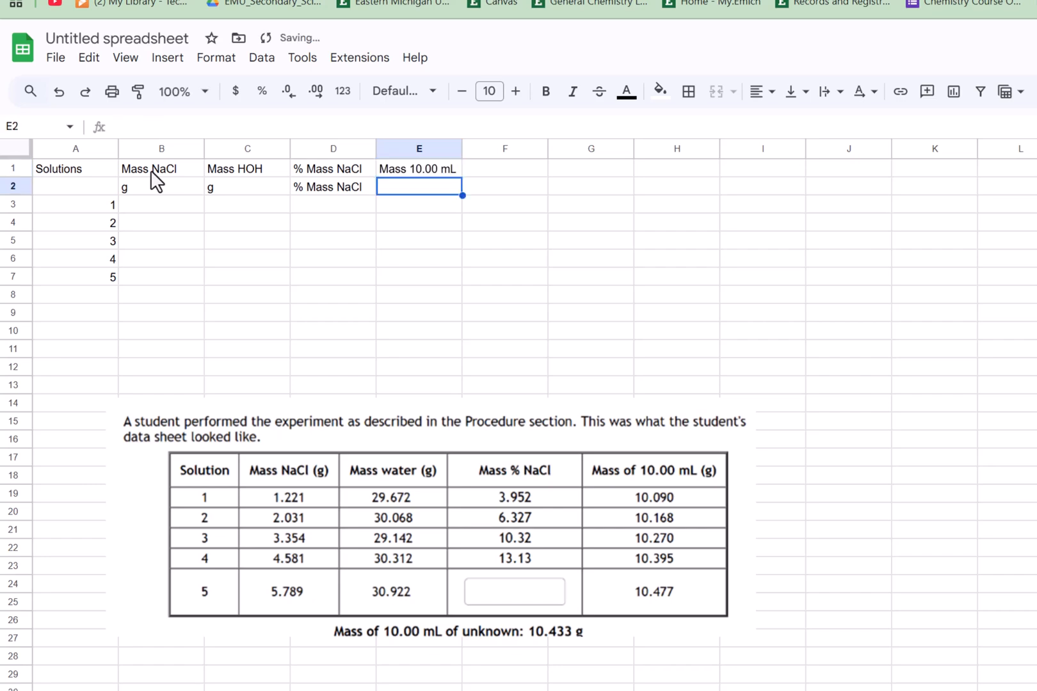
text(g)
key(Tab)
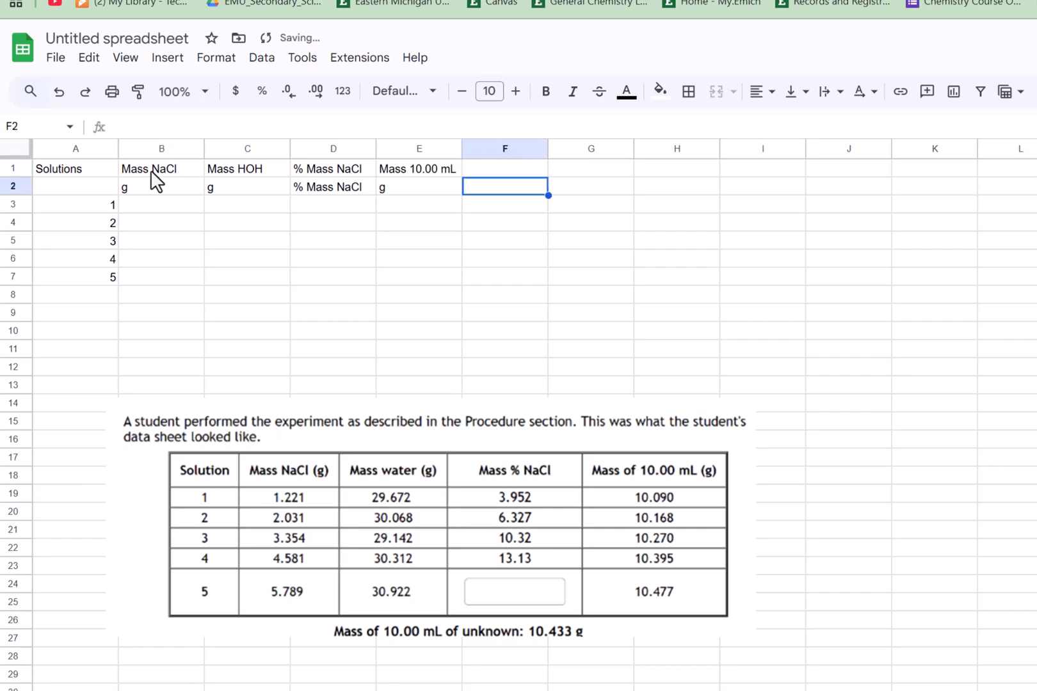
key(Up)
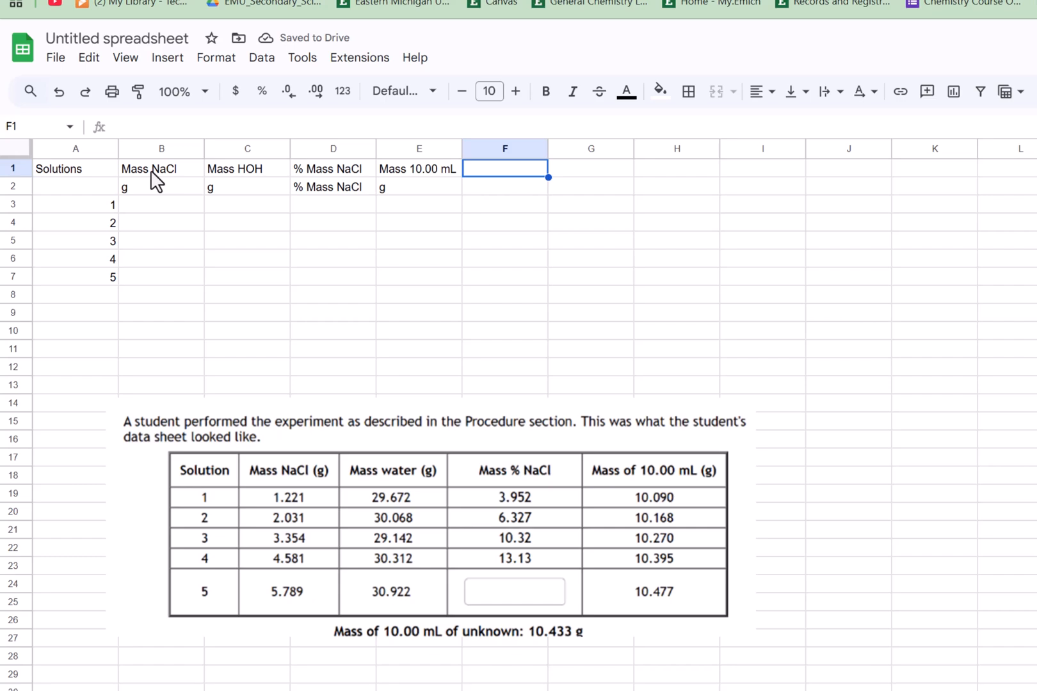
- Enter the column header "Density" in F1 with its unit "g/mL" beneath it
text(Densi)
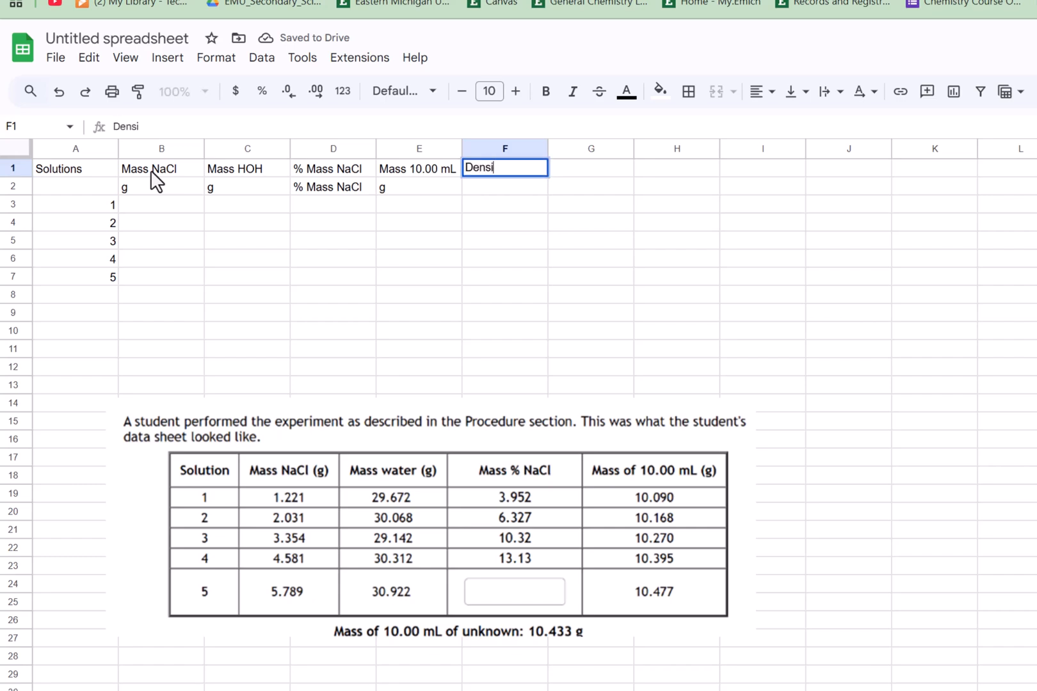
text(ty)
key(Return)
text(g)
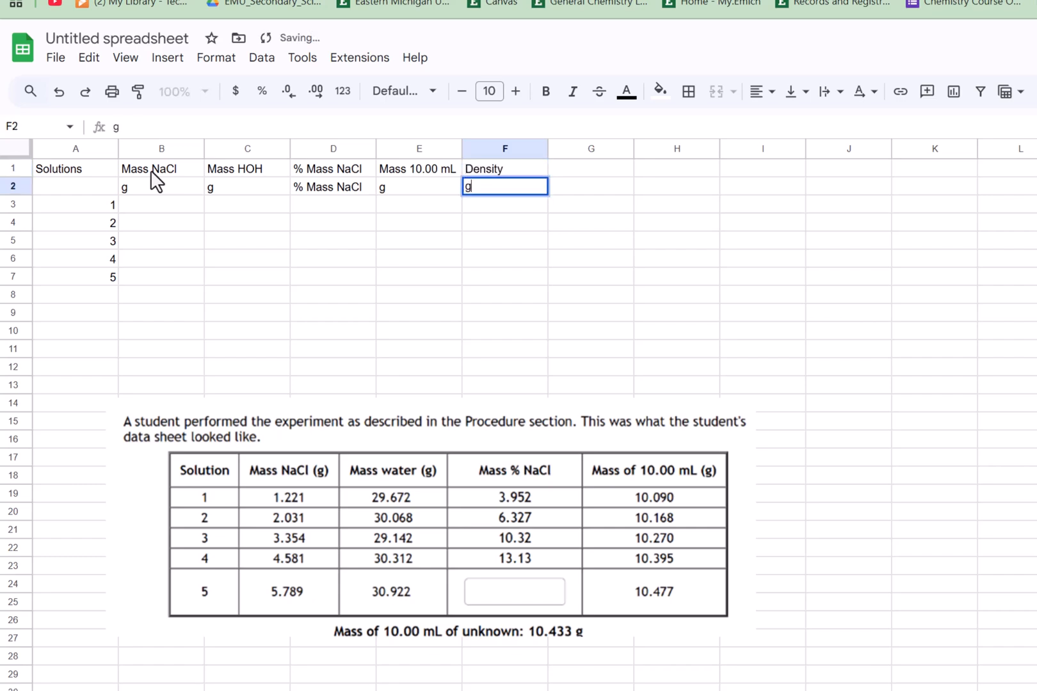
text(/mL)
key(Return)
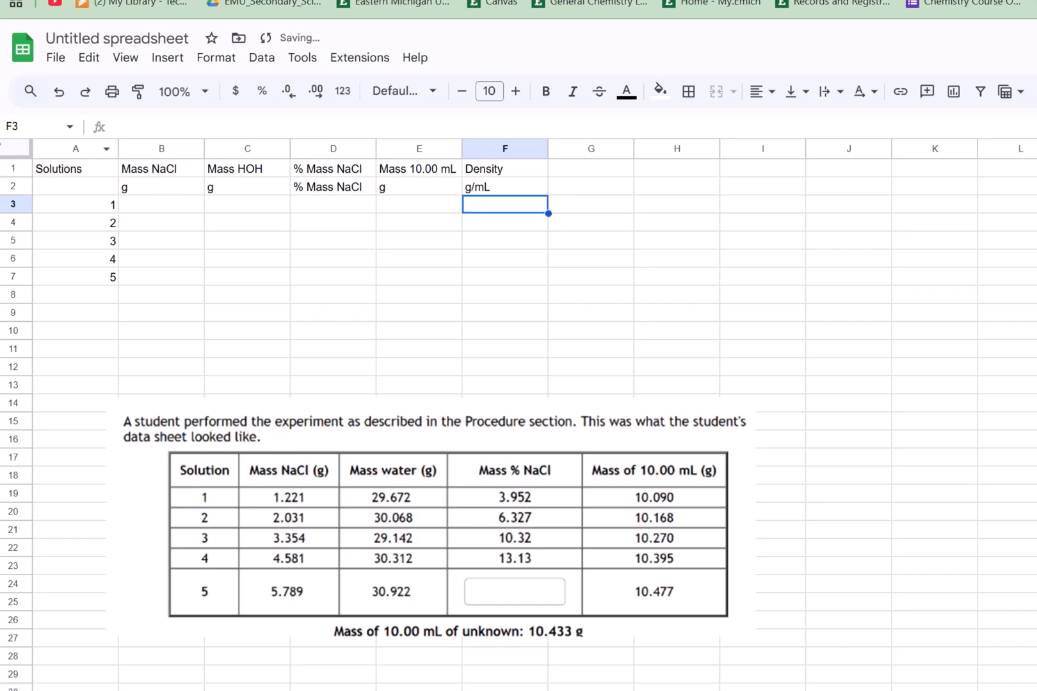
- Make the Solutions column, A1 to A7, bold
click(98, 175)
key(shift+Down)
key(shift+Down)
key(shift+Down)
key(shift+Down)
key(shift+Down)
key(shift+Down)
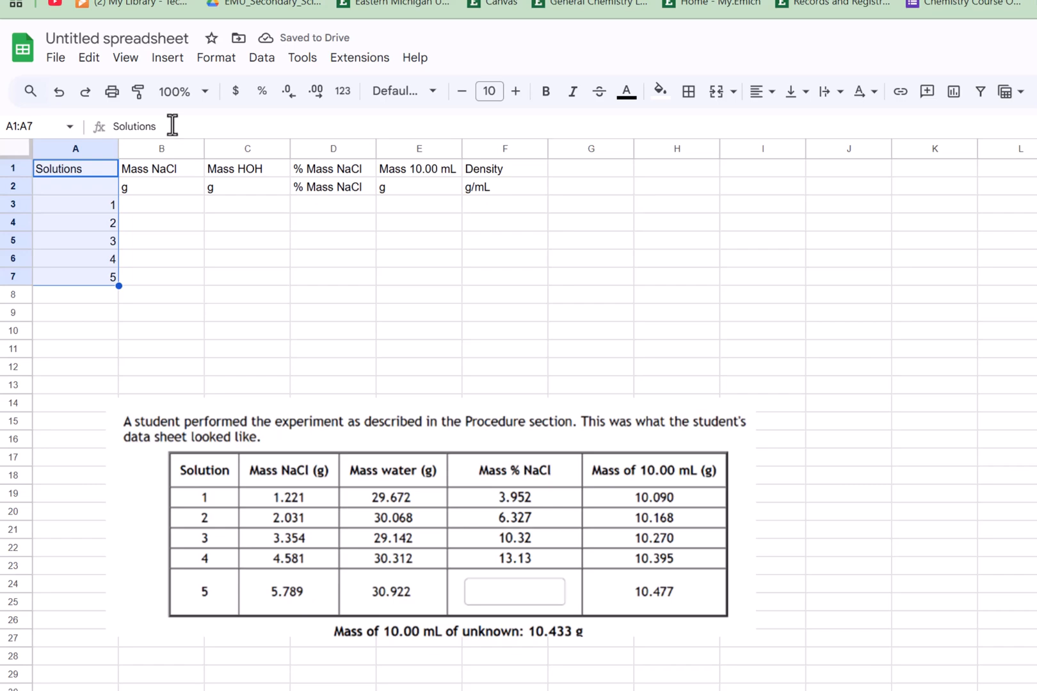
click(545, 93)
- Try to bold the two header rows, A1 to F2
key(shift+Up)
key(shift+Up)
key(shift+Up)
key(shift+Up)
key(shift+Up)
key(shift+Up)
key(shift+Right)
key(shift+Right)
key(shift+Right)
key(shift+Right)
key(shift+Right)
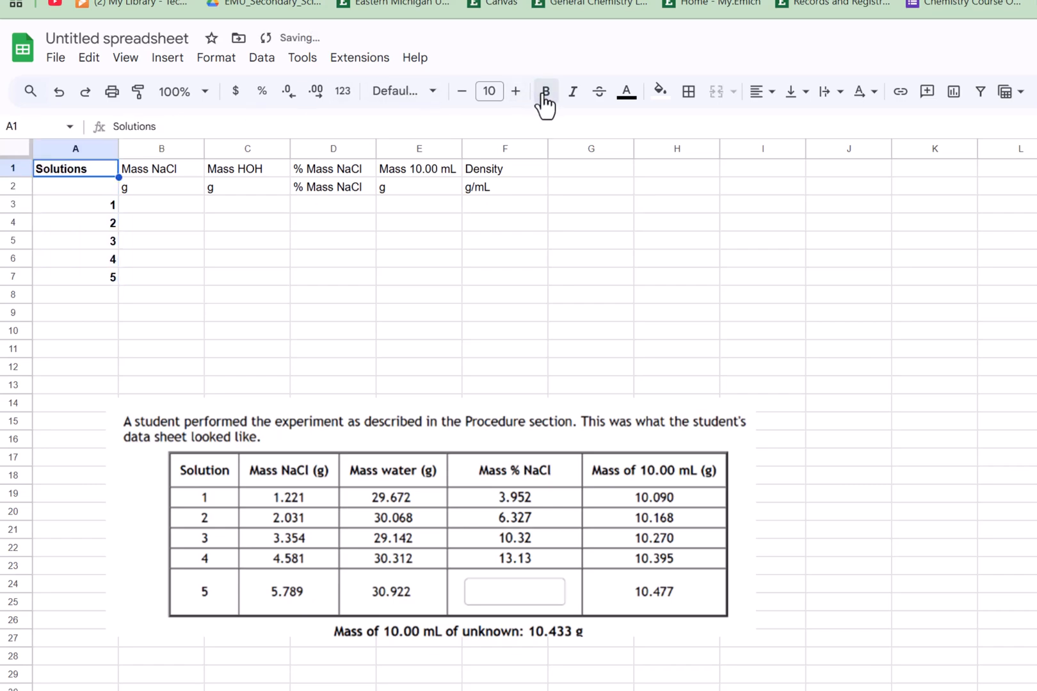
key(shift+Down)
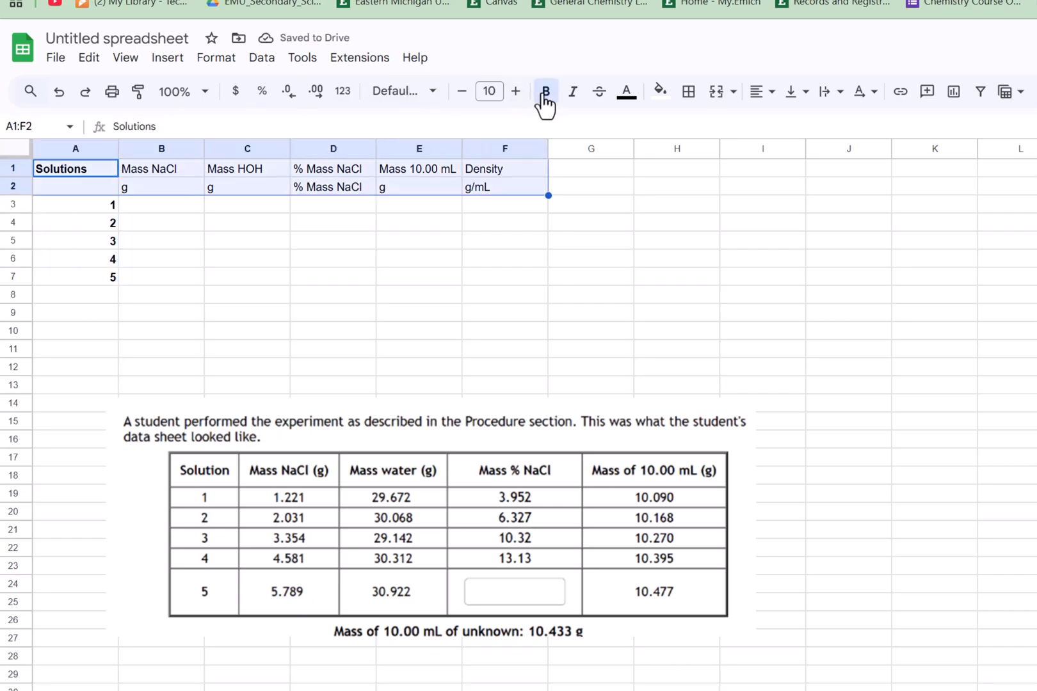
click(546, 94)
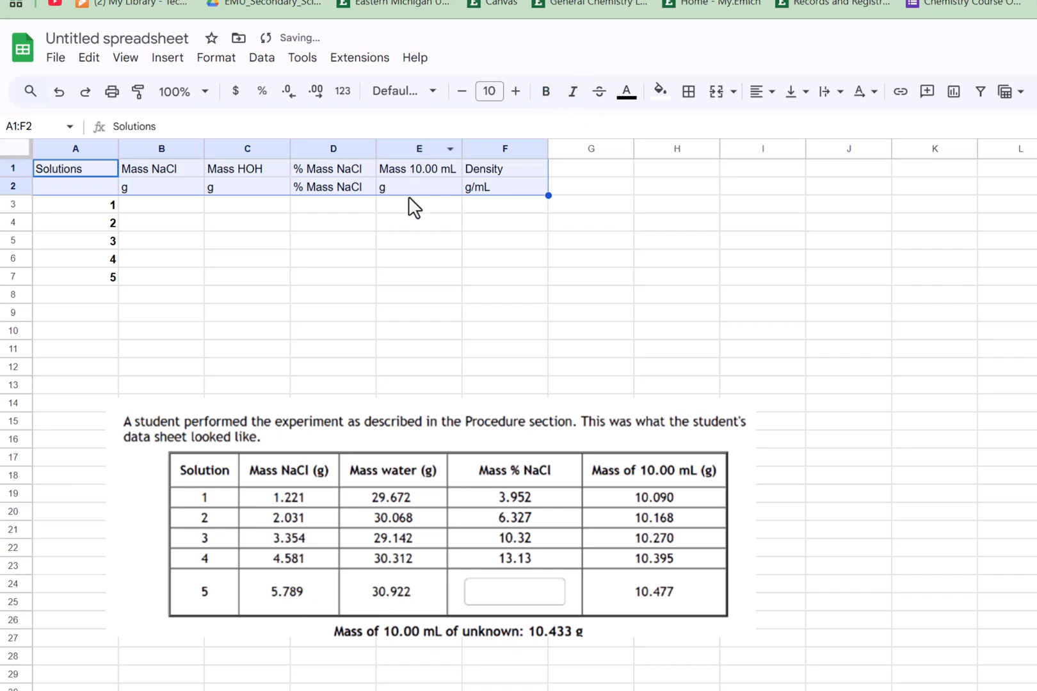
- Bold the two header rows A1 to F2 and set their font size to 14
click(409, 247)
click(94, 171)
key(shift+Down)
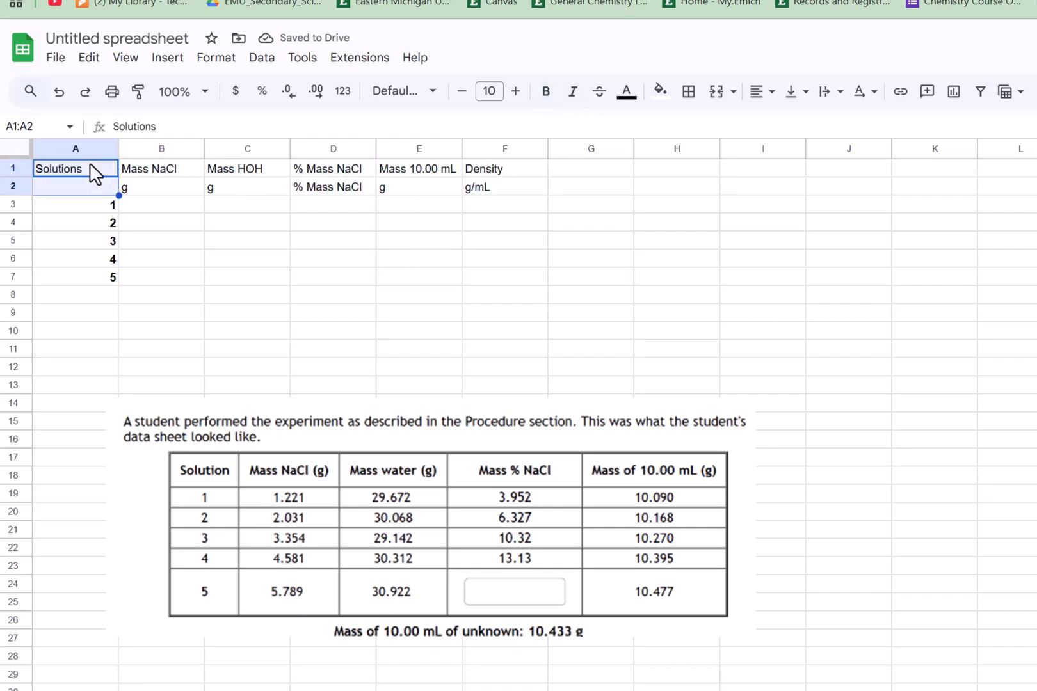
key(shift+Right)
key(shift+Right)
key(shift+Right)
key(shift+Right)
key(shift+Right)
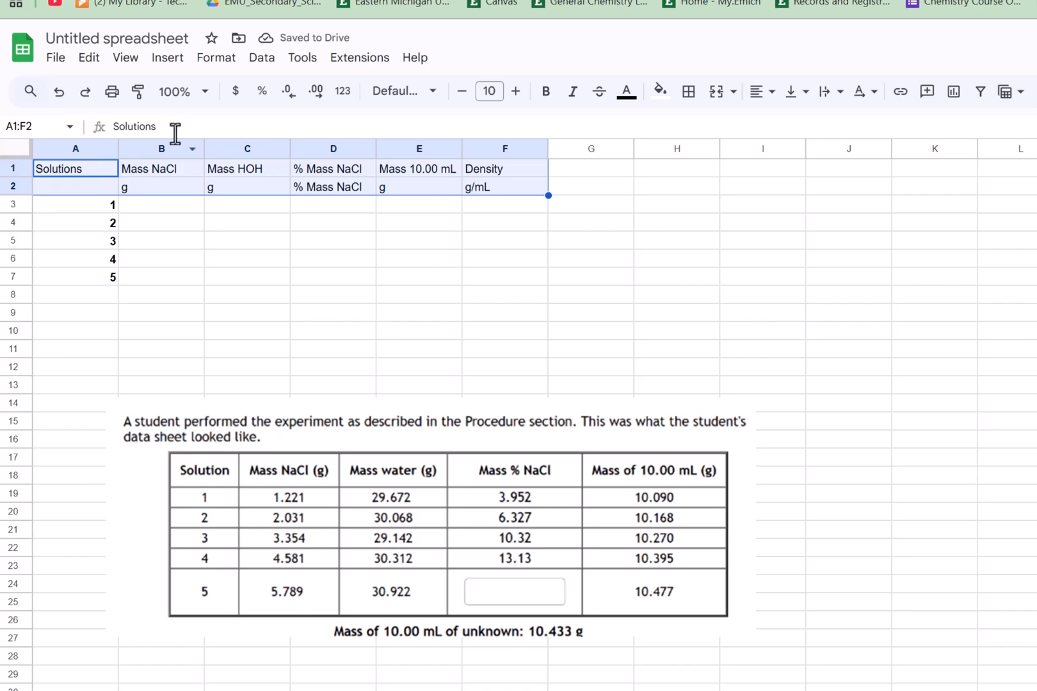
click(548, 94)
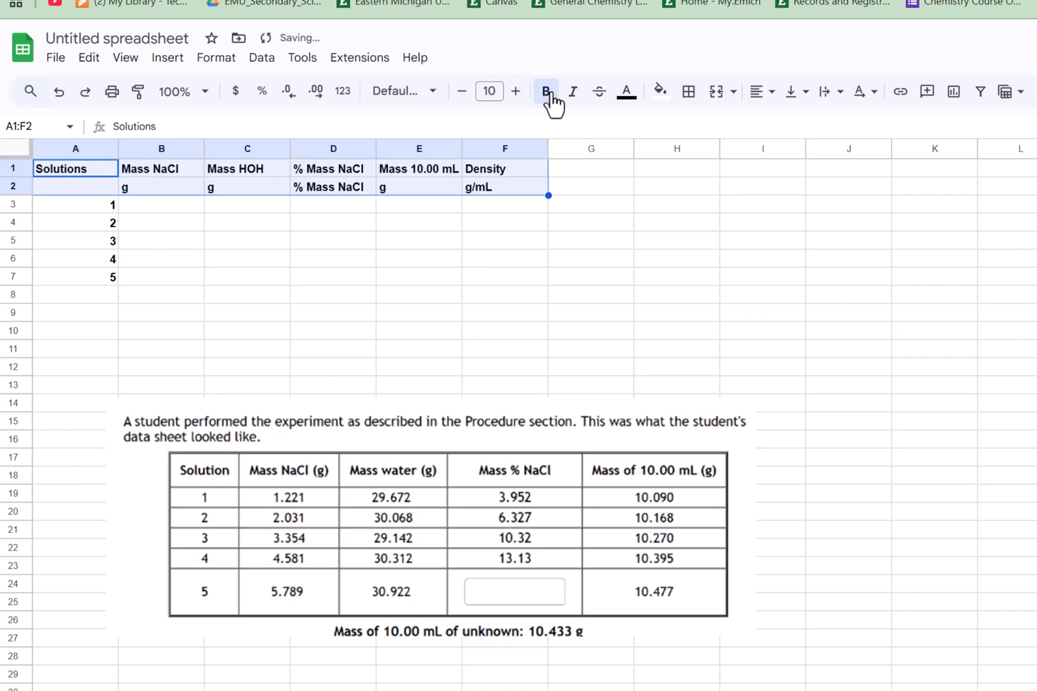
click(490, 91)
click(497, 312)
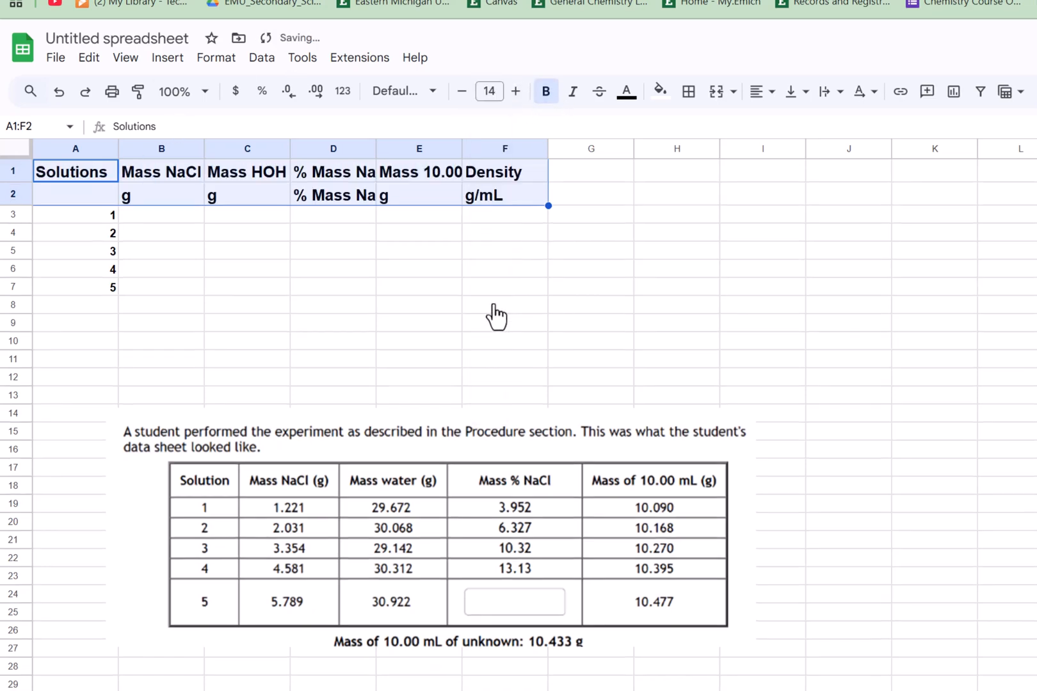
- Set the font size of the solution rows, A3 to F7, to 14
click(101, 227)
key(shift+Down)
key(shift+Down)
key(shift+Down)
key(shift+Down)
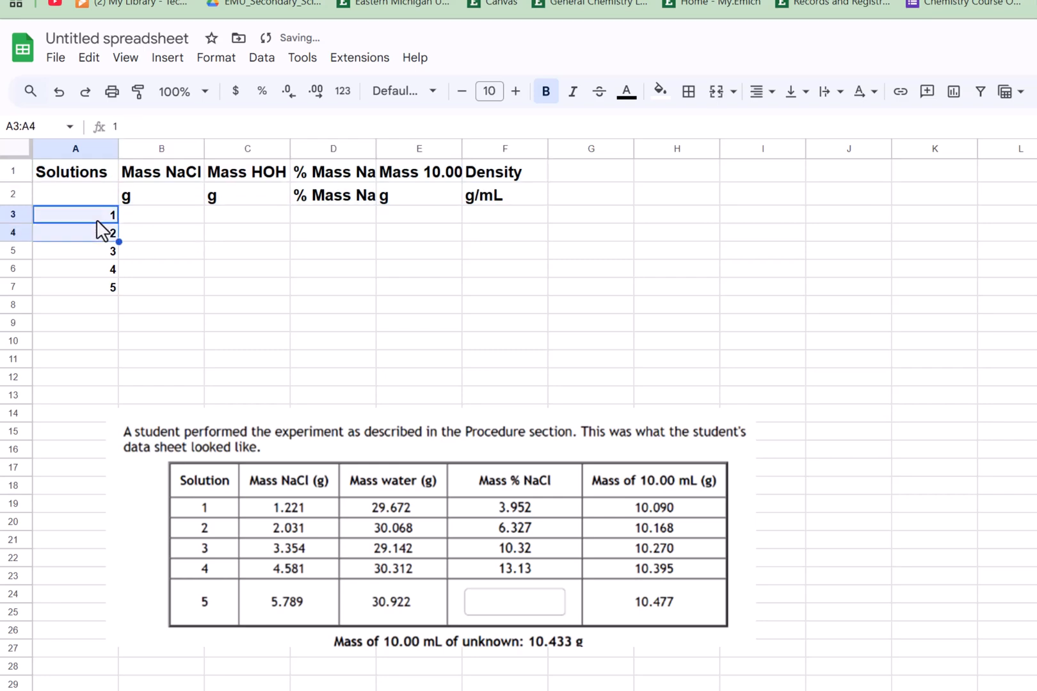
key(shift+Right)
key(shift+Right)
key(shift+Right)
key(shift+Right)
key(shift+Right)
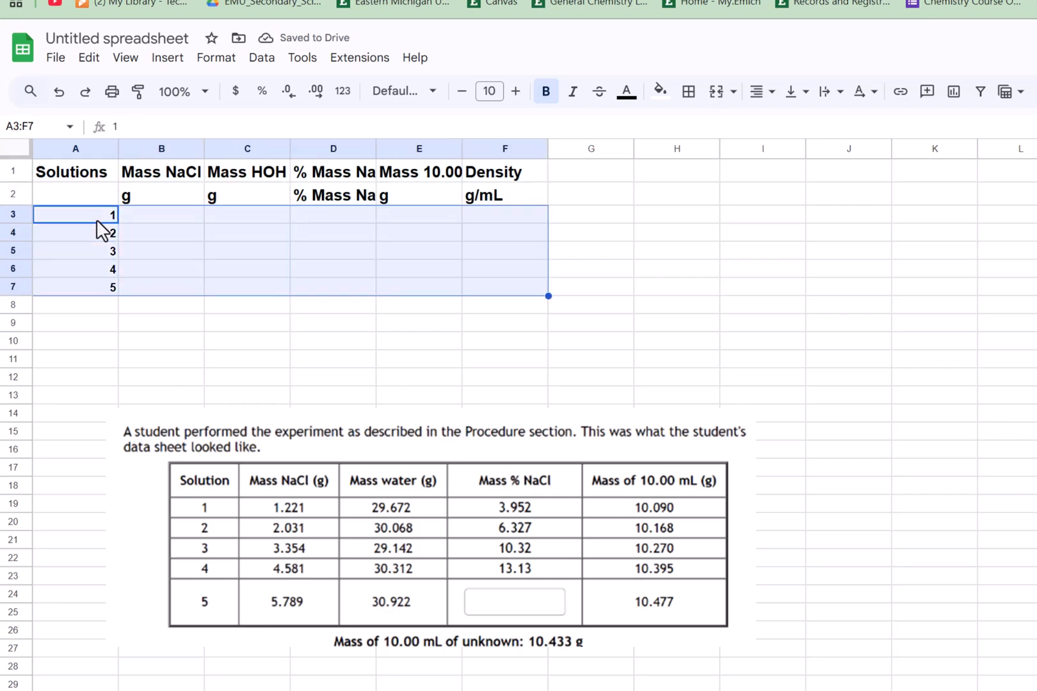
click(493, 93)
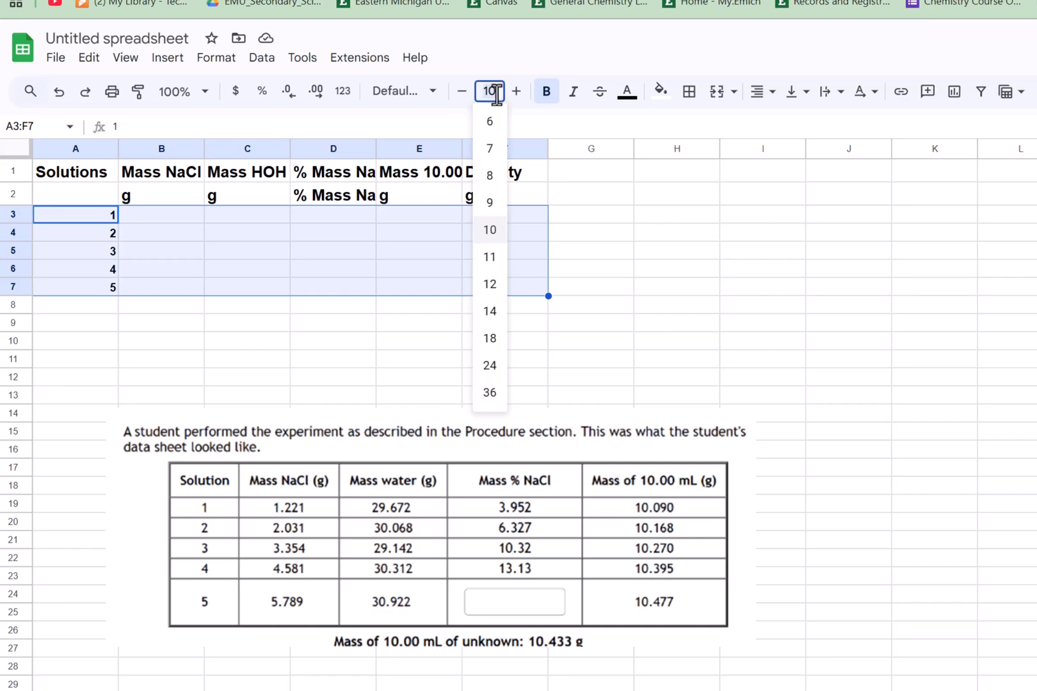
text(14)
key(Return)
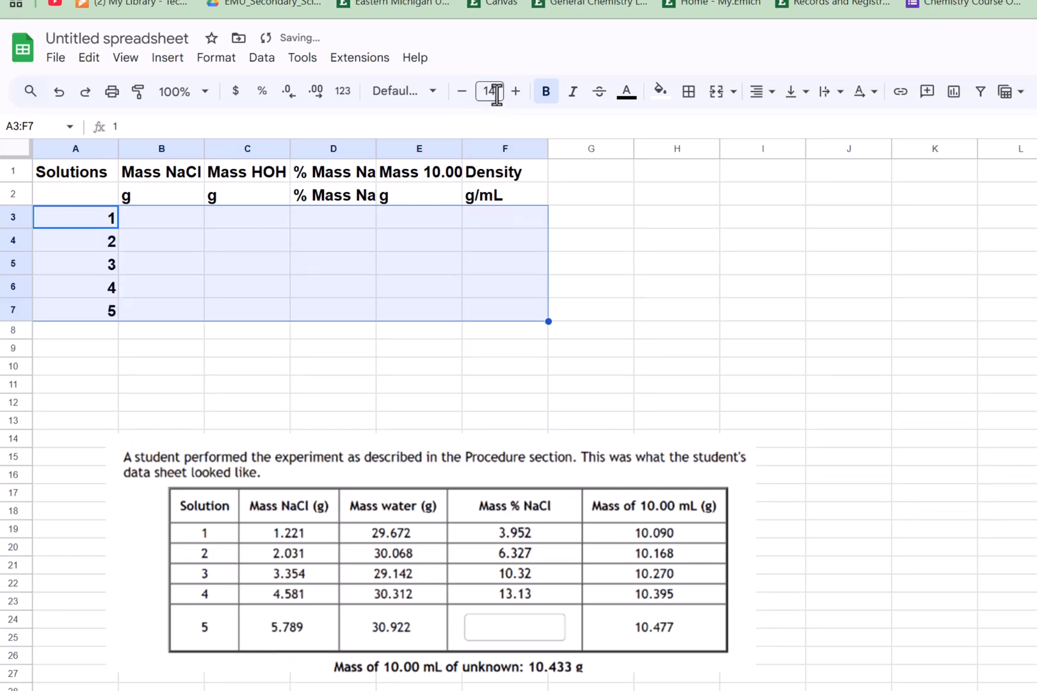
- Center-align all table cells from A1 to F7
key(ctrl+Home)
key(shift+Down)
key(shift+Down)
key(shift+Down)
key(shift+Down)
key(shift+Down)
key(shift+Down)
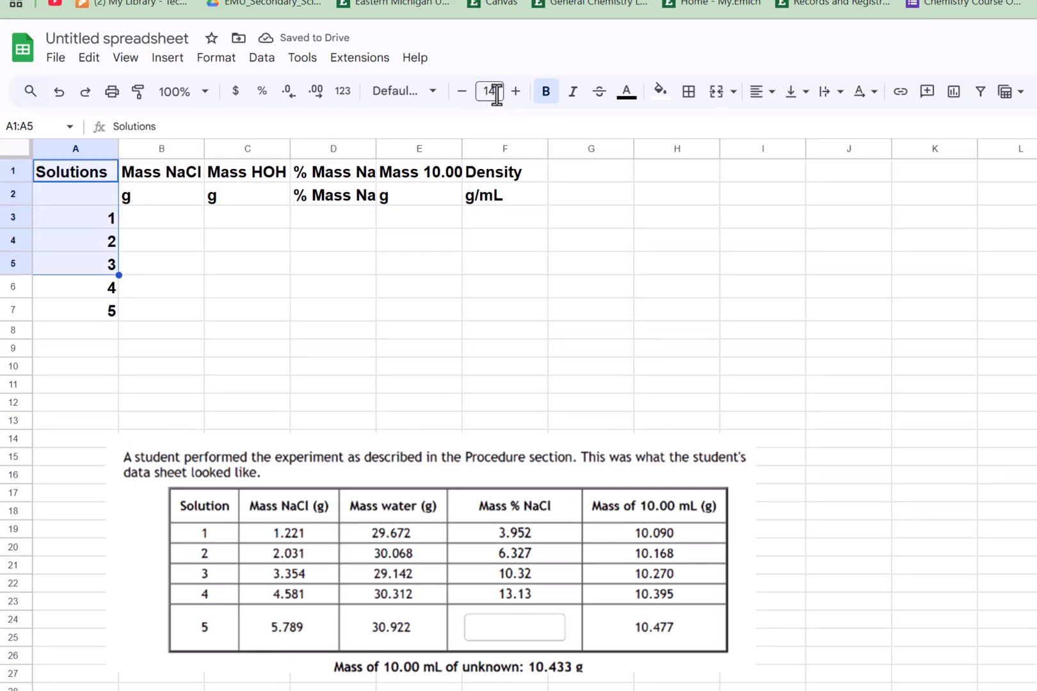
key(shift+Right)
key(shift+Right)
key(shift+Right)
key(shift+Right)
key(shift+Right)
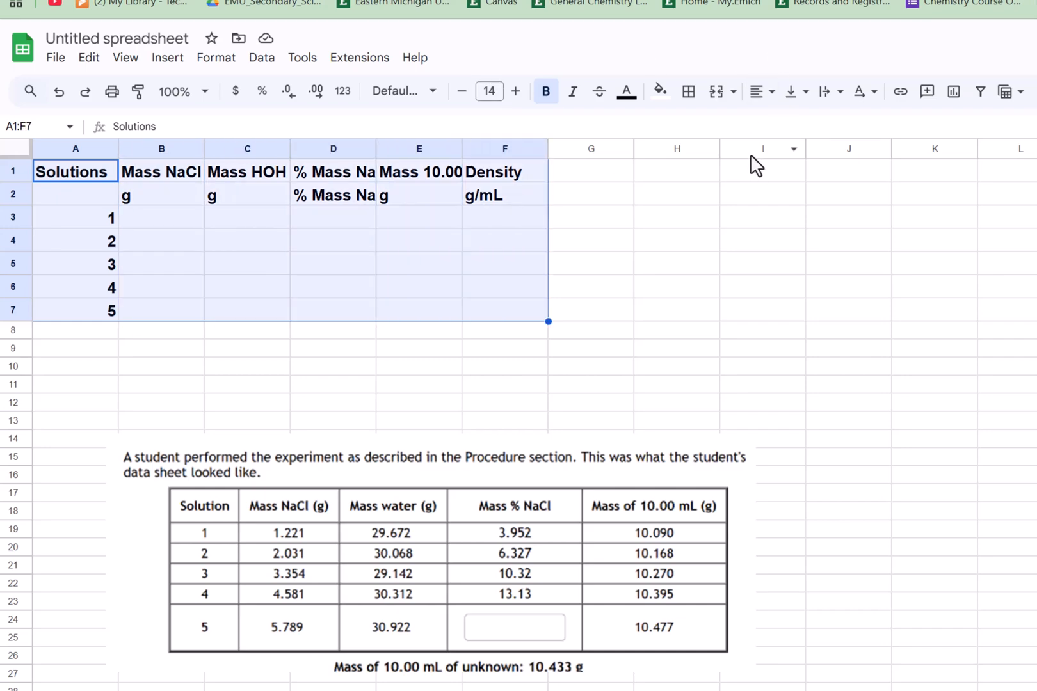
click(772, 94)
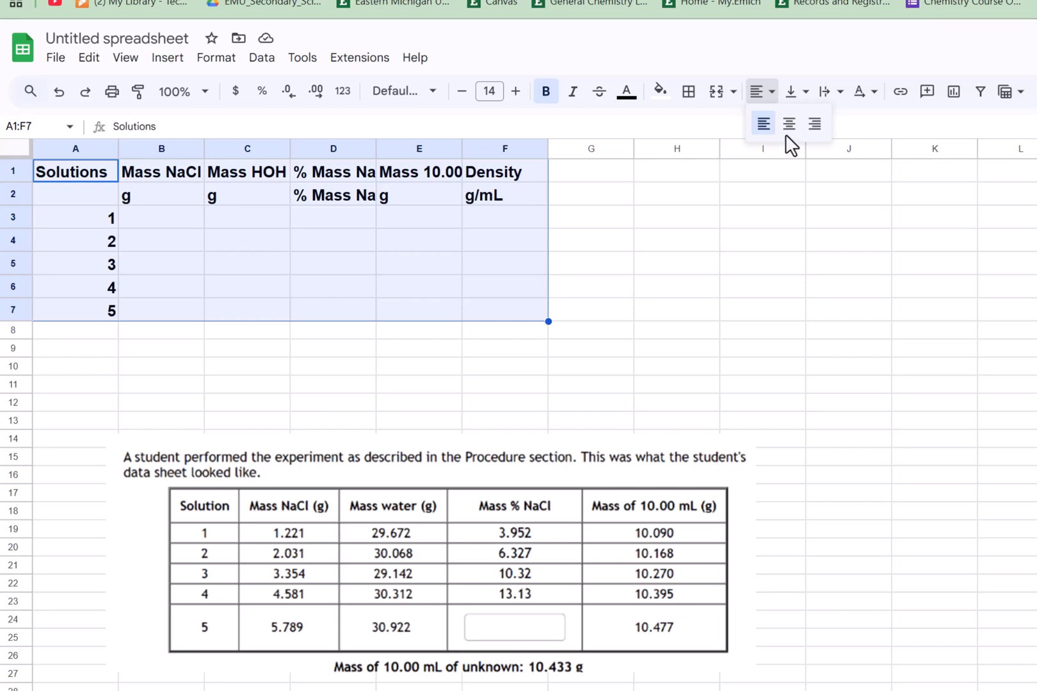
click(774, 122)
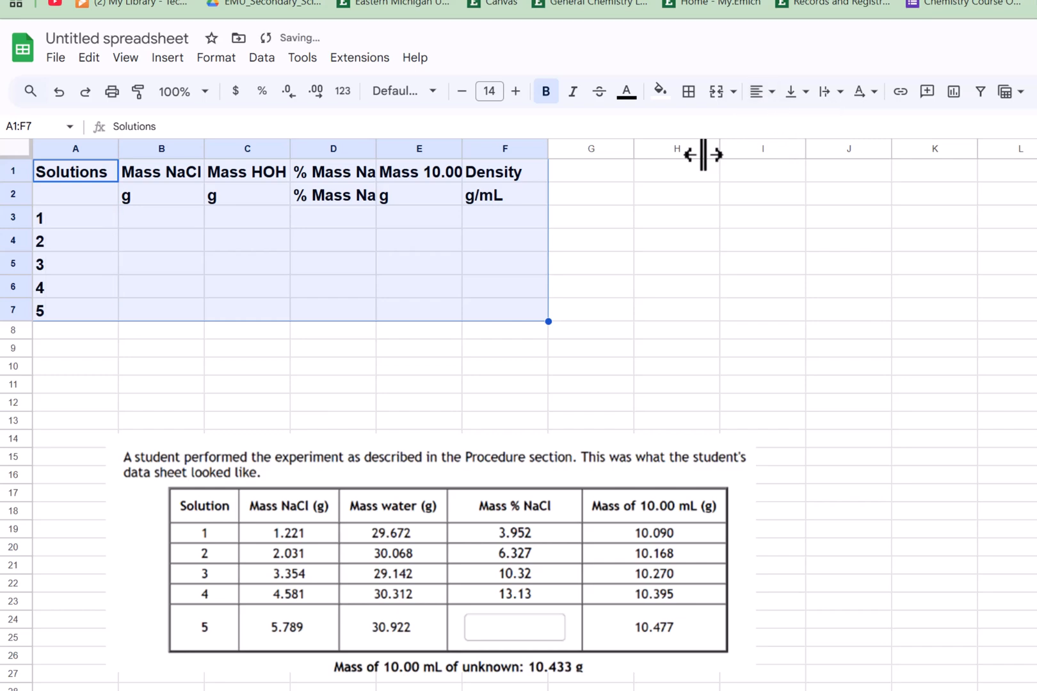
click(741, 101)
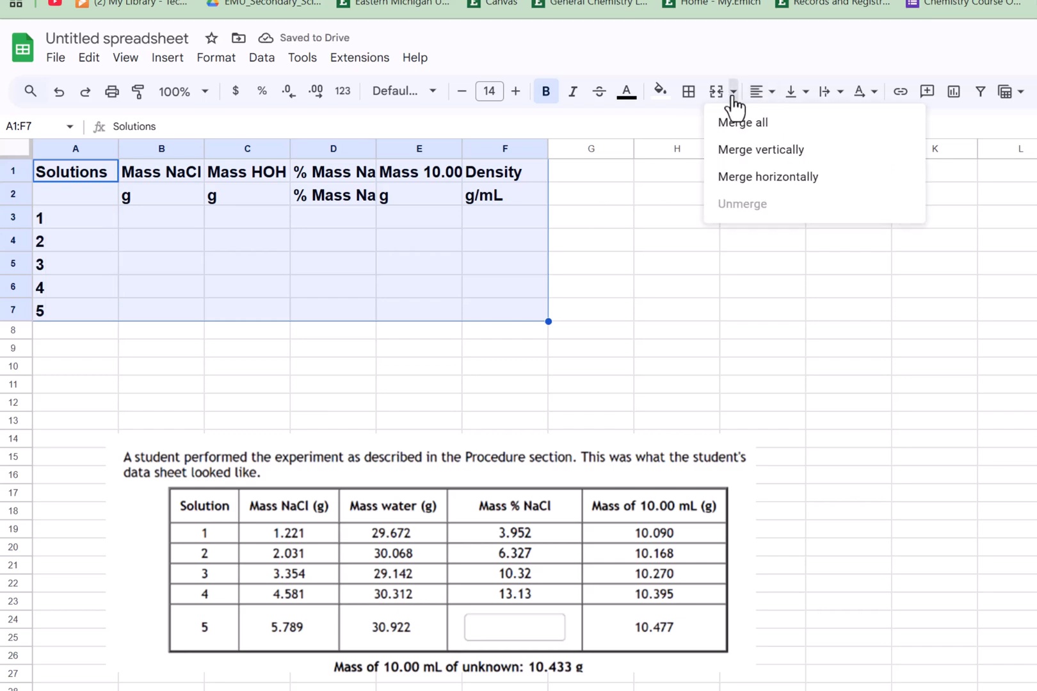
click(772, 100)
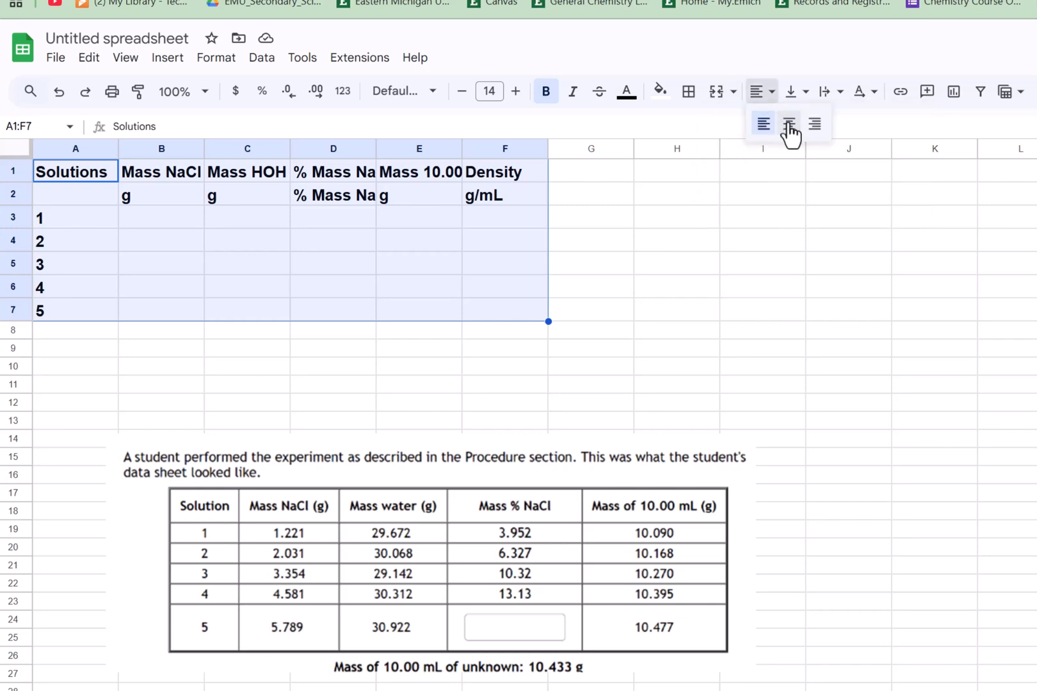
click(789, 124)
click(514, 263)
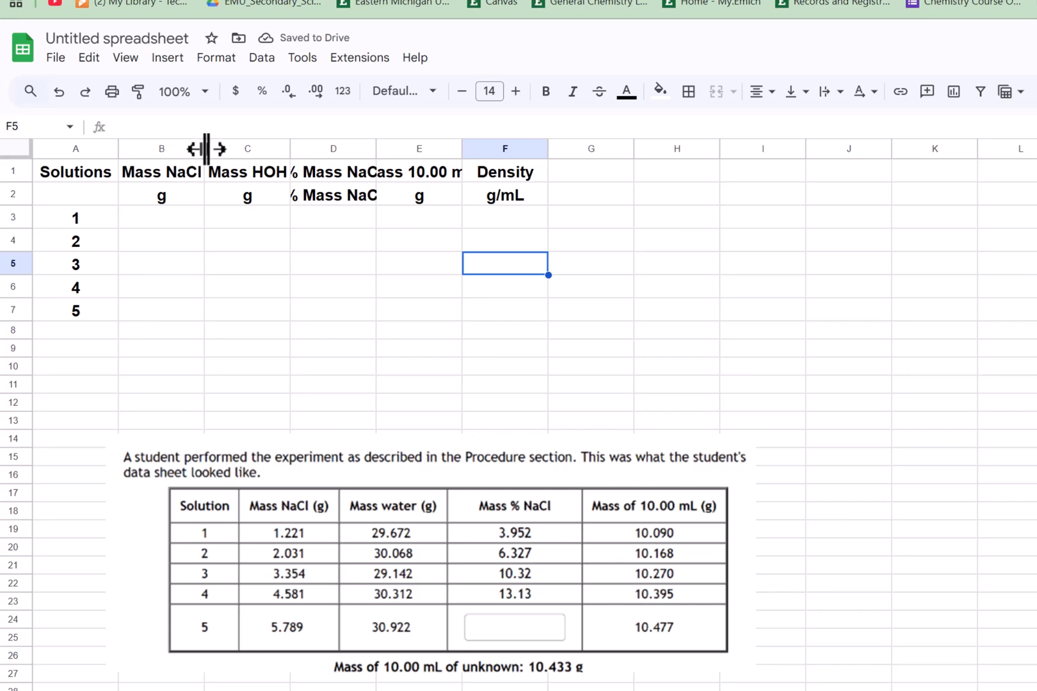
- Widen columns B, C and D so their headers fit
drag(204, 150, 223, 150)
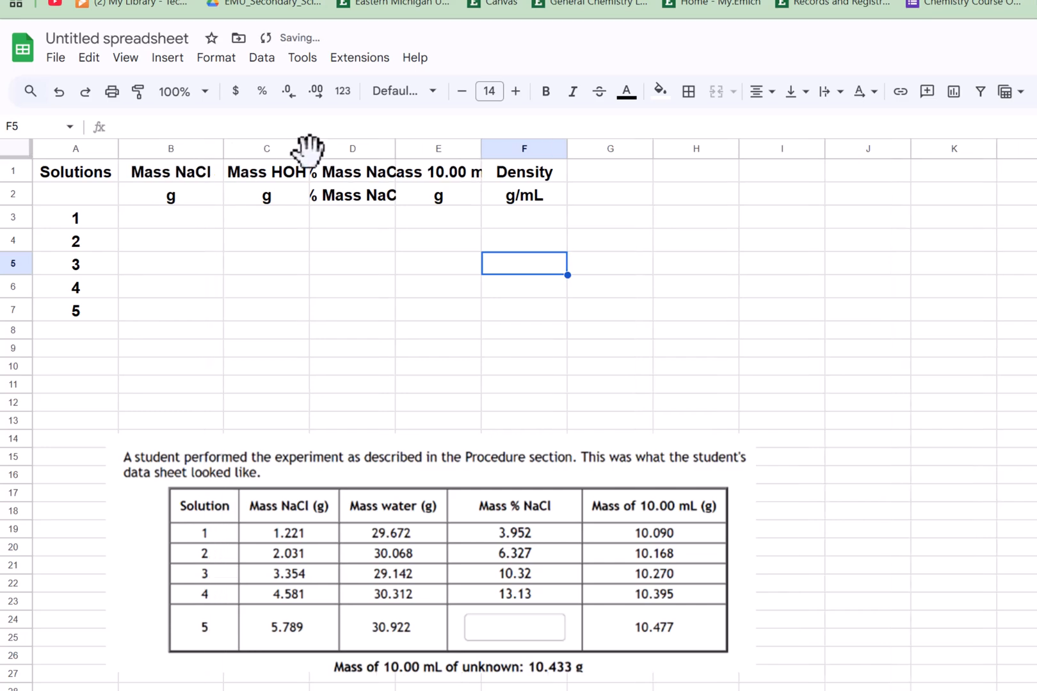
drag(310, 149, 350, 148)
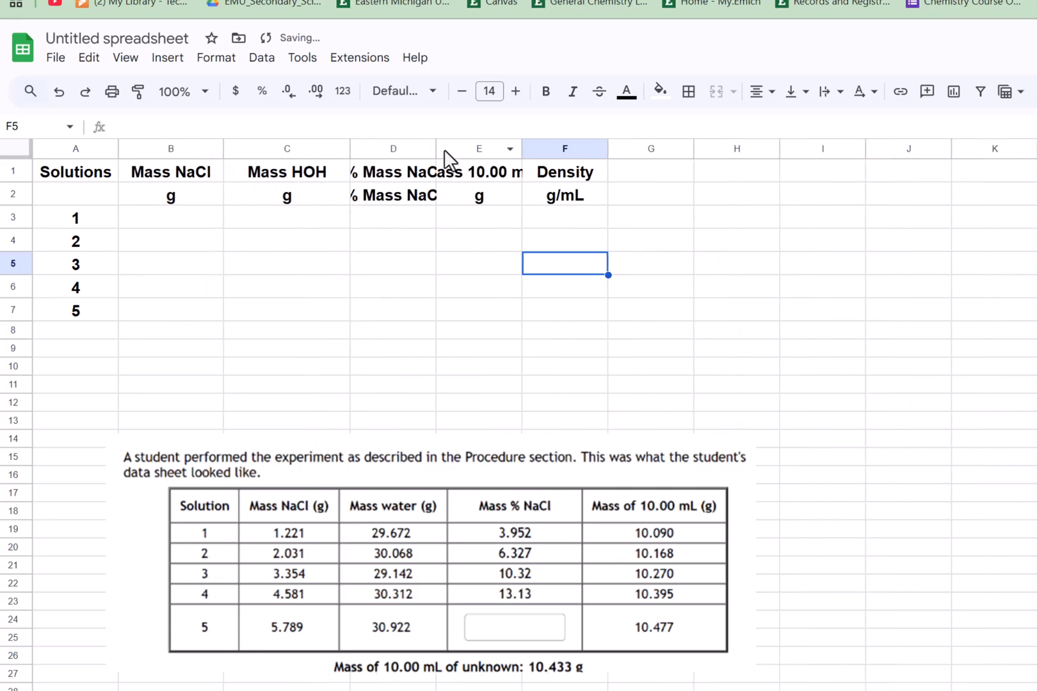
drag(436, 148, 484, 145)
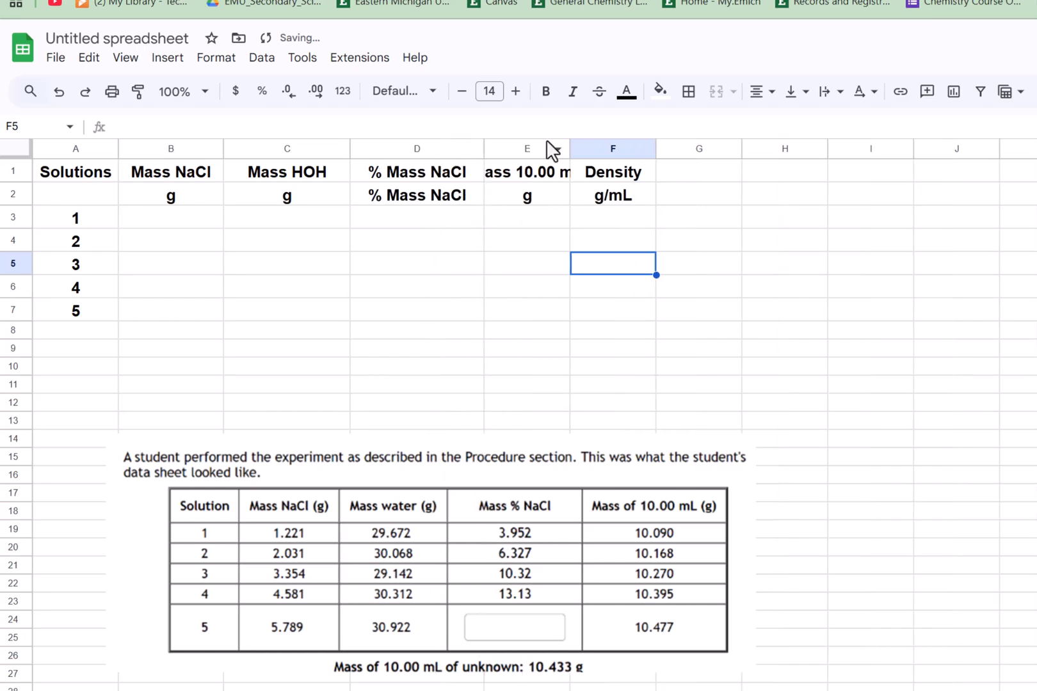
- Change the unit under % Mass NaCl in D2 to %
click(470, 201)
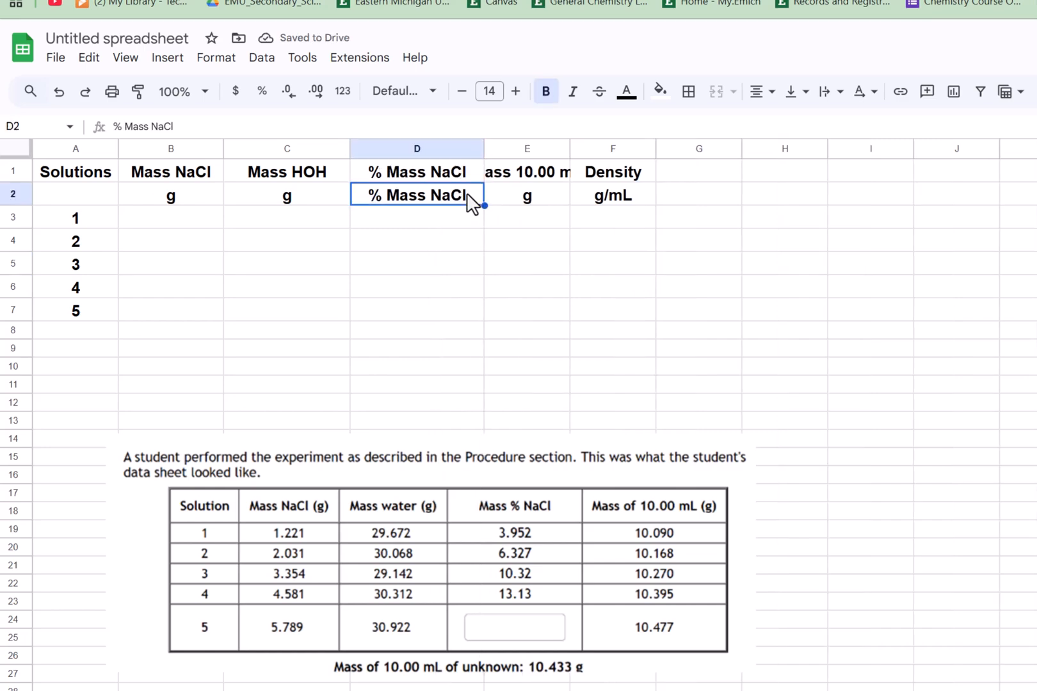
text(% Mass NaCl)
key(Return)
click(468, 196)
text(%)
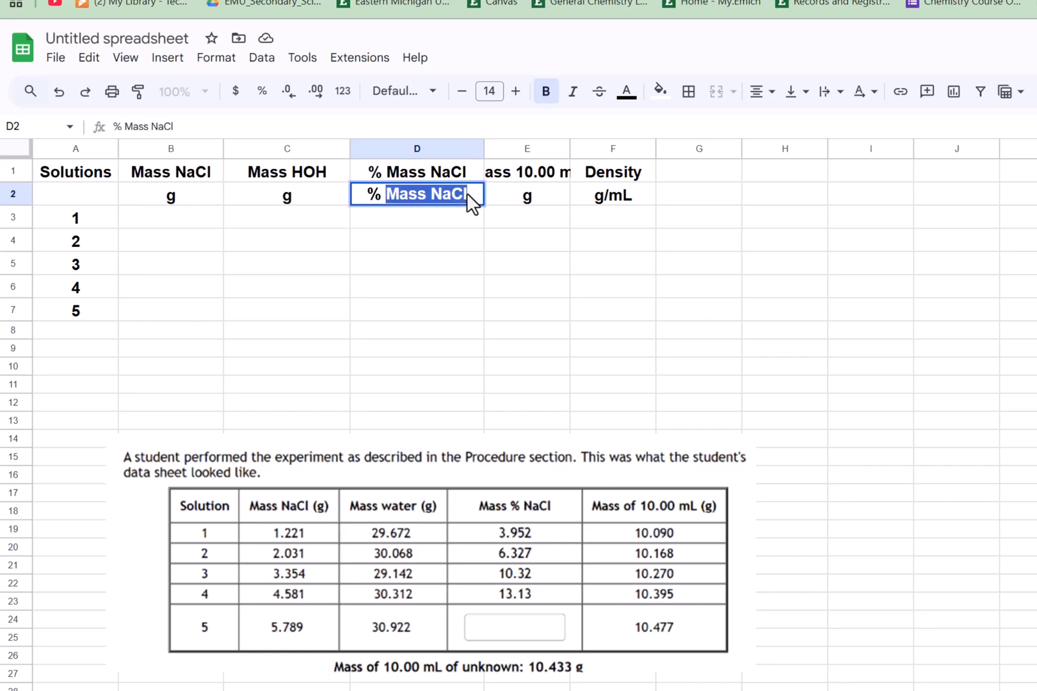
key(BackSpace)
key(Return)
click(466, 195)
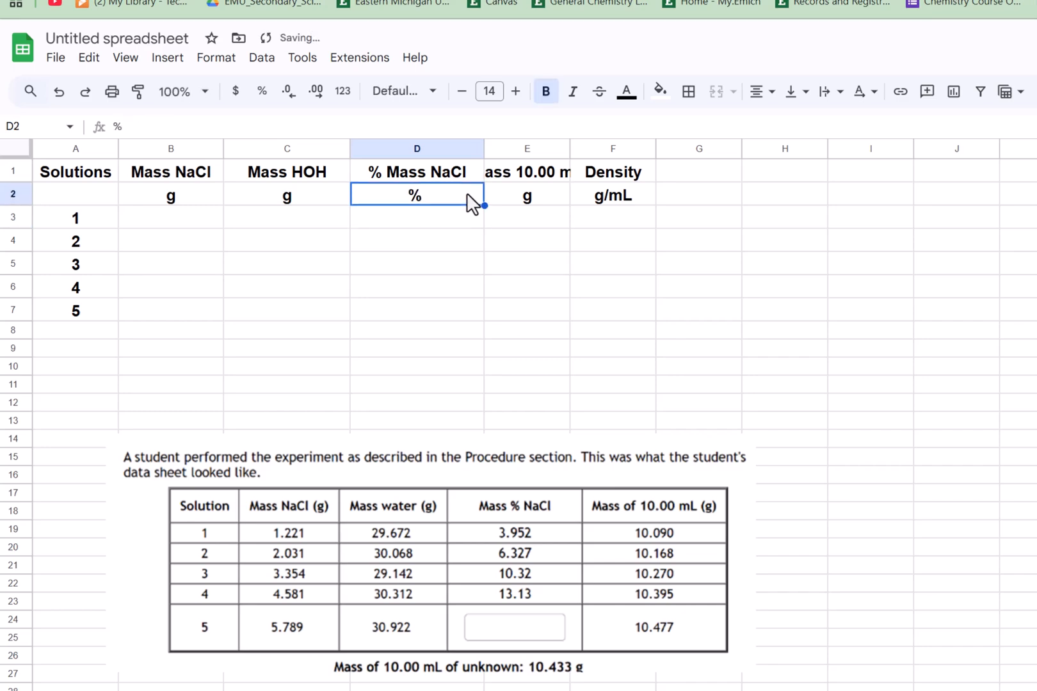
- Widen columns E and F so their headers fit
drag(570, 146, 616, 145)
drag(704, 146, 726, 146)
click(502, 268)
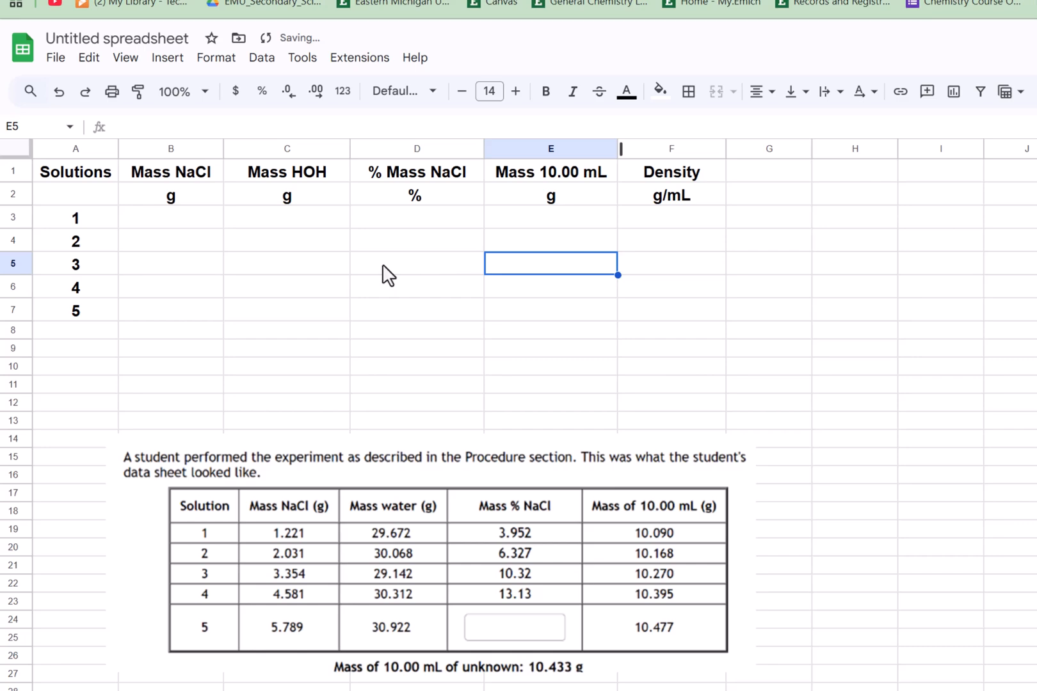
- Enter the Mass NaCl values 1.221, 2.031, 3.354, 4.581 and 5.789 in B3 to B7
click(197, 227)
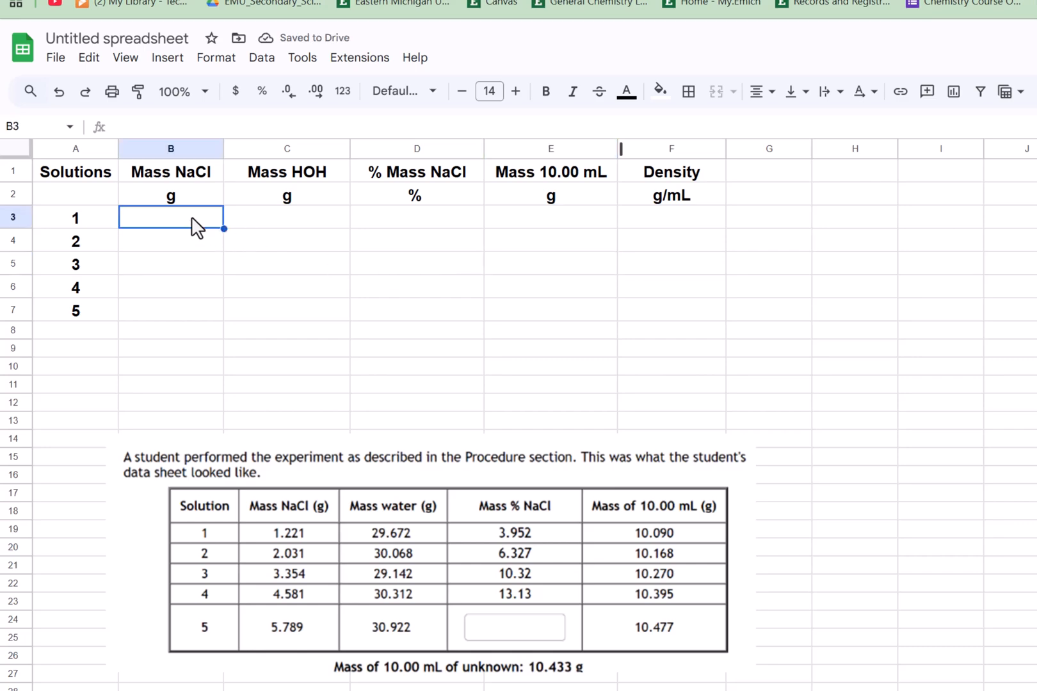
text(1.221)
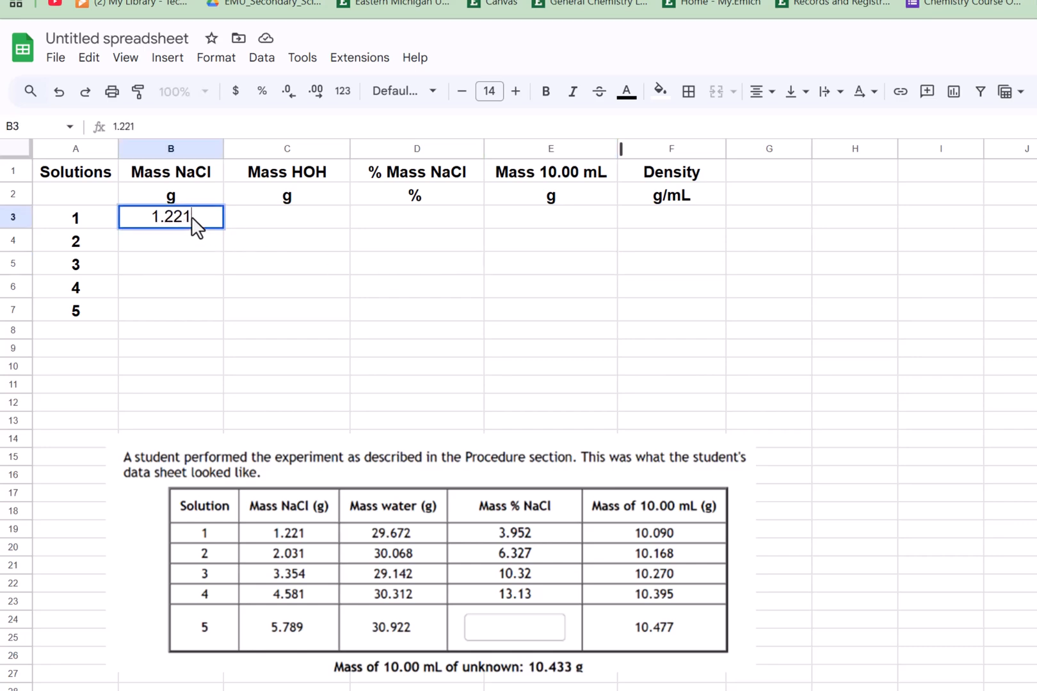
key(Return)
text(2.031)
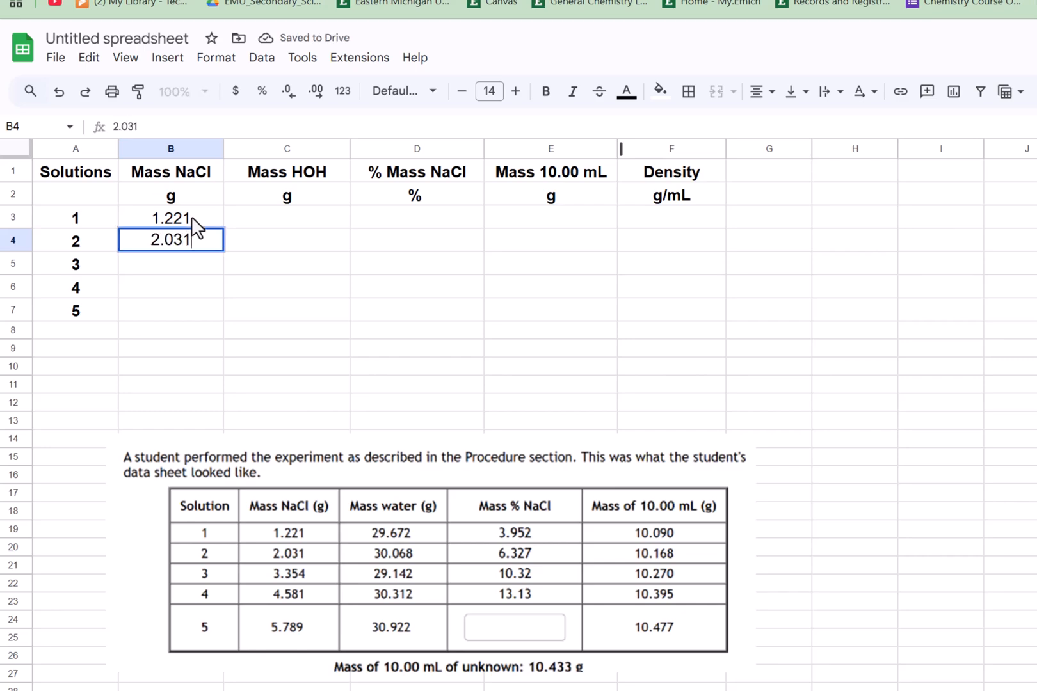
key(Return)
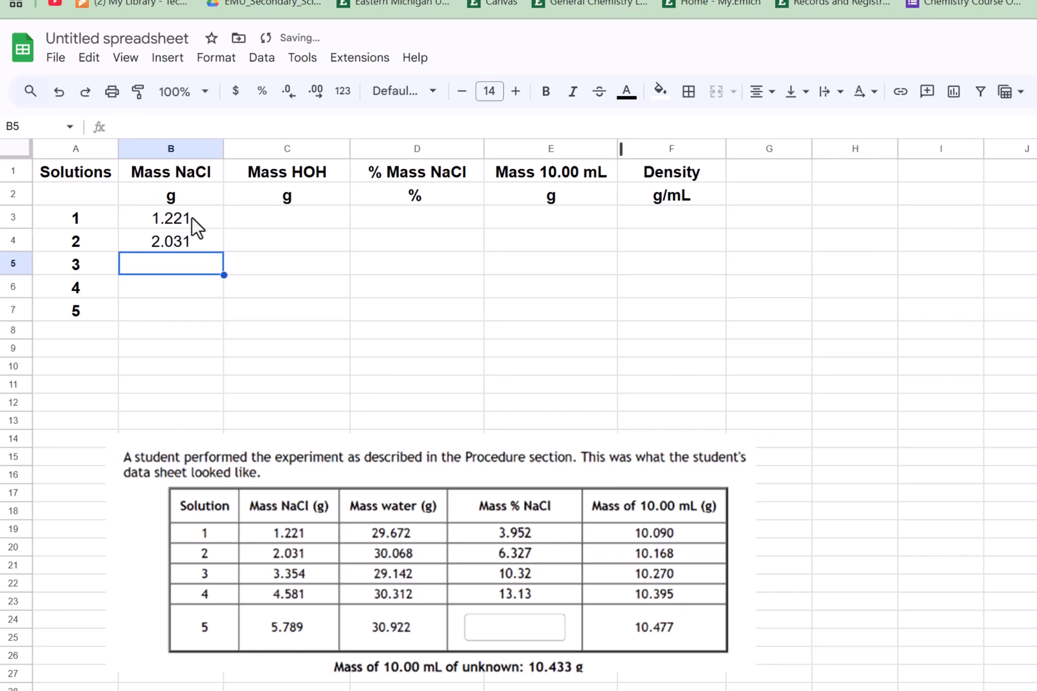
text(3.354)
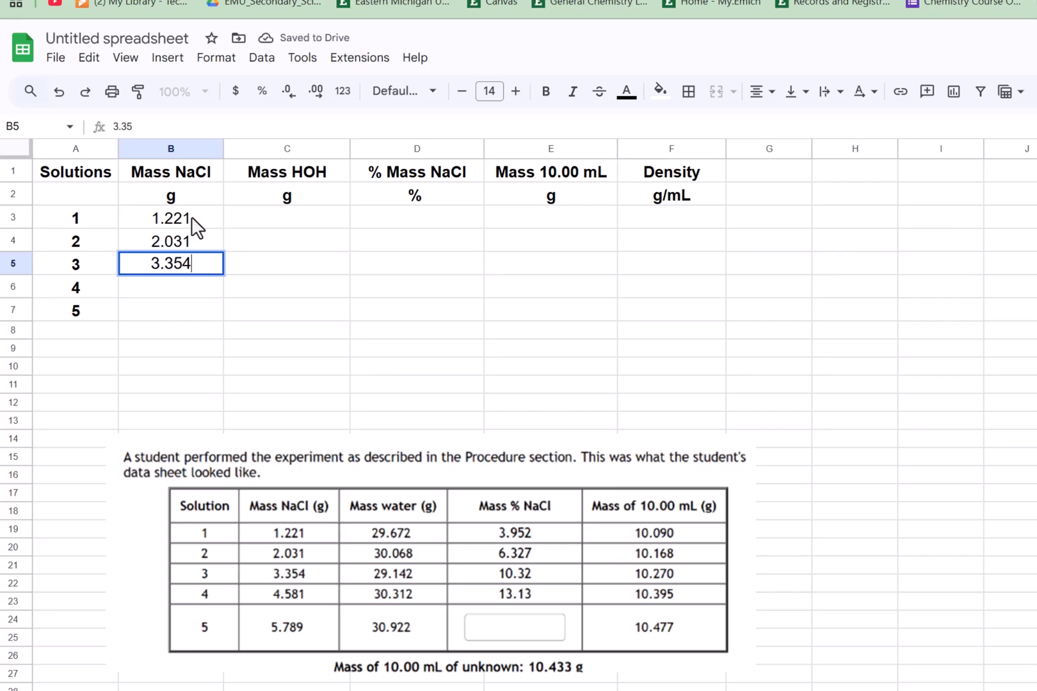
key(Return)
text(4.)
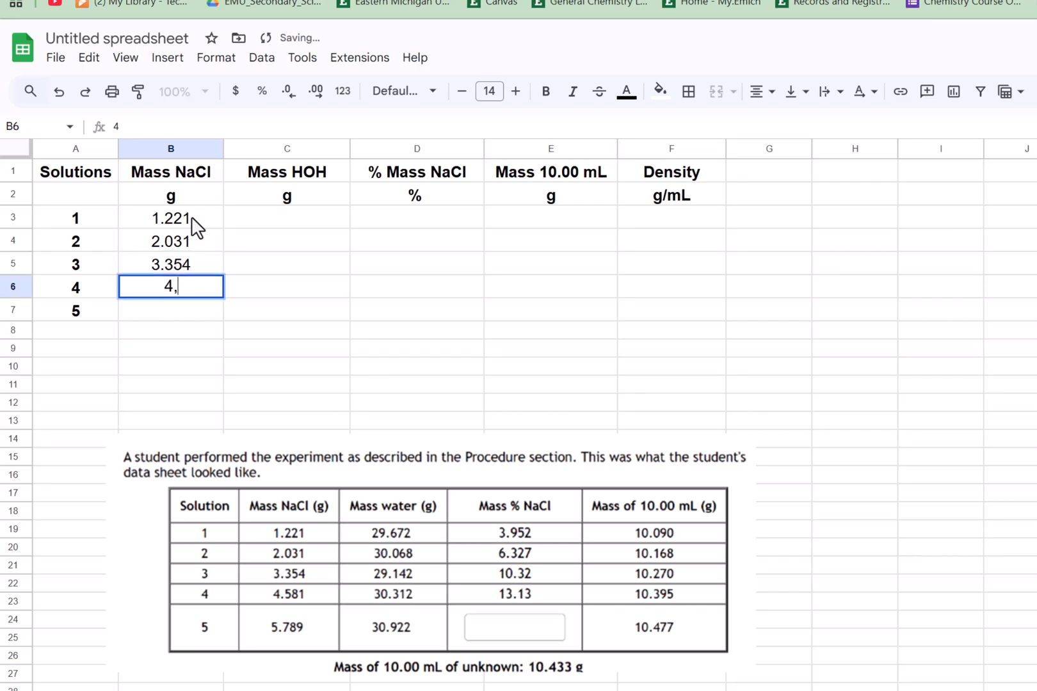
text(581)
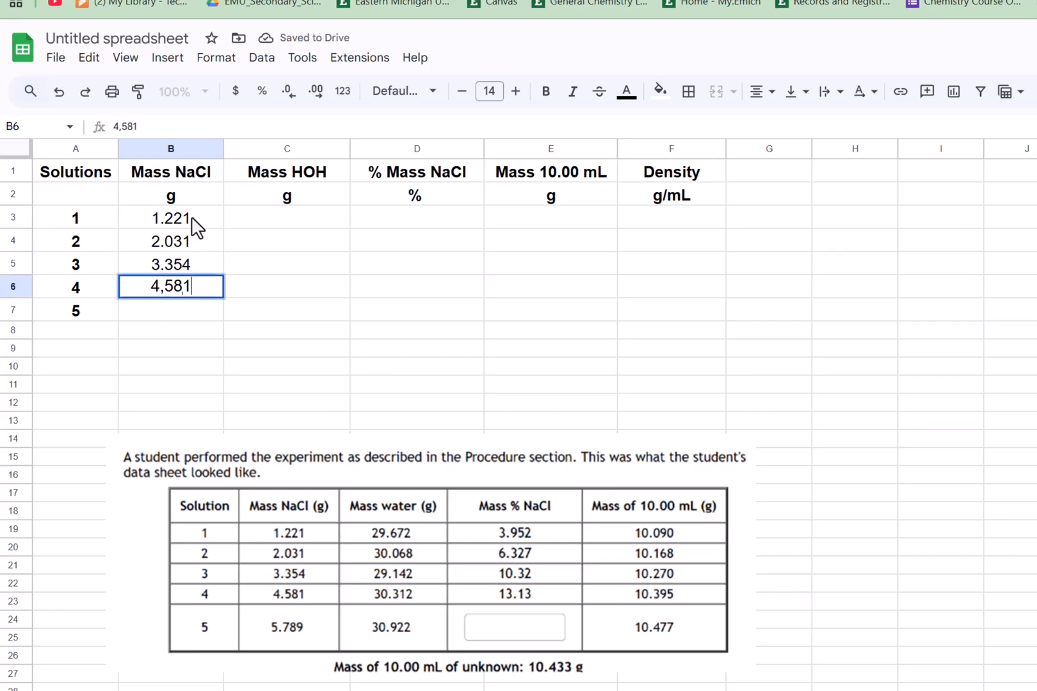
key(BackSpace)
key(BackSpace)
key(BackSpace)
key(BackSpace)
text(.)
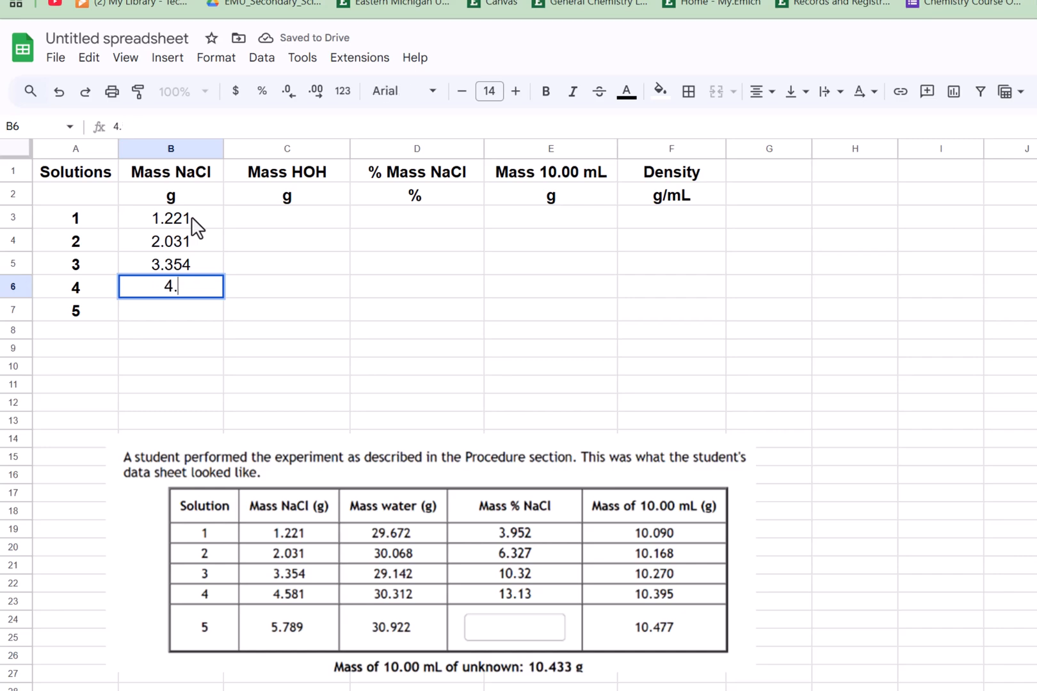
text(57)
key(BackSpace)
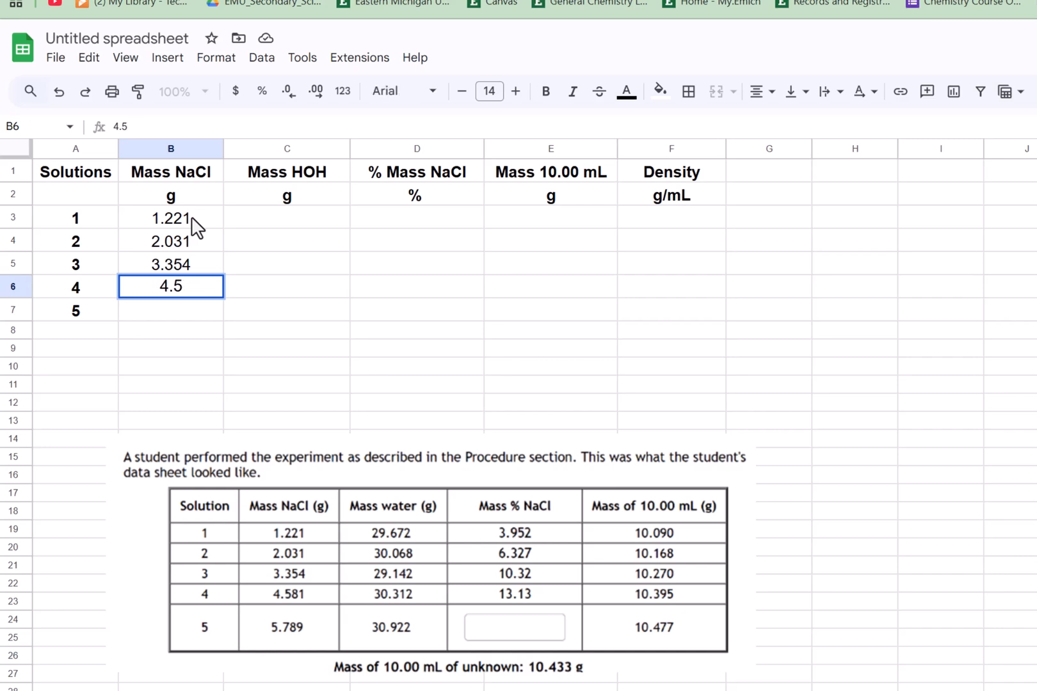
text(81)
key(Return)
text(5)
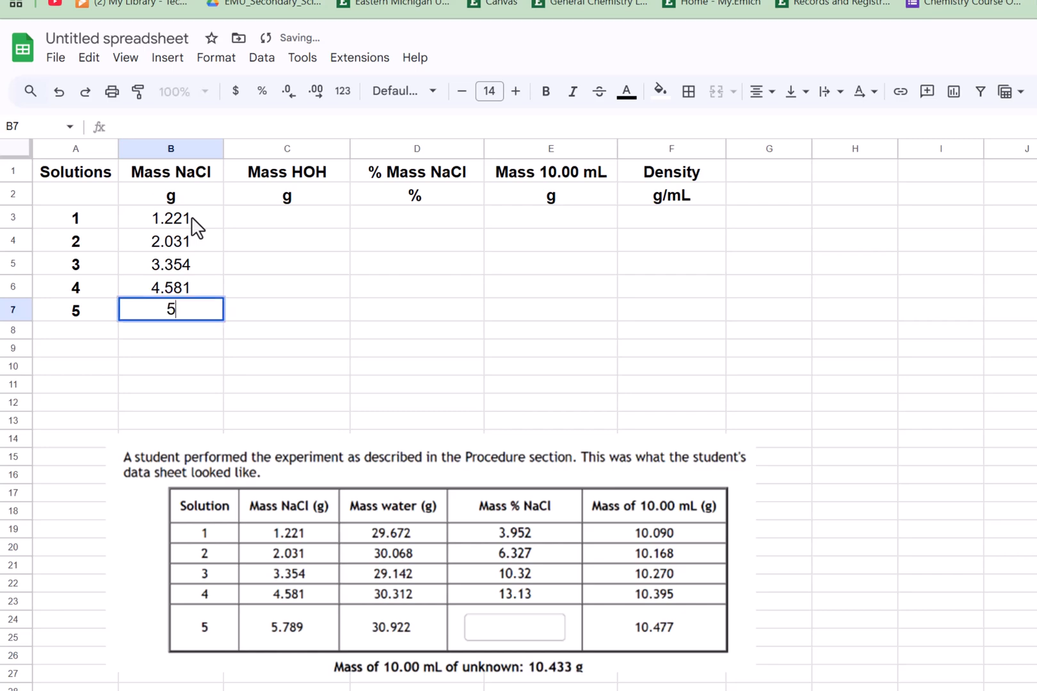
text(.789)
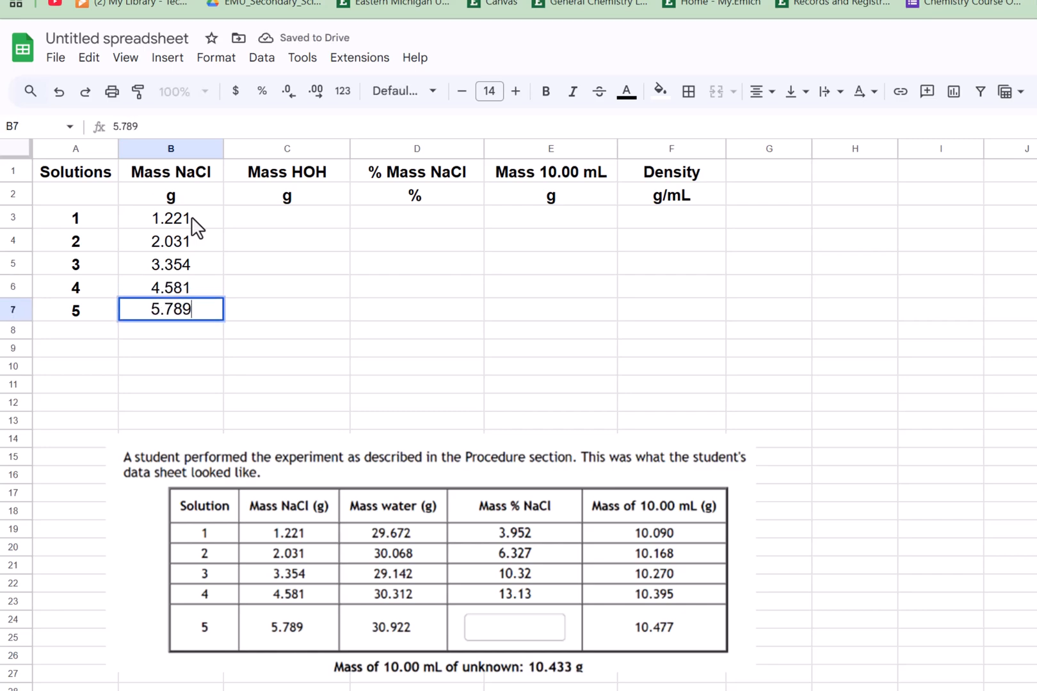
key(Tab)
- Enter the Mass HOH values 29.672, 30.068, 29.142, 30.312 and 30.922 in C3 to C7
key(Up)
key(Up)
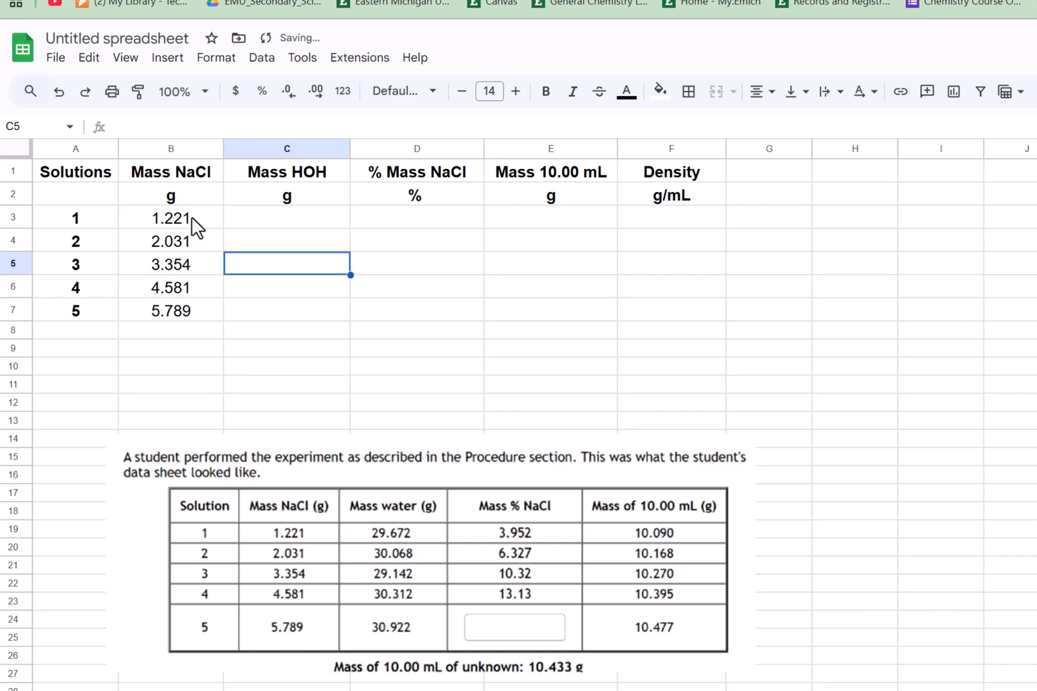
key(Up)
key(Up)
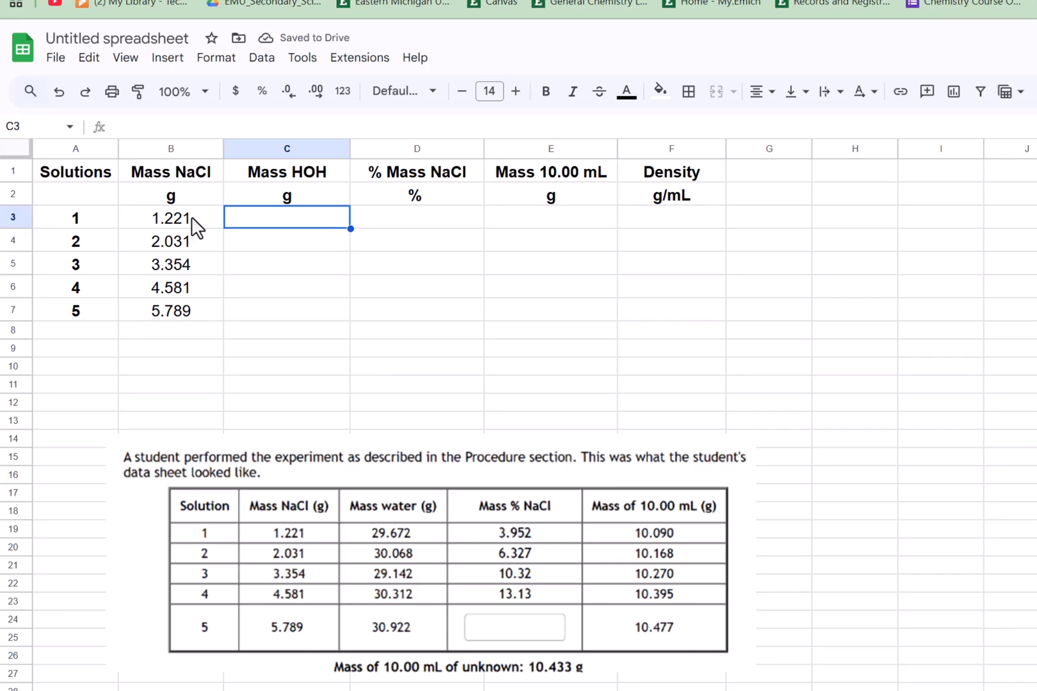
text(29)
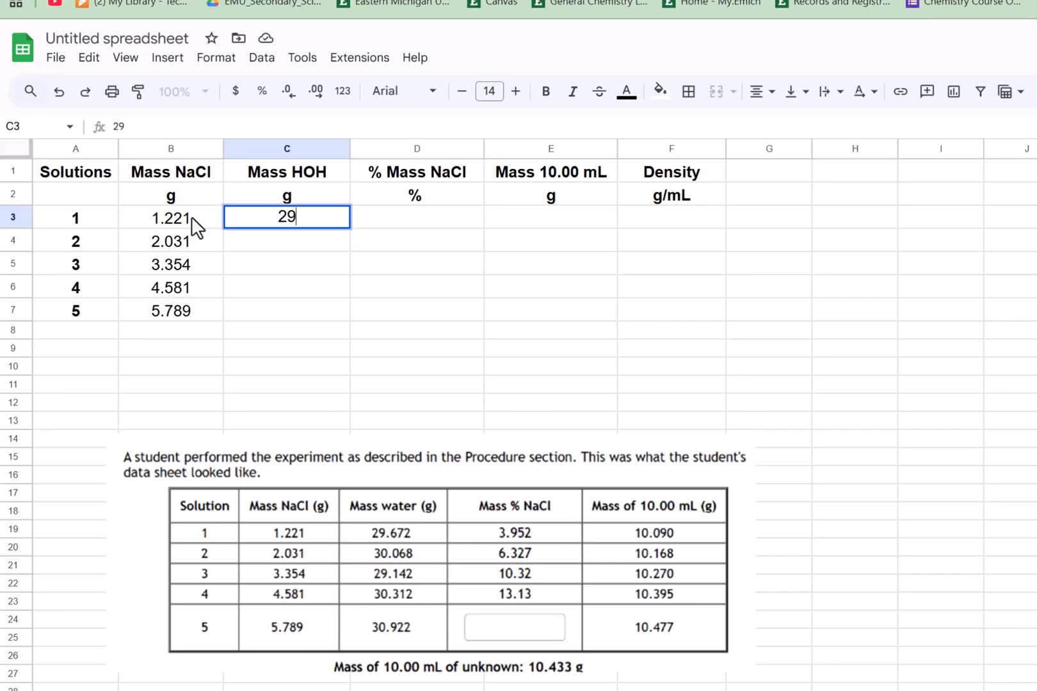
text(.672)
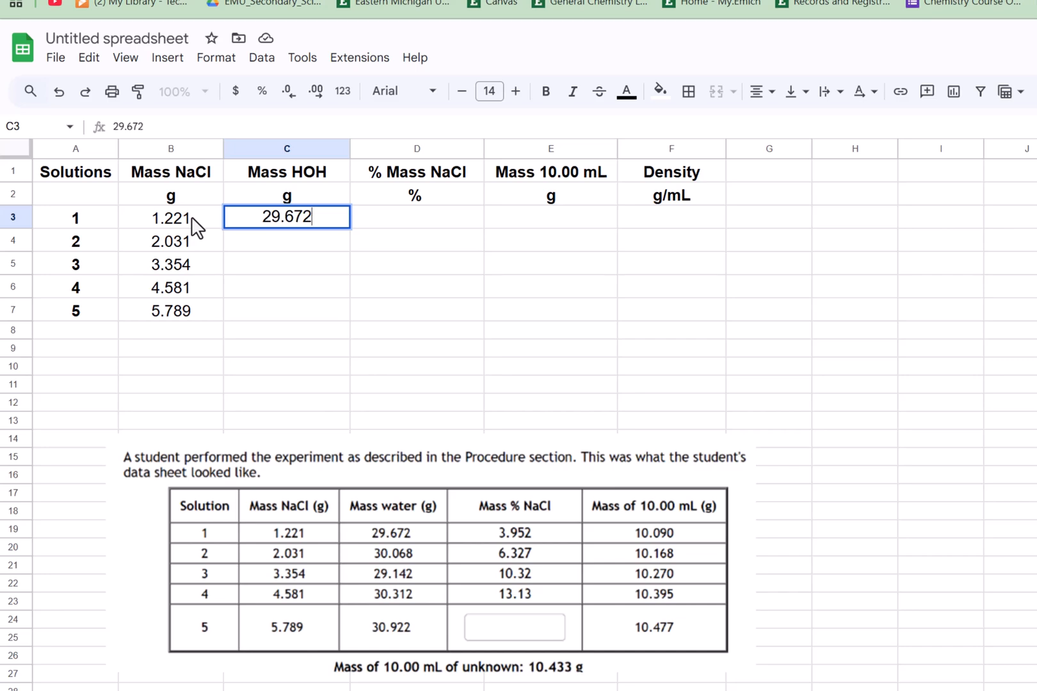
key(Return)
text(30)
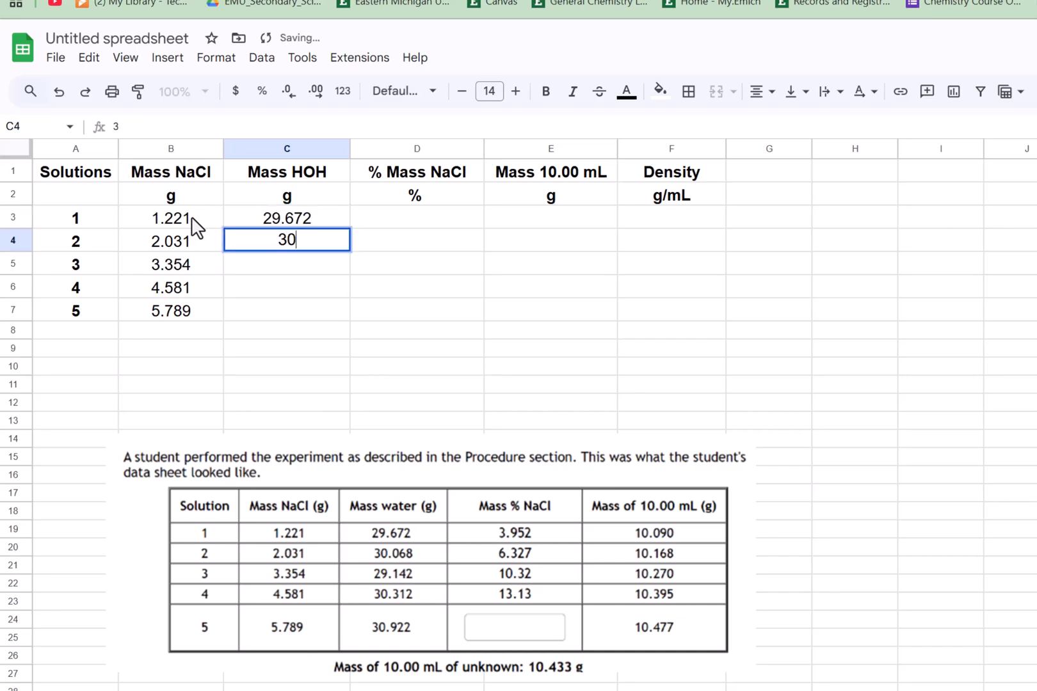
text(.068)
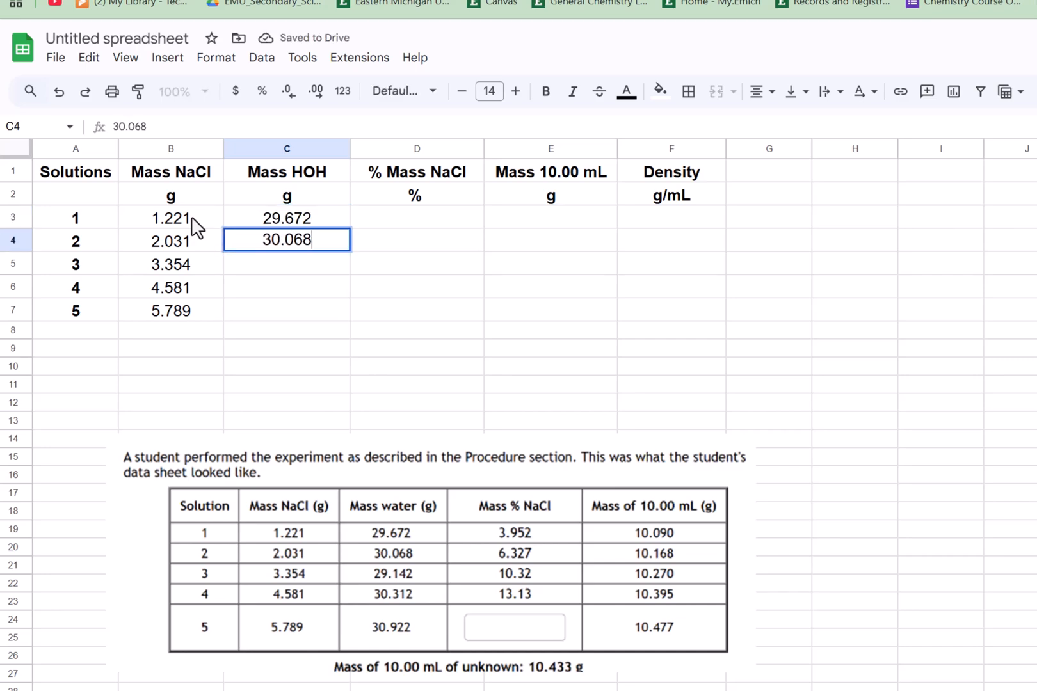
key(Return)
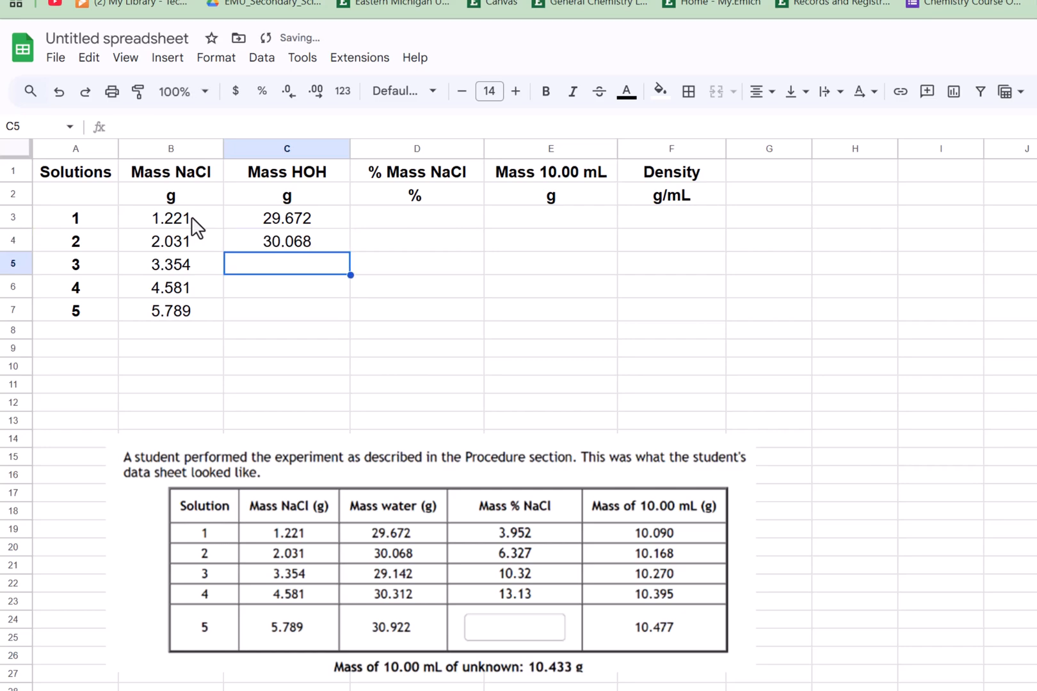
text(29.1)
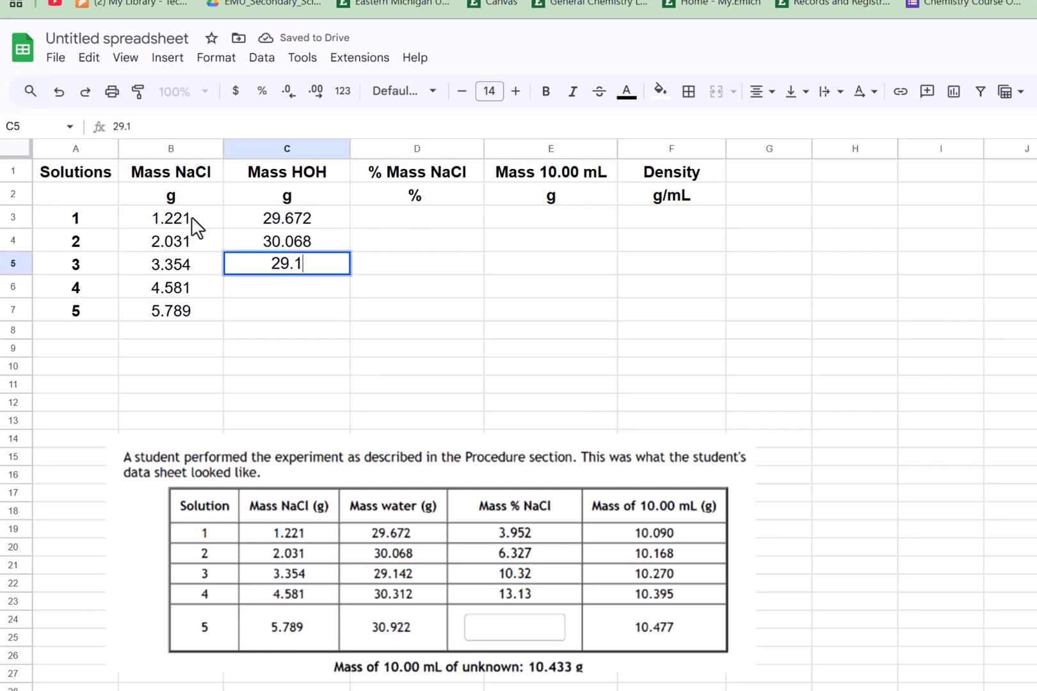
text(42)
key(Return)
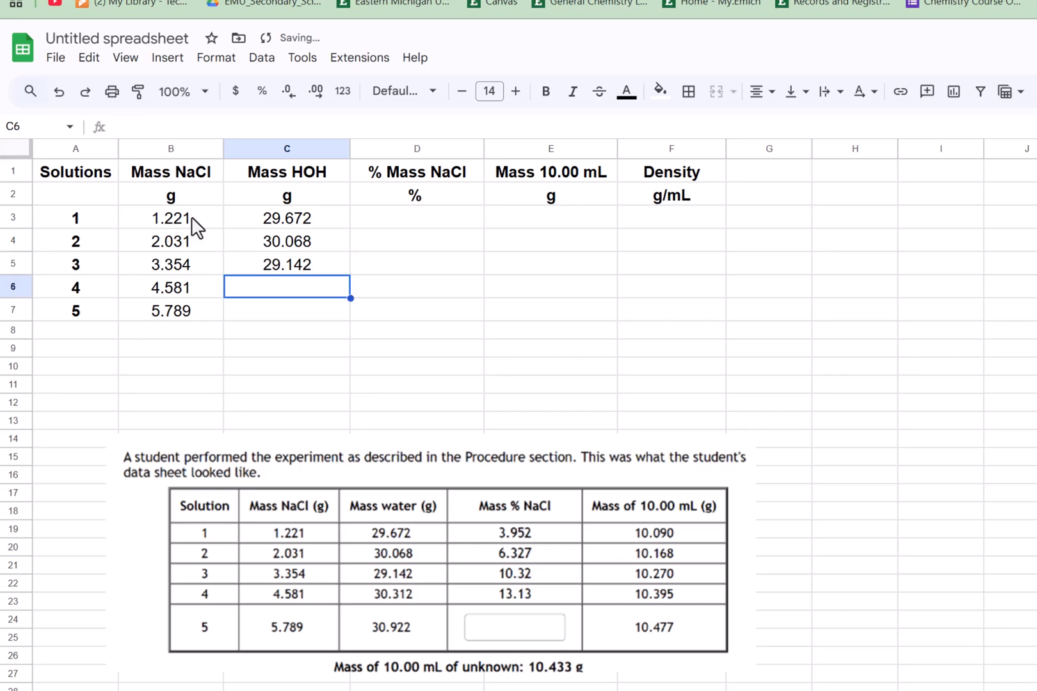
text(30.3)
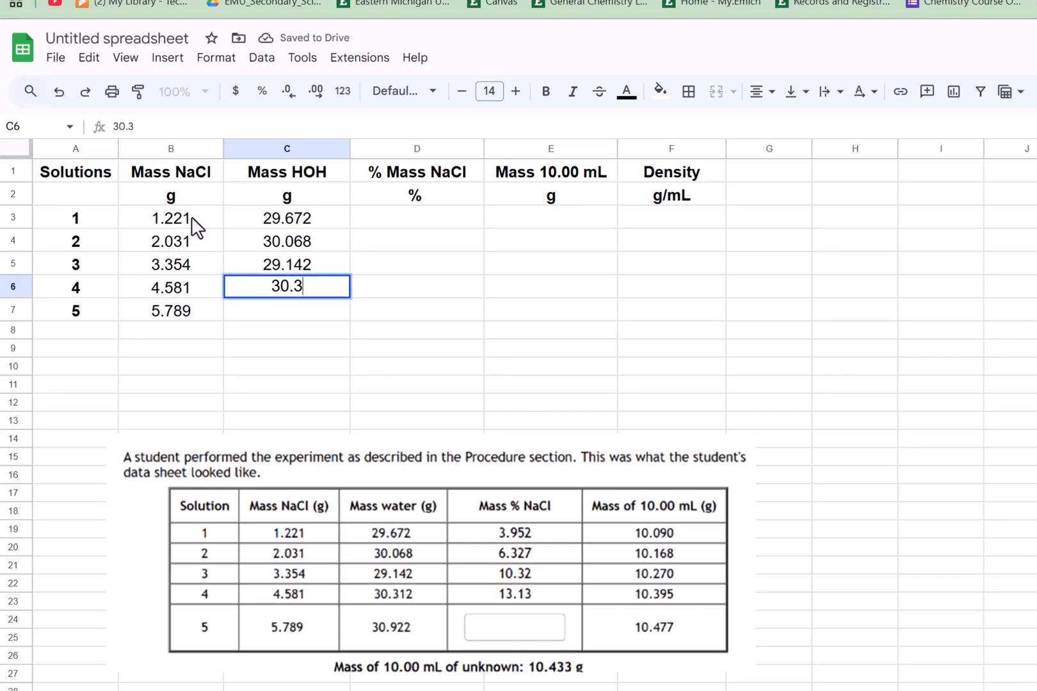
text(12)
key(Return)
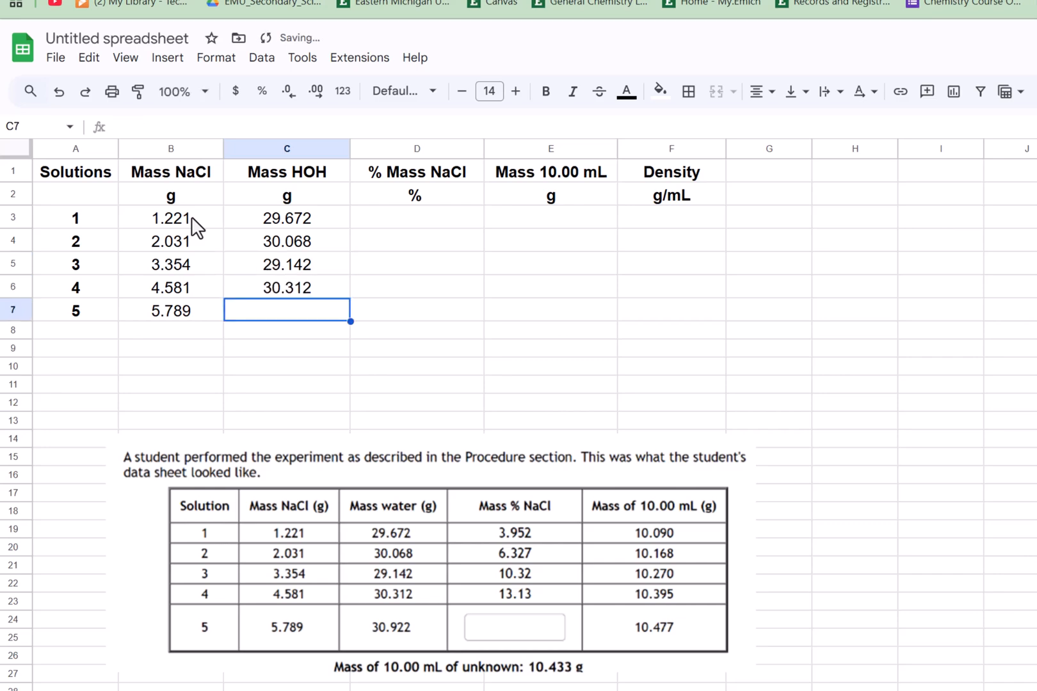
text(30.9)
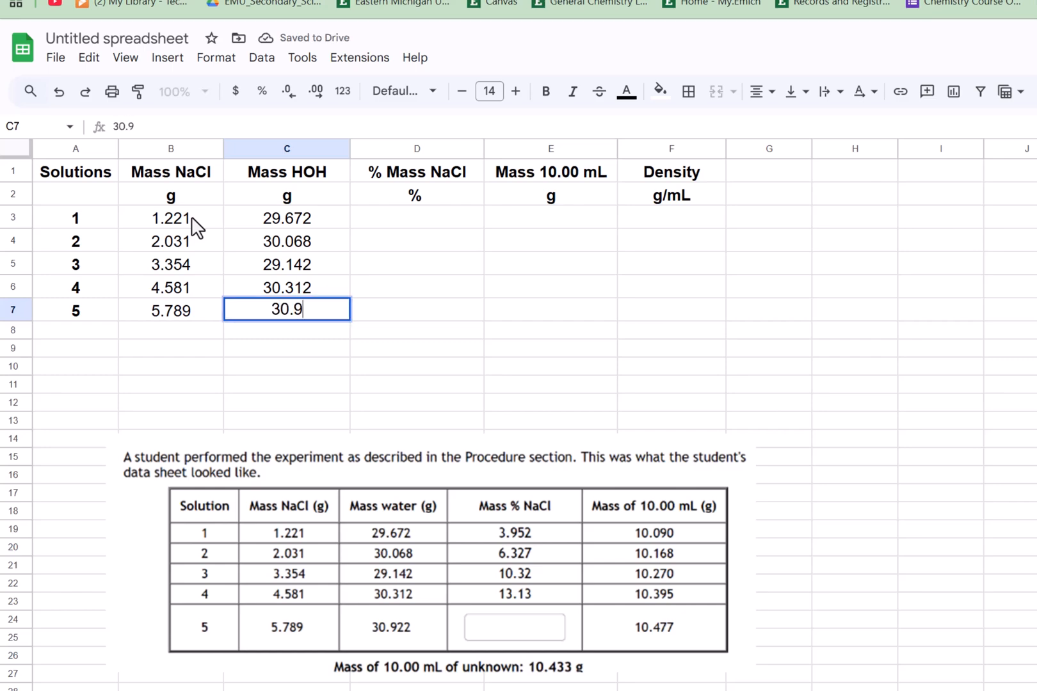
text(22)
key(Tab)
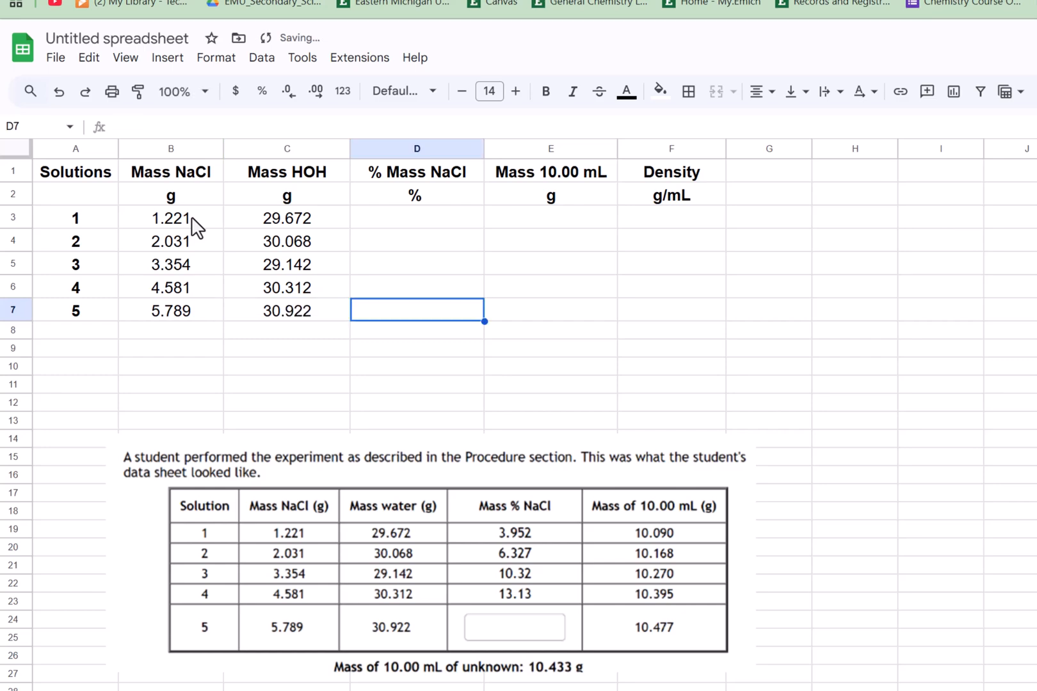
- Add a note to D4 reading "% Mass = 100* Mass NaCl/(Mass NaCl + Mas HOH)" and enlarge the note box
key(Up)
key(Up)
key(Up)
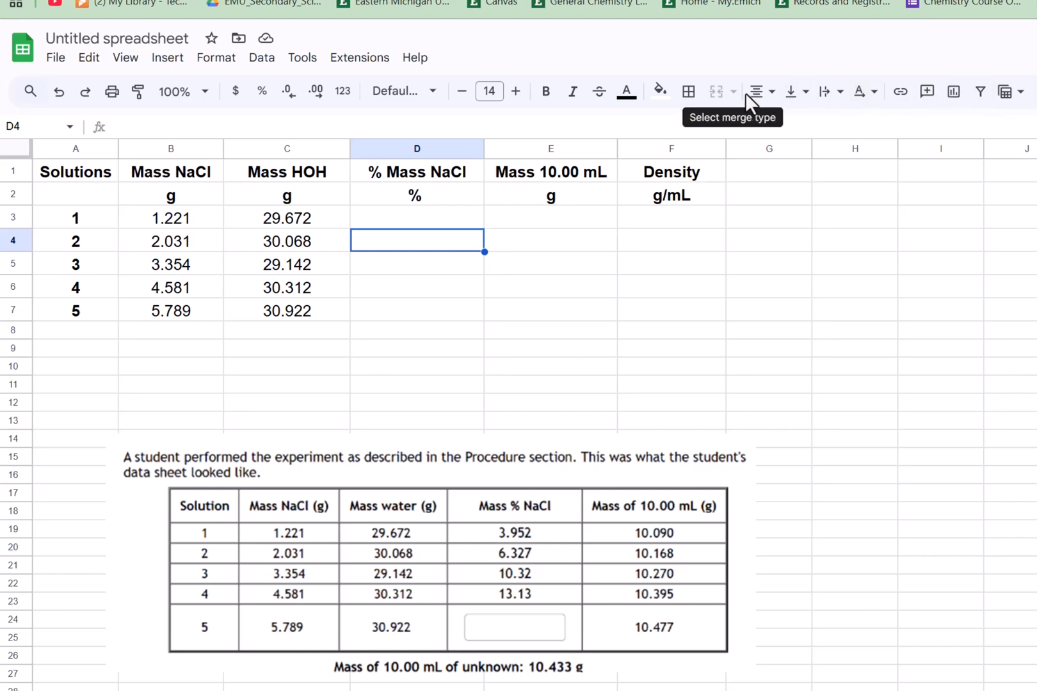
click(168, 61)
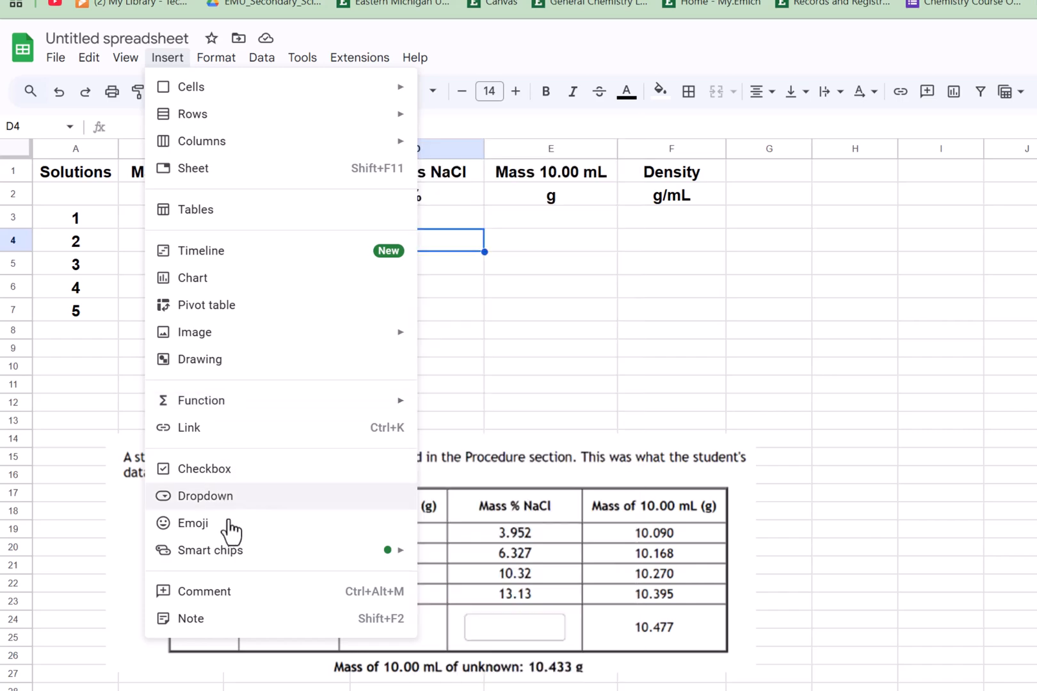
click(204, 621)
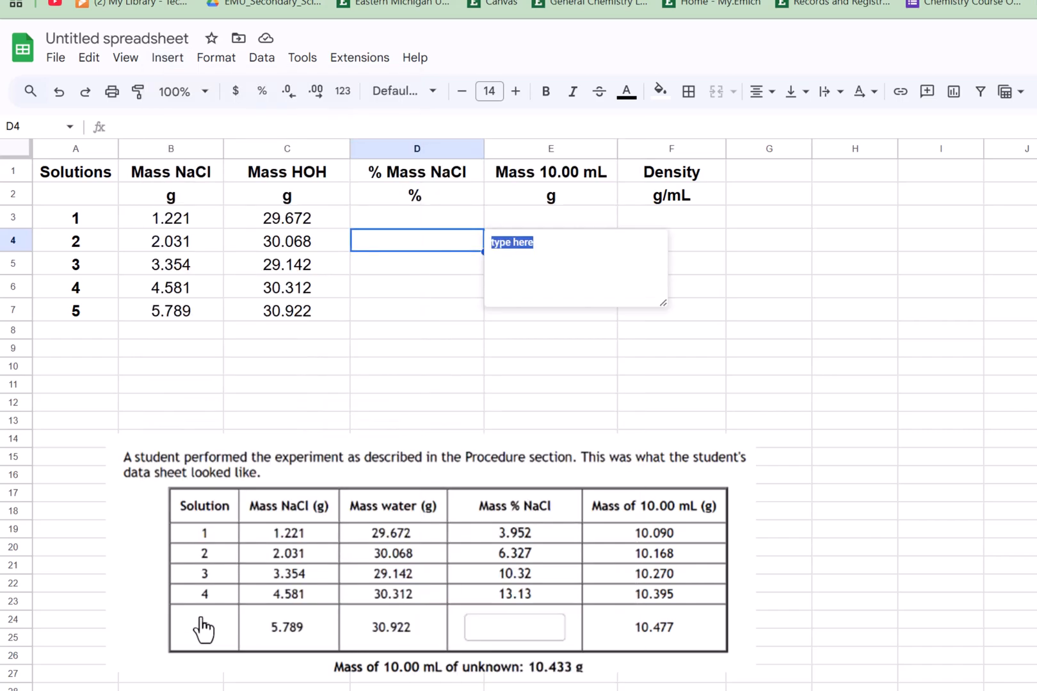
text(% M)
text(ass = Mas)
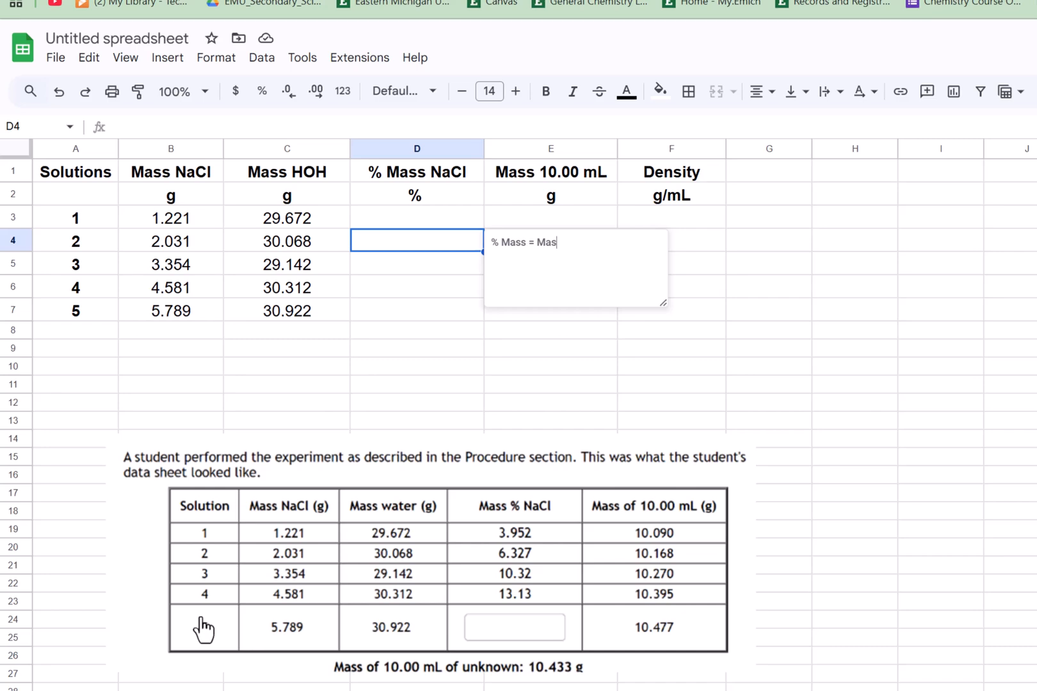
text(s NaCl/(Mass NaCl + Mas)
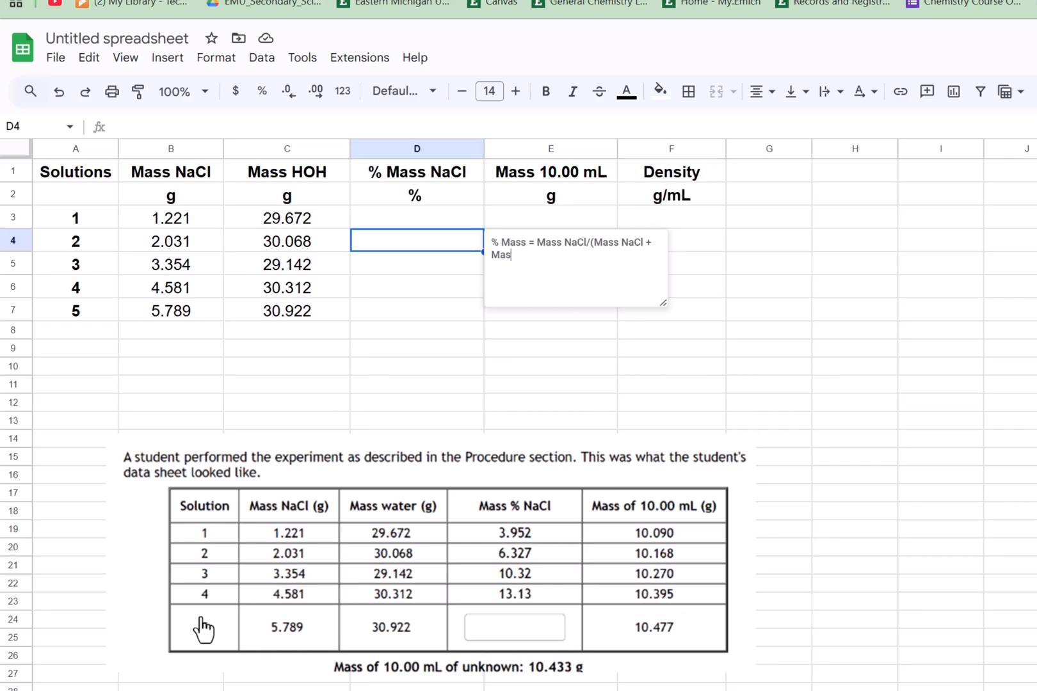
text( HOH))
drag(664, 303, 815, 372)
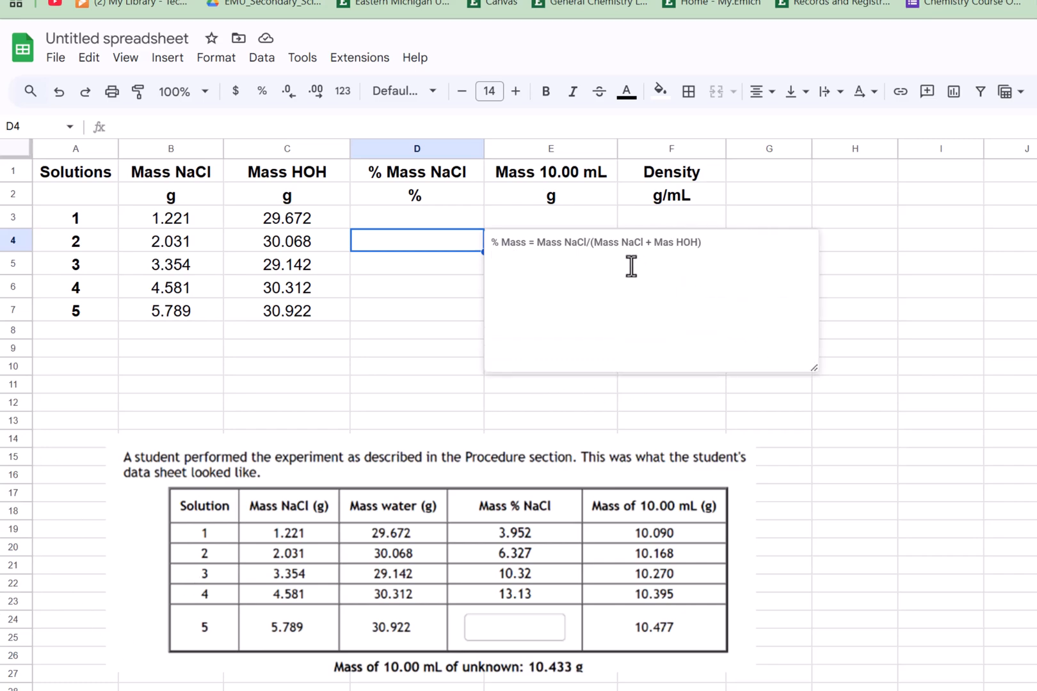
click(537, 245)
text(100*)
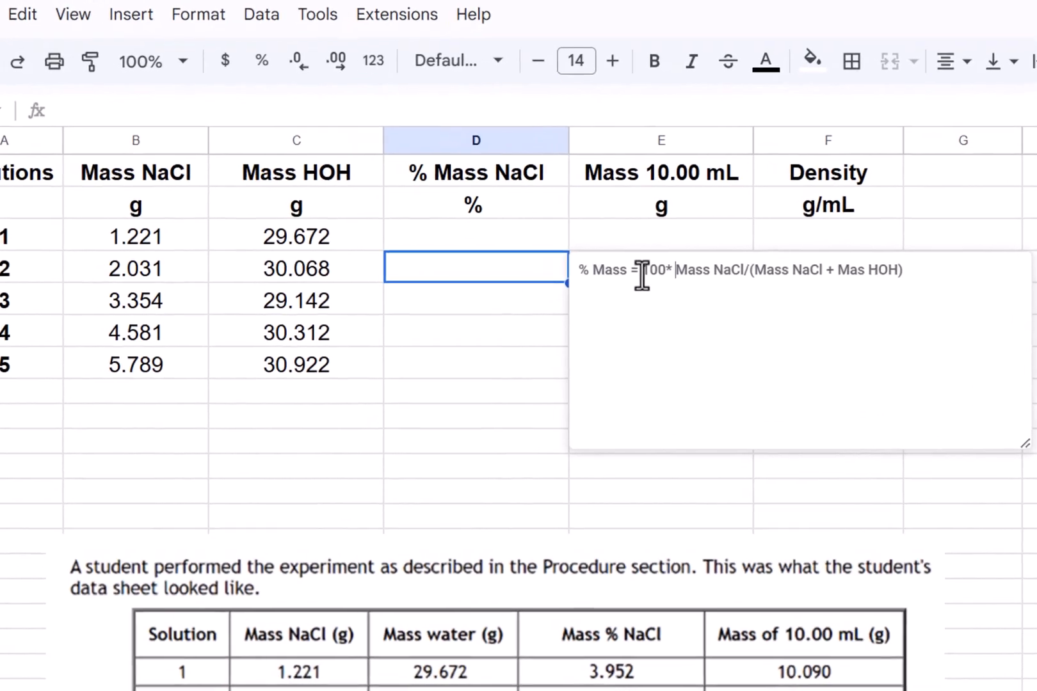
- Try to set the note text's font size to 36, then undo it
drag(578, 270, 987, 283)
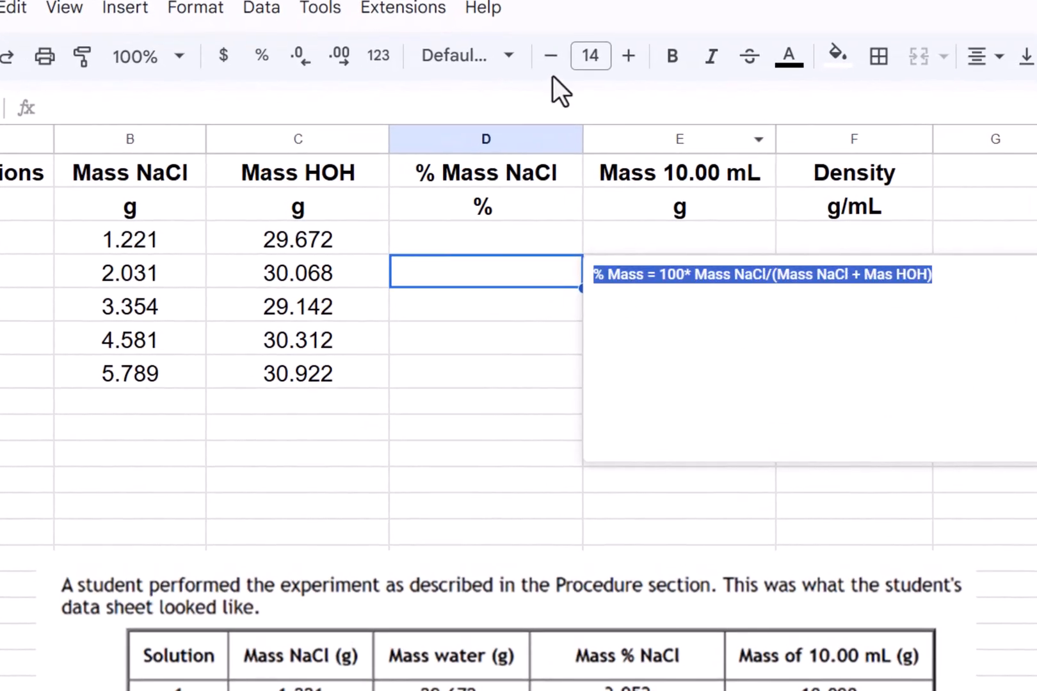
click(594, 56)
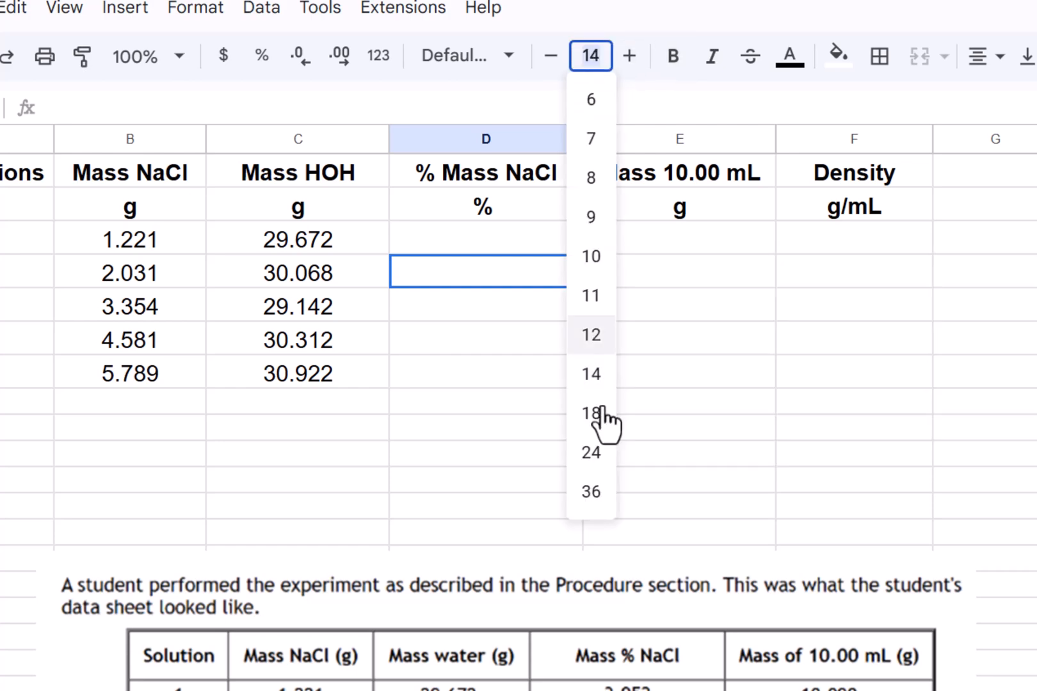
click(598, 493)
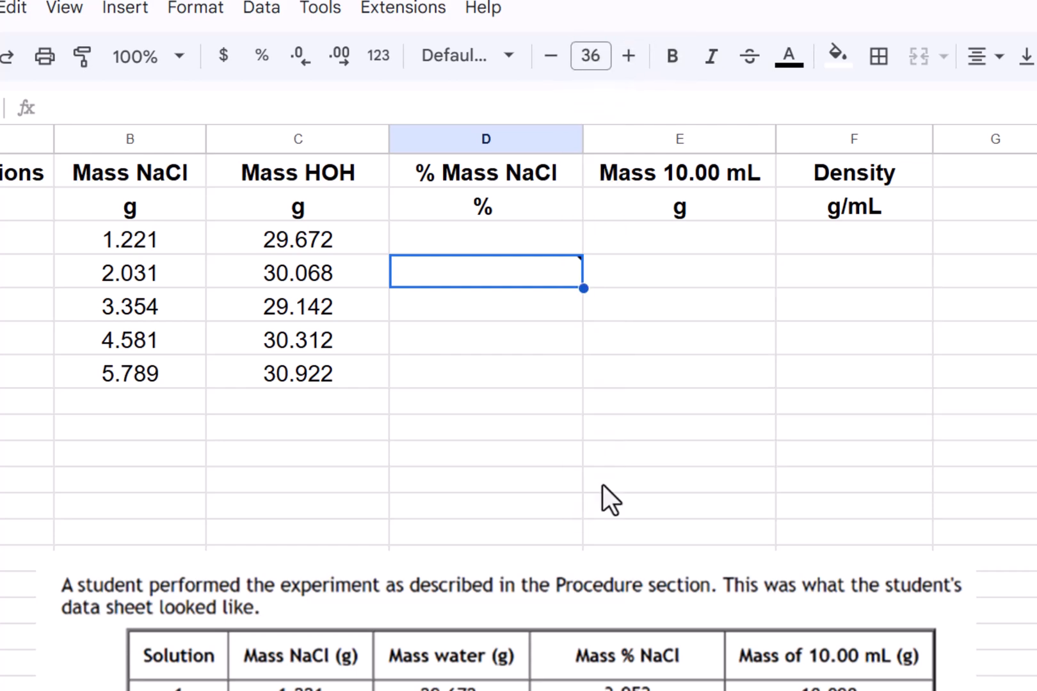
click(644, 465)
key(ctrl+z)
- Reopen the D4 note and shrink its box
click(584, 275)
drag(584, 275, 955, 262)
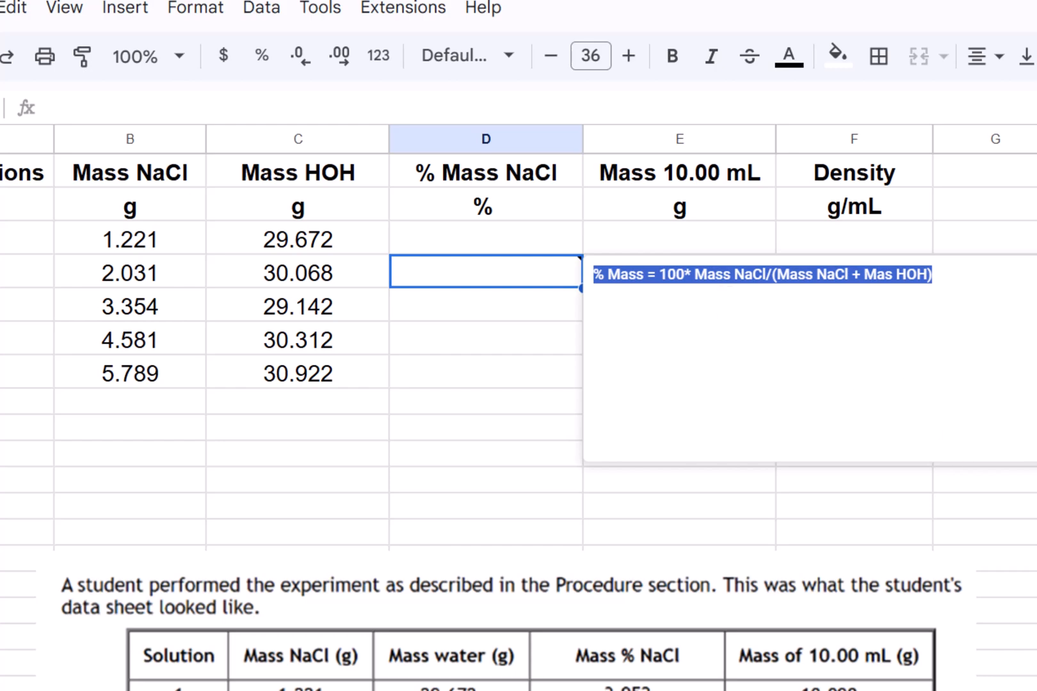
drag(1034, 460, 879, 333)
click(804, 434)
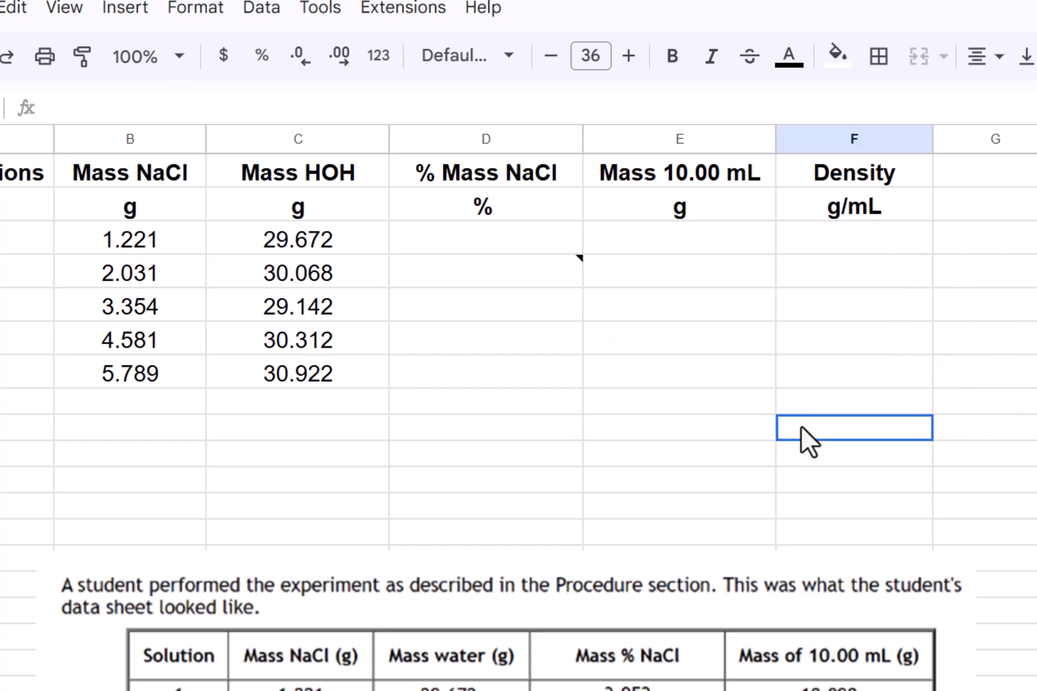
- Start typing a percent-mass formula =100*(B3/ in D3, then delete it again
click(716, 274)
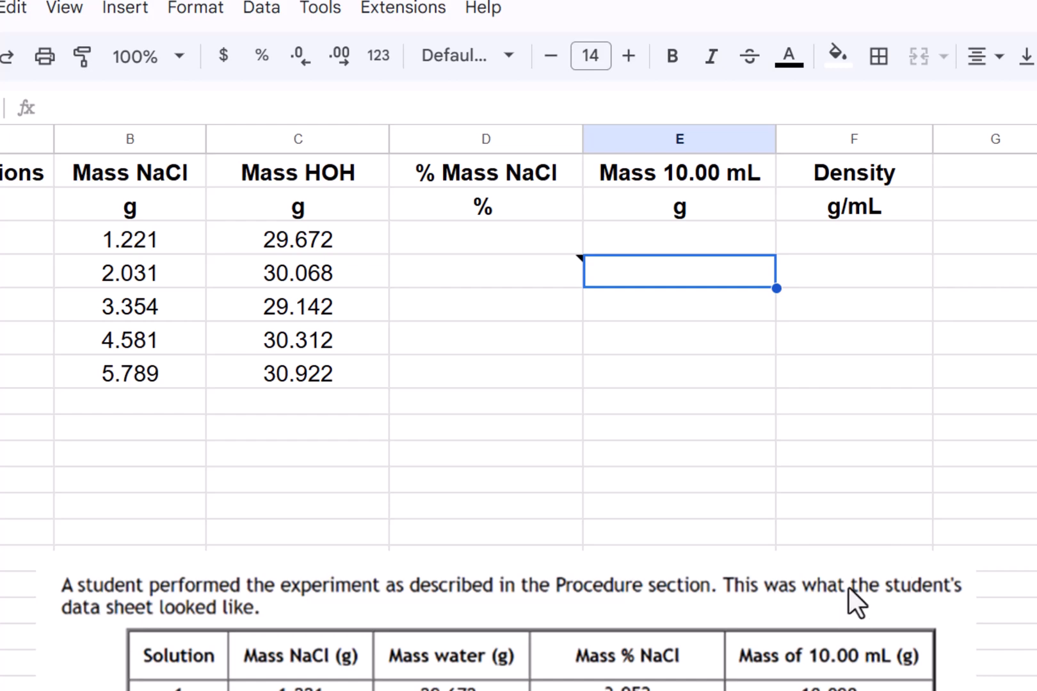
click(740, 480)
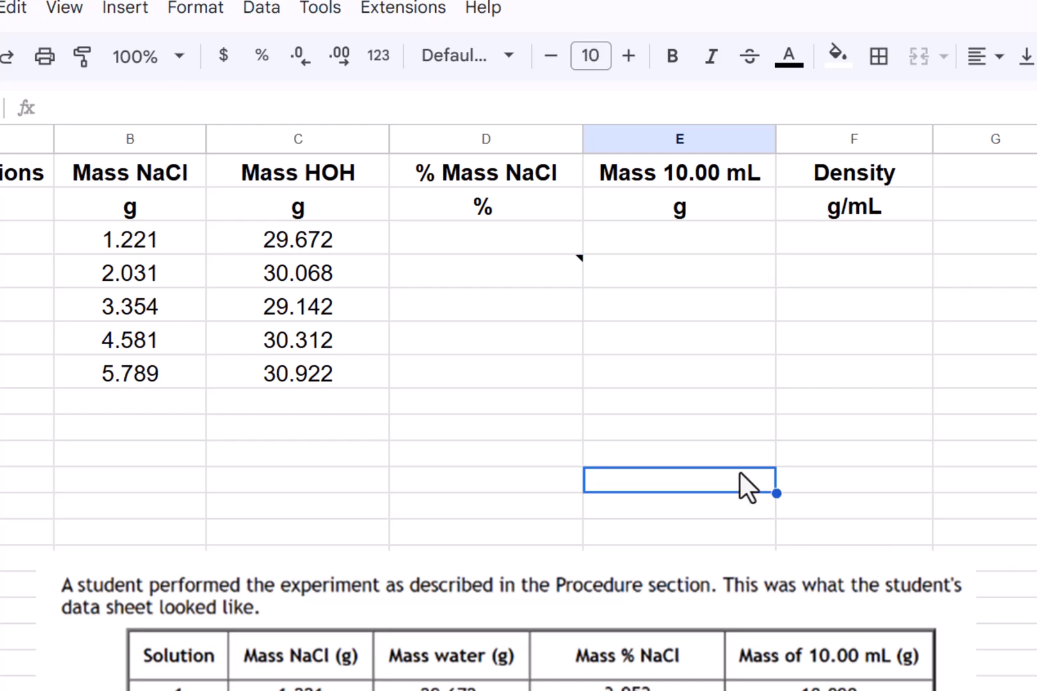
click(511, 249)
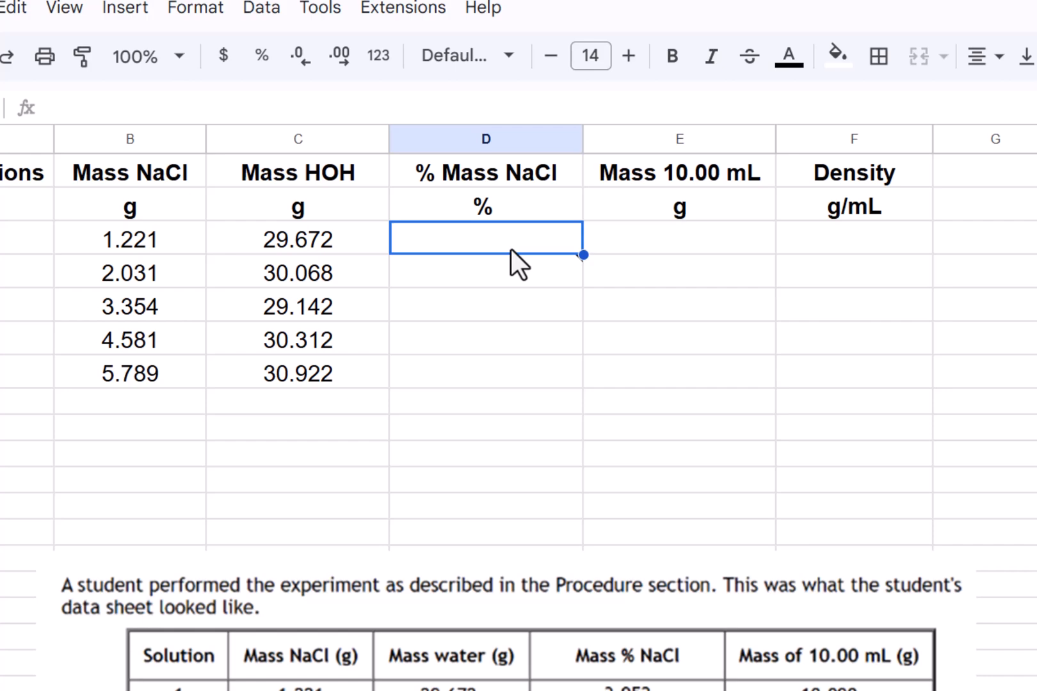
text(=10)
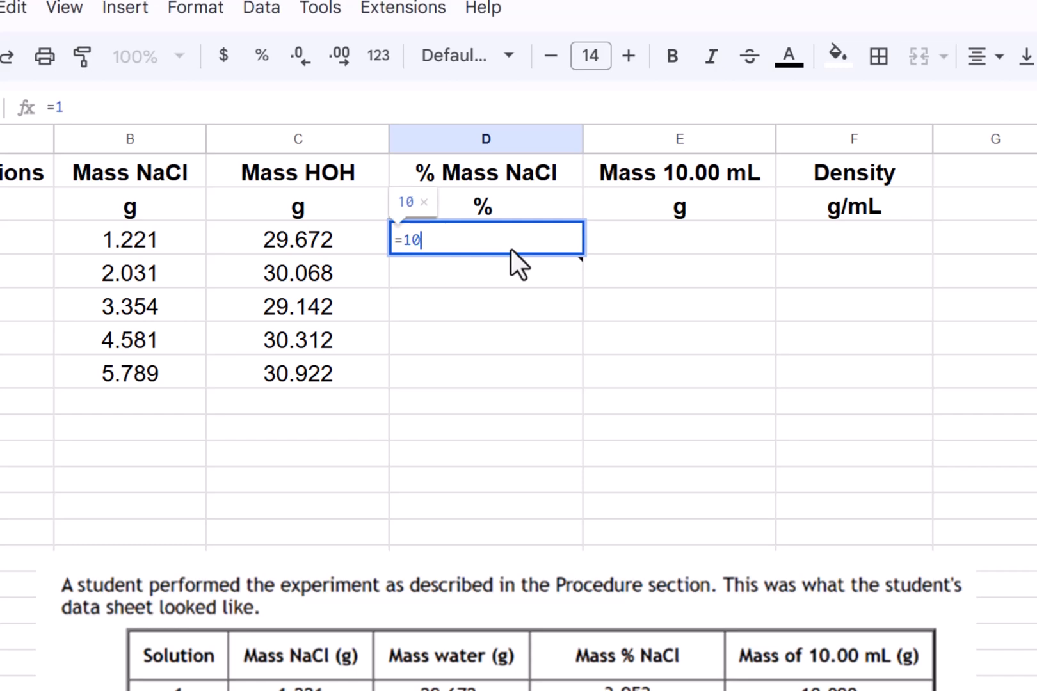
text(0*)
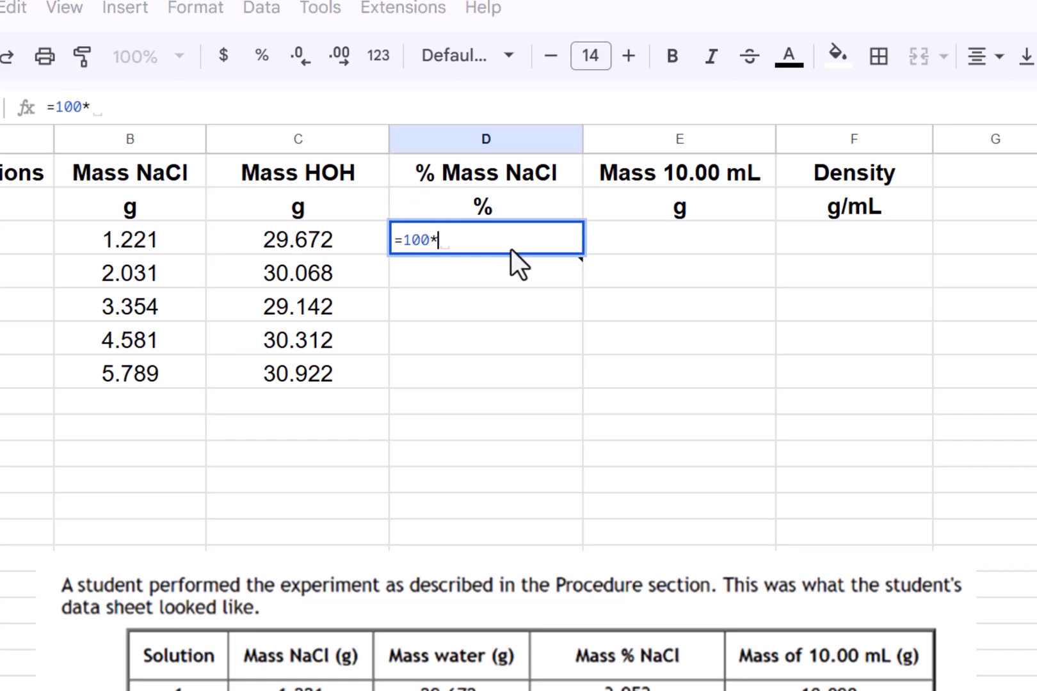
text(()
click(158, 247)
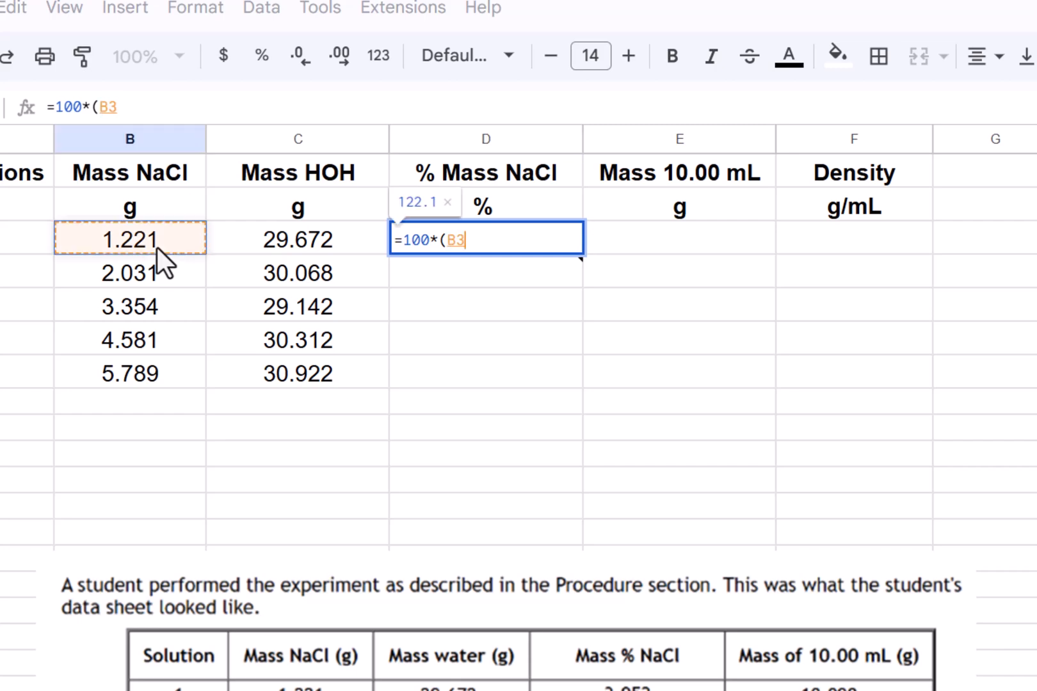
text(/)
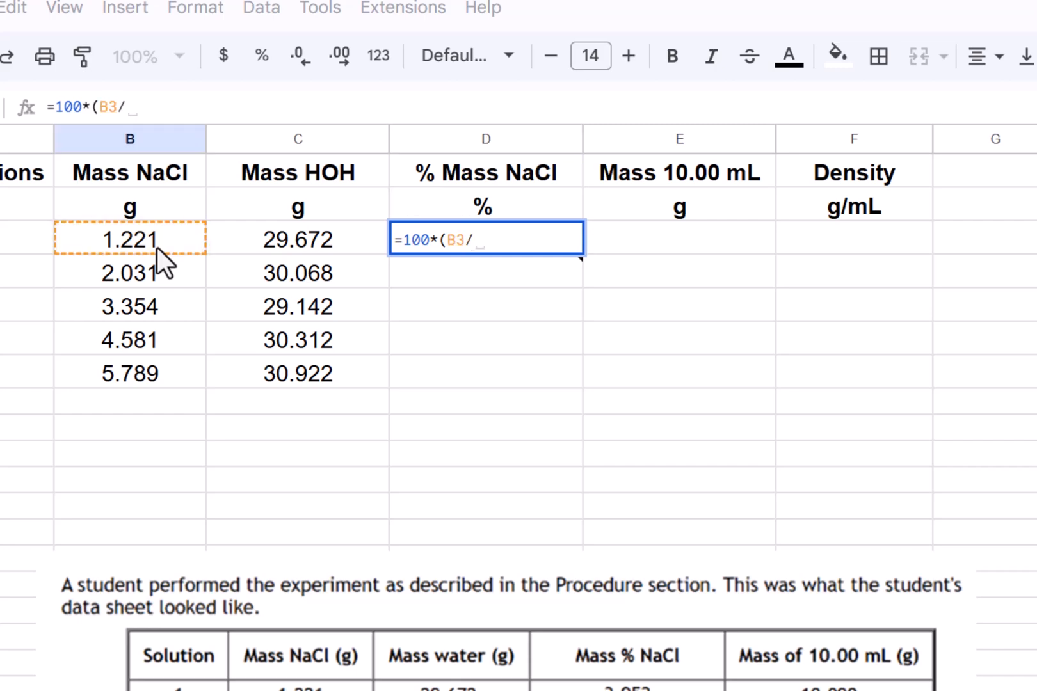
key(Left)
key(Left)
key(Left)
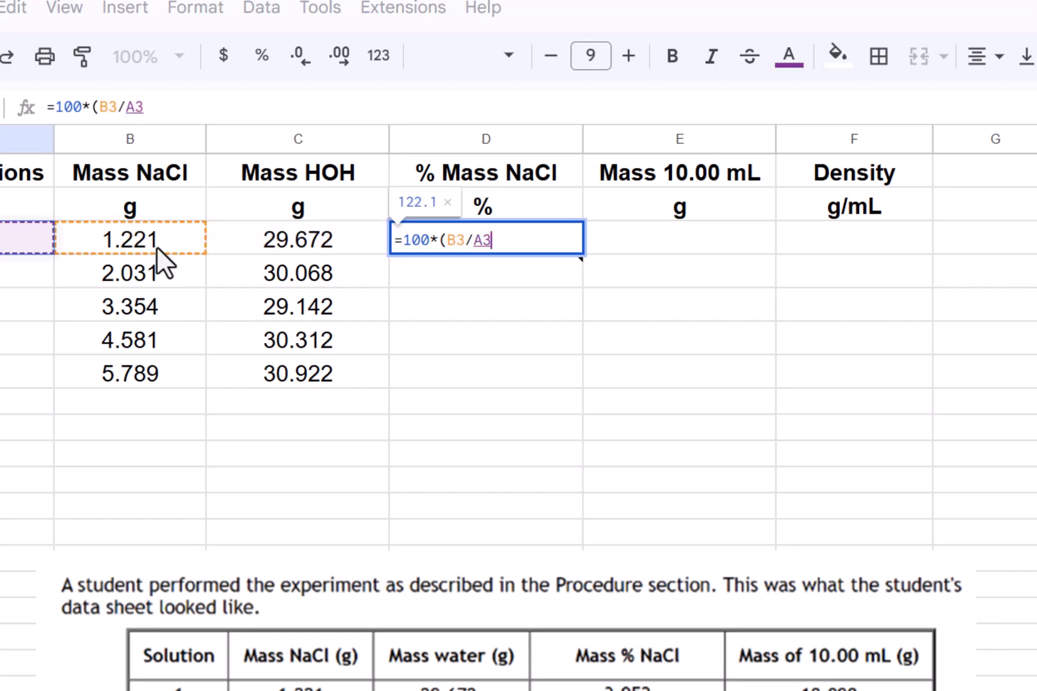
key(BackSpace)
key(BackSpace)
key(BackSpace)
key(BackSpace)
key(BackSpace)
key(BackSpace)
key(BackSpace)
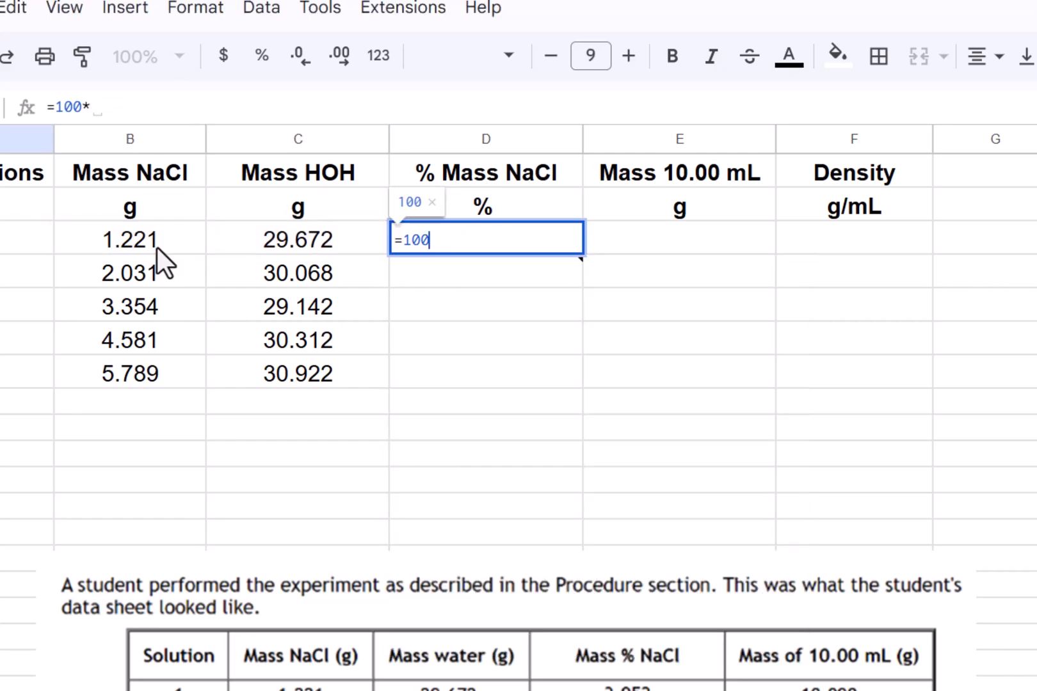
key(BackSpace)
key(BackSpace)
key(BackSpace)
key(BackSpace)
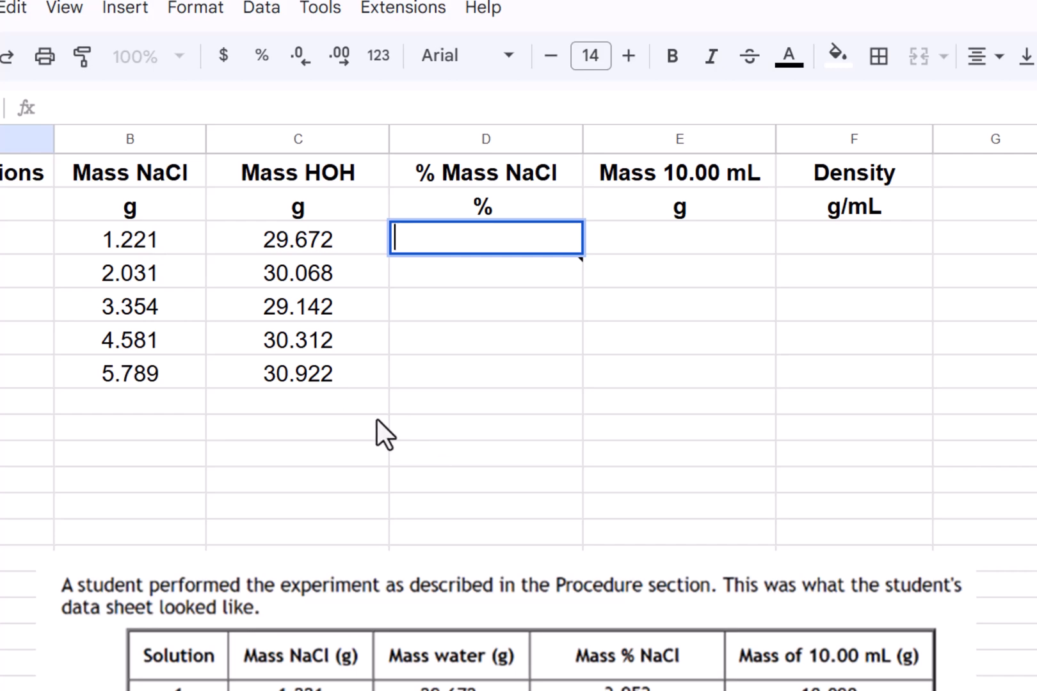
- Enter the formula =100*B3/(B3+C3) in D3 and dismiss the autofill suggestion
click(378, 424)
click(512, 366)
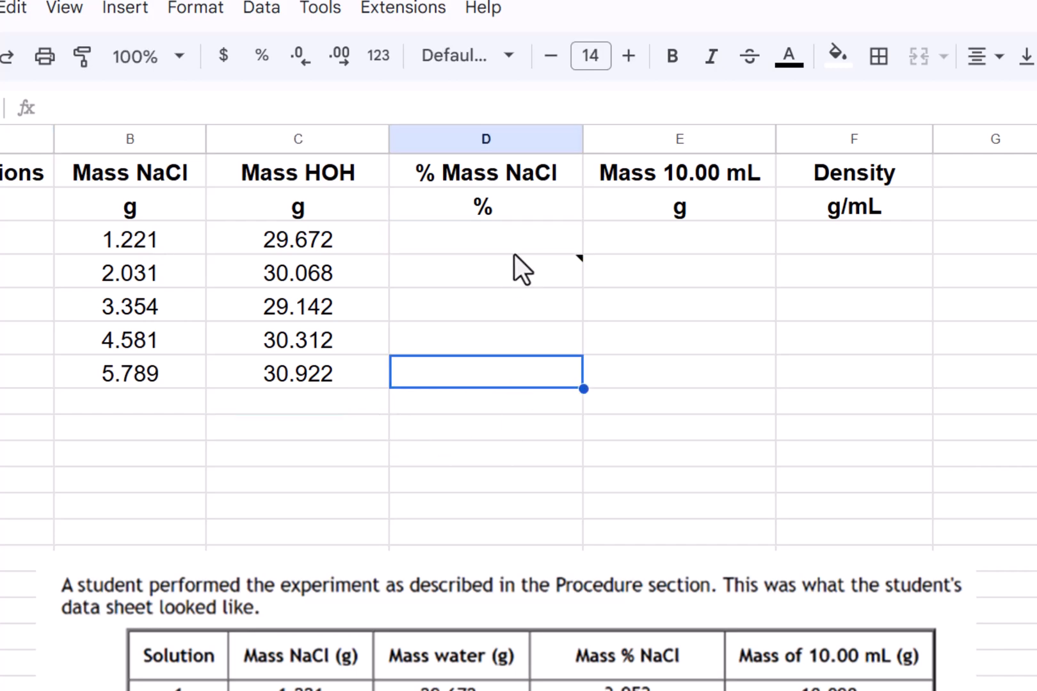
click(513, 242)
text(=)
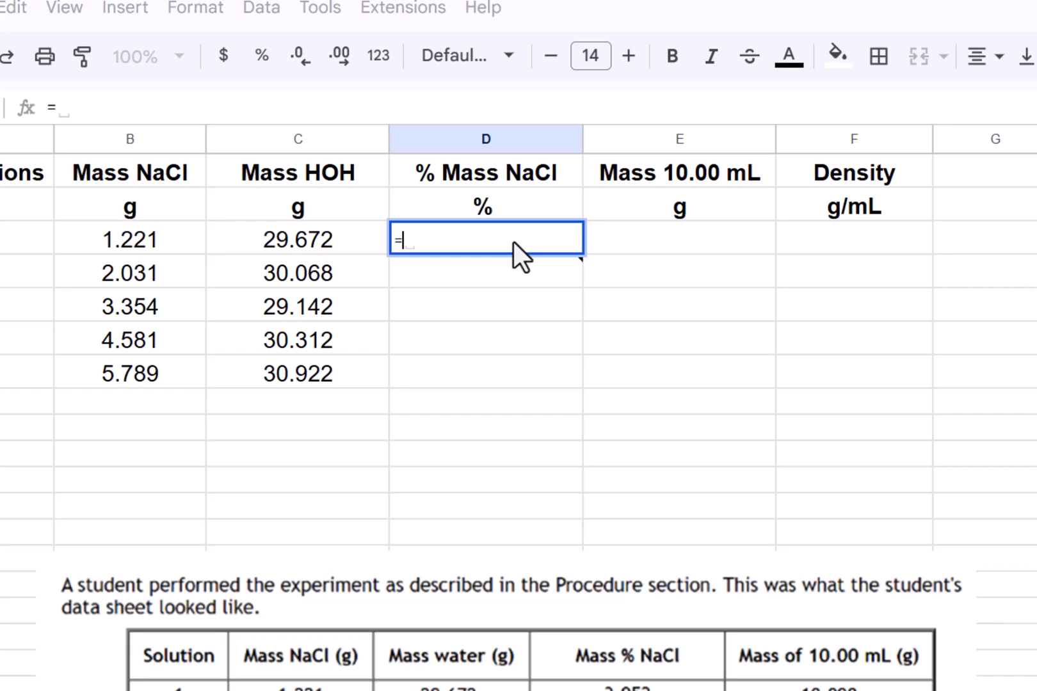
text(100)
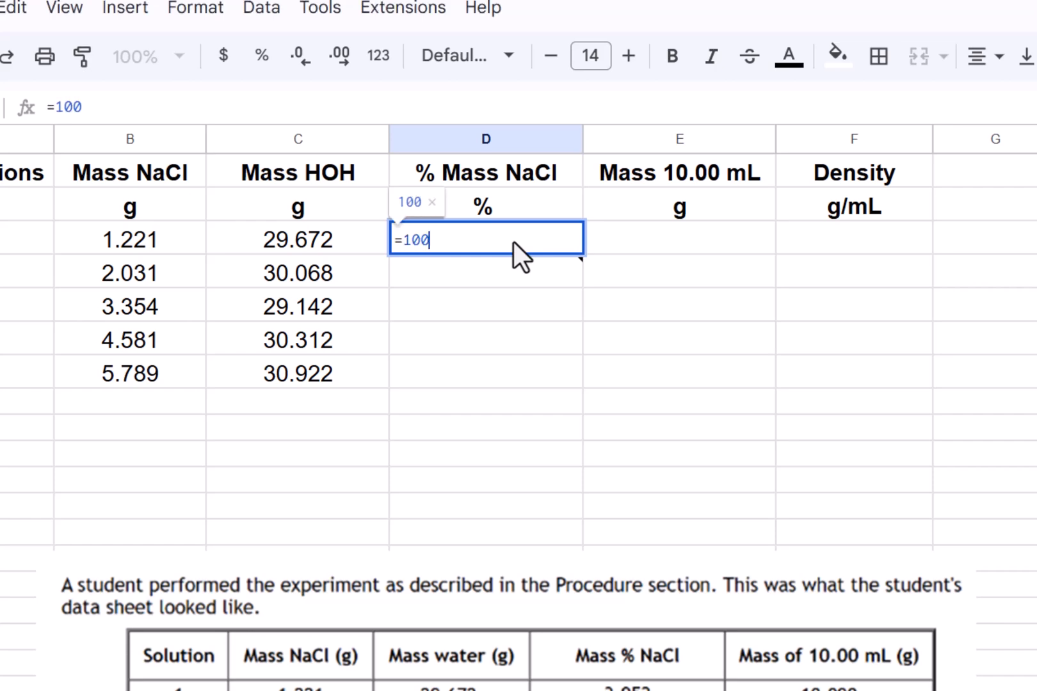
text(*)
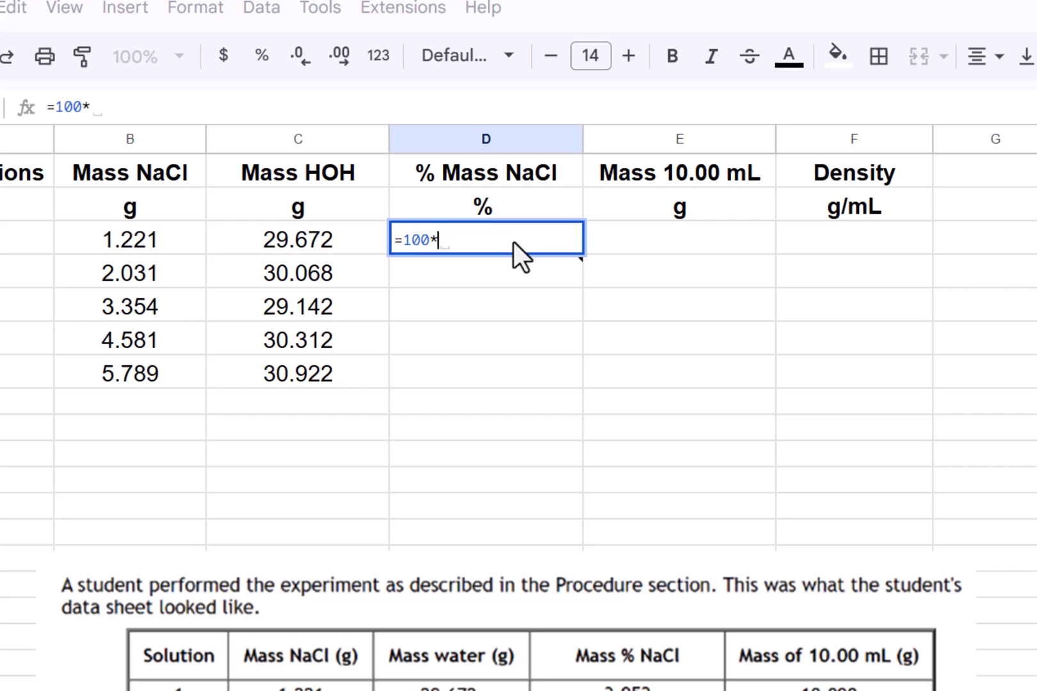
click(168, 242)
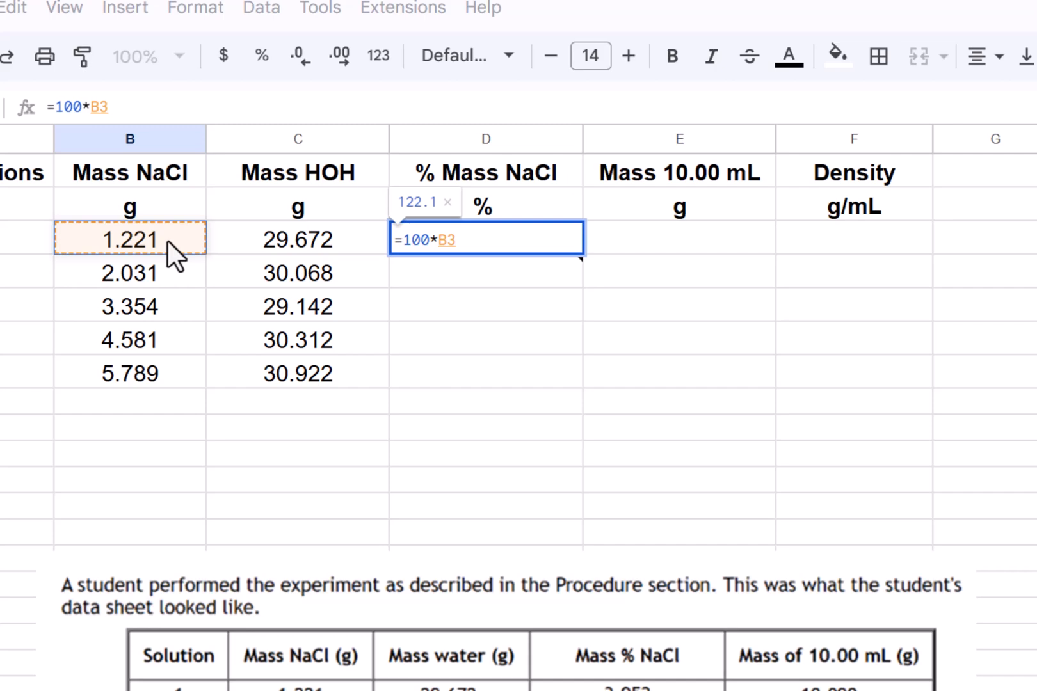
text(/()
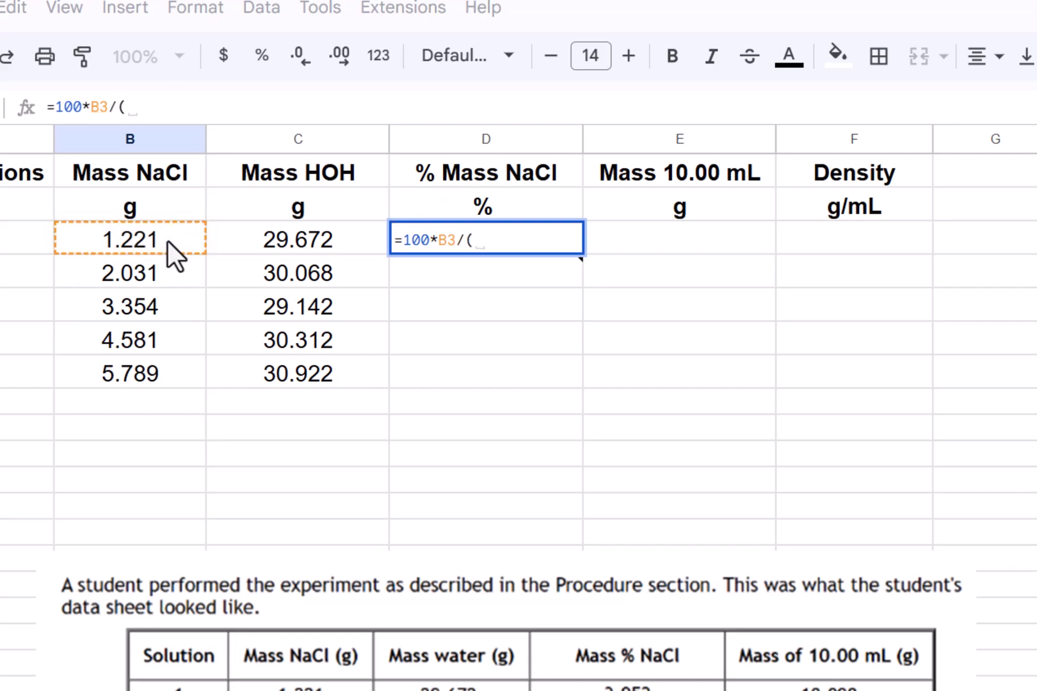
click(164, 241)
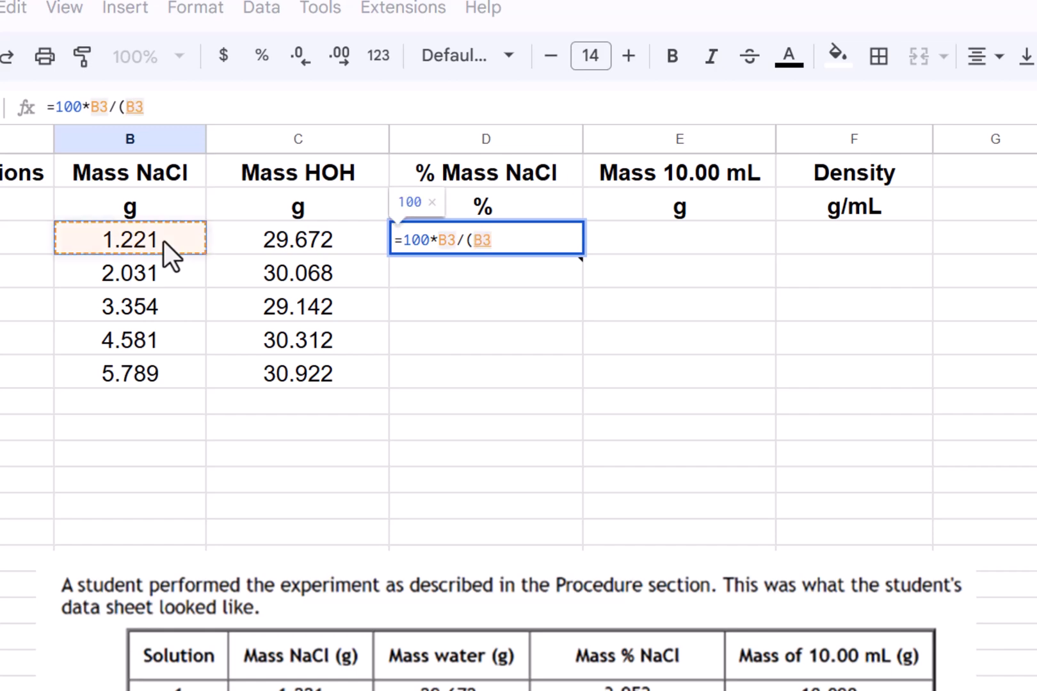
text(+)
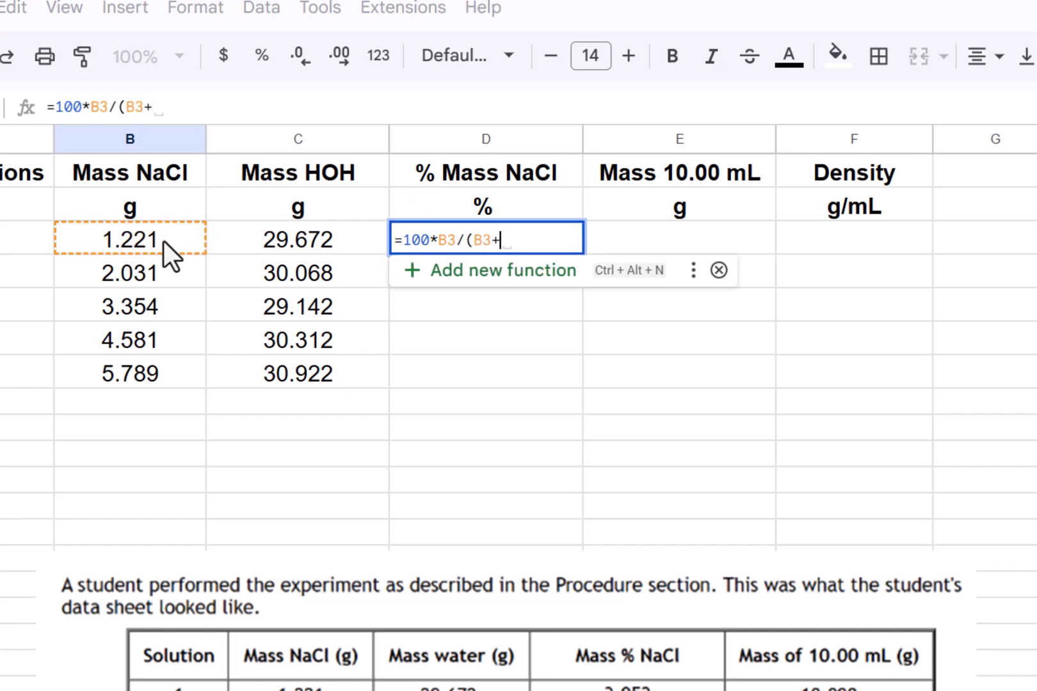
click(326, 242)
text())
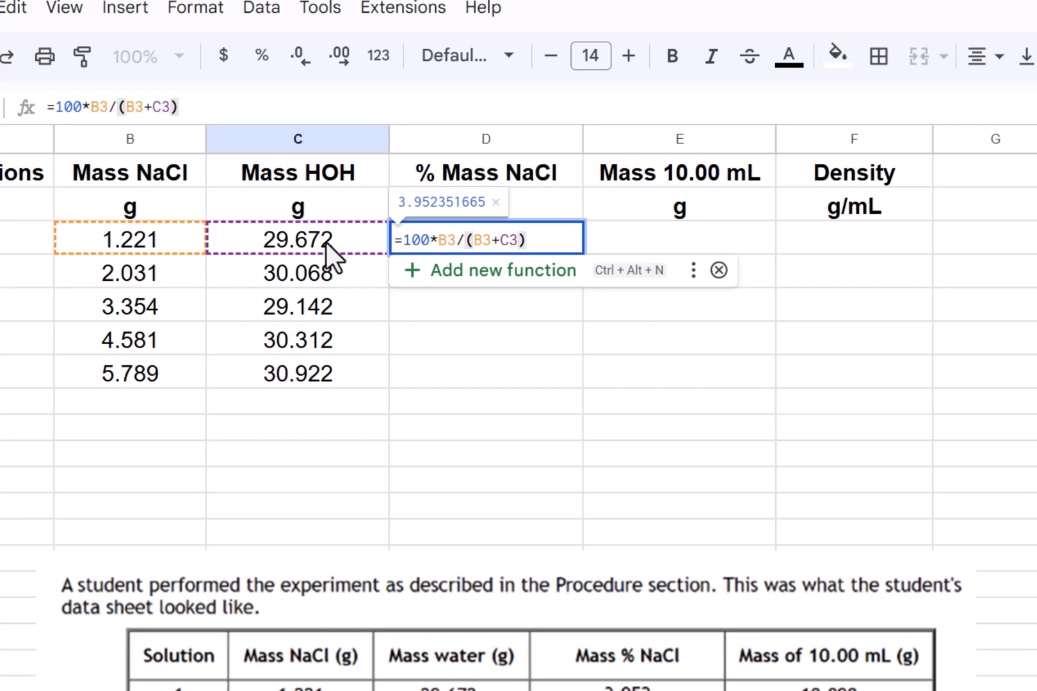
key(Return)
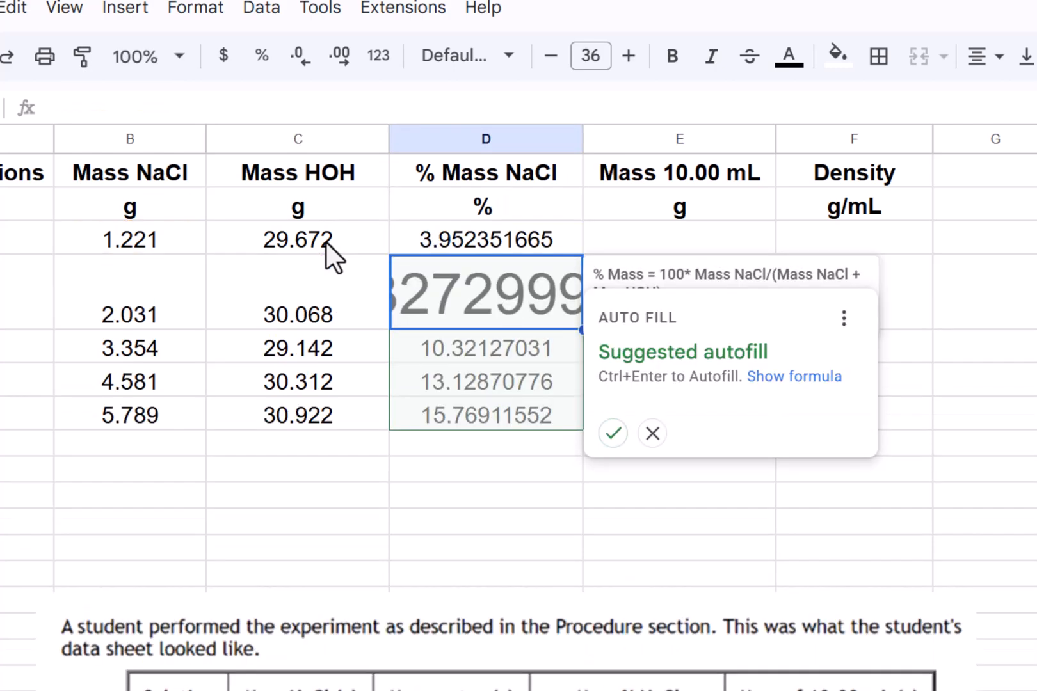
click(1035, 349)
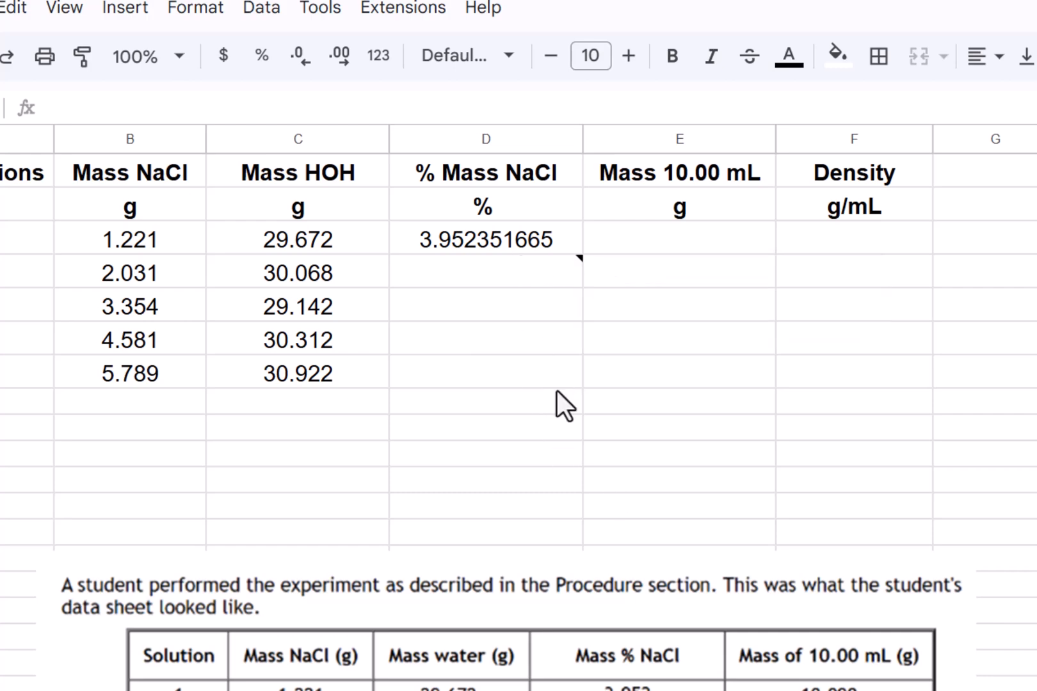
- Copy D3's formula down into D4:D7
click(489, 248)
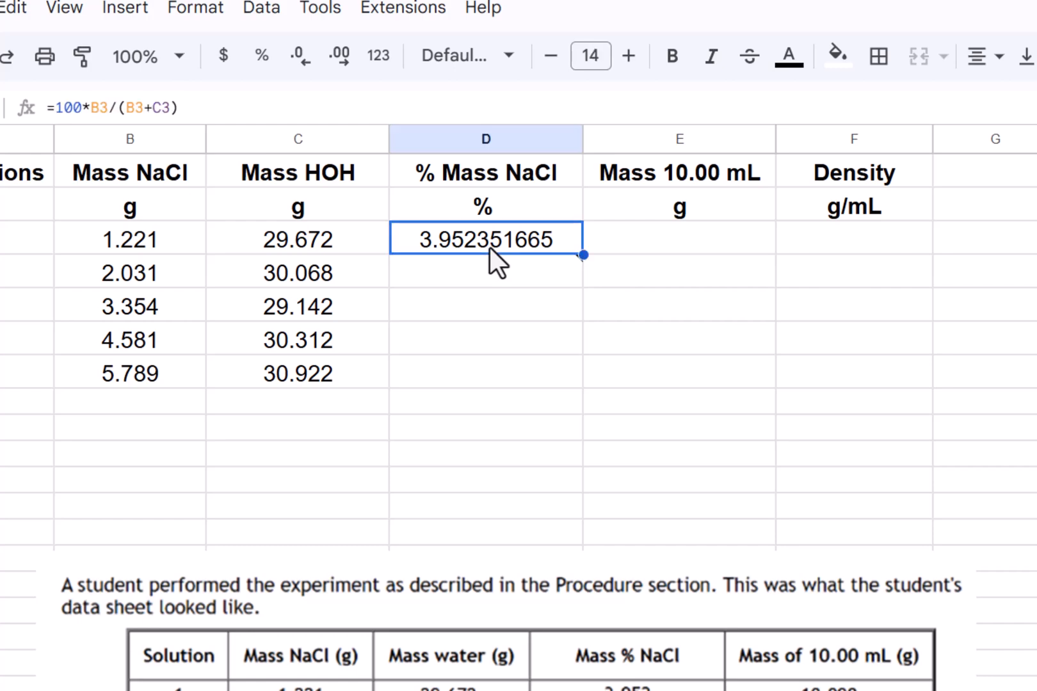
click(8, 20)
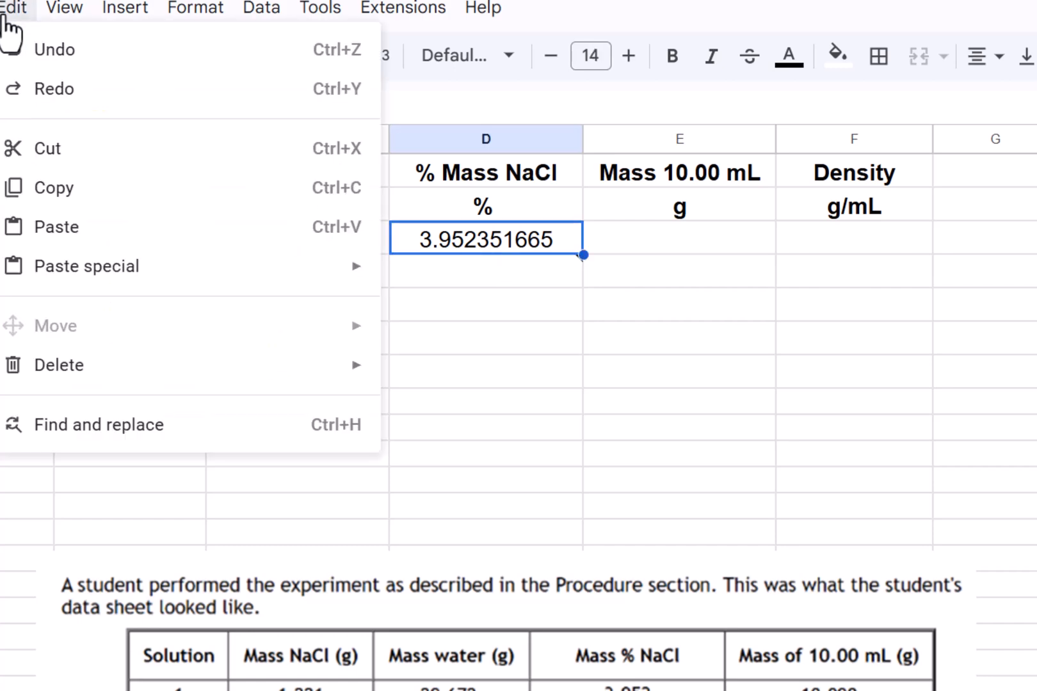
click(54, 192)
key(Down)
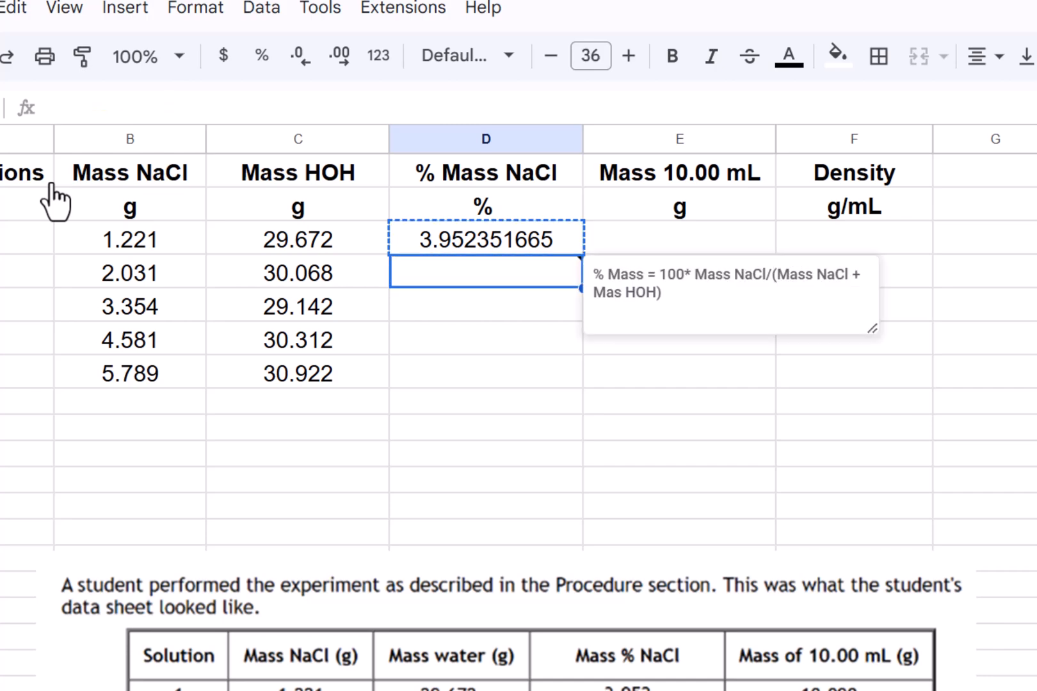
key(shift+Down)
key(shift+Down)
key(shift+Down)
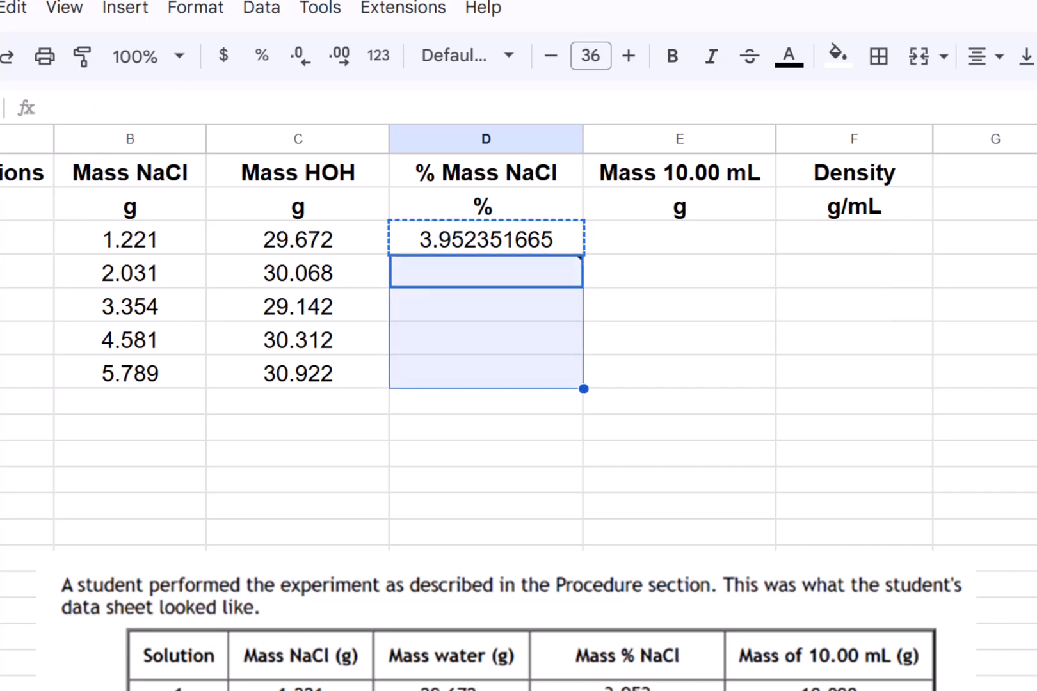
click(13, 8)
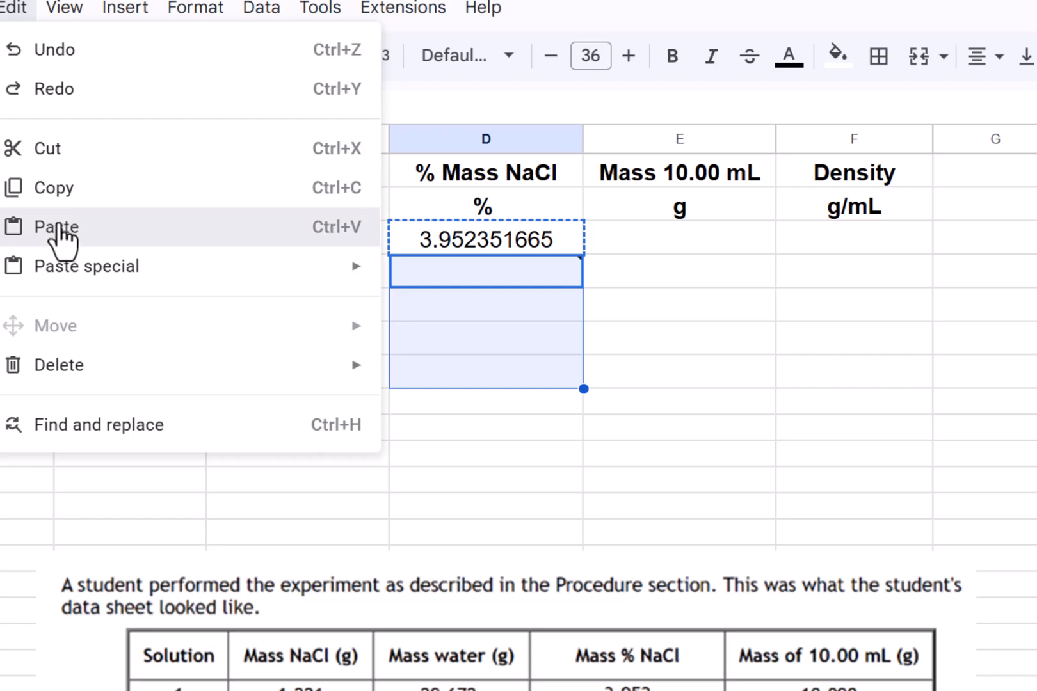
click(60, 228)
click(702, 347)
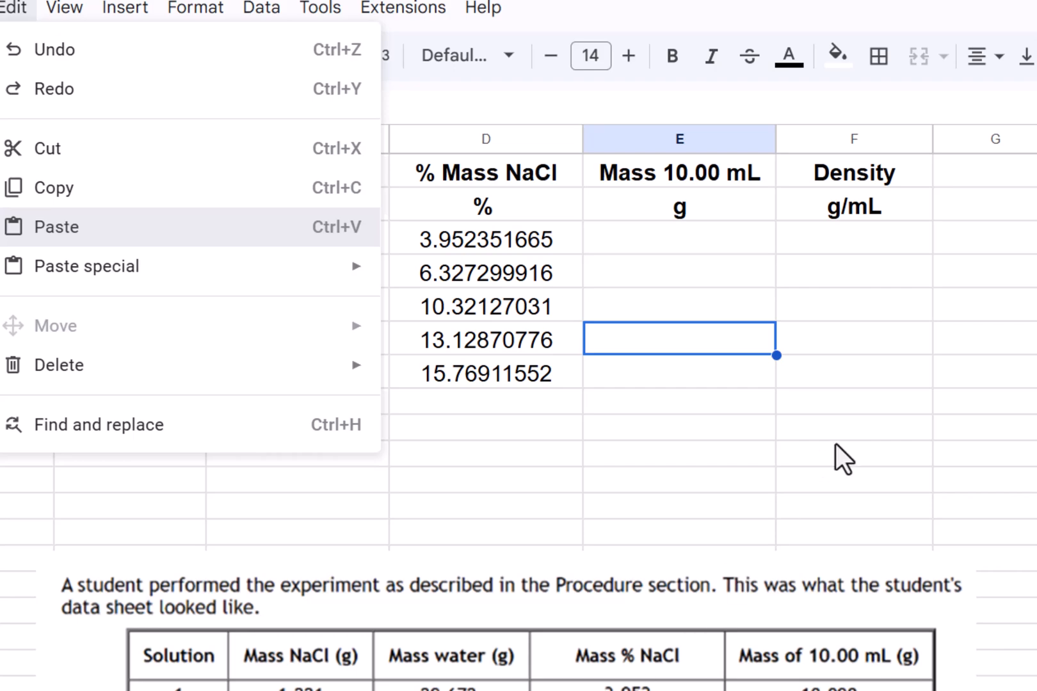
key(Escape)
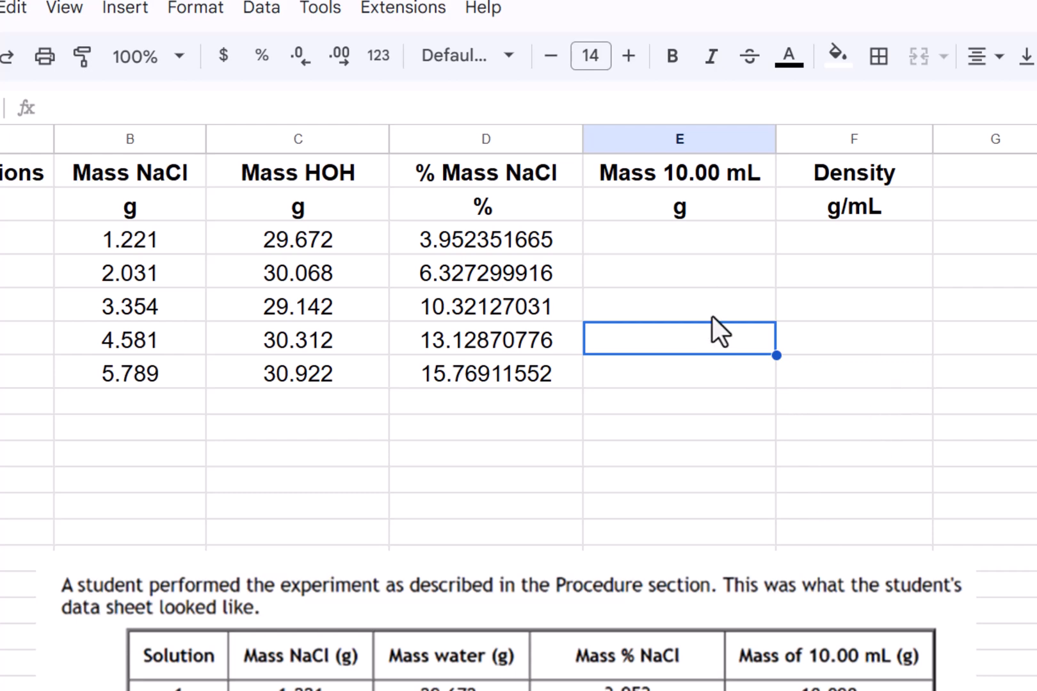
- Enter the 10.00 mL masses 10.09, 10.168, 10.27, 10.395 and 10.477 in E3:E7
click(700, 246)
text(10.)
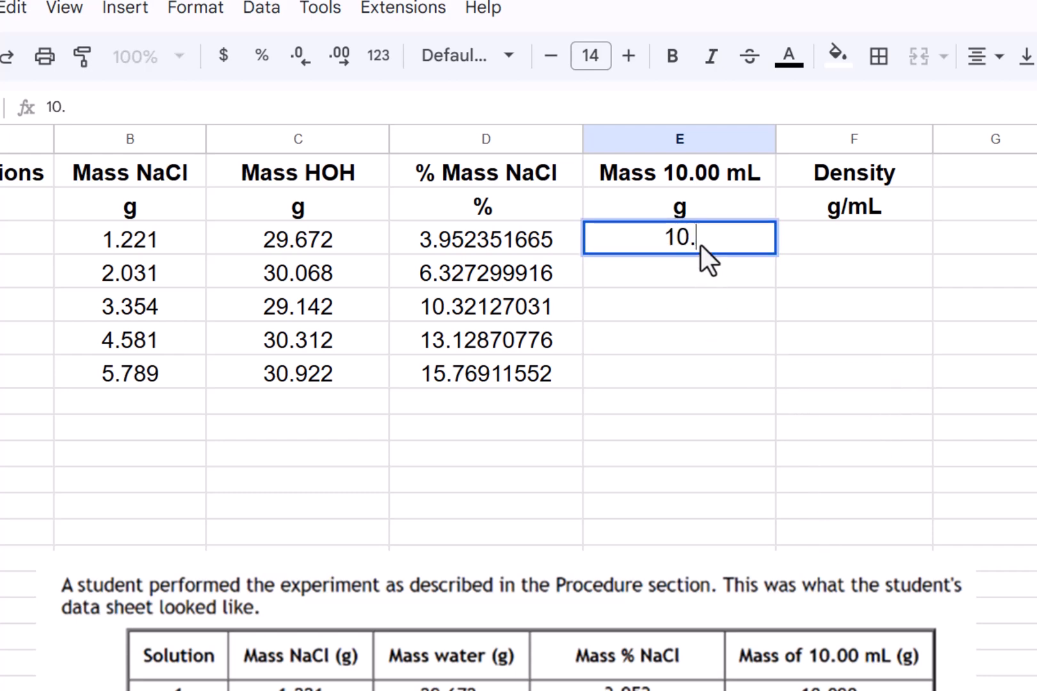
text(090)
key(Return)
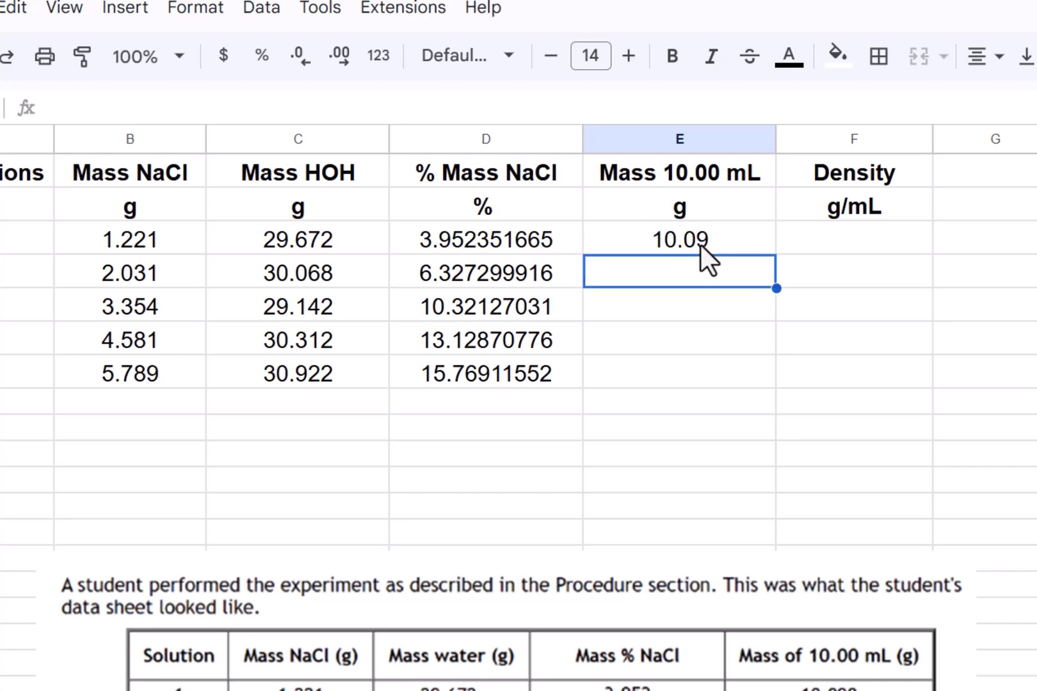
text(10.168)
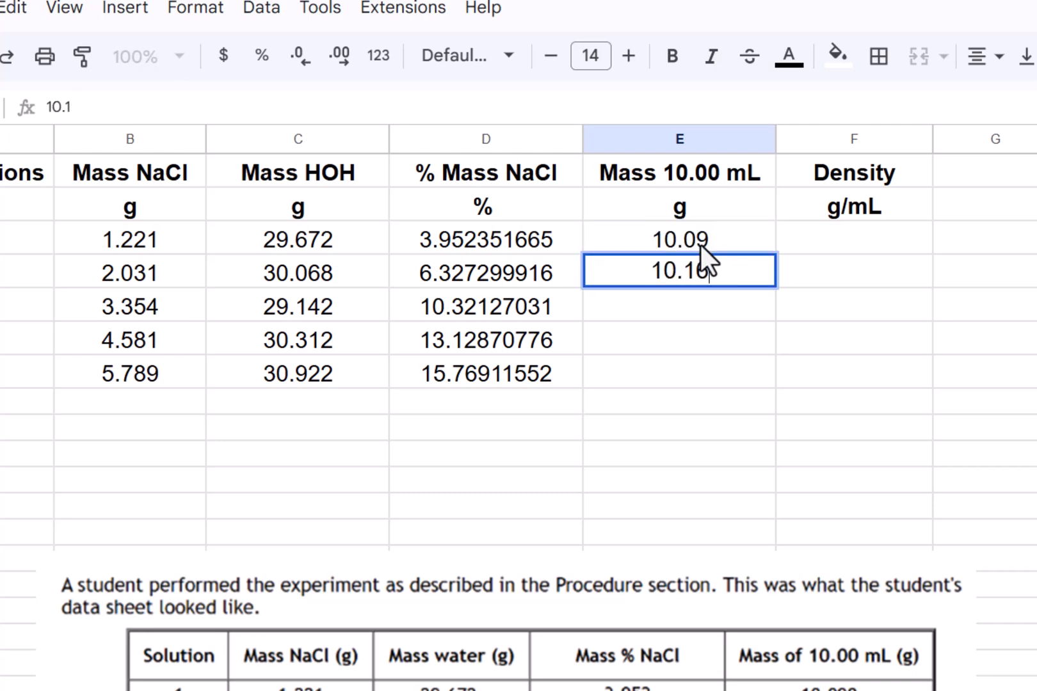
key(Return)
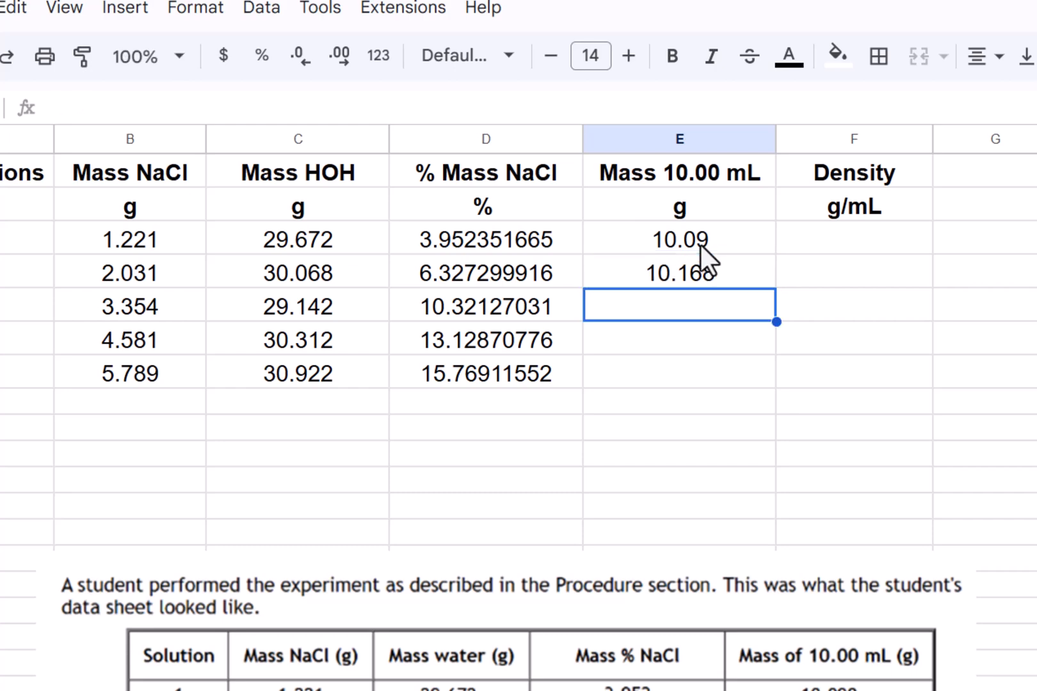
text(10.270)
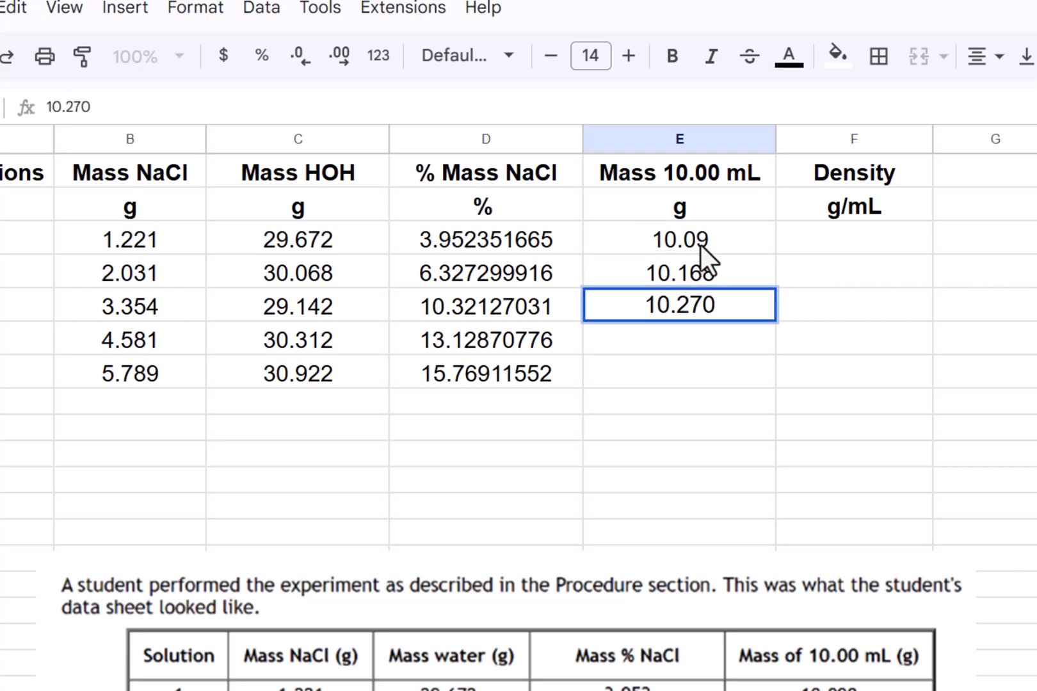
key(Return)
text(10)
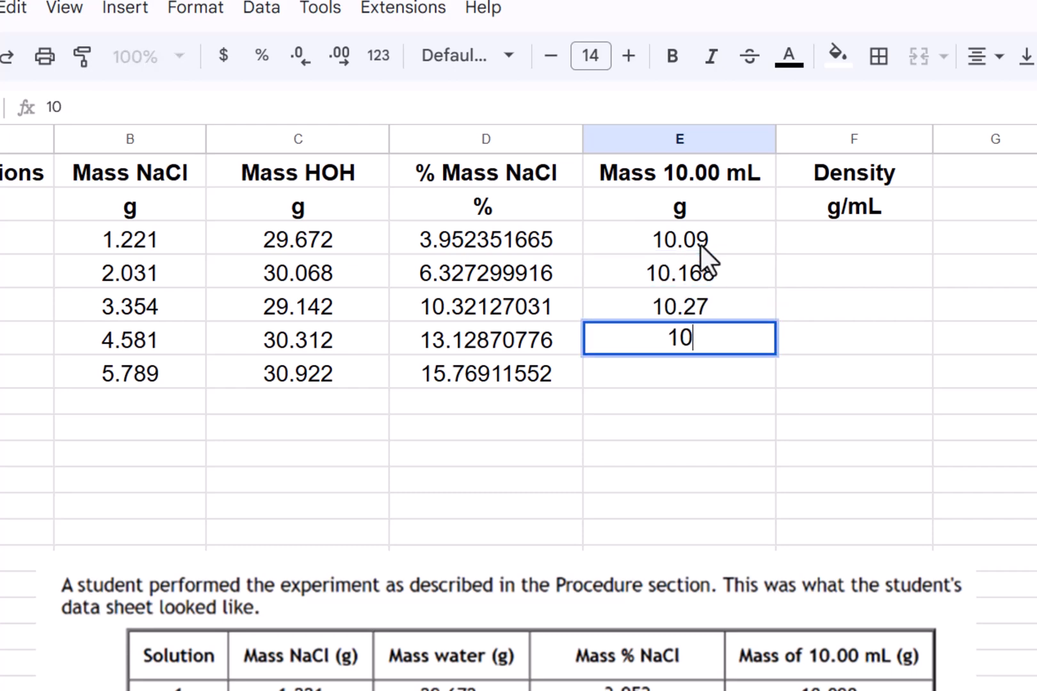
text(.395)
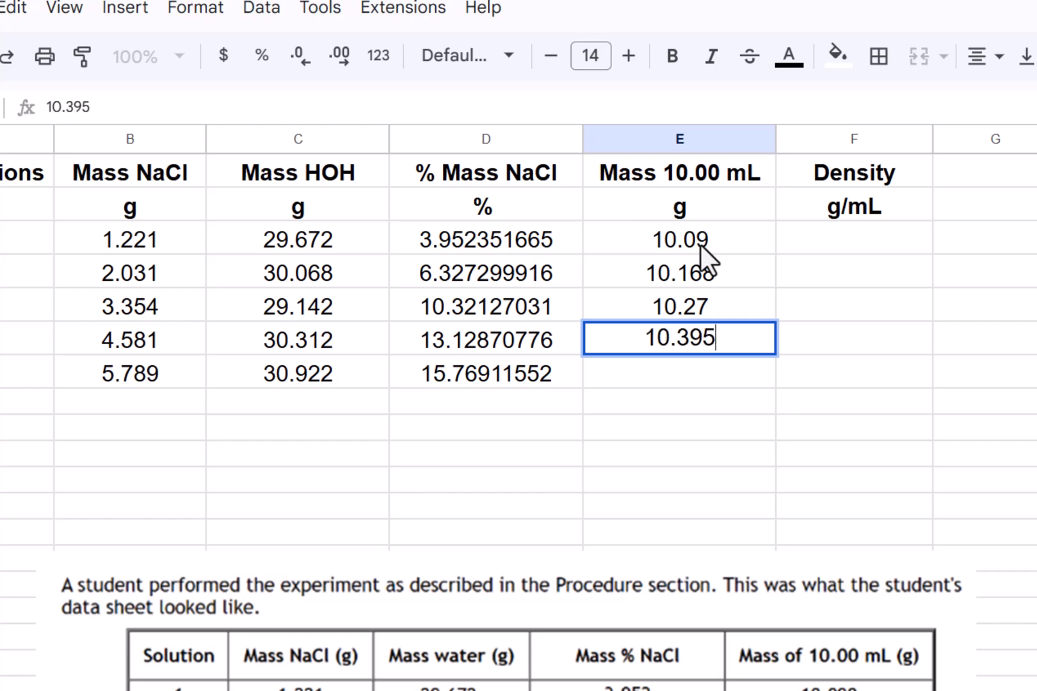
key(Return)
text(10.477)
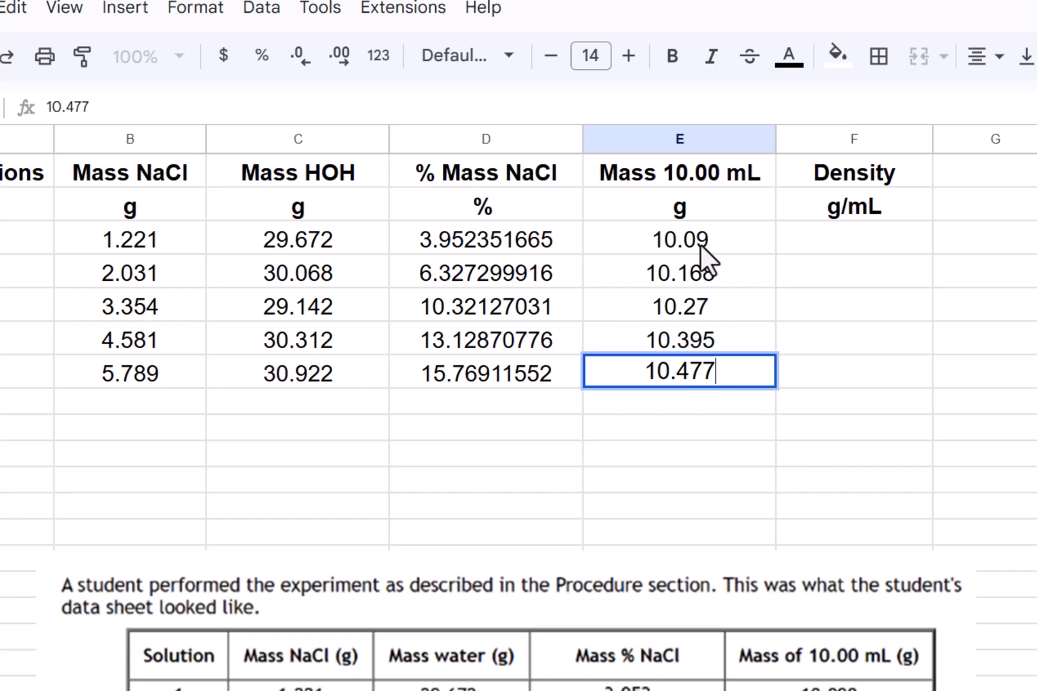
key(Return)
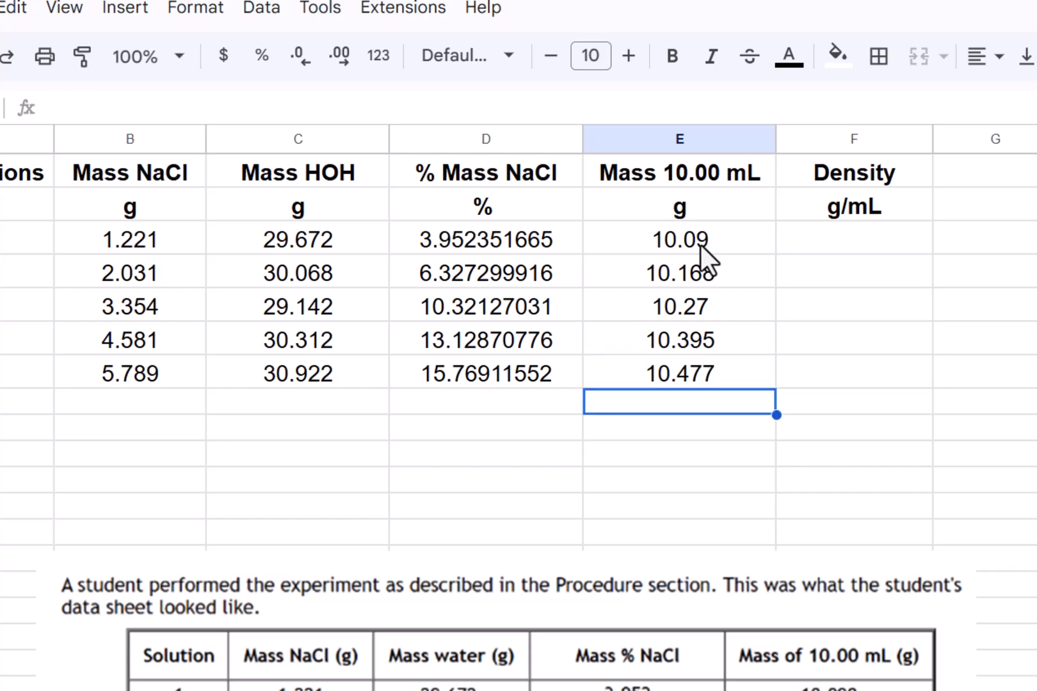
- Enter the density formula =E3/10.00 in F3
key(Up)
key(Up)
key(Right)
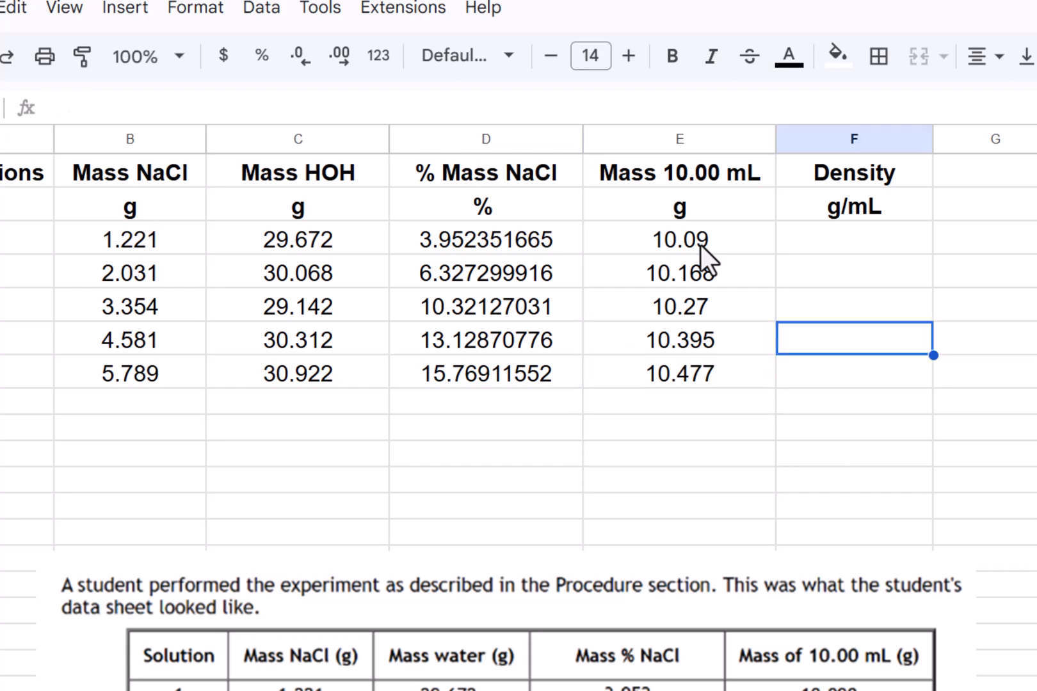
key(Up)
key(Up)
key(Up)
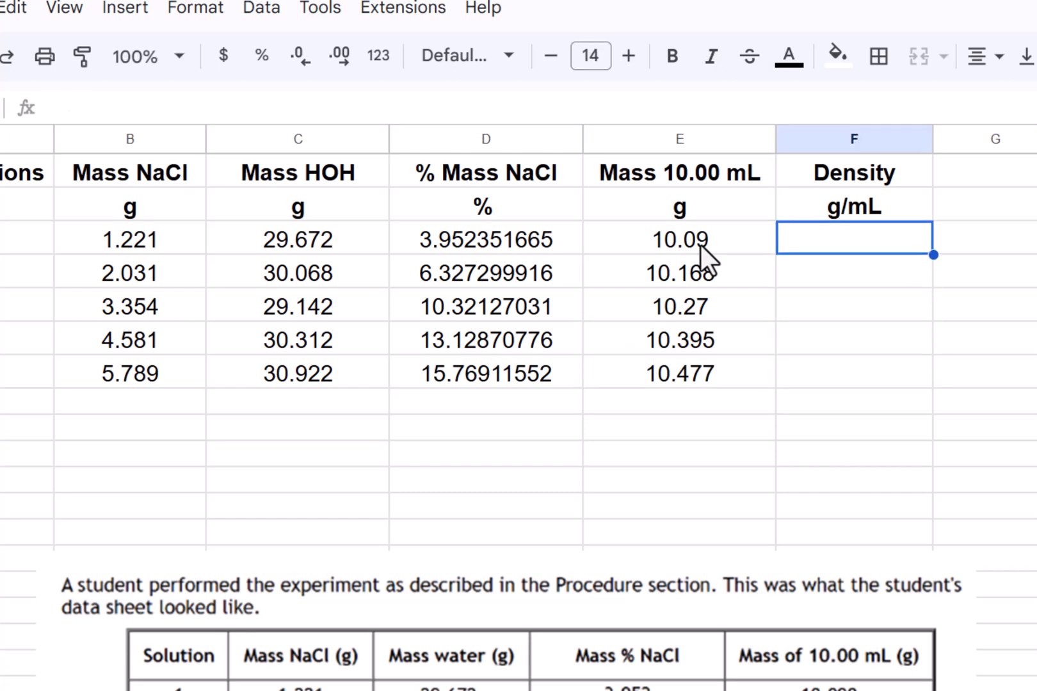
text(=)
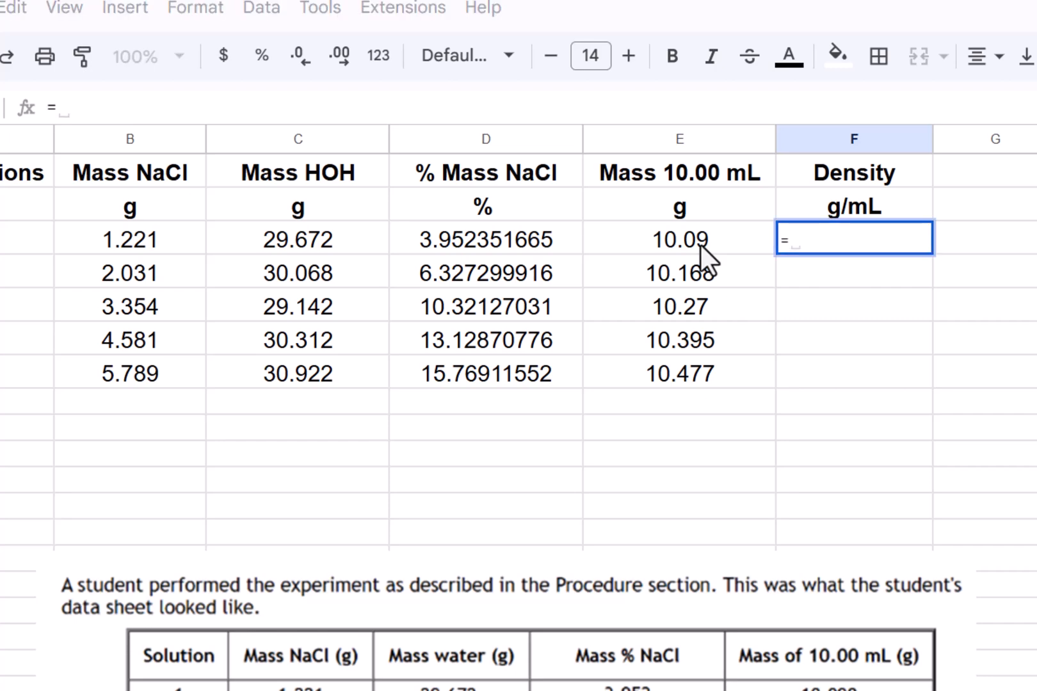
click(672, 246)
text(/)
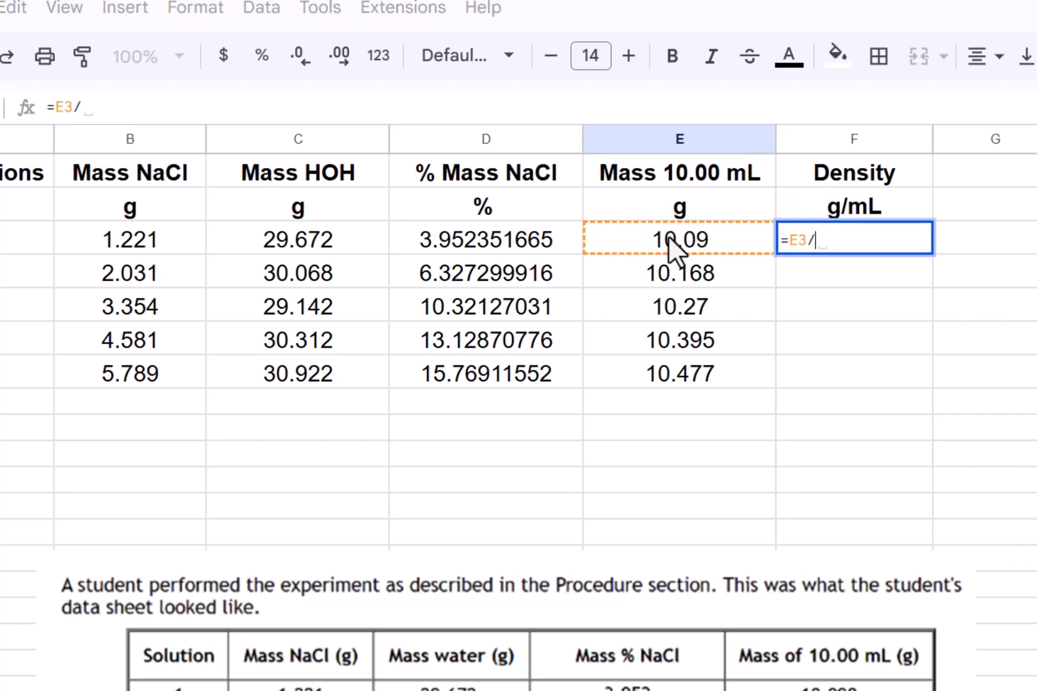
text(10.00)
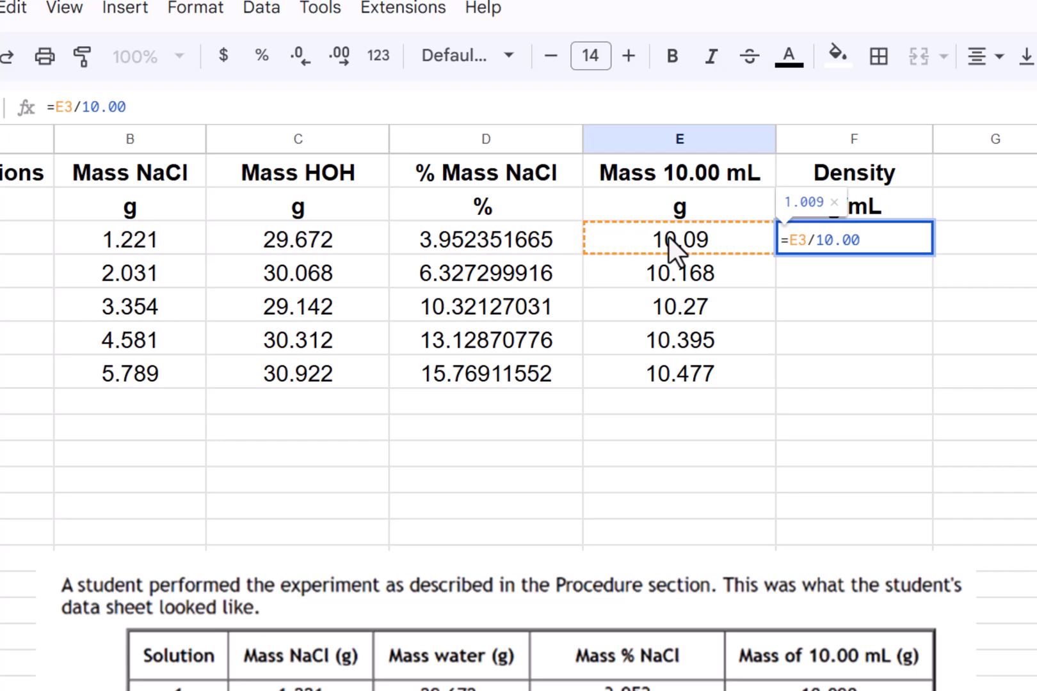
key(Return)
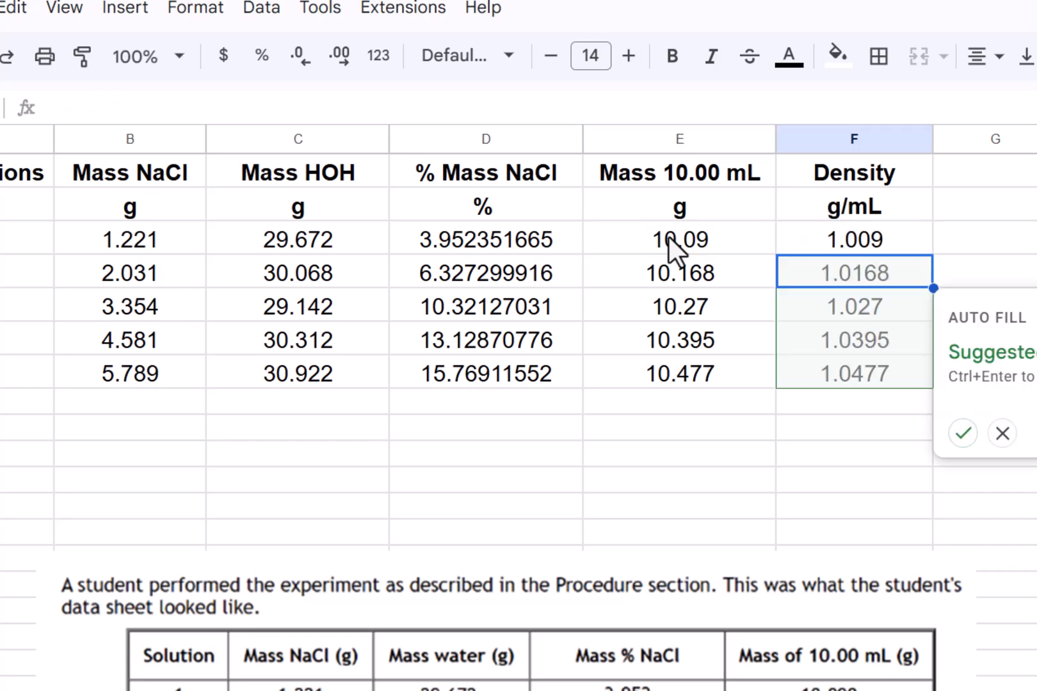
- Accept the suggested autofill for F4:F7, then clear those four cells again
click(963, 433)
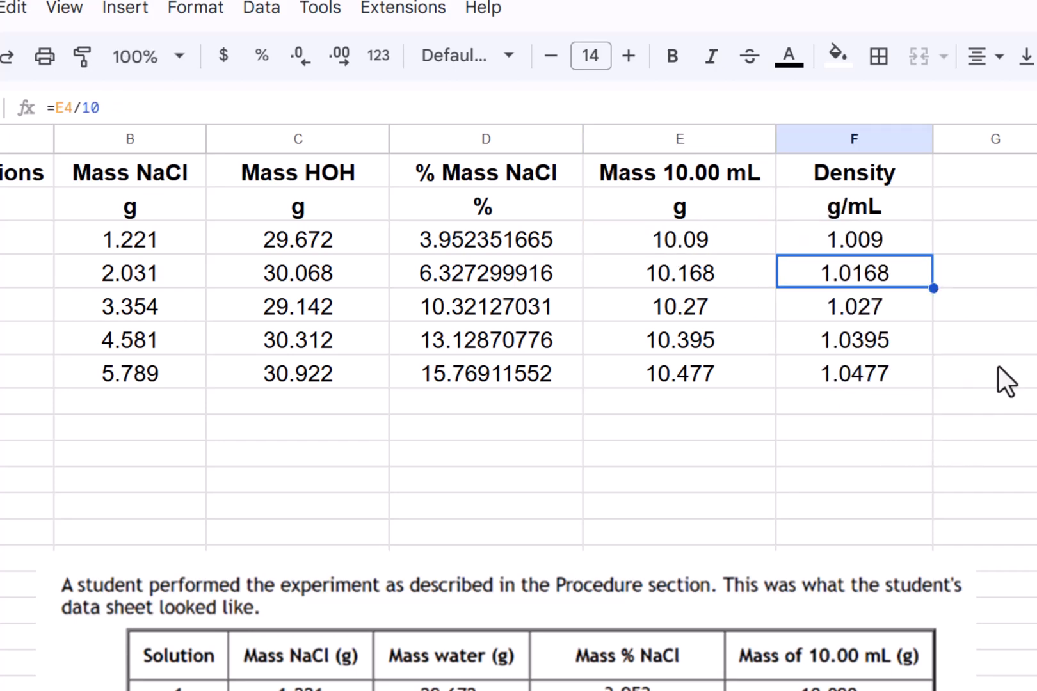
click(1030, 349)
click(885, 236)
key(Down)
key(shift+Down)
key(shift+Down)
key(shift+Down)
key(Delete)
key(Down)
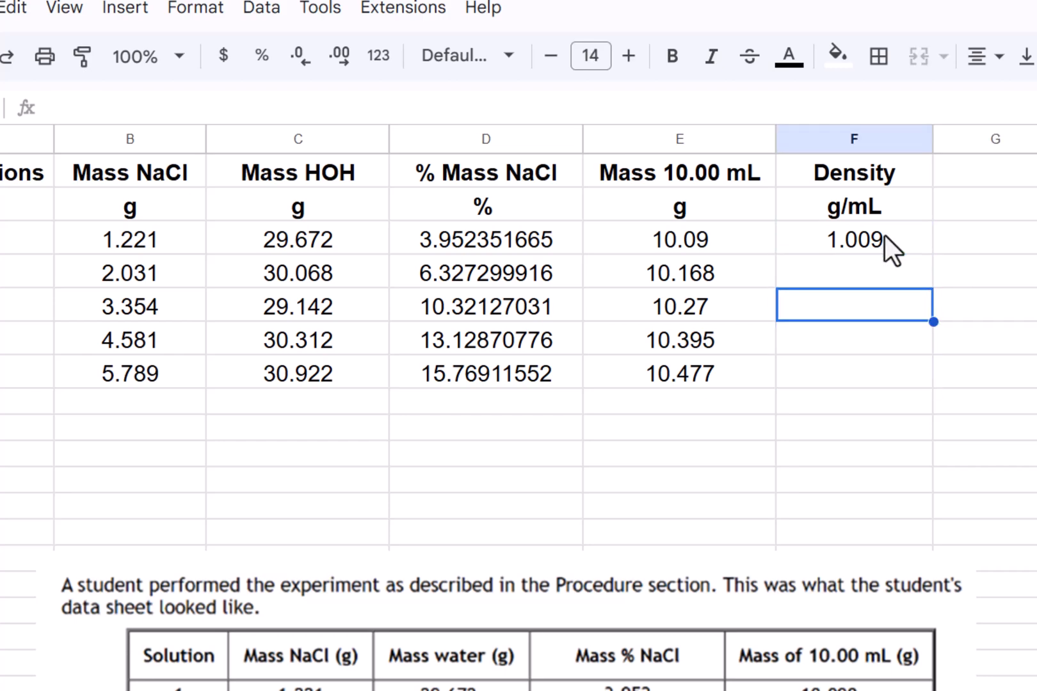
- Copy F3's density formula down into F4:F7
click(885, 236)
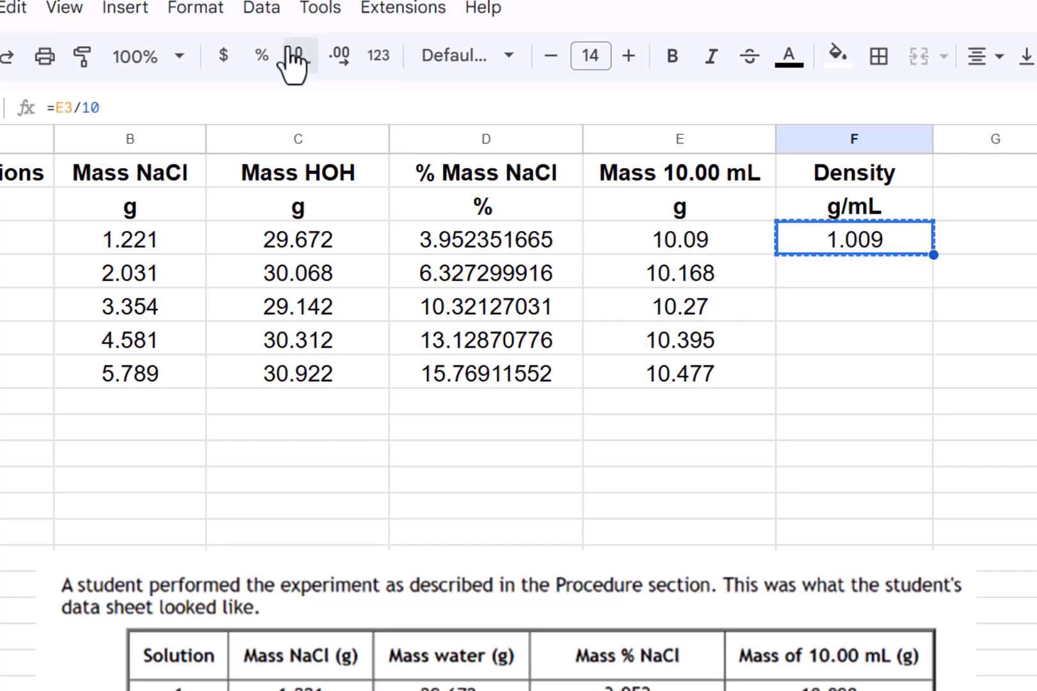
key(ctrl+c)
key(Down)
key(shift+Down)
key(shift+Down)
key(shift+Down)
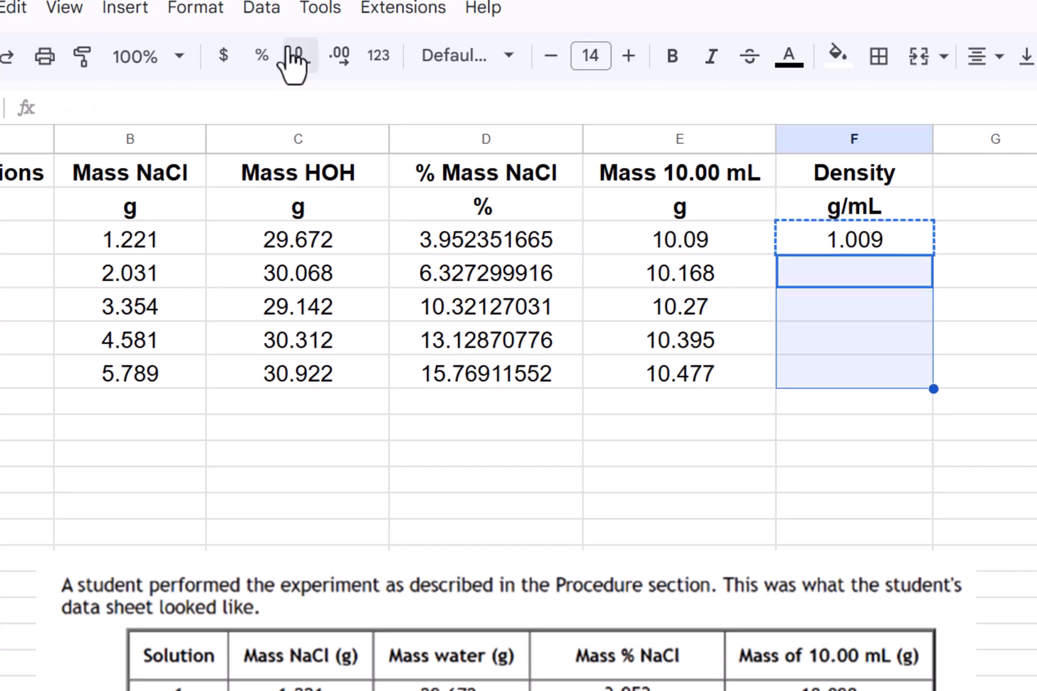
key(ctrl+v)
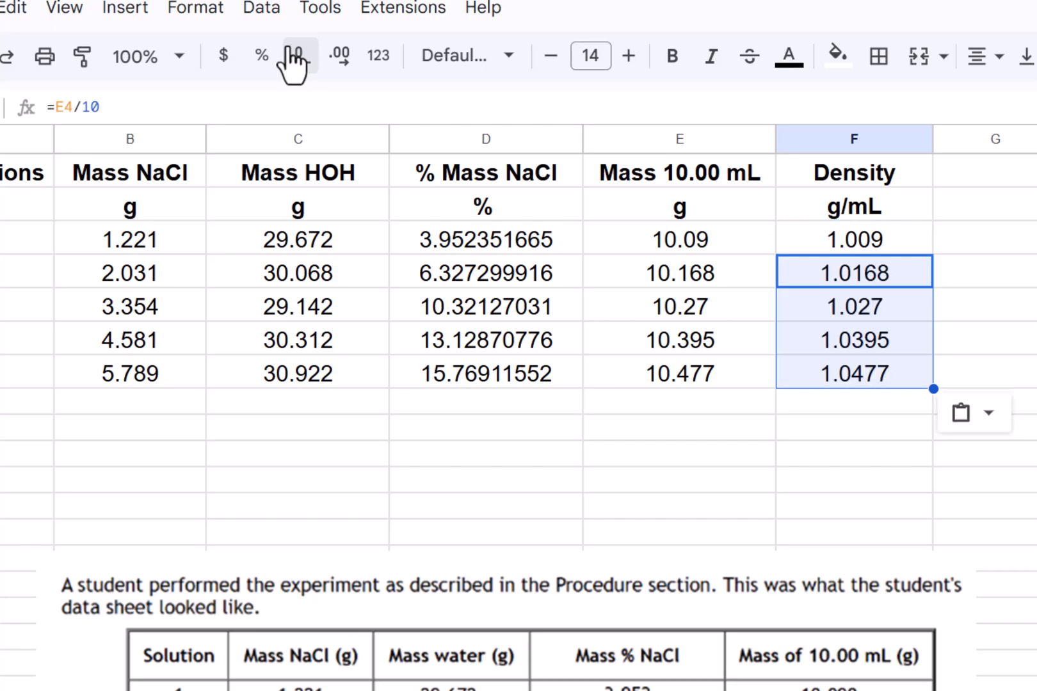
- Copy the % Mass NaCl column D1:D7 and paste its values only into D13:D19
click(456, 249)
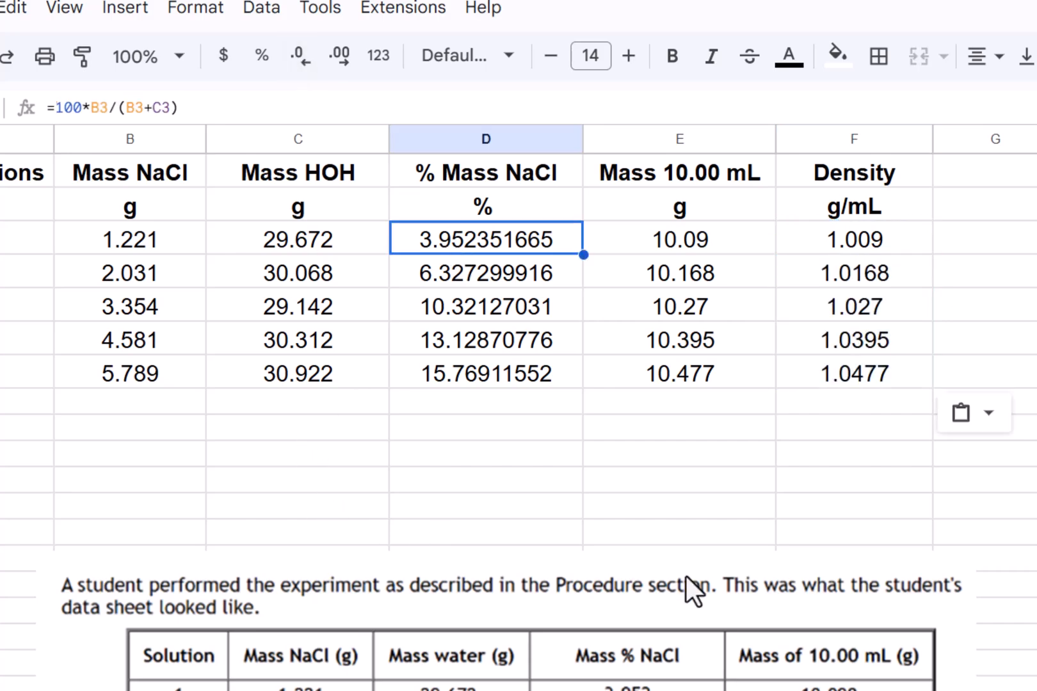
drag(702, 649, 1036, 165)
click(824, 453)
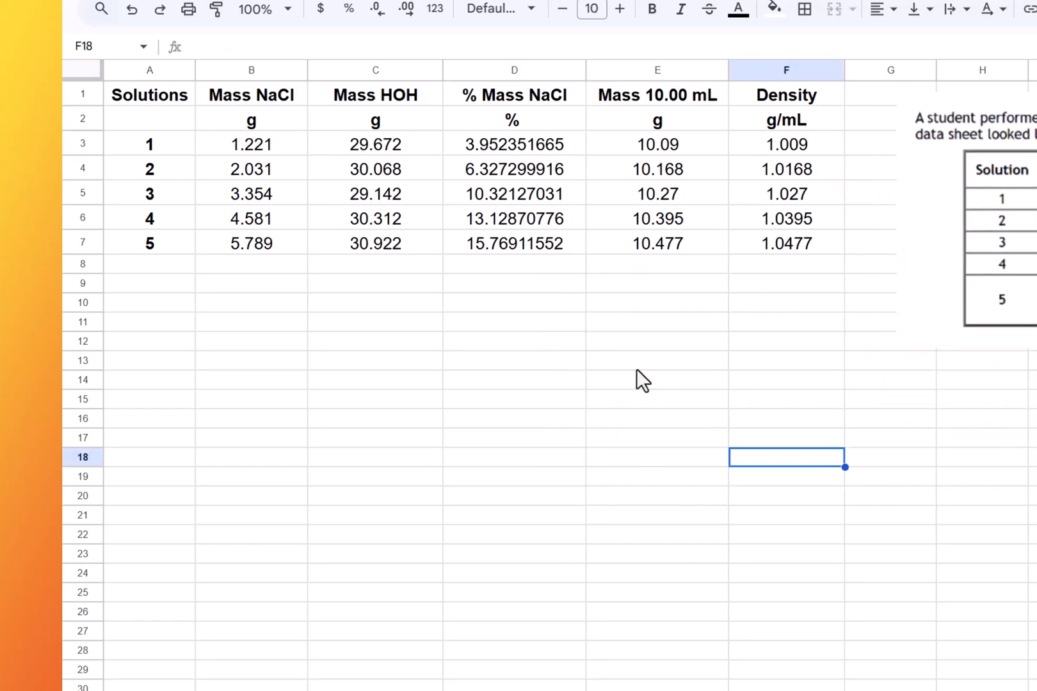
click(551, 309)
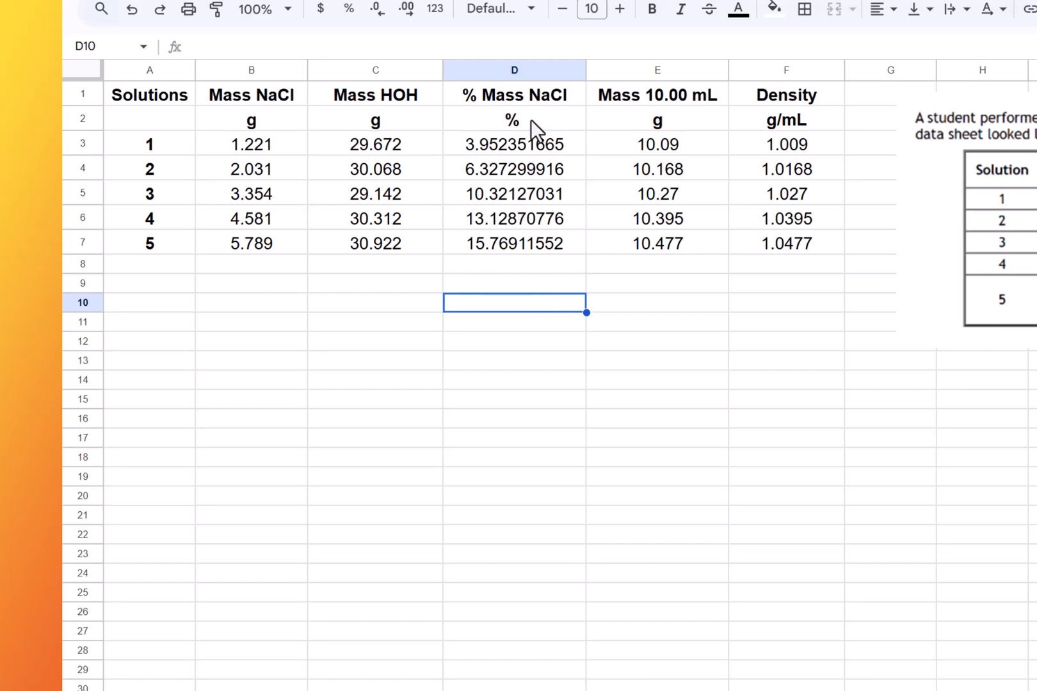
click(529, 97)
key(shift+Down)
key(shift+Down)
key(shift+Down)
key(shift+Down)
key(shift+Down)
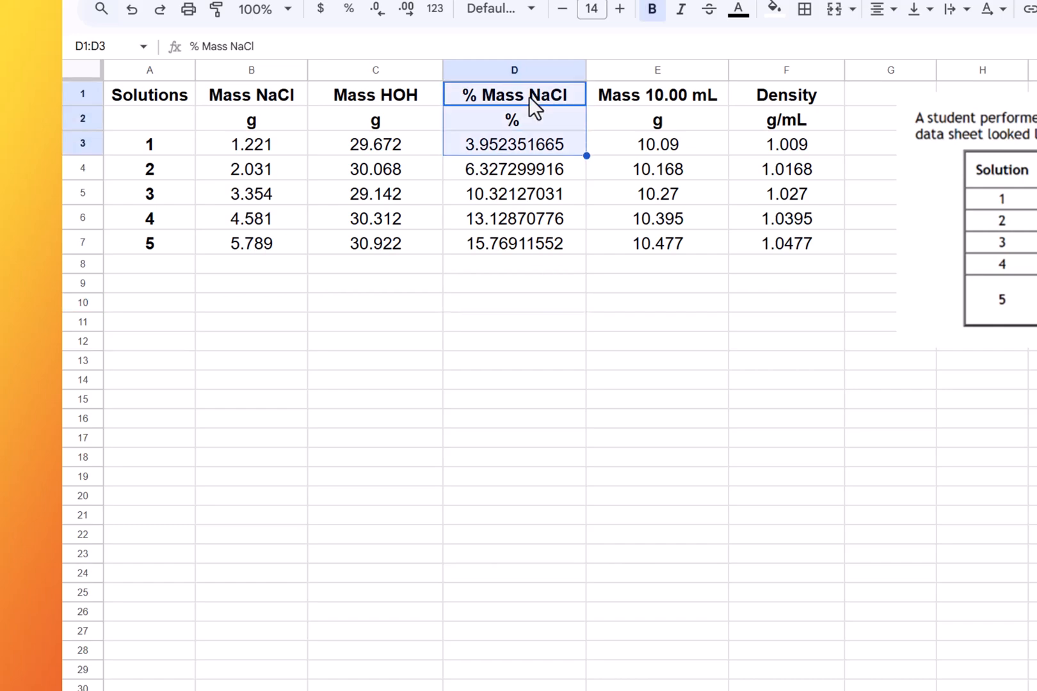
key(shift+Down)
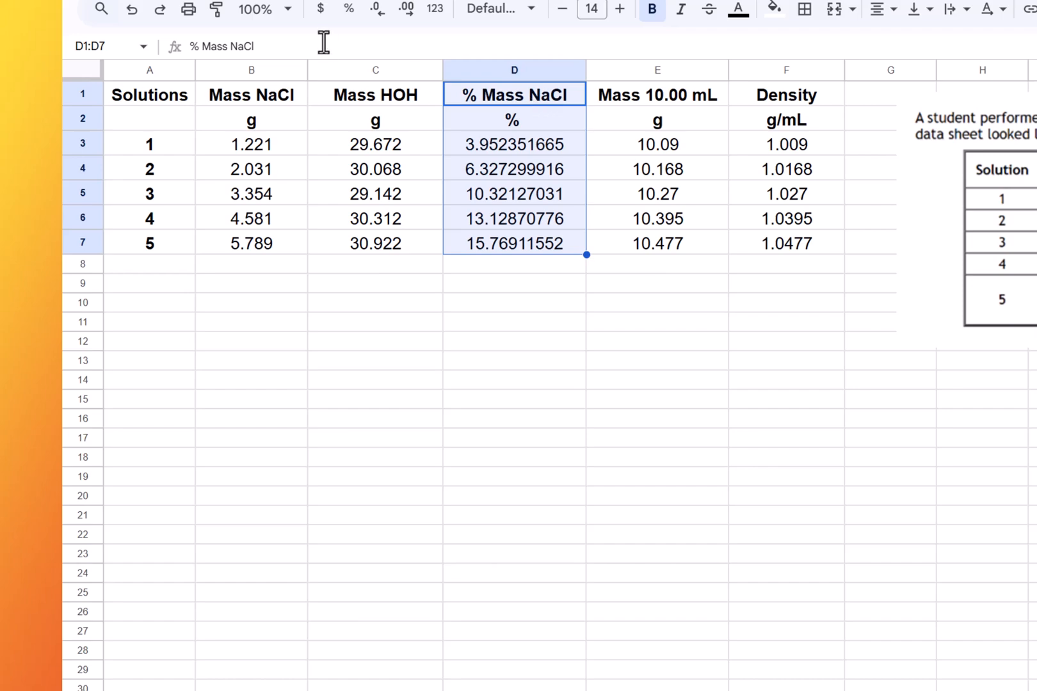
click(172, 1)
click(207, 107)
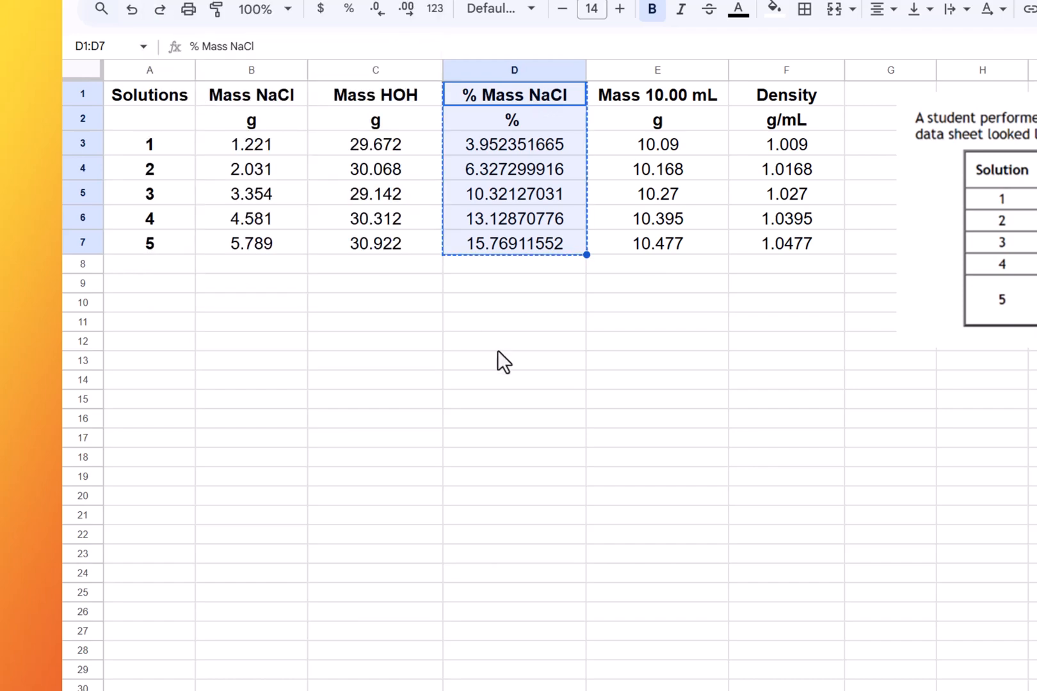
click(496, 362)
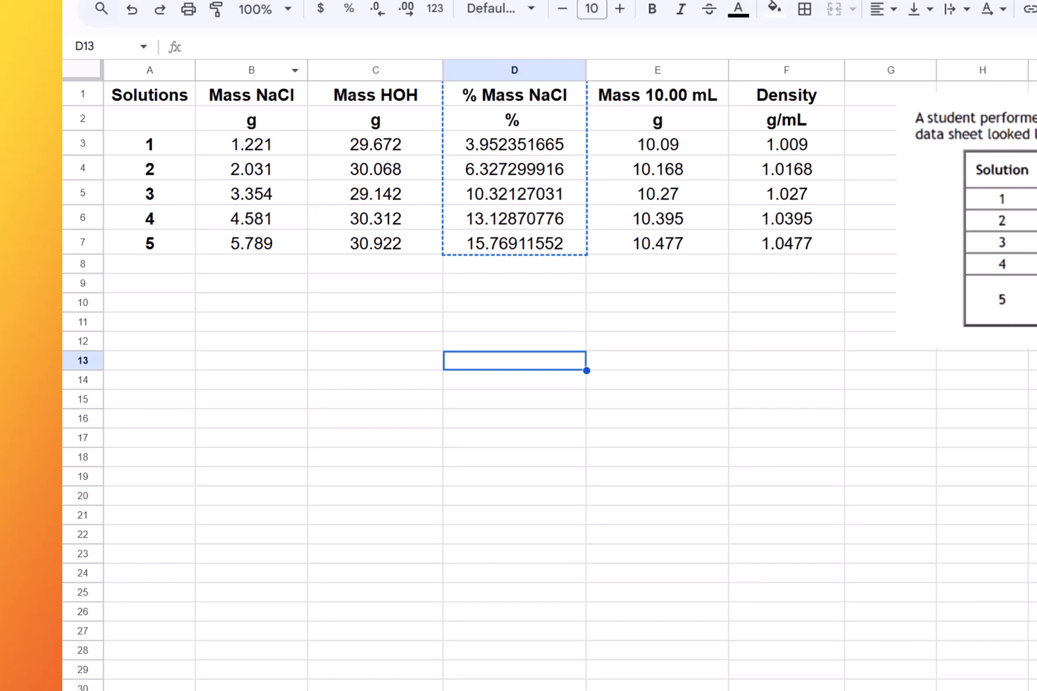
click(168, 1)
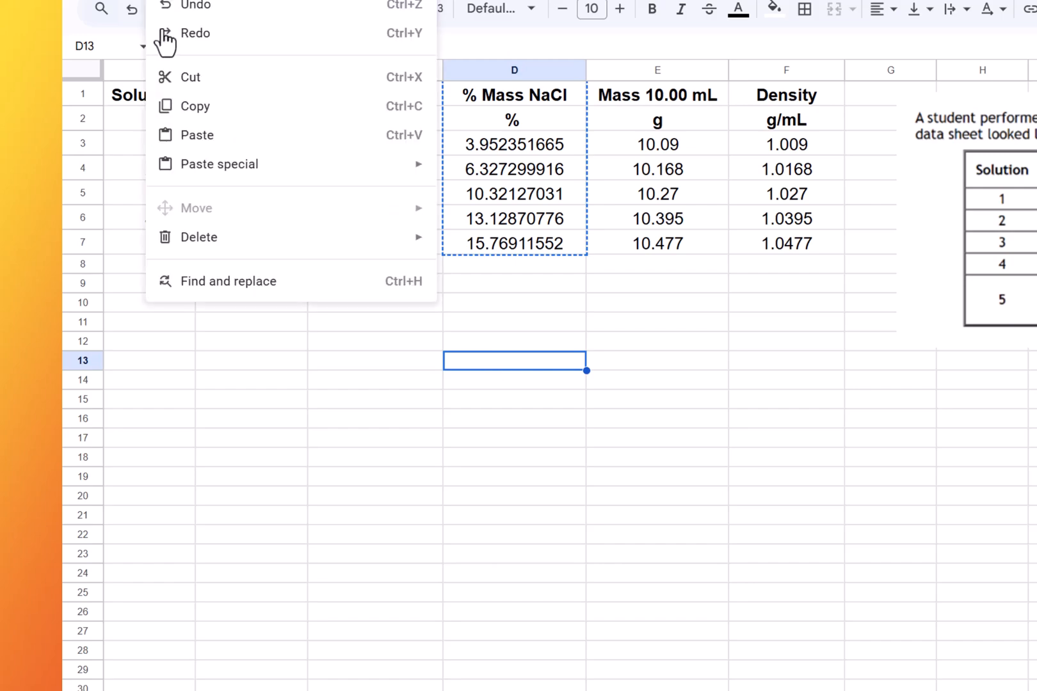
mouse_move(215, 165)
mouse_move(280, 181)
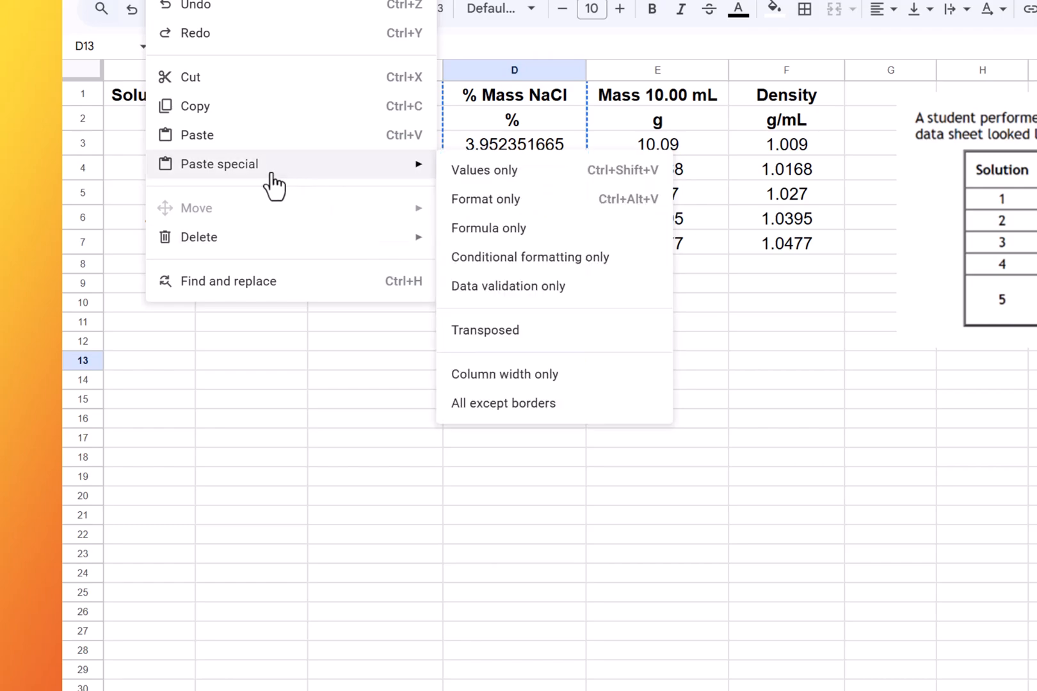
click(475, 175)
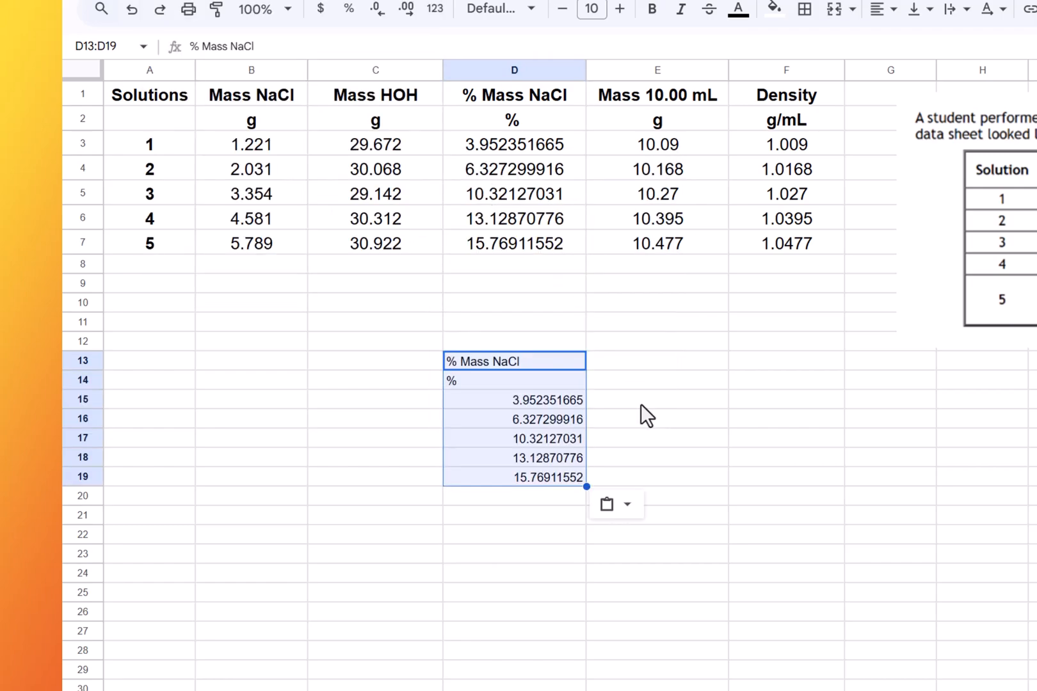
- Copy the Density column F1:F7 and paste its values only into E13:E19
click(649, 362)
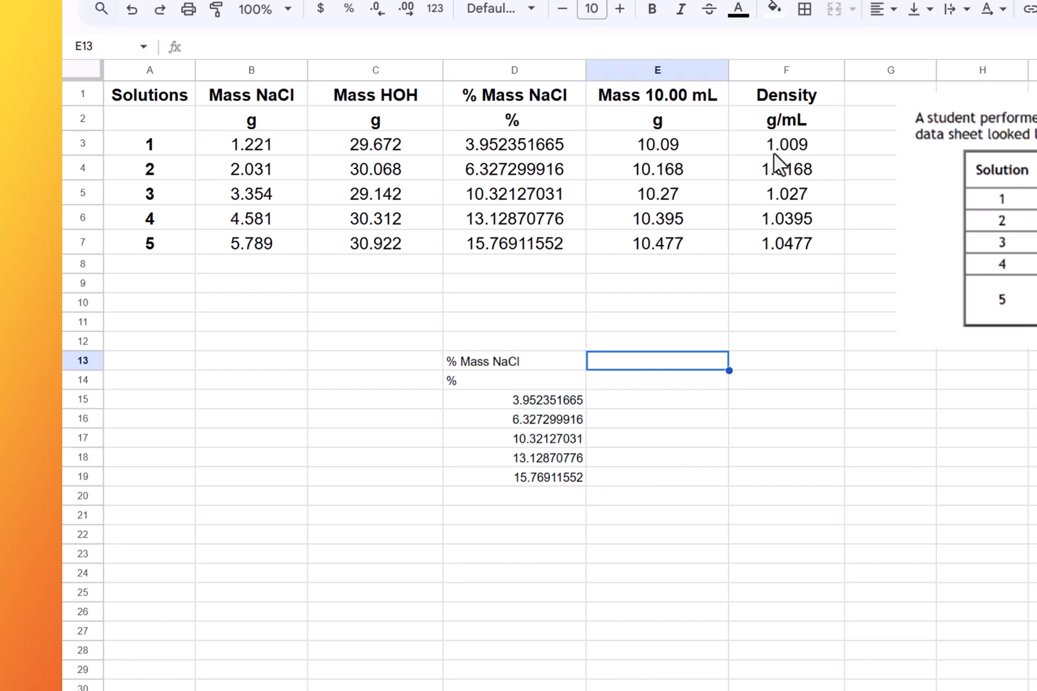
click(804, 98)
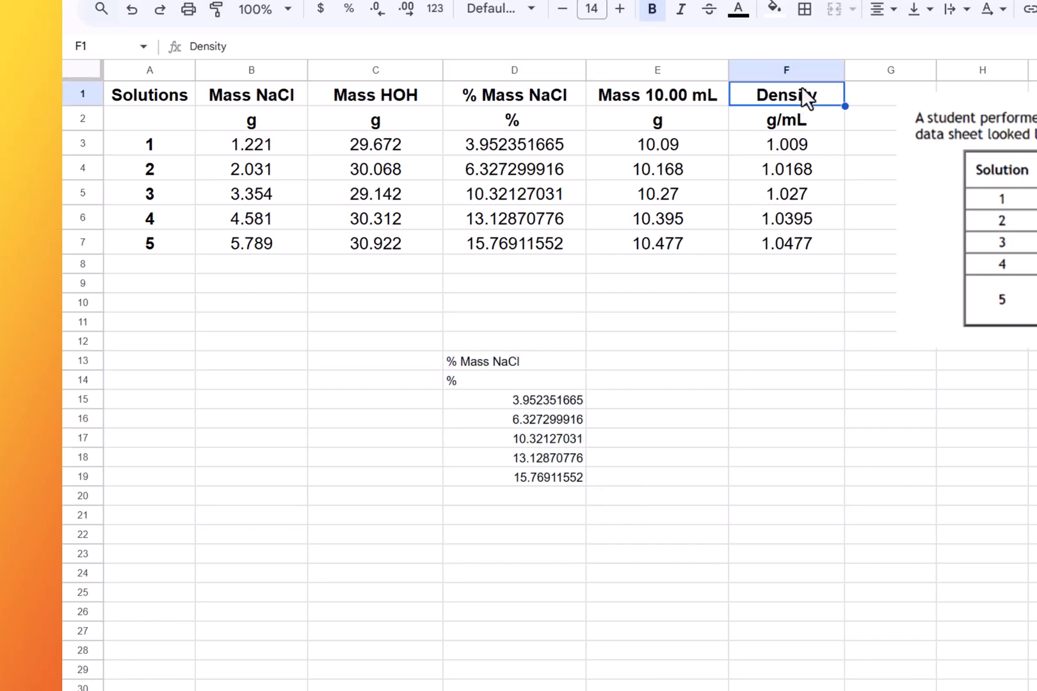
key(shift+Down)
key(shift+Down)
key(shift+Down)
key(shift+Down)
key(shift+Down)
key(shift+Down)
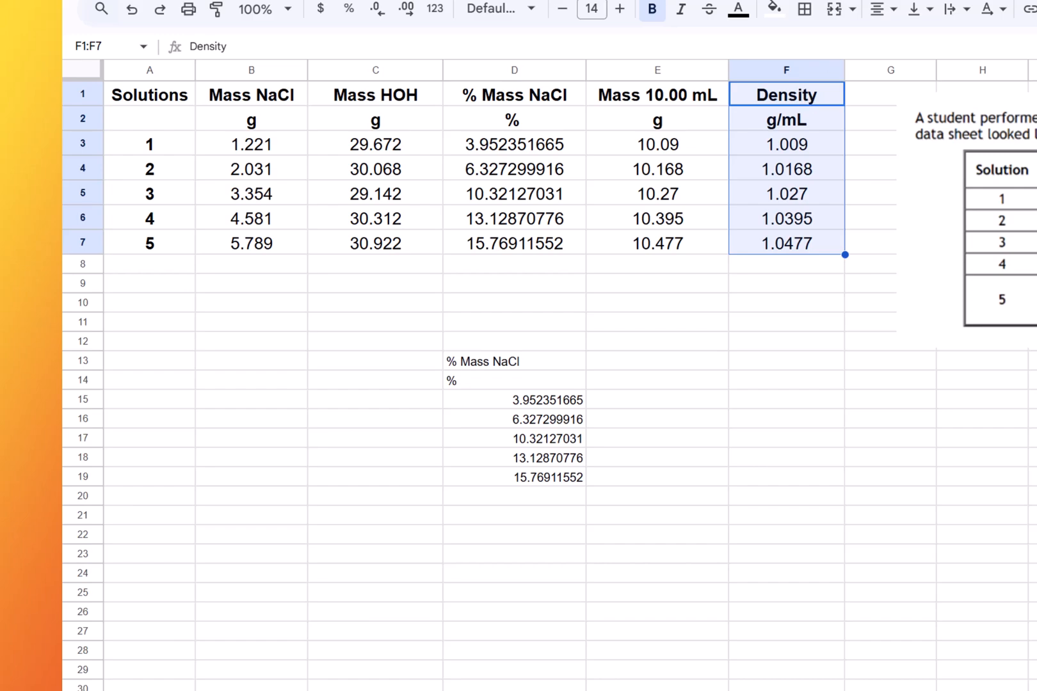
click(162, 2)
click(201, 105)
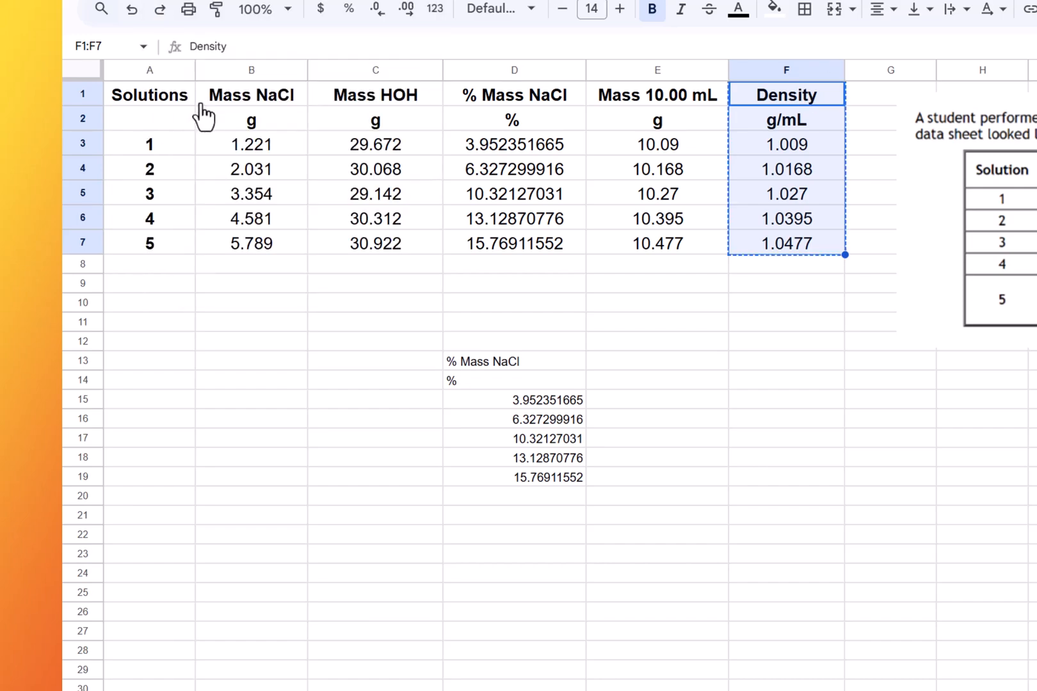
click(650, 360)
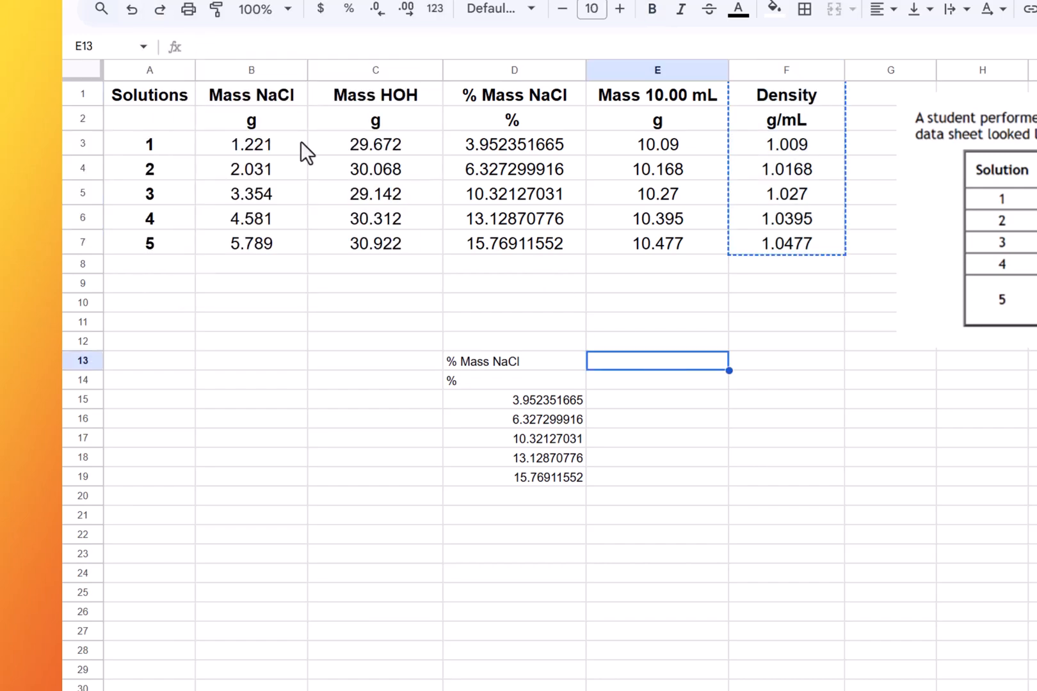
click(170, 1)
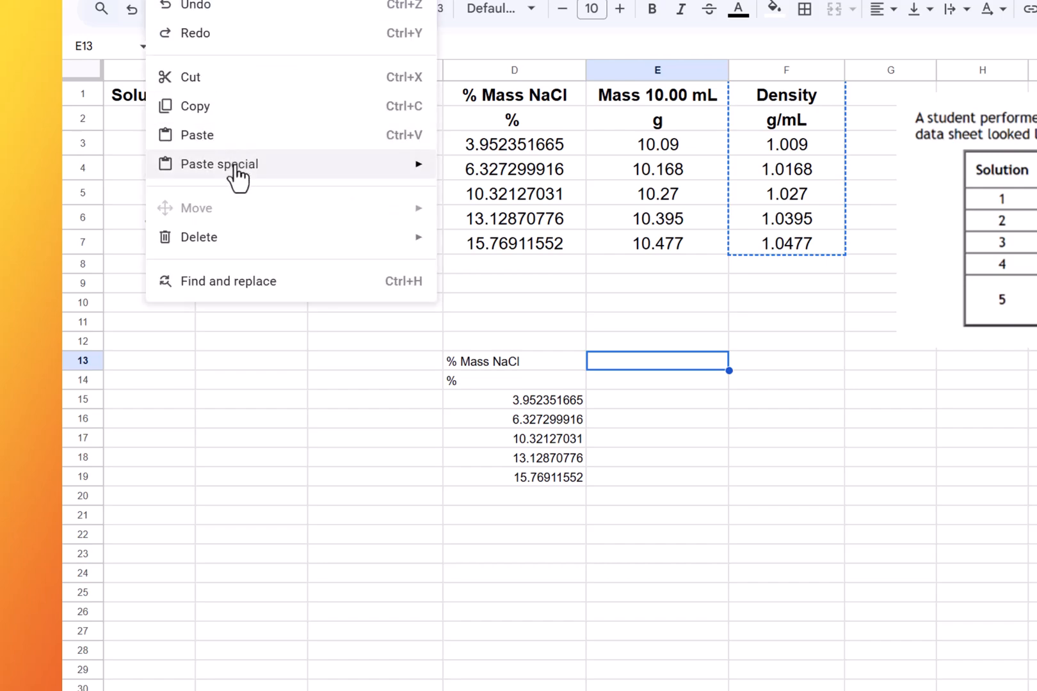
mouse_move(241, 175)
click(491, 178)
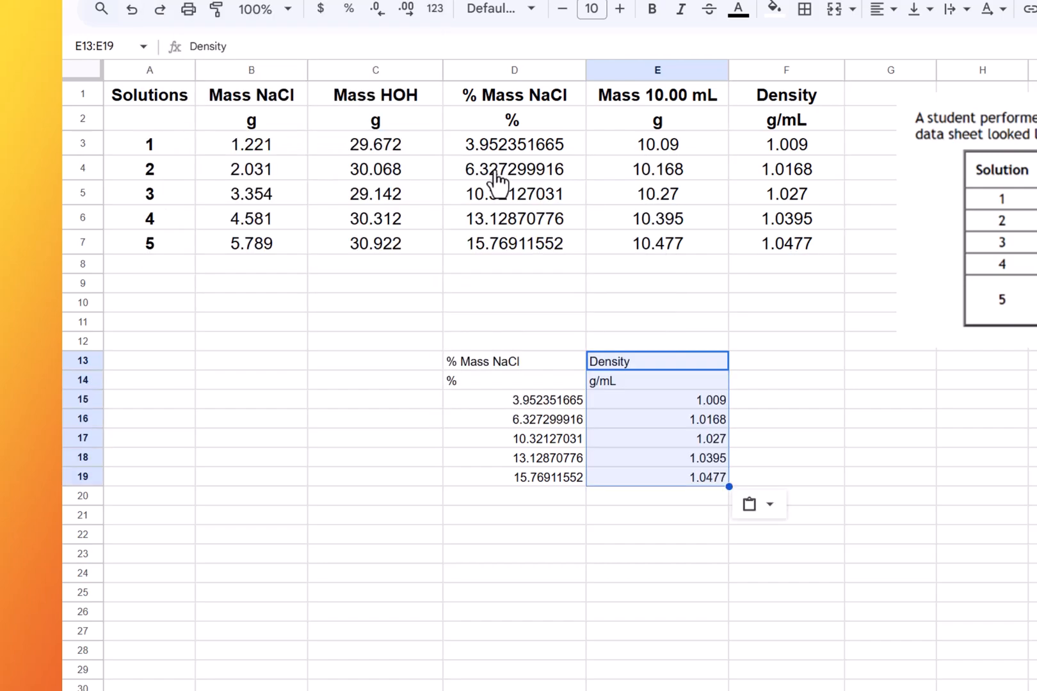
- Center-align the copied two-column table in D13:E19
key(Left)
key(shift+Right)
key(shift+Down)
key(shift+Down)
key(shift+Down)
key(shift+Down)
key(shift+Down)
key(shift+Down)
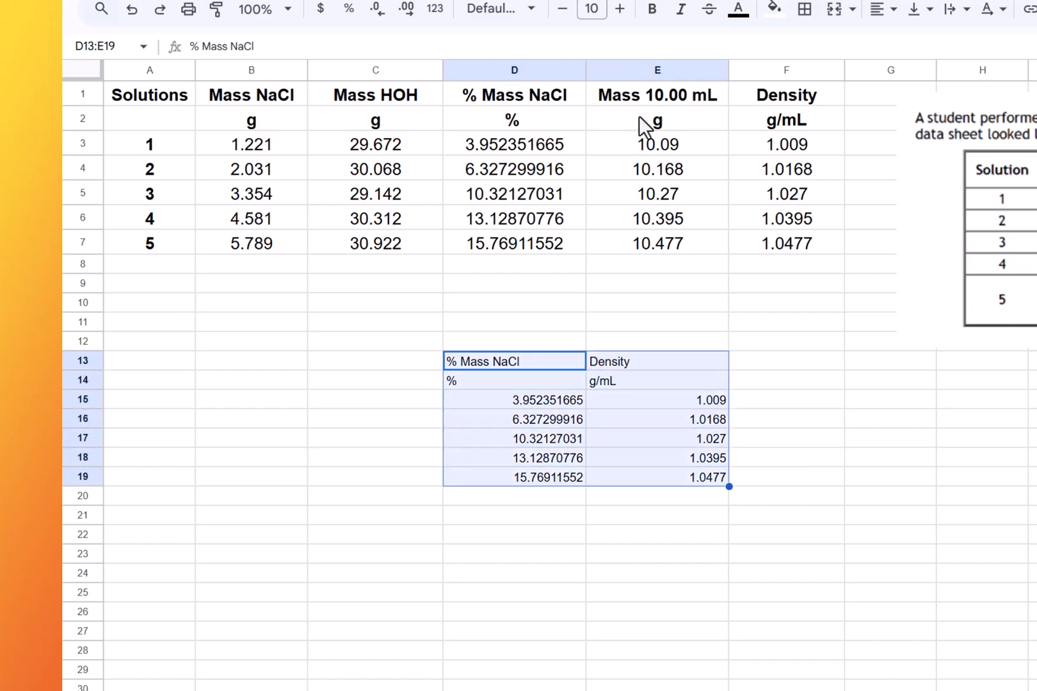
click(894, 11)
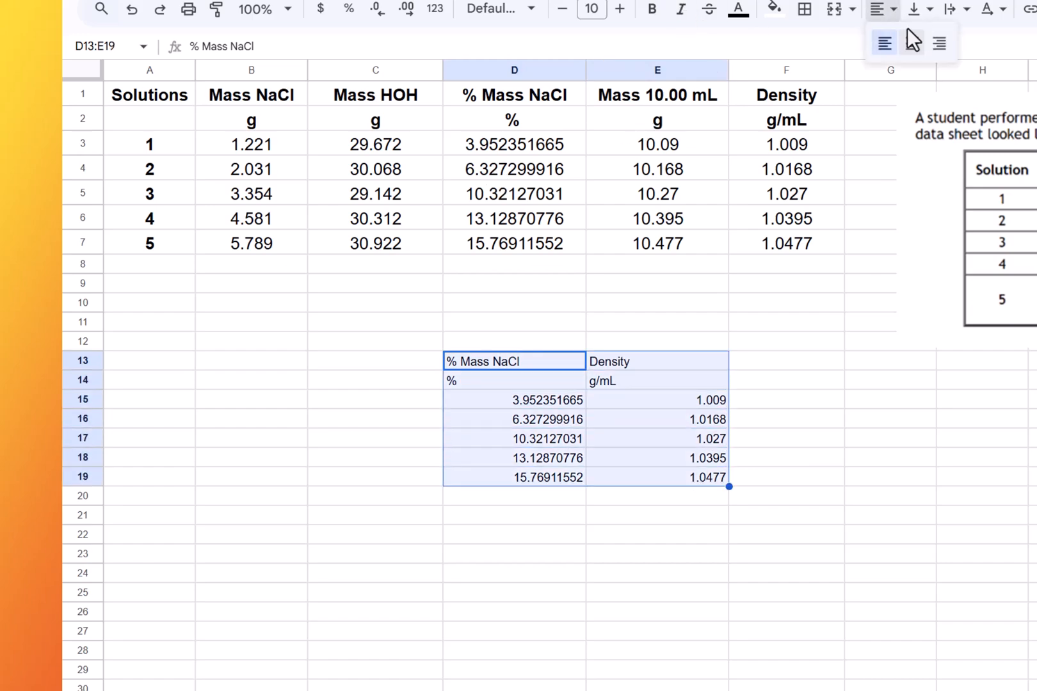
click(913, 43)
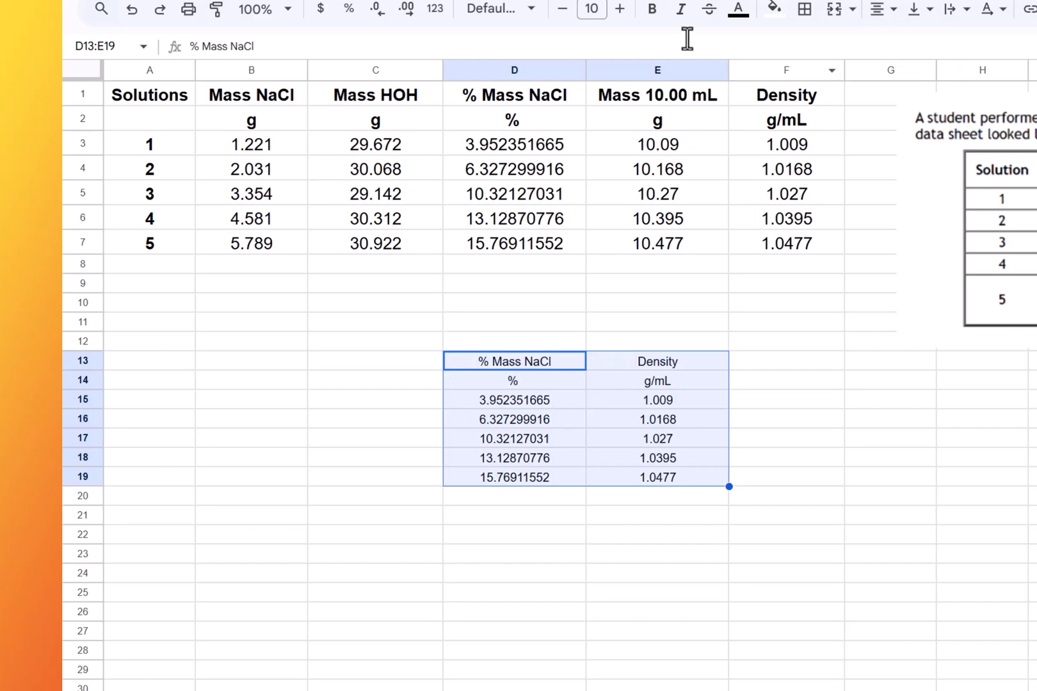
- Make D13:E19 bold and set its font size to 16
click(652, 9)
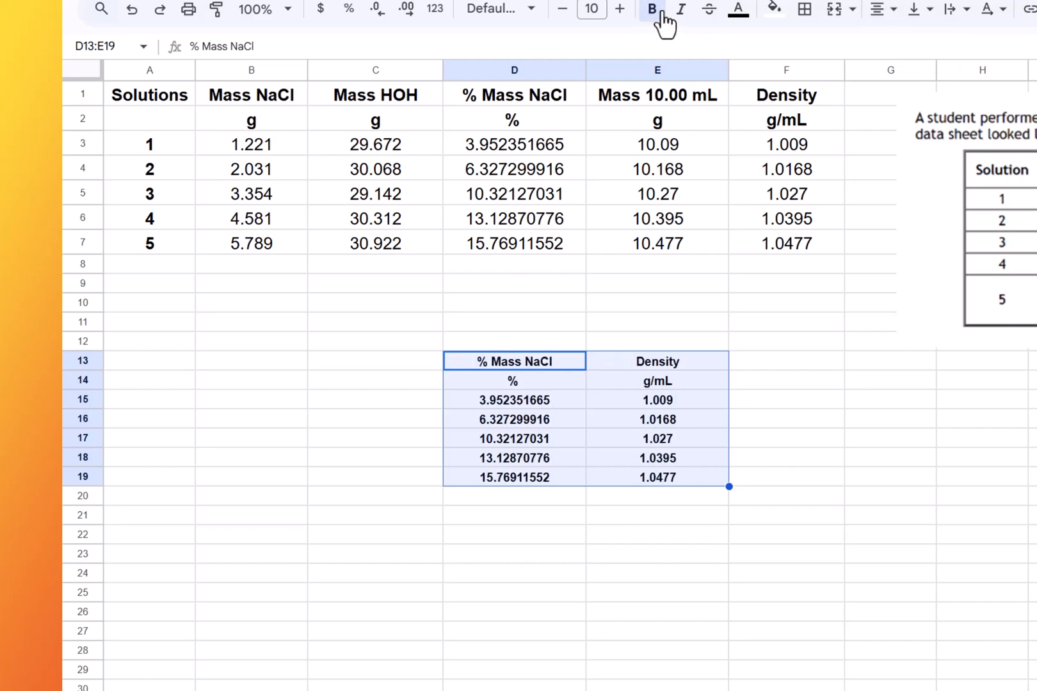
click(601, 9)
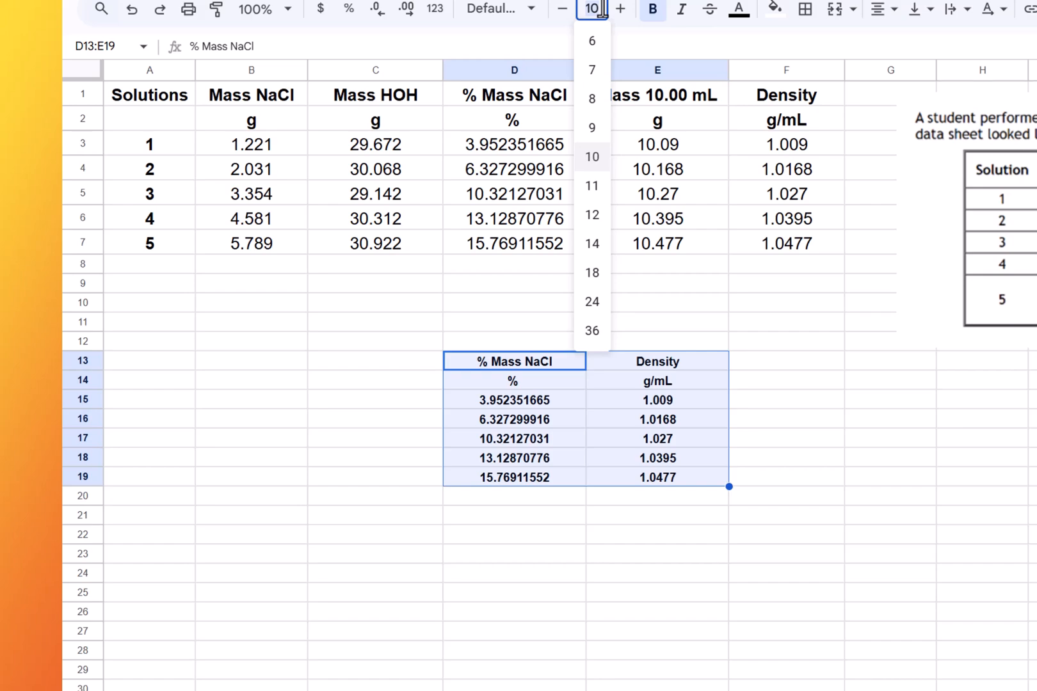
text(16)
key(Return)
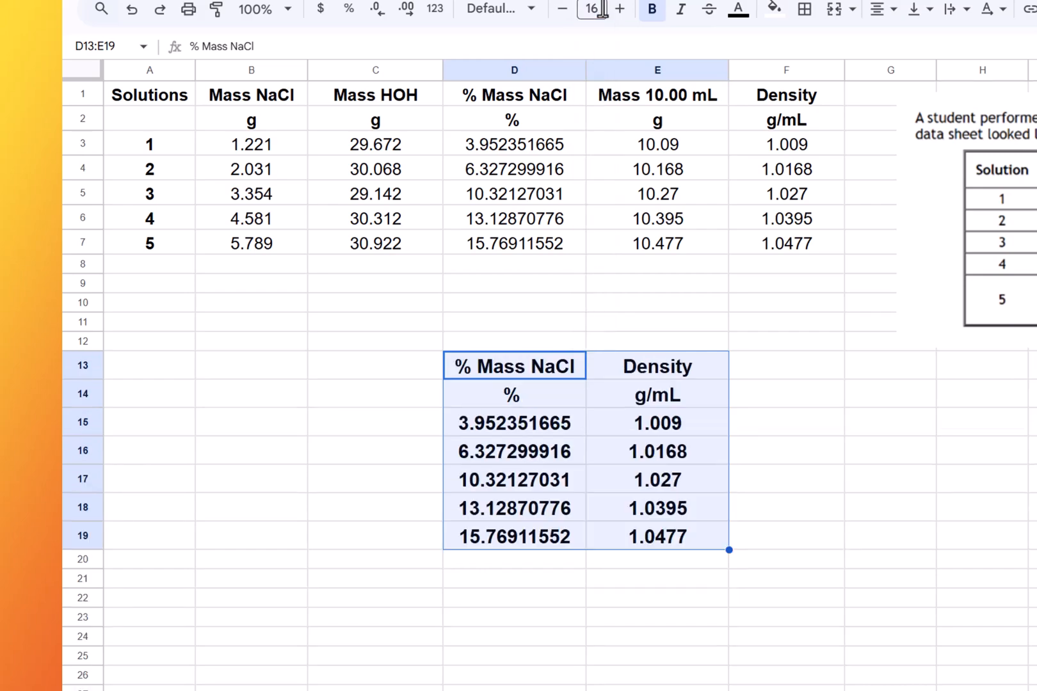
- Label the columns above the copied table with x in D12 and y in E12
key(Down)
key(Up)
key(Up)
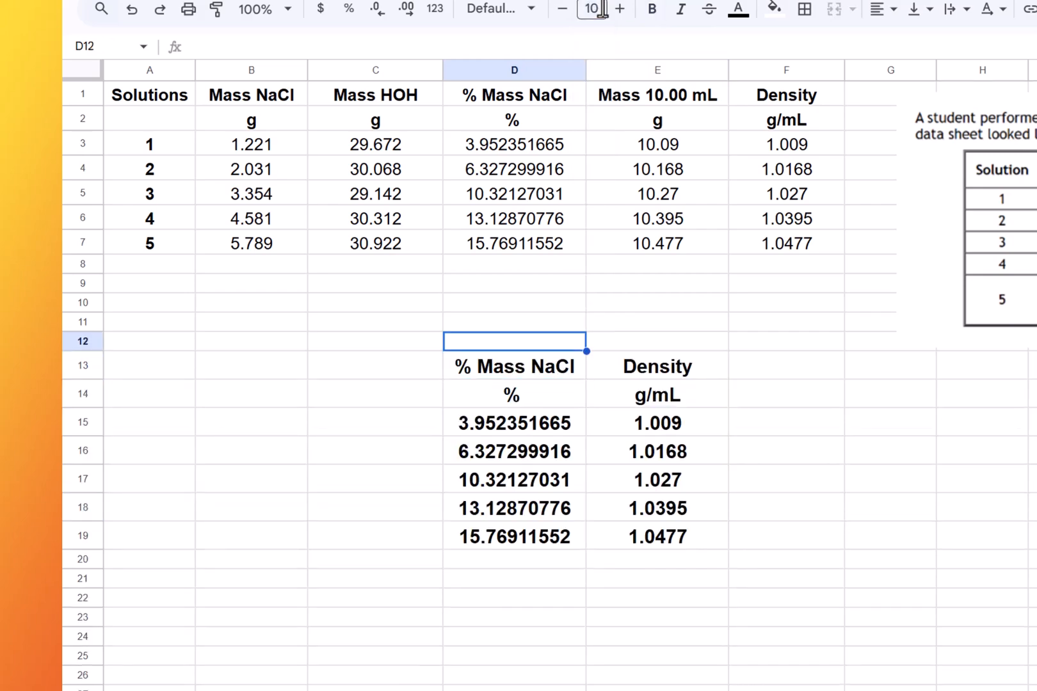
text(x)
key(Tab)
text(y)
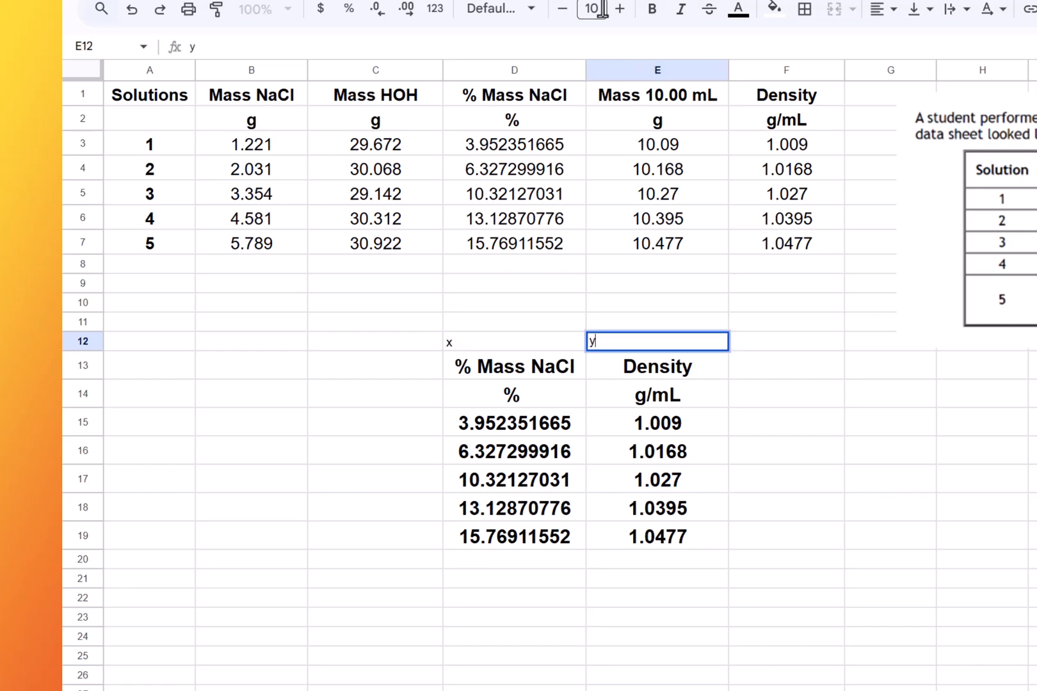
- Center-align the x and y labels in D12:E12
key(Left)
key(shift+Right)
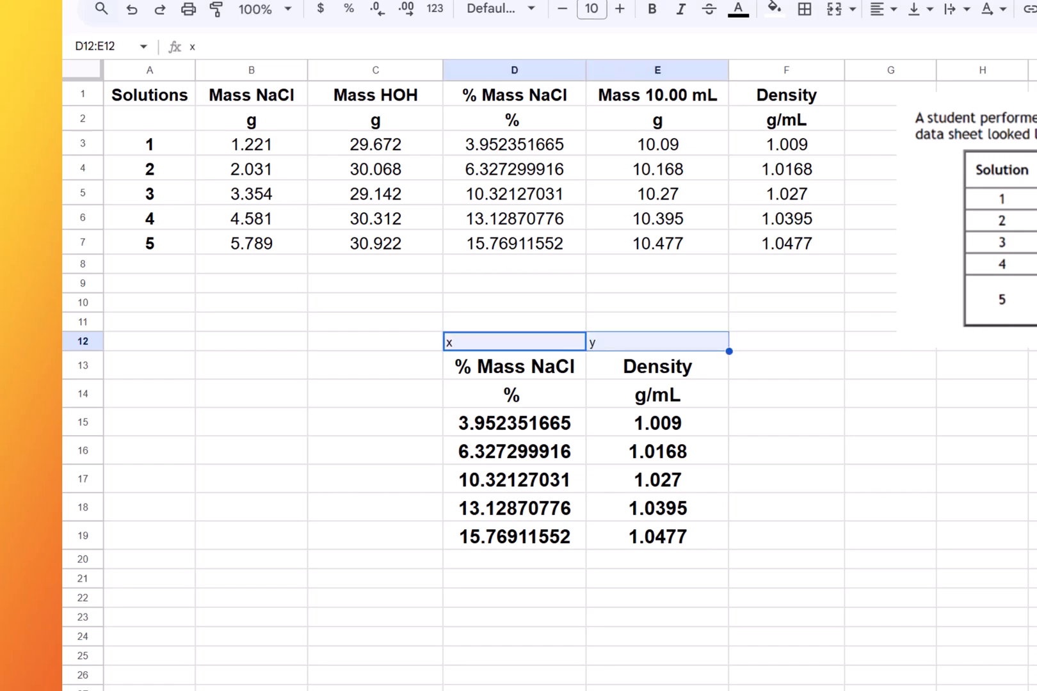
click(893, 9)
click(903, 39)
click(835, 402)
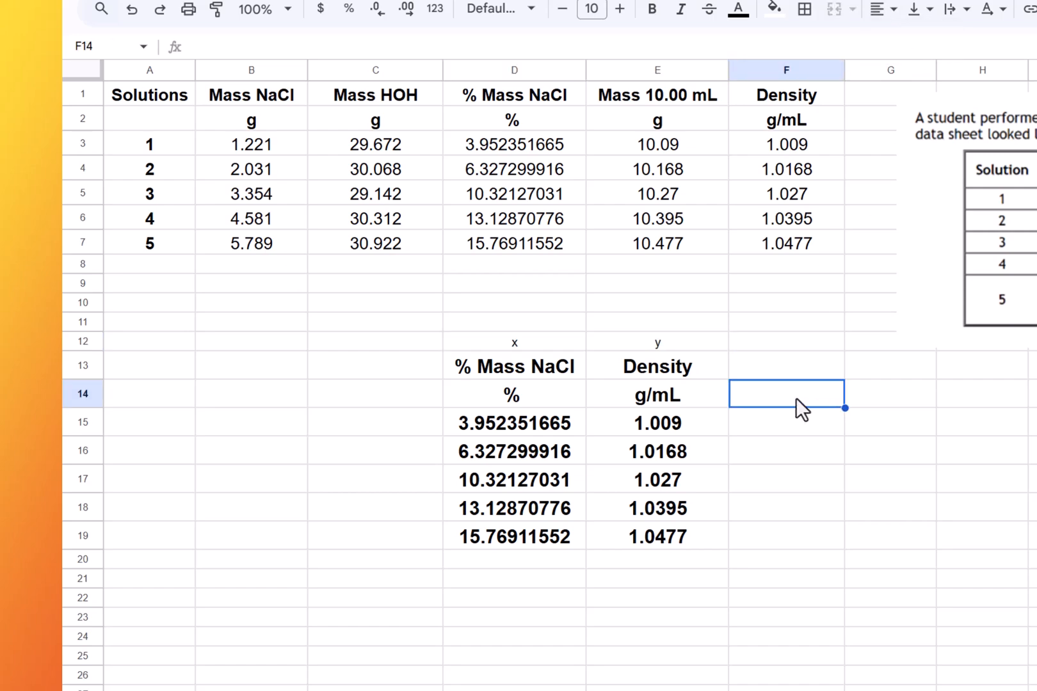
- Enter the label Correl Coeff = in A15, correcting its wording
click(145, 427)
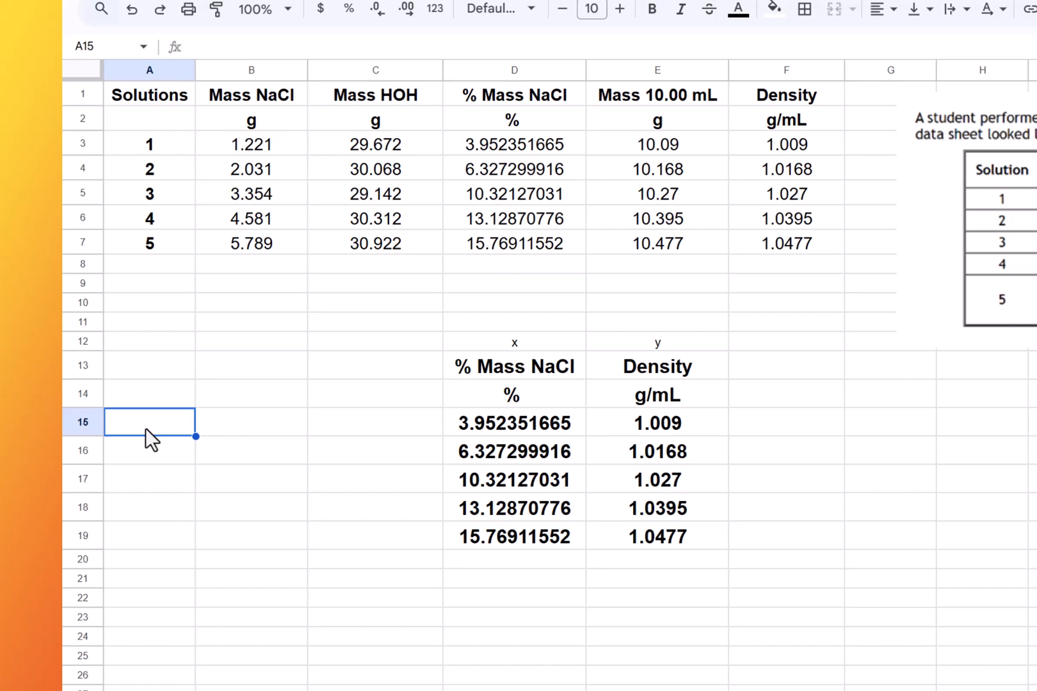
text(Correl)
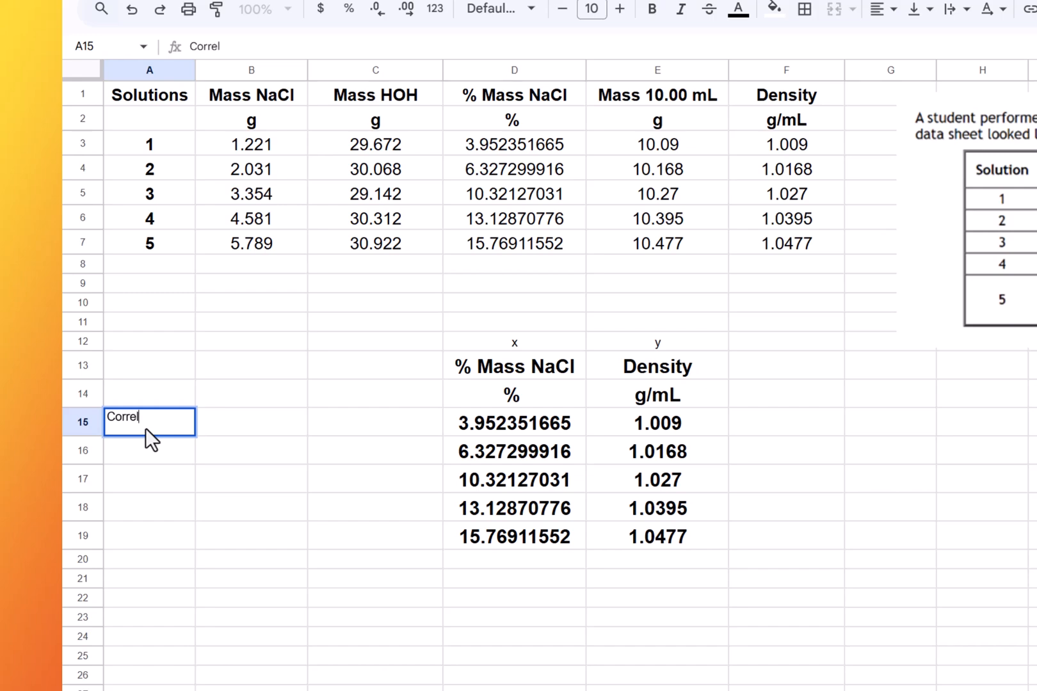
text(C =)
key(Return)
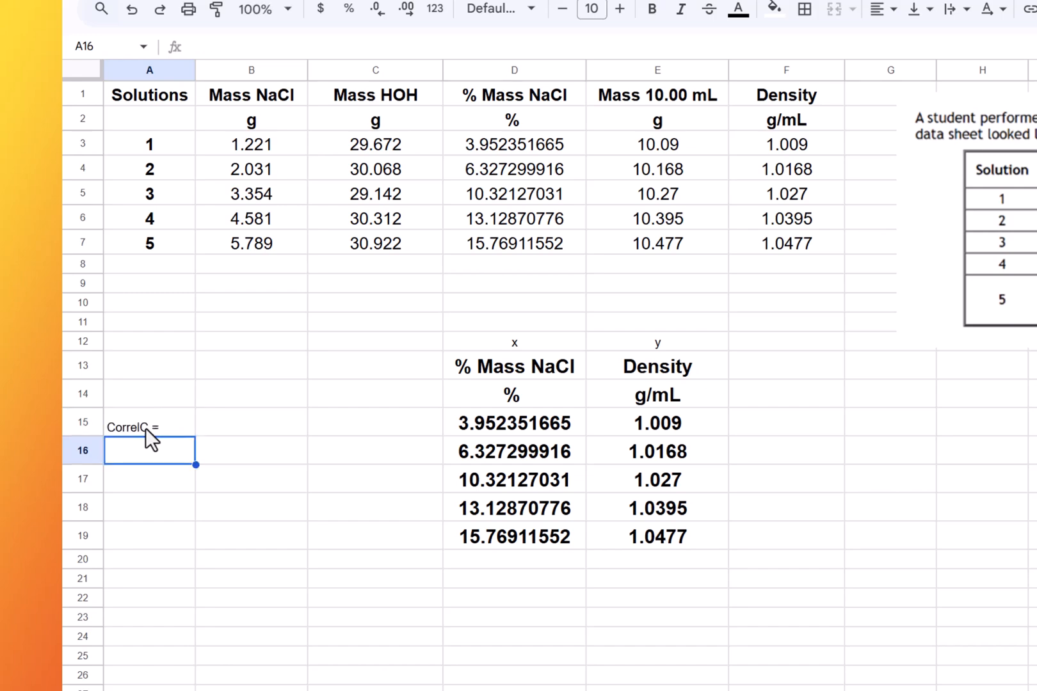
click(146, 427)
double_click(166, 429)
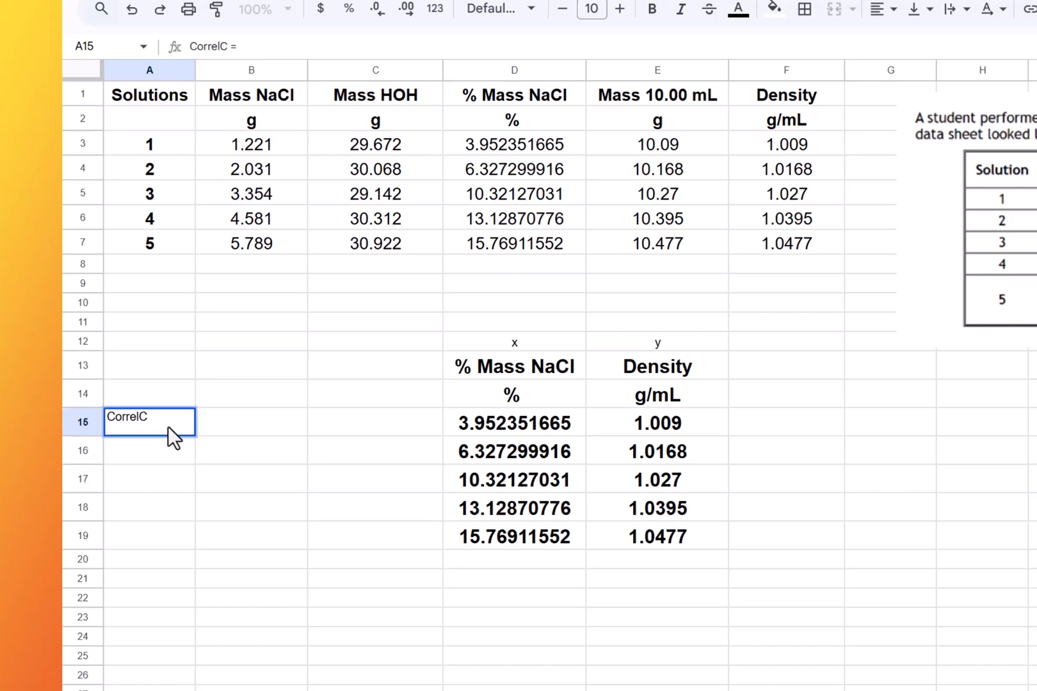
text(Coeff =)
key(Return)
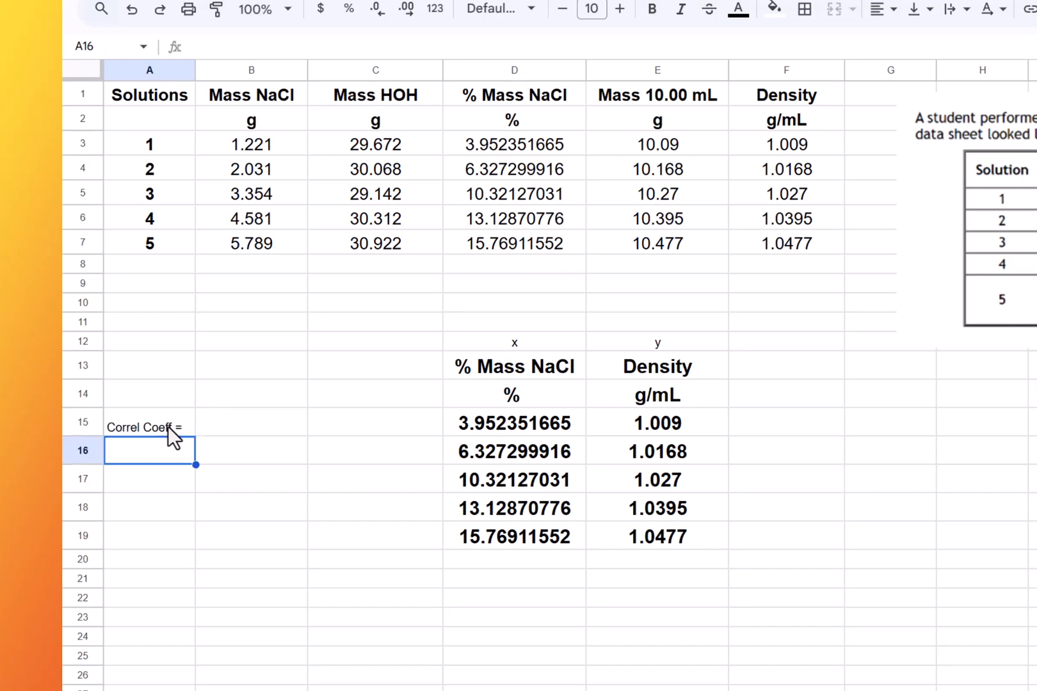
- Enter the labels Slope = in A16 and Y intercept = in A17
text(Slope =)
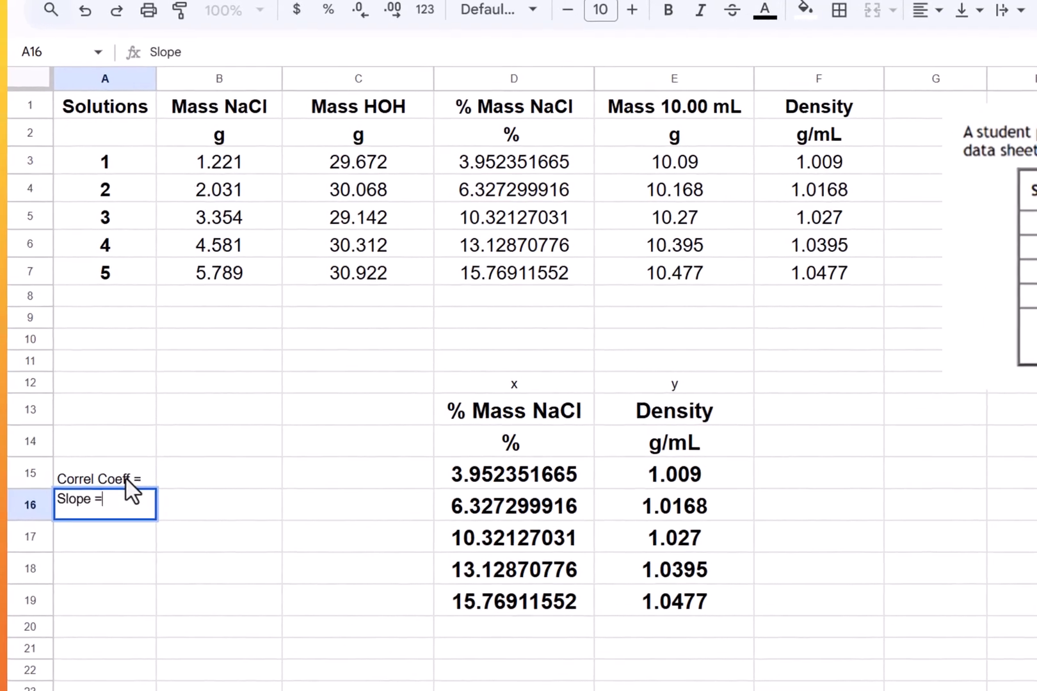
key(Return)
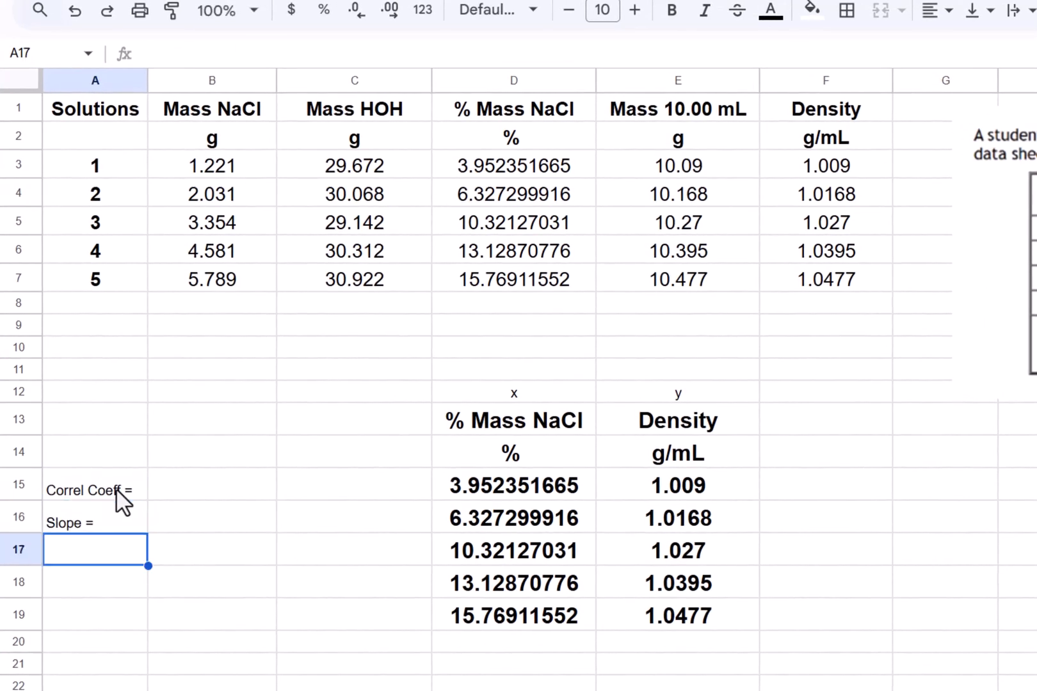
text(Y i)
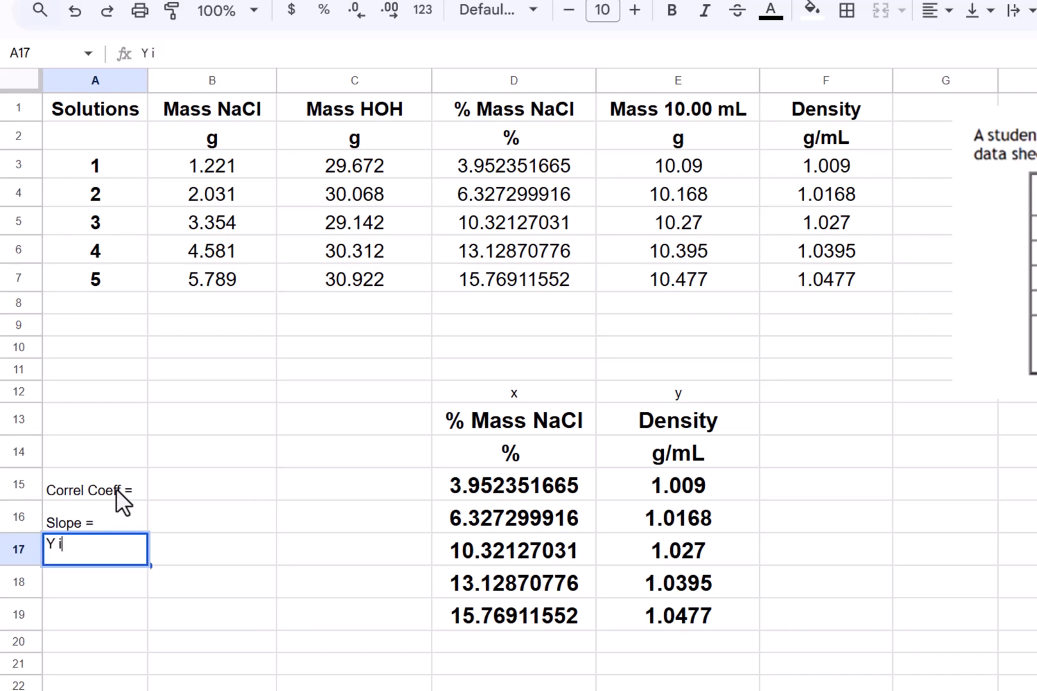
text(ntercep)
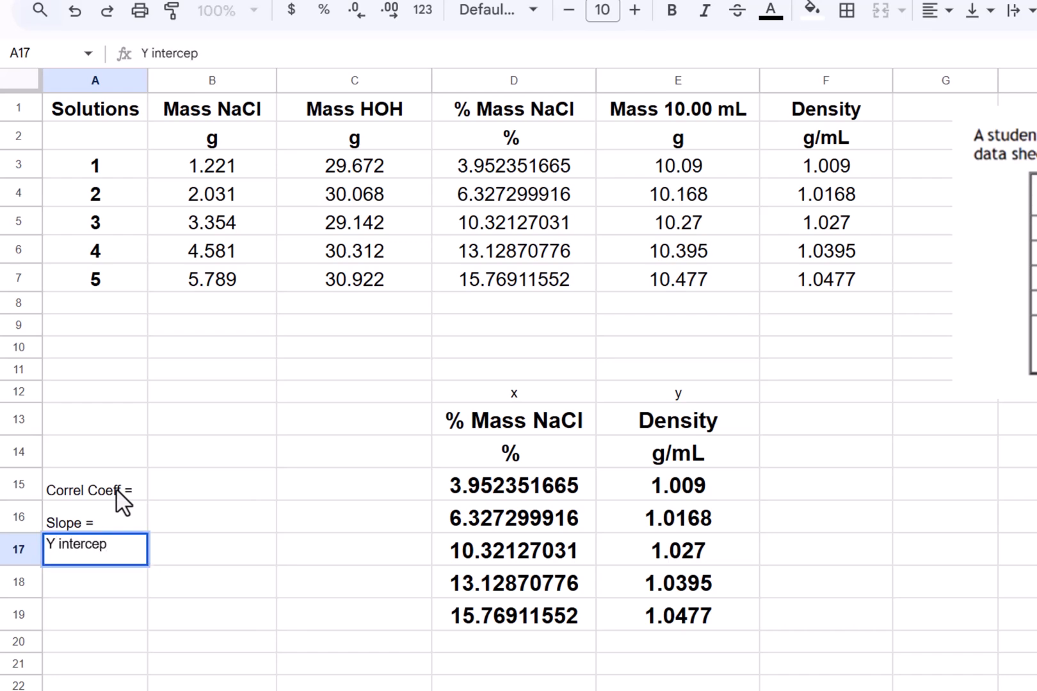
text(t =)
key(Return)
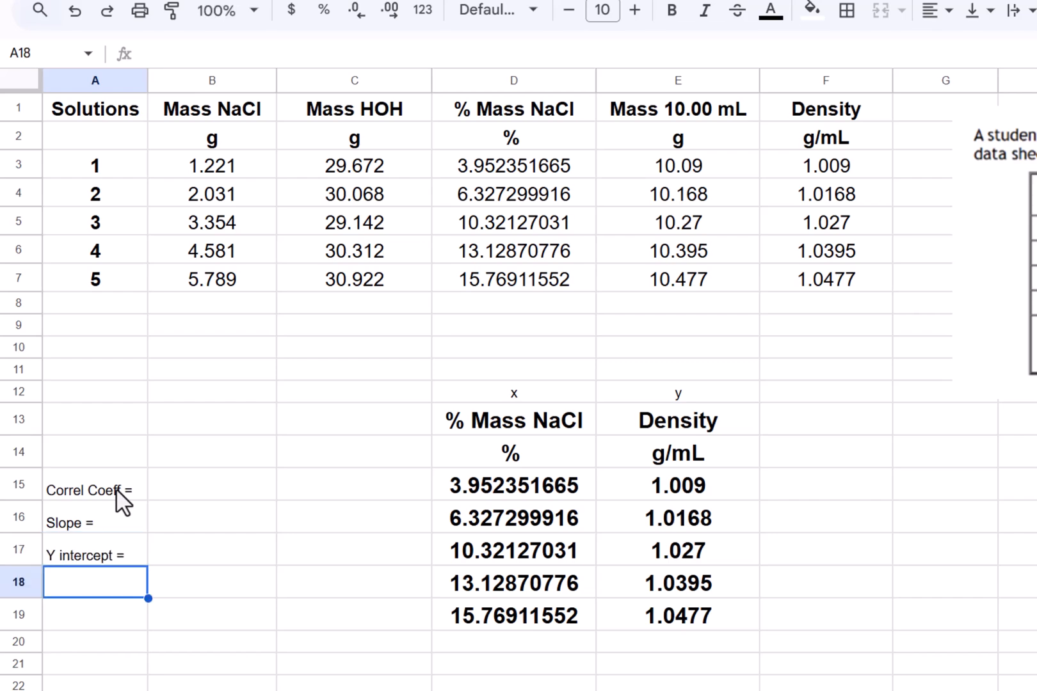
- Make the label block A15:B17 bold and set its font size to 18
key(Up)
key(Up)
key(Up)
key(shift+Down)
key(shift+Down)
key(shift+Right)
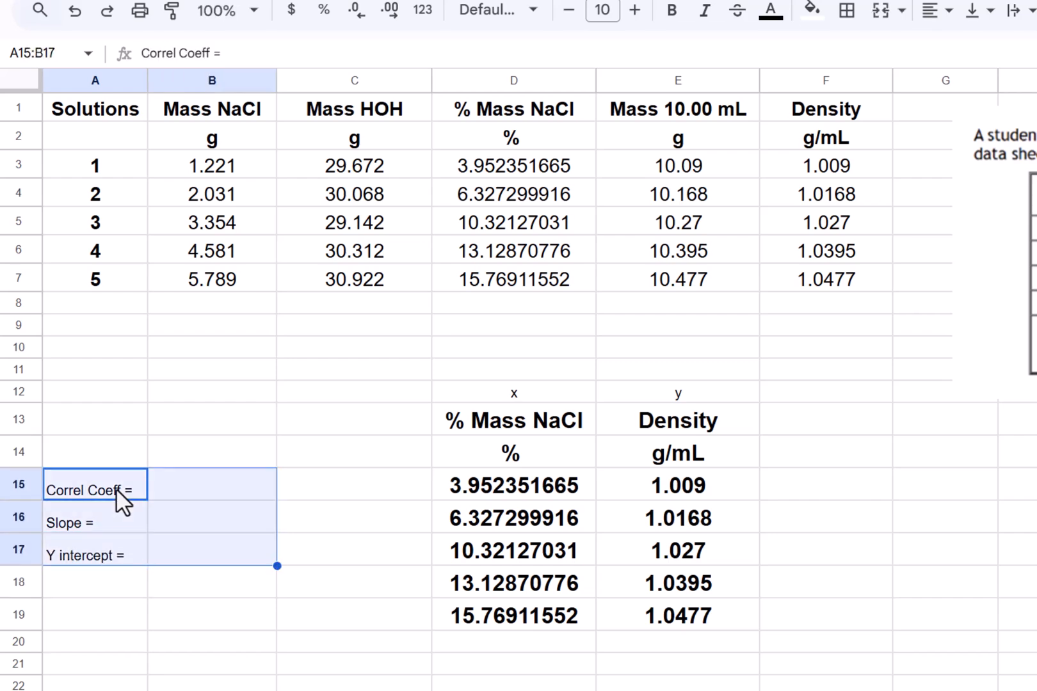
click(668, 15)
click(608, 10)
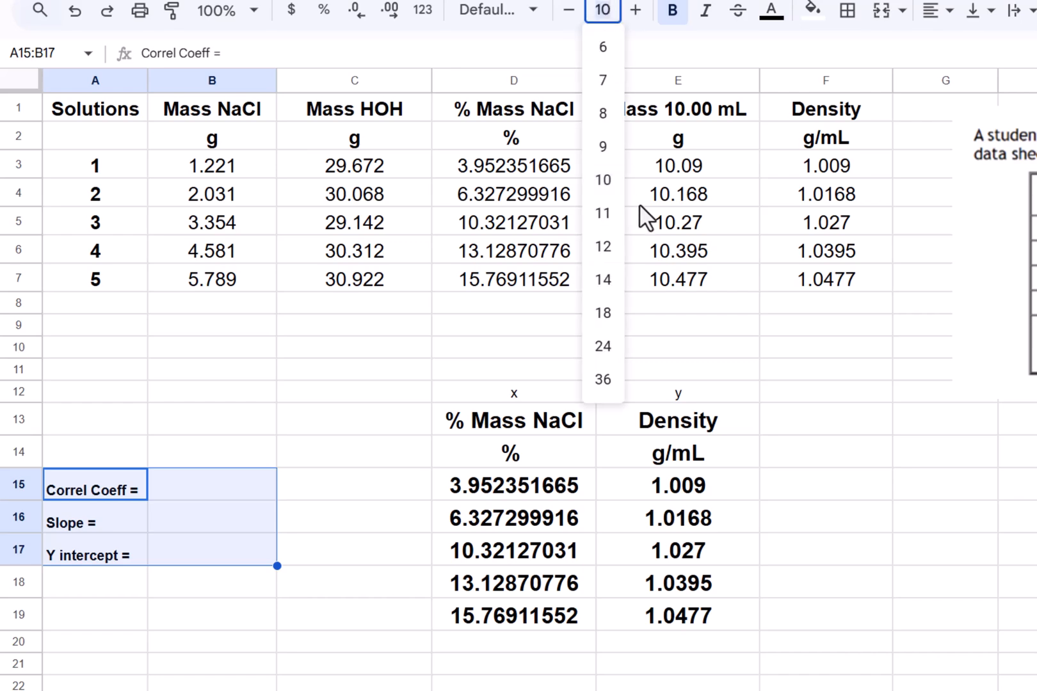
click(605, 313)
- Widen columns A and B so the enlarged labels and values fit
click(364, 543)
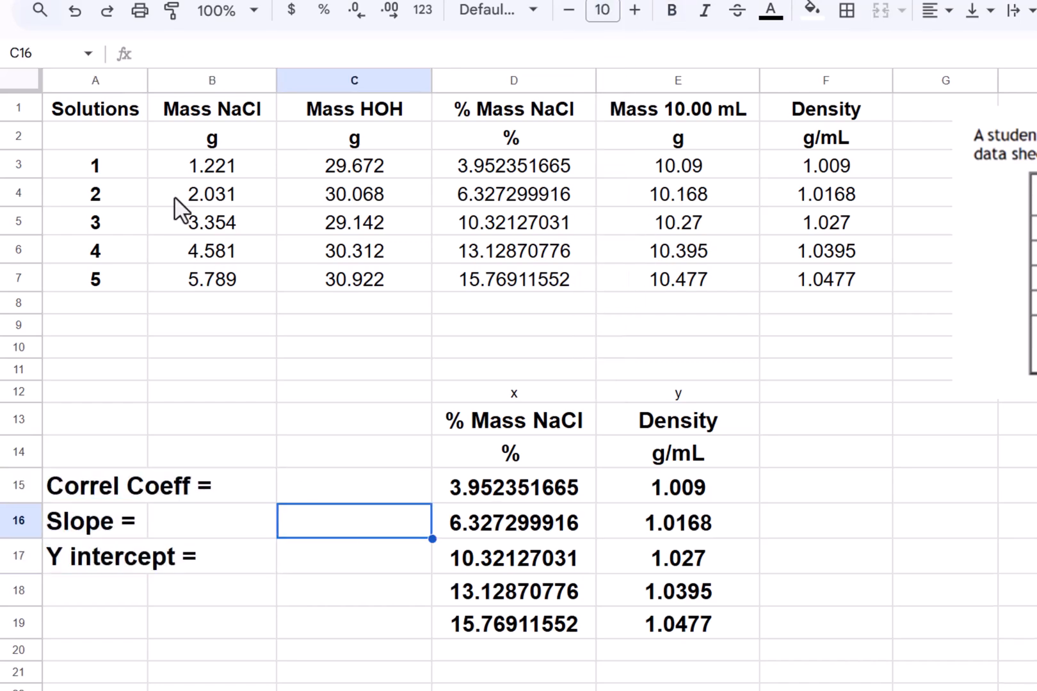
click(142, 78)
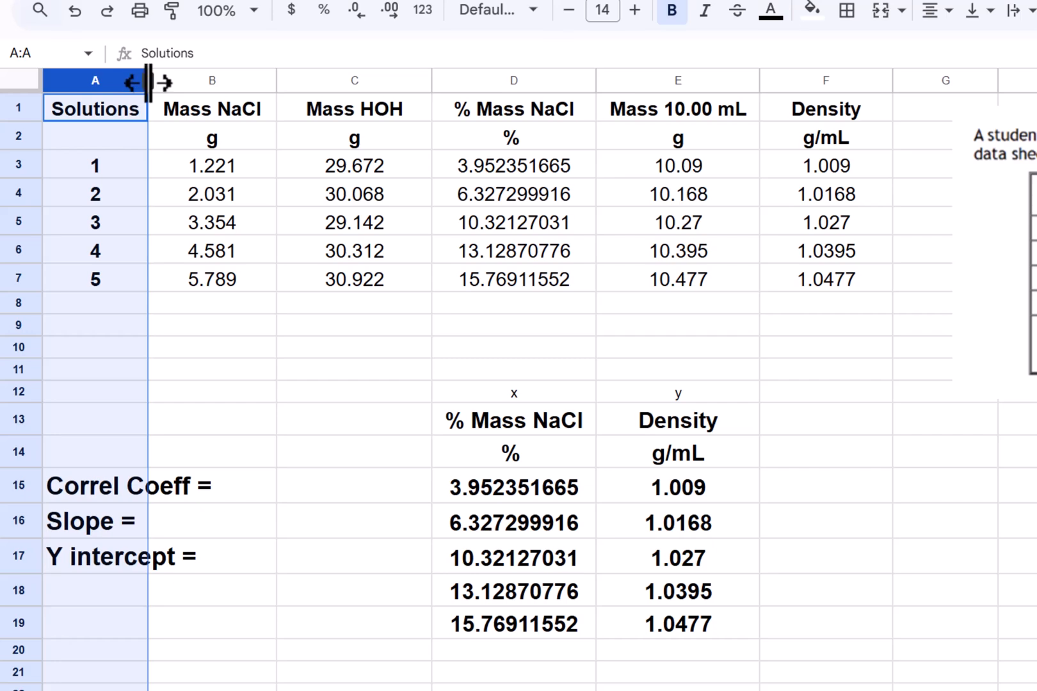
drag(145, 77, 230, 79)
click(351, 307)
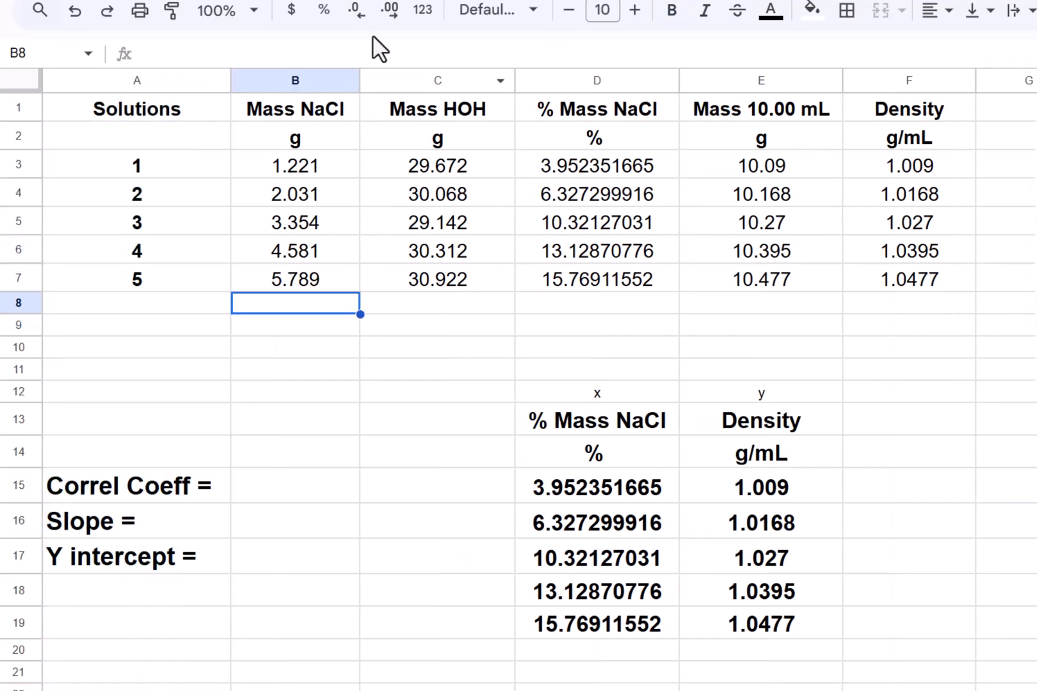
drag(358, 79, 455, 78)
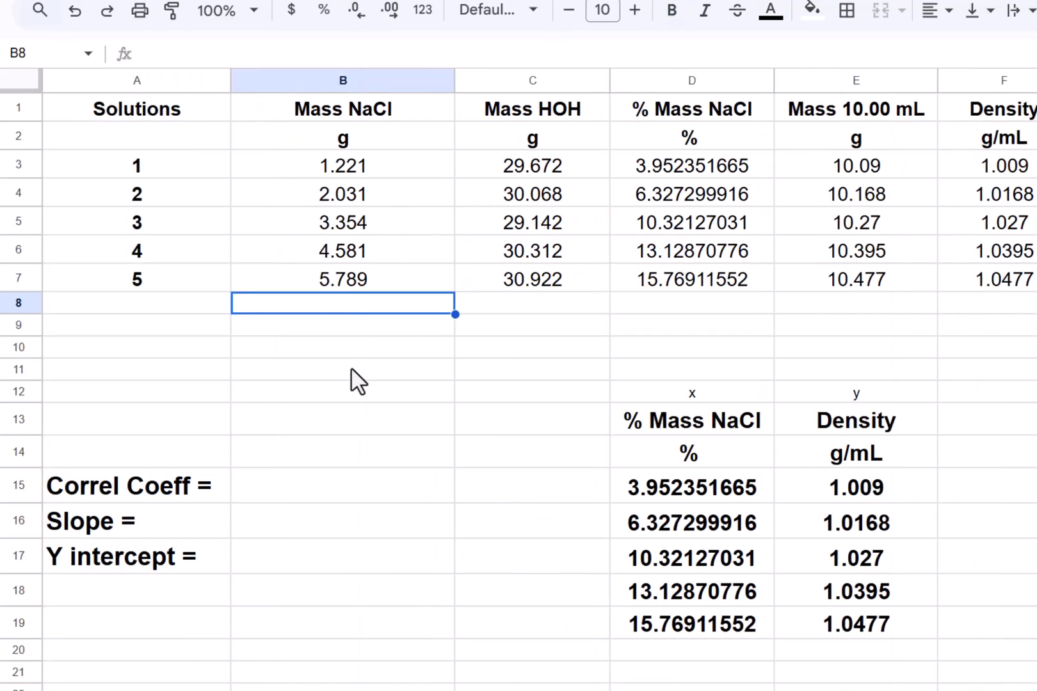
- Browse the spreadsheet's function list to locate the CORREL function
click(349, 466)
click(339, 490)
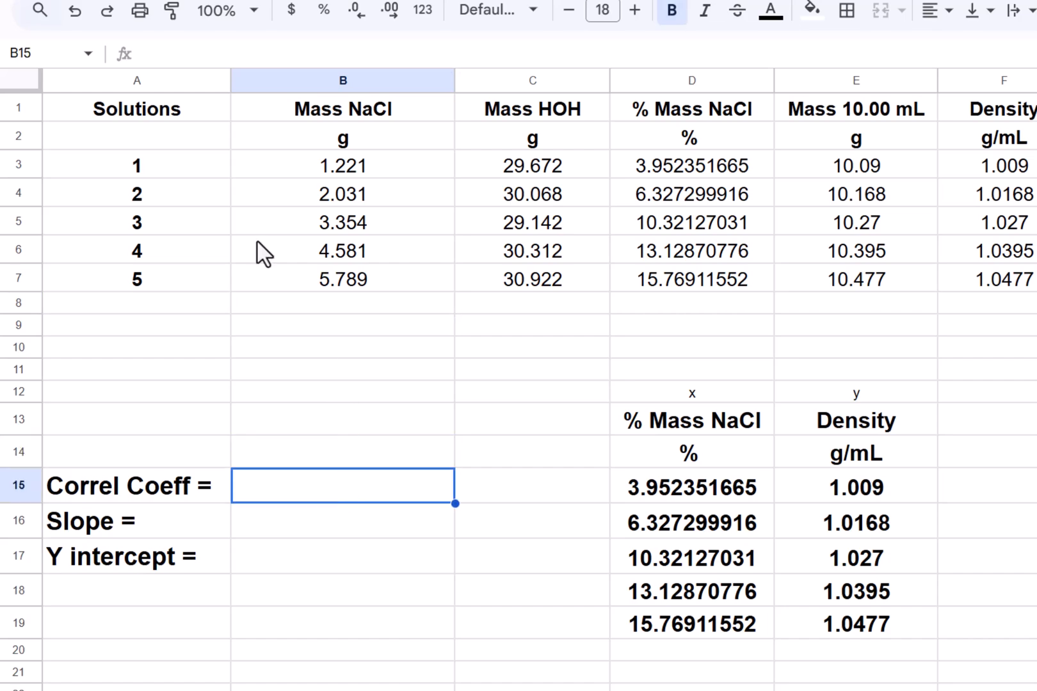
click(216, 1)
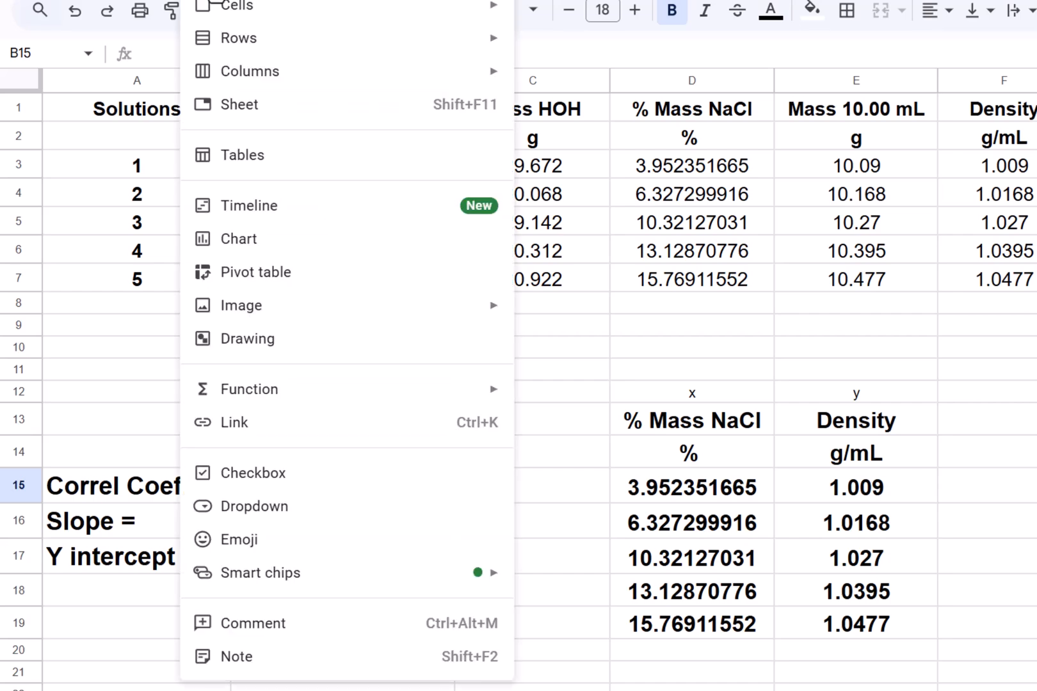
mouse_move(303, 392)
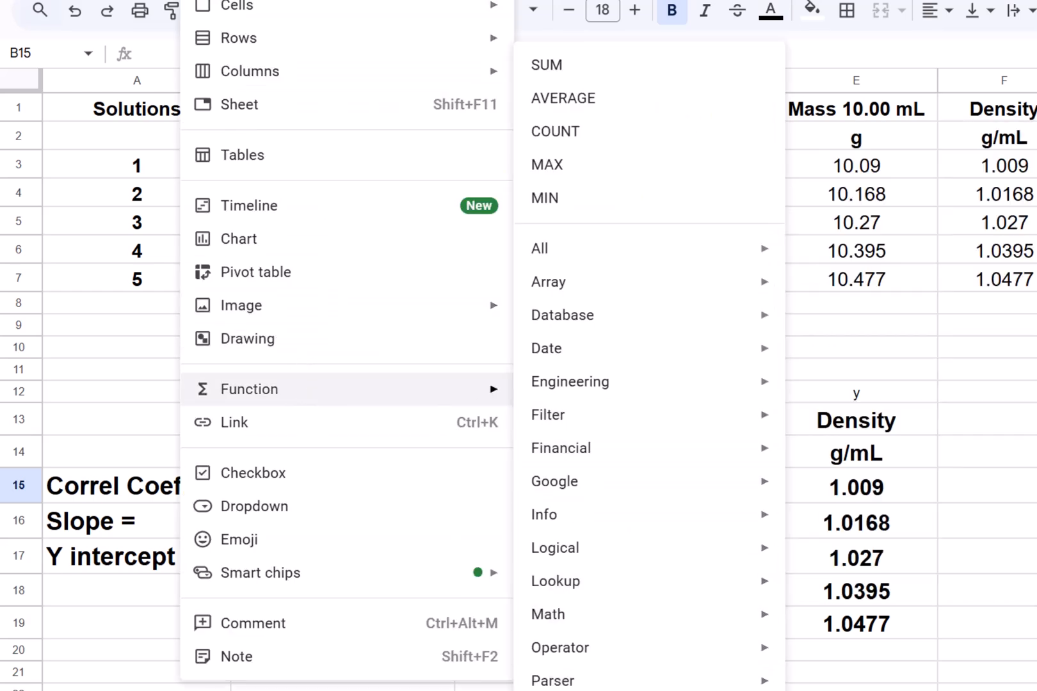
mouse_move(551, 690)
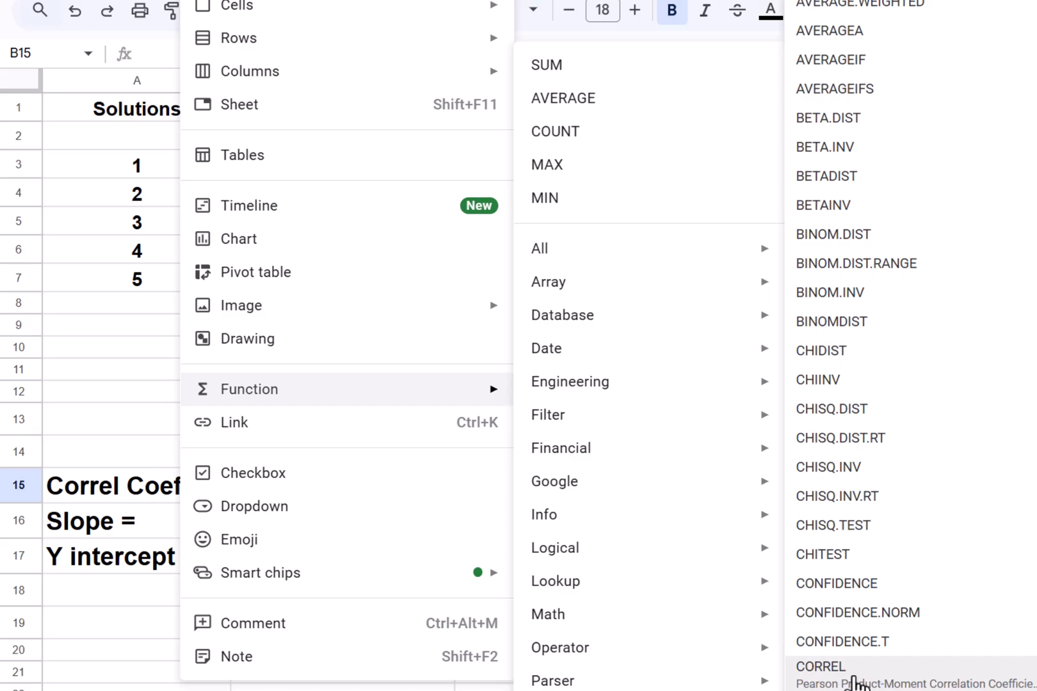
key(Escape)
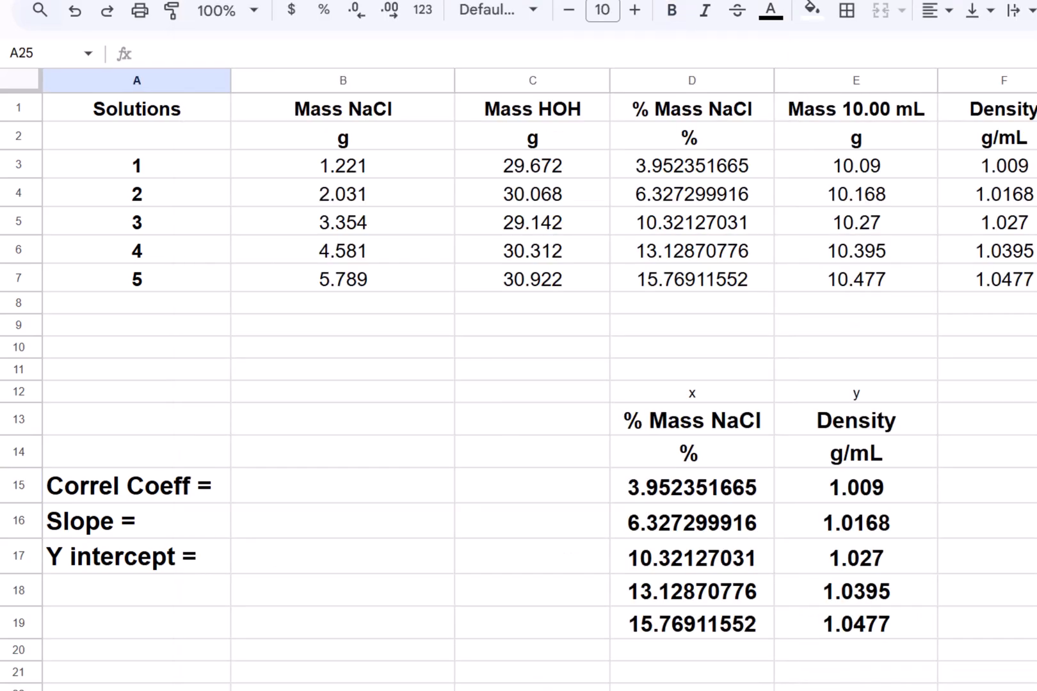
- Compute the correlation coefficient in B15 with =CORREL(E15:E19,D15:D19), using density as y and % mass NaCl as x
click(318, 502)
text(=)
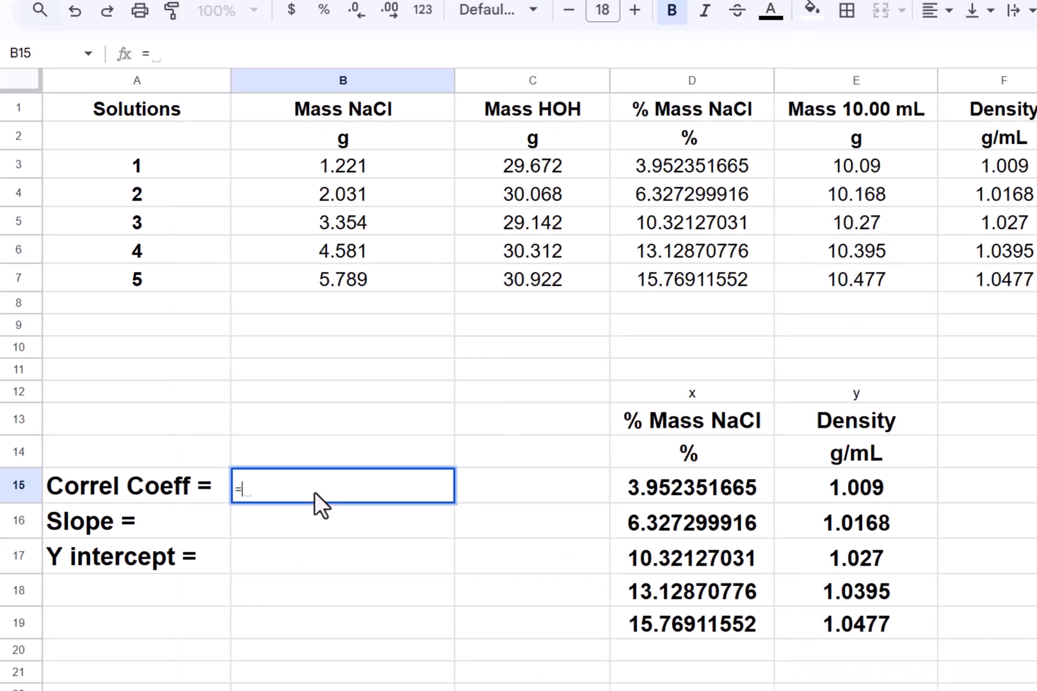
text(cr)
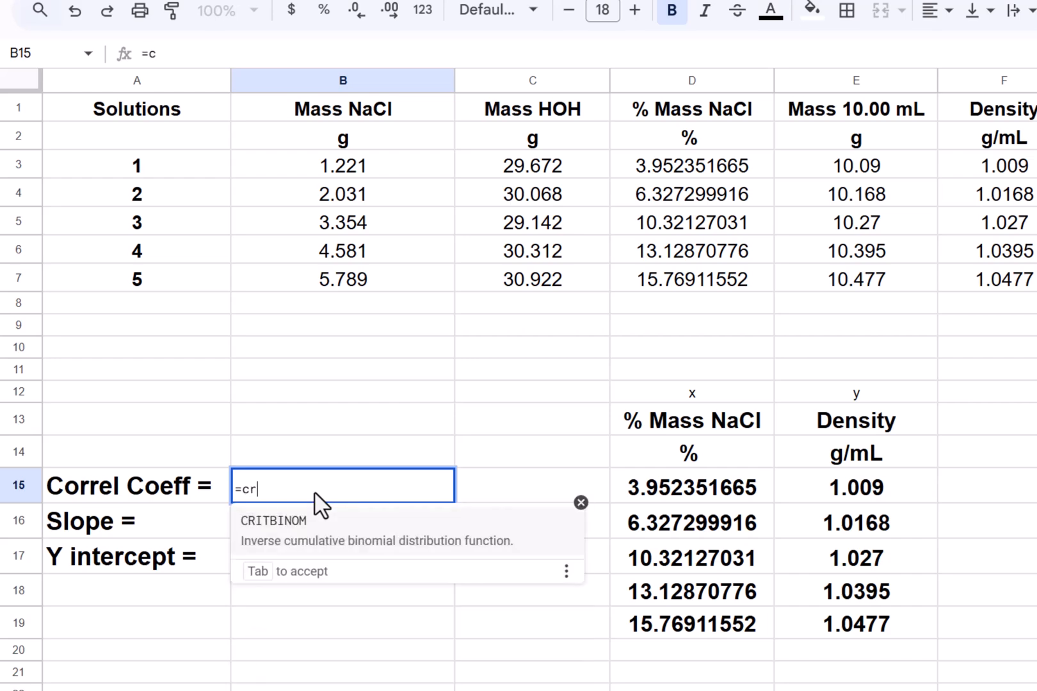
key(BackSpace)
text(o)
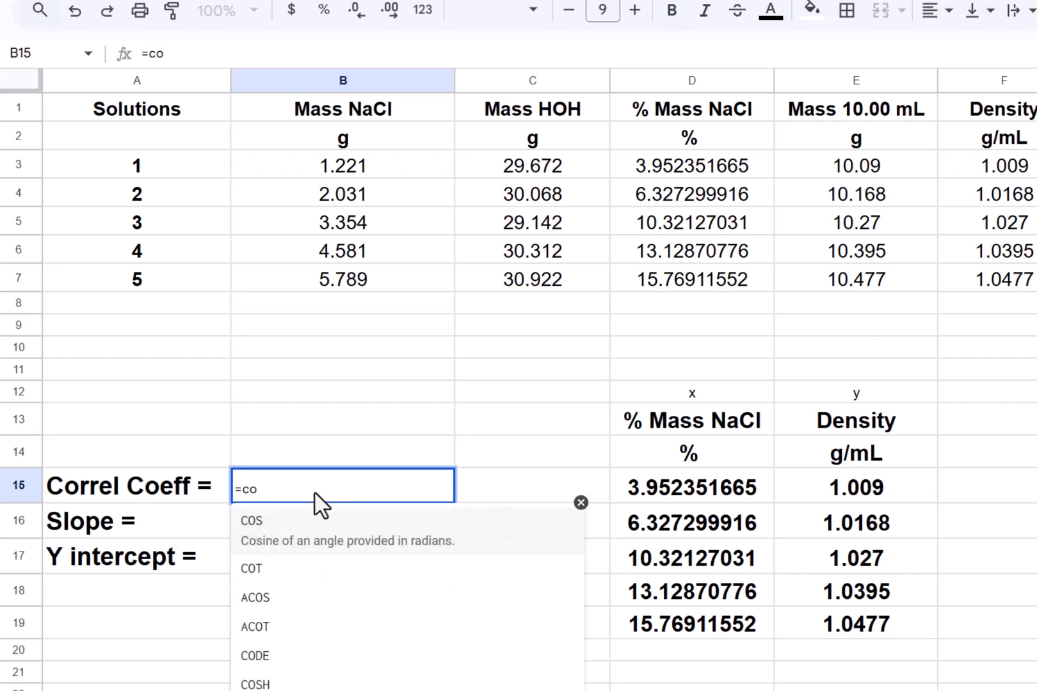
text(r)
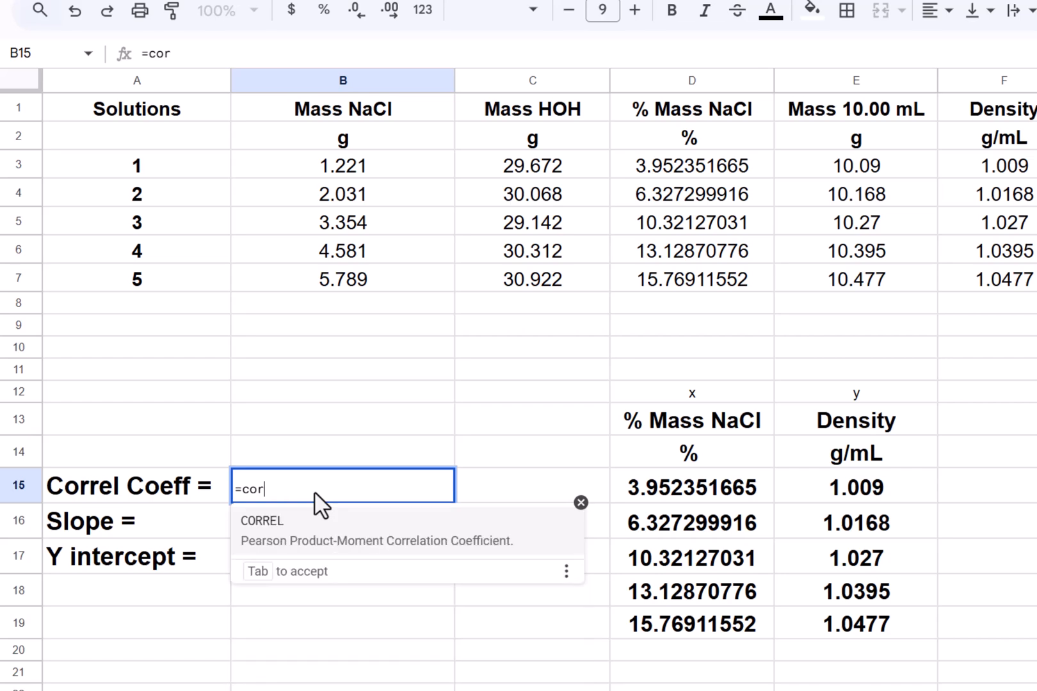
click(275, 530)
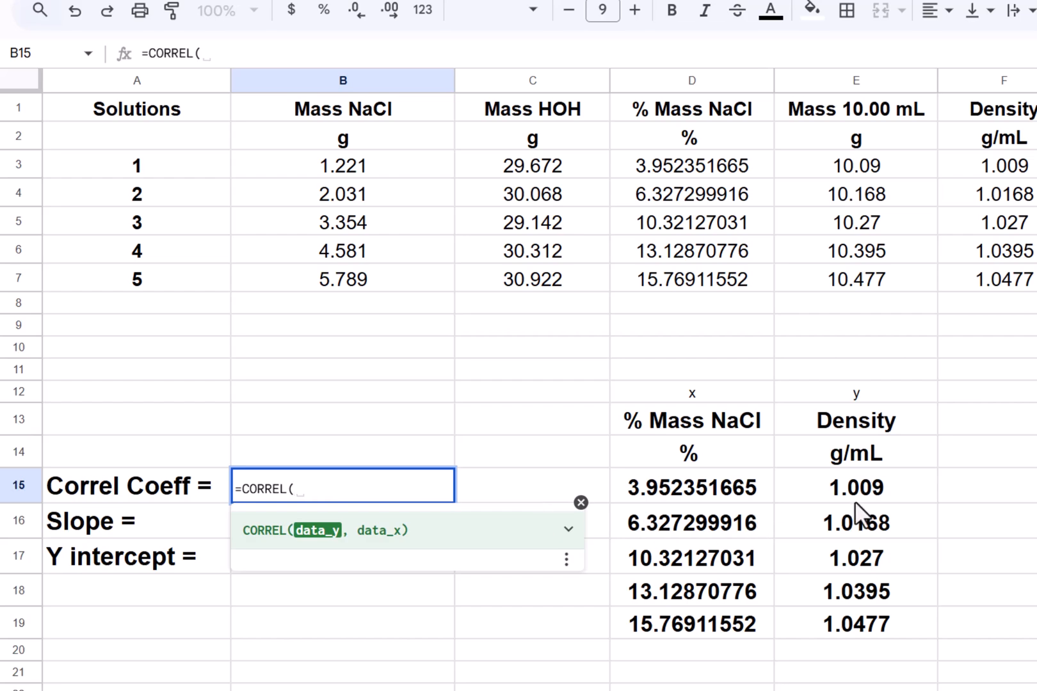
click(886, 490)
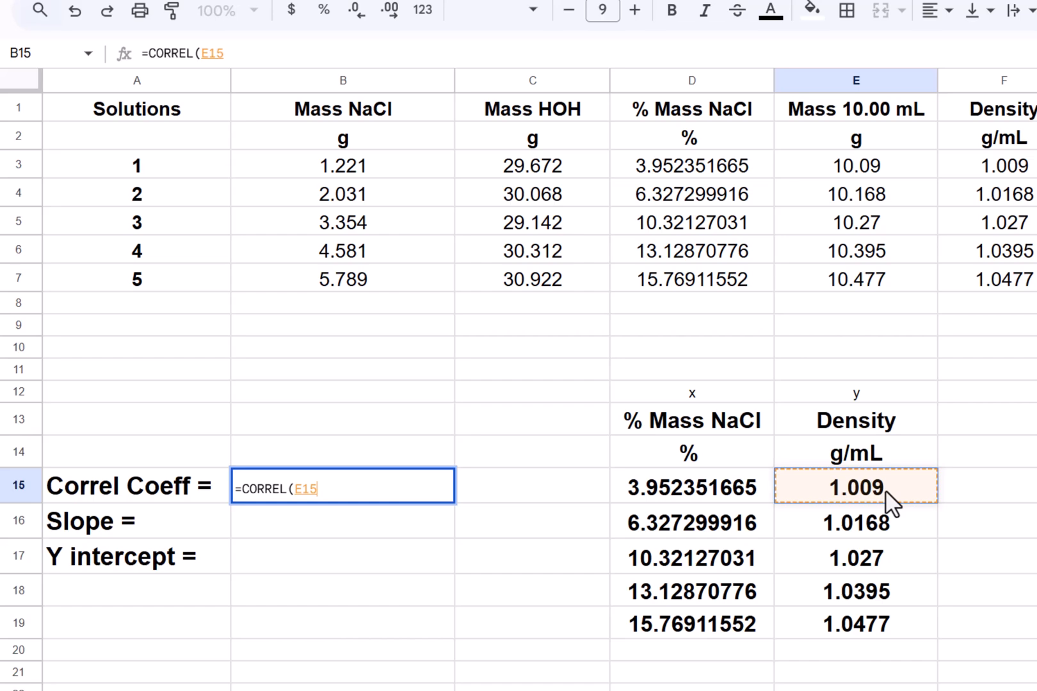
key(shift+Down)
key(shift+Down)
key(shift+Down)
key(shift+Down)
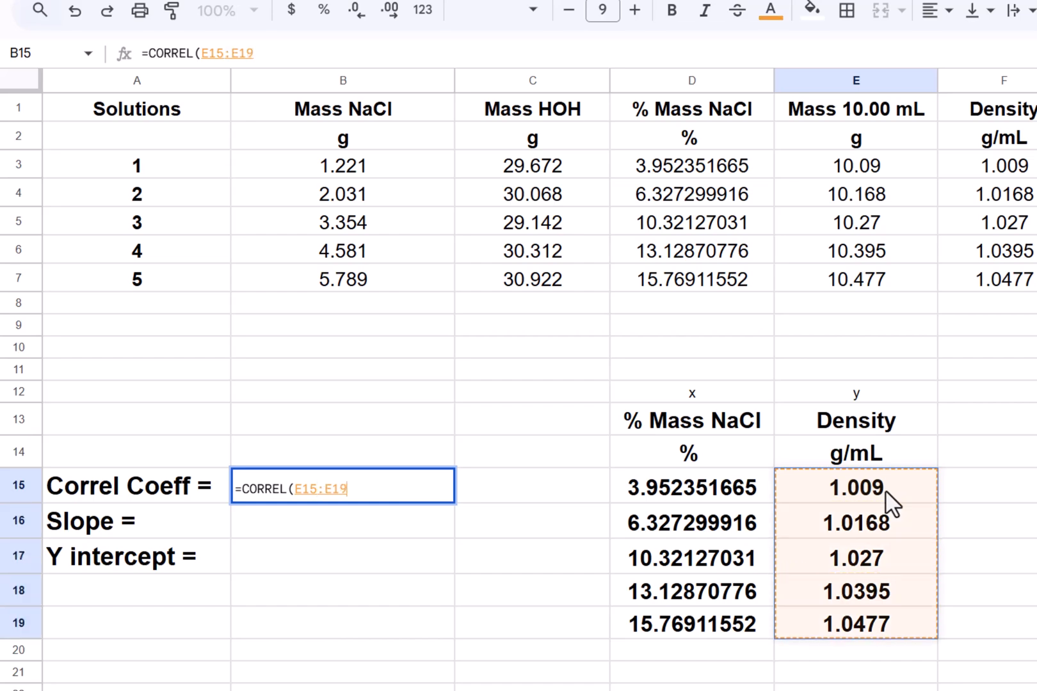
text(,)
click(717, 479)
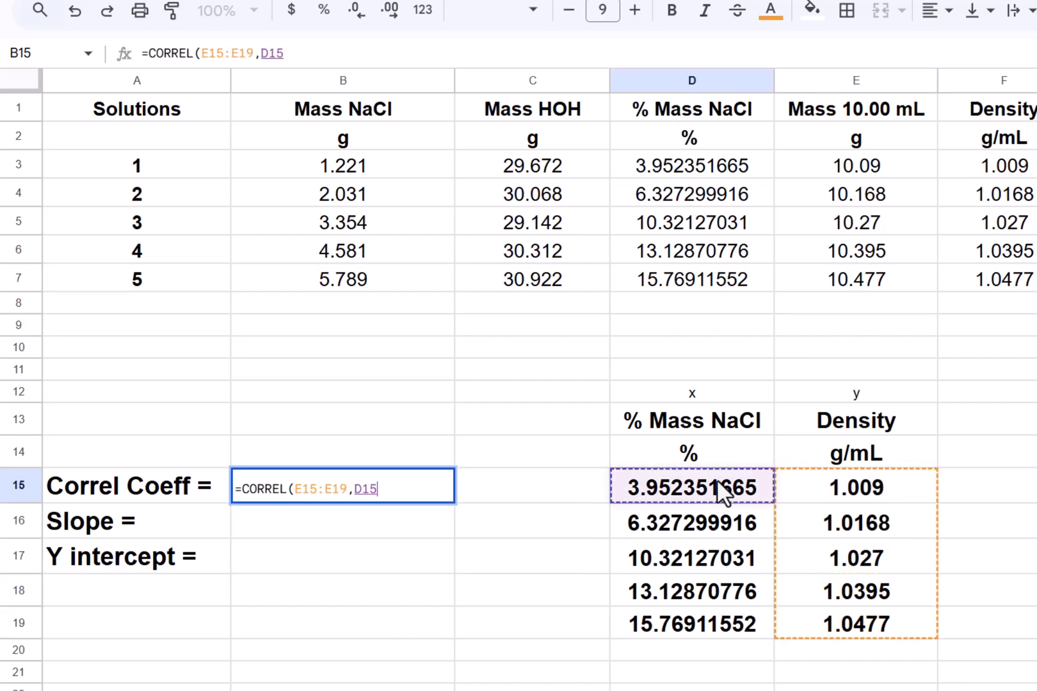
key(shift+Down)
key(shift+Down)
key(shift+Down)
key(shift+Down)
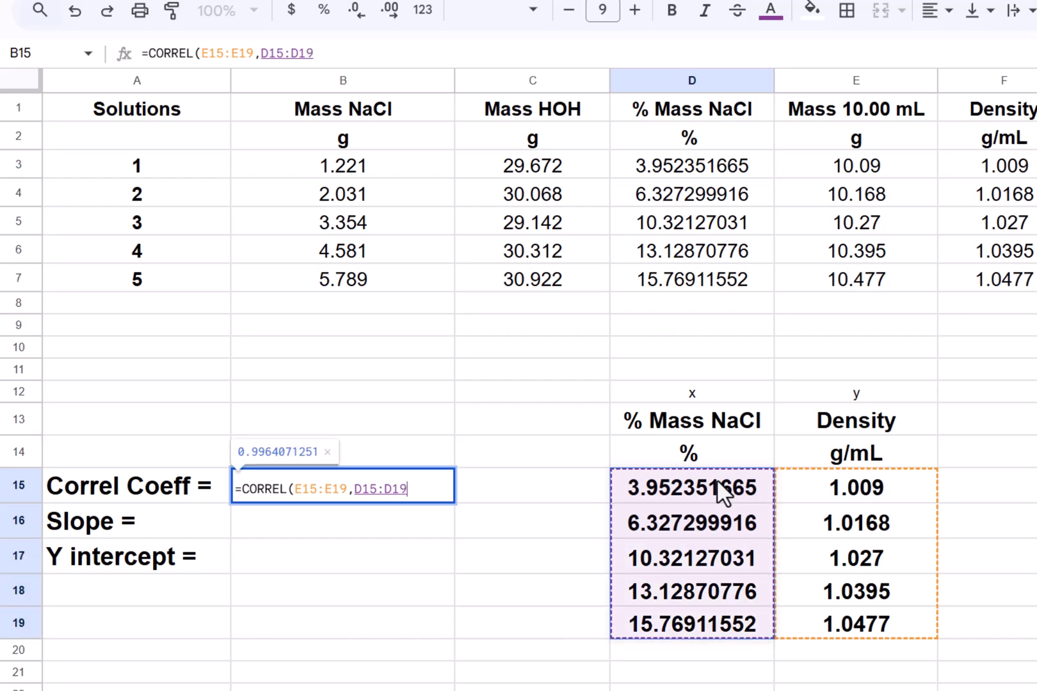
text())
key(Return)
key(Up)
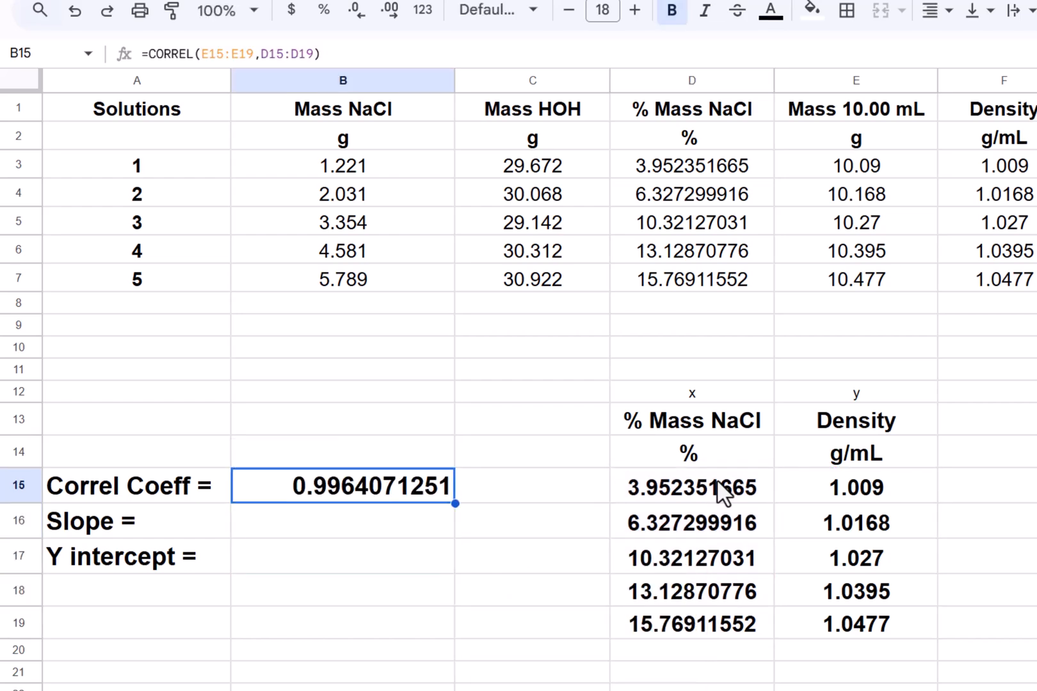
- Compute the slope in B16 with =slope(E15:E19,D15:D19)
key(Down)
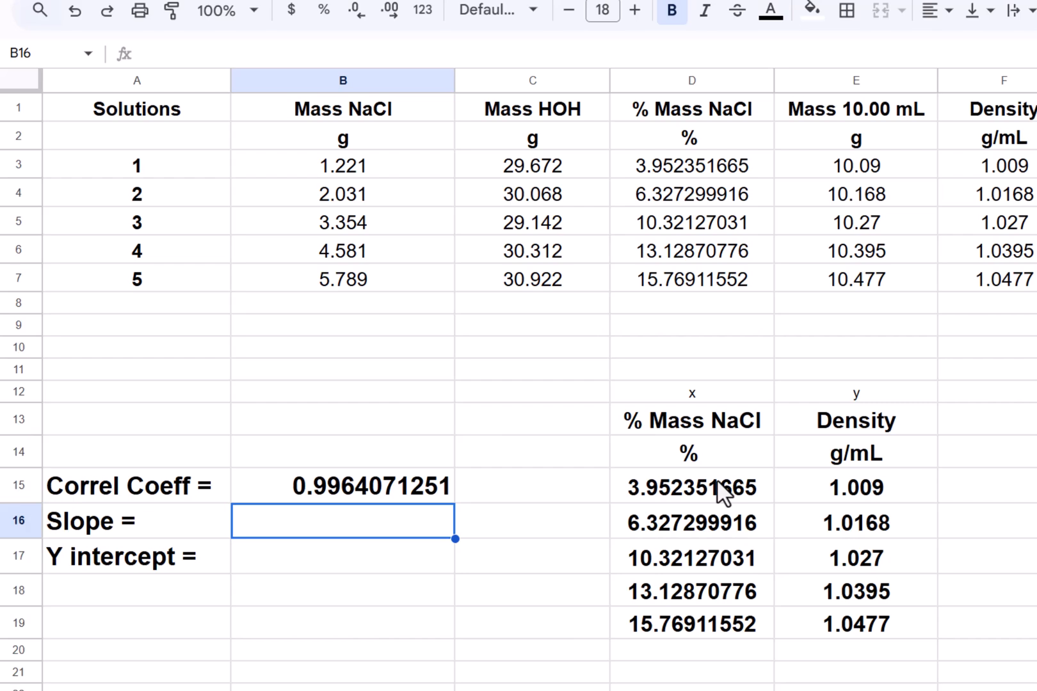
text(=slope)
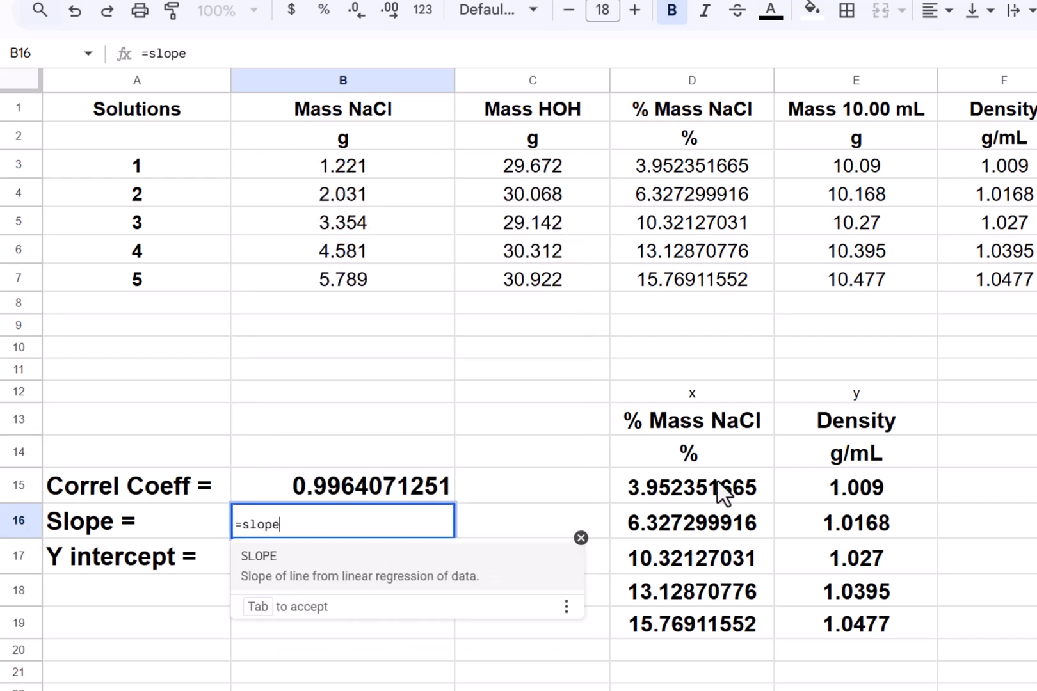
text(()
click(903, 498)
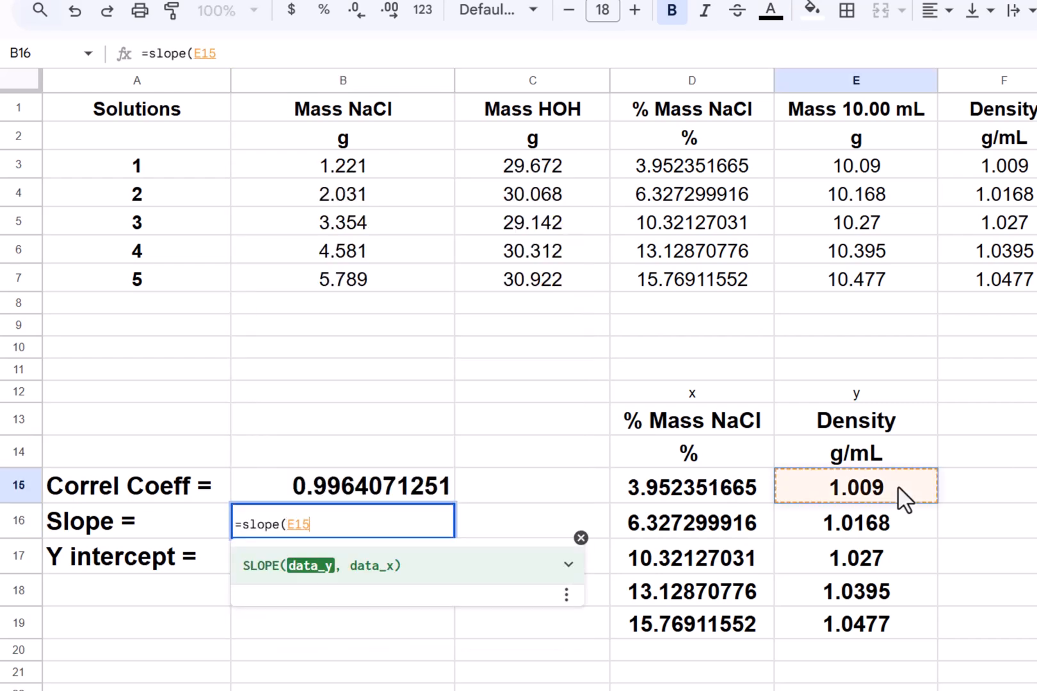
key(shift+Down)
key(shift+Down)
key(shift+Down)
key(shift+Down)
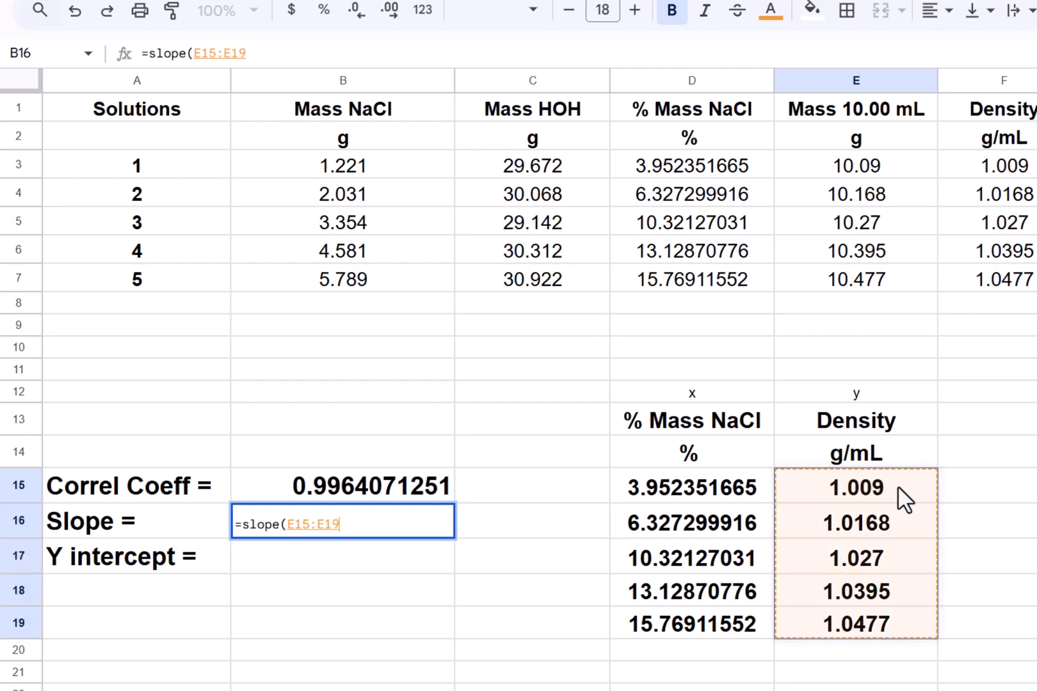
text(,)
click(752, 485)
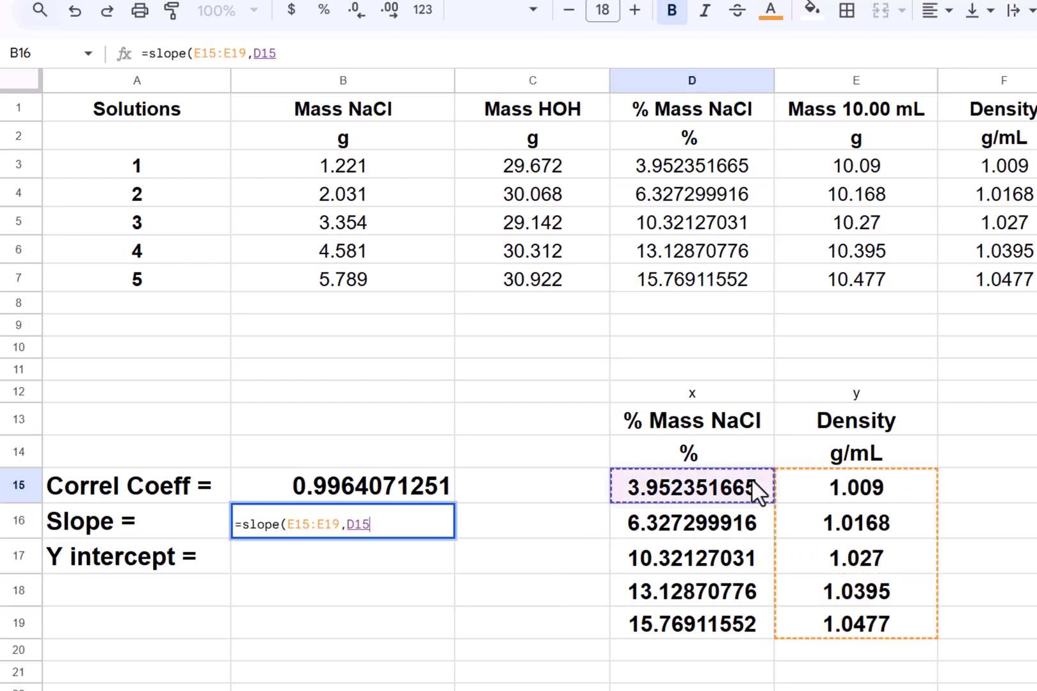
key(shift+Down)
key(shift+Down)
key(shift+Down)
key(shift+Down)
text())
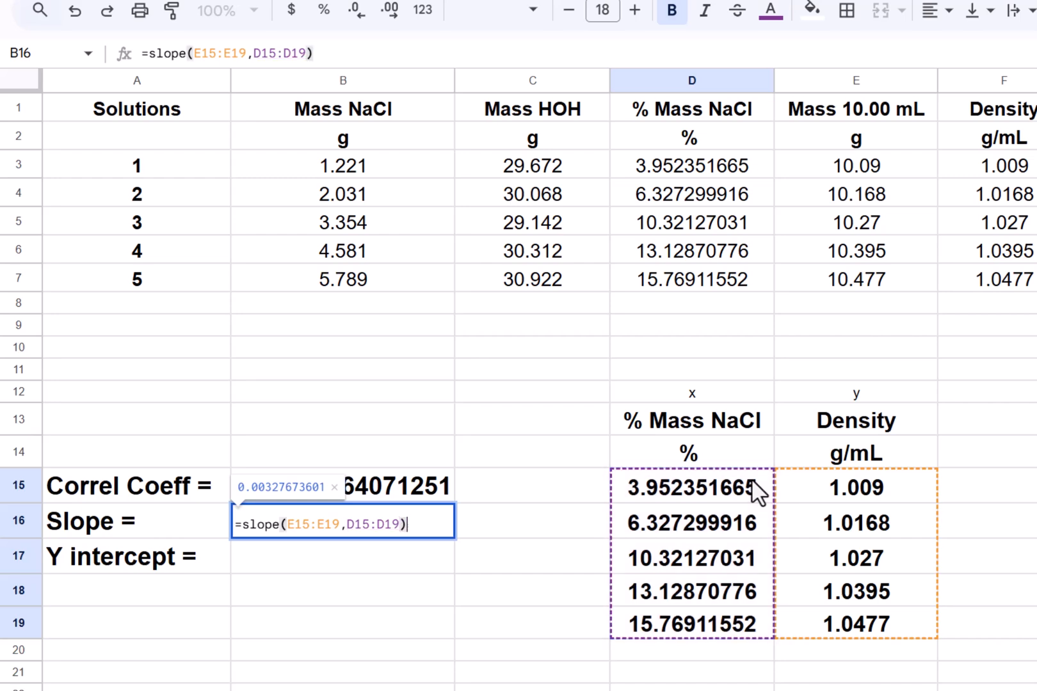
key(Return)
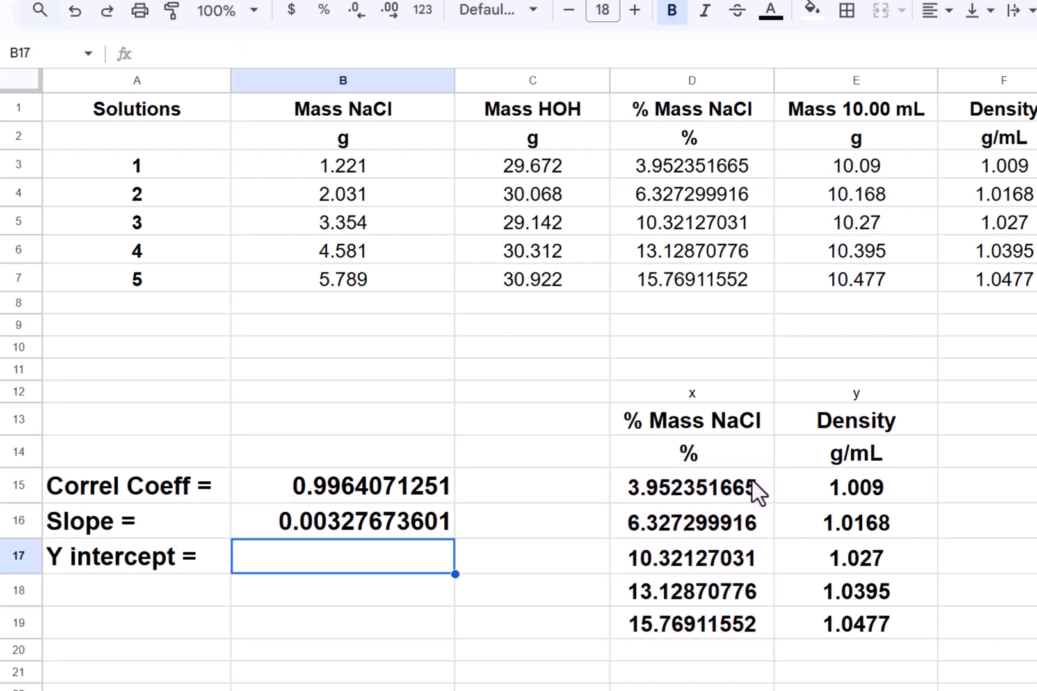
- Compute the y-intercept in B17 with =intercept(E15:E19,D15:D19), using density as y and % mass NaCl as x
text(=)
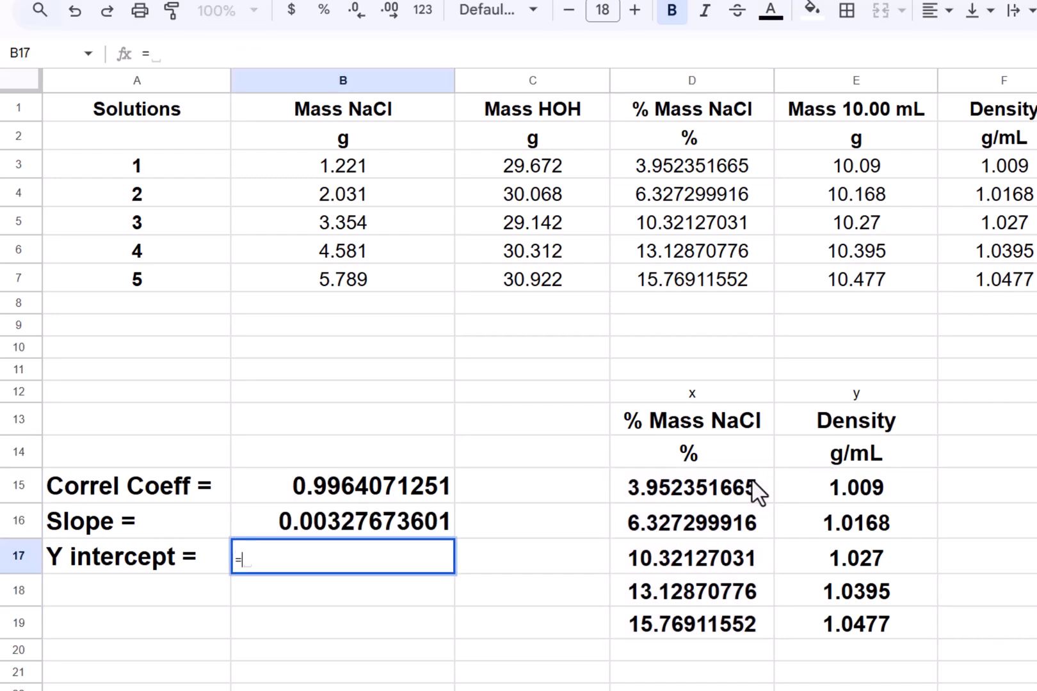
text(intercept)
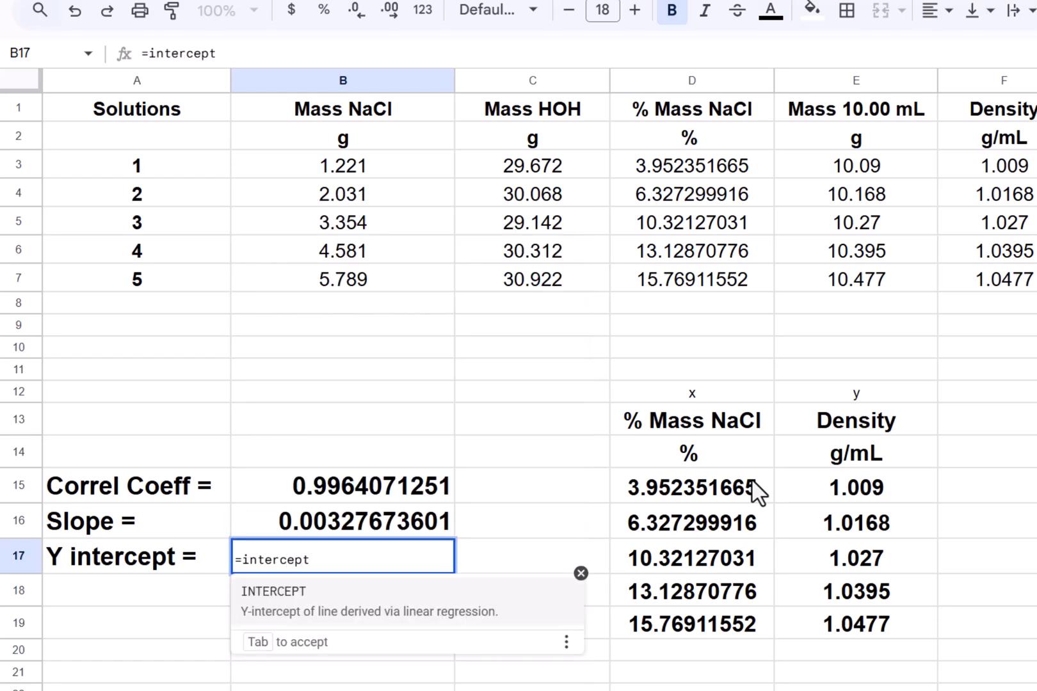
text(()
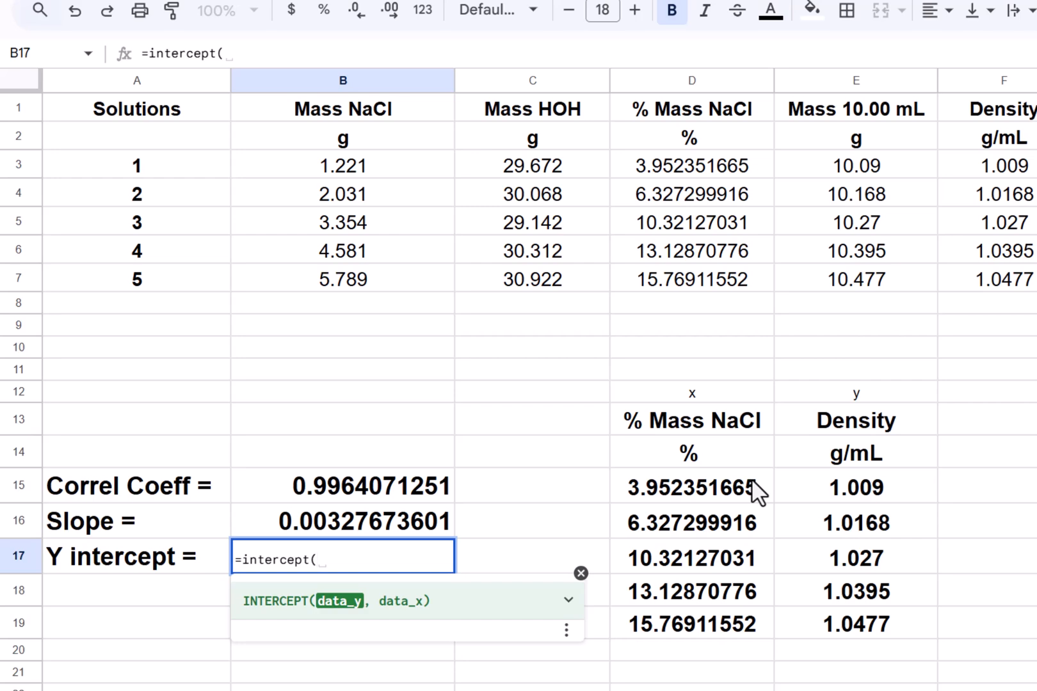
click(889, 496)
key(shift+Down)
key(shift+Down)
key(shift+Down)
key(shift+Down)
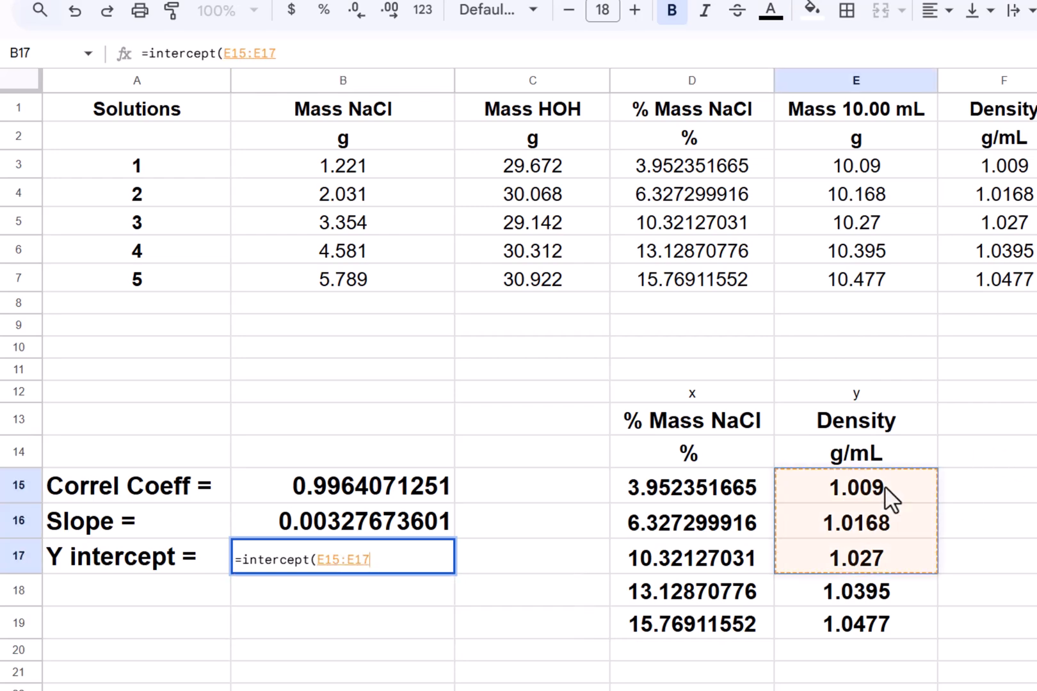
text(,)
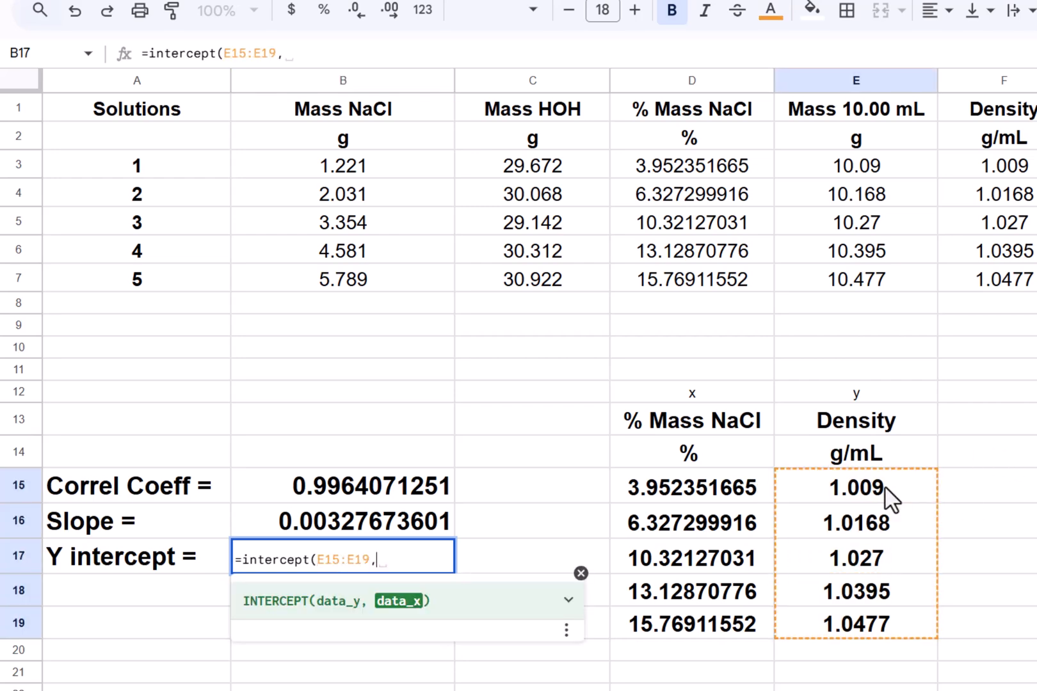
click(719, 491)
key(shift+Down)
key(shift+Down)
key(shift+Down)
key(shift+Down)
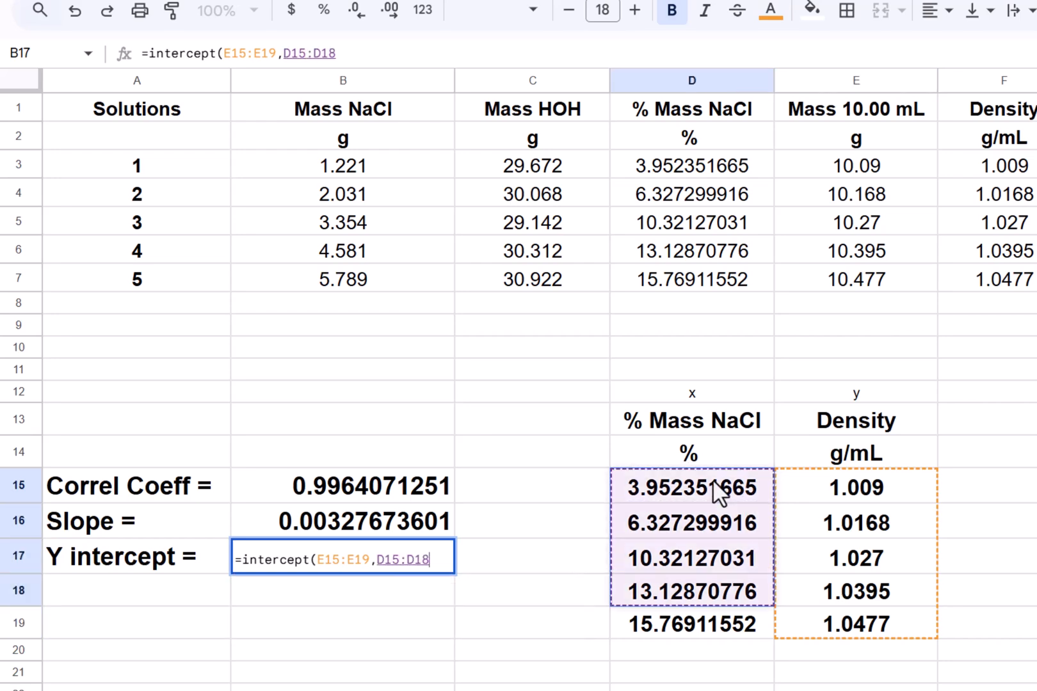
text())
key(Return)
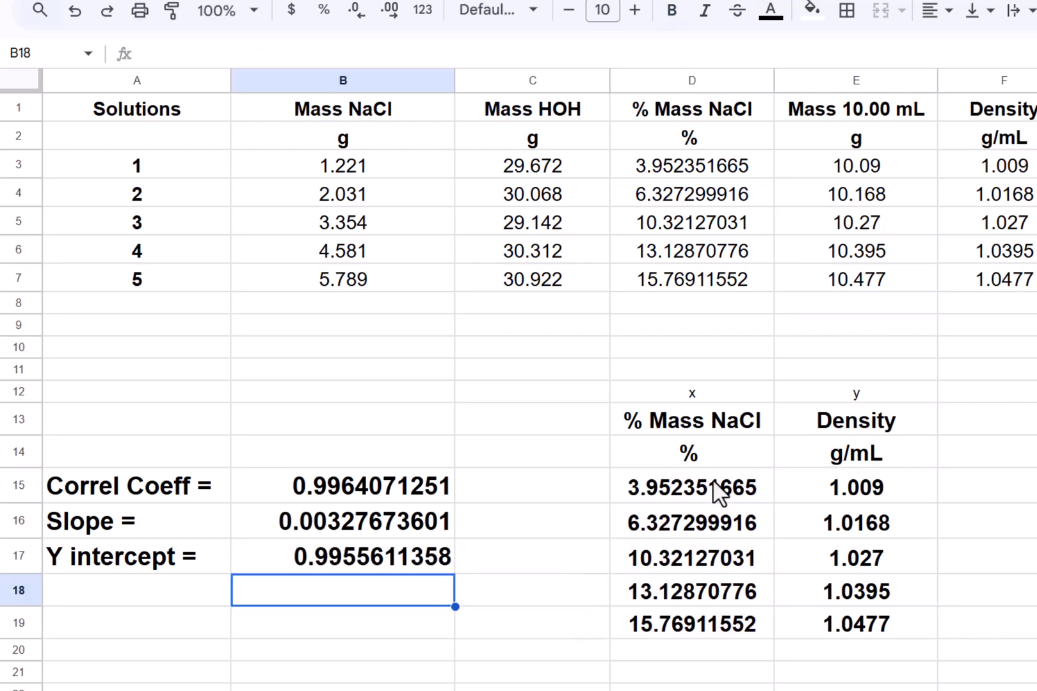
- Move back up to B15 to review the correlation coefficient formula
key(Up)
key(Up)
key(Up)
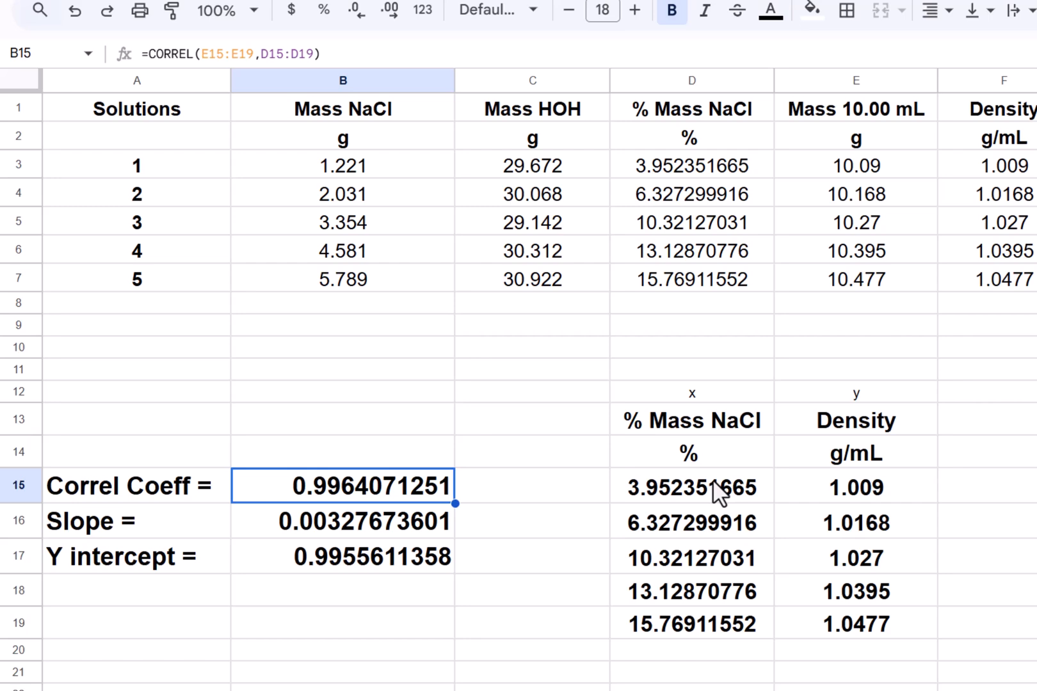
- Increase the decimal places of the density in E17 by one so it shows four decimals
click(898, 560)
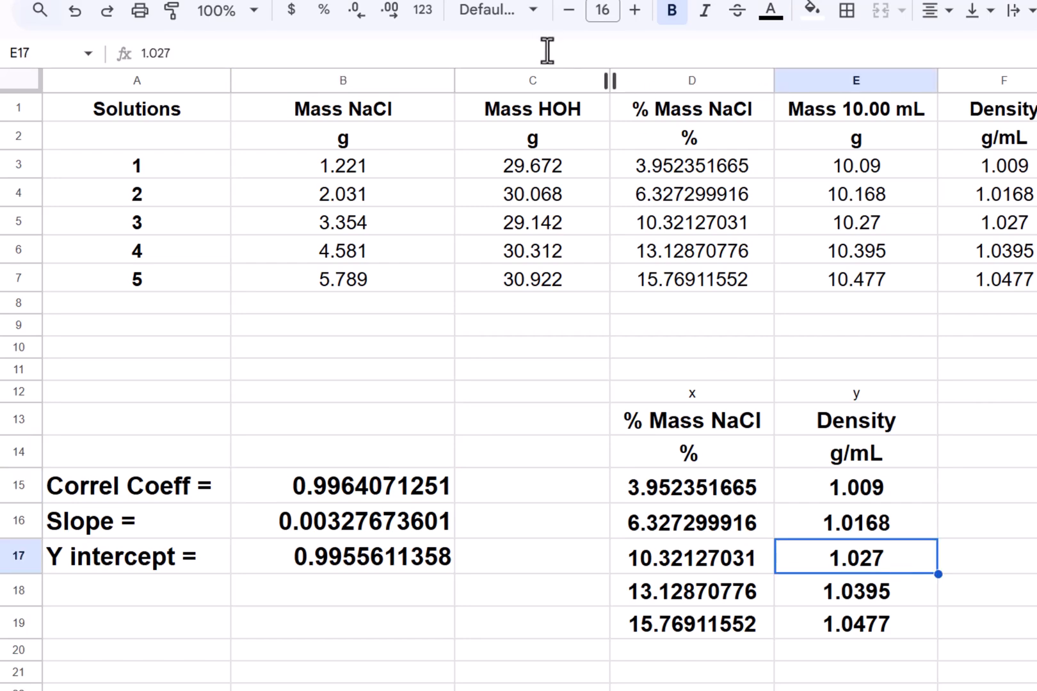
click(391, 11)
click(1036, 391)
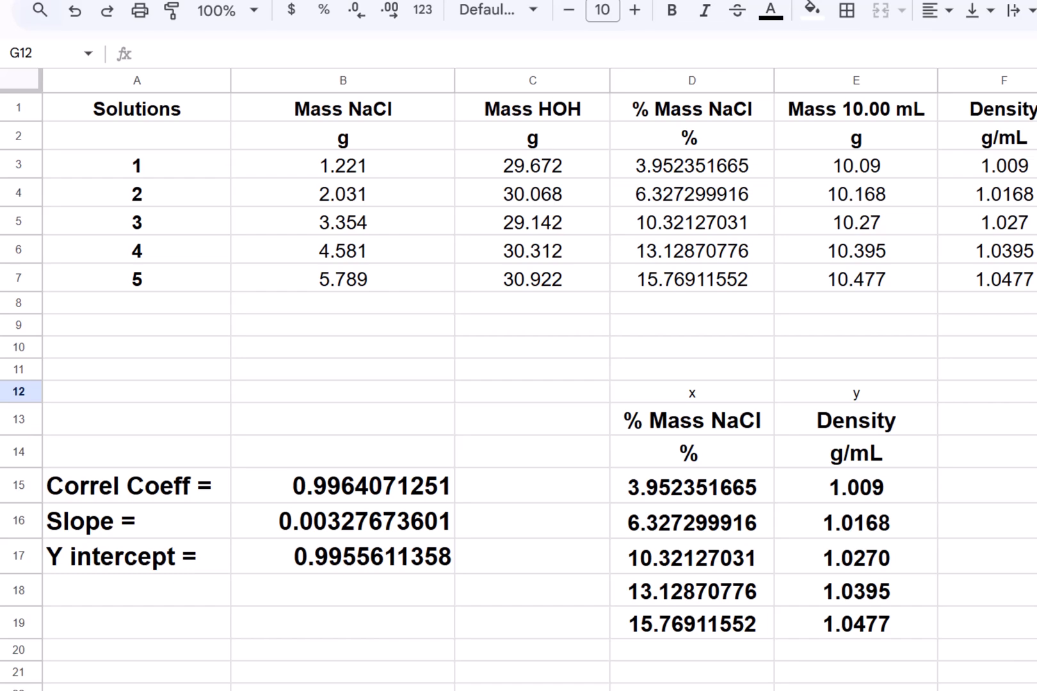
click(1036, 556)
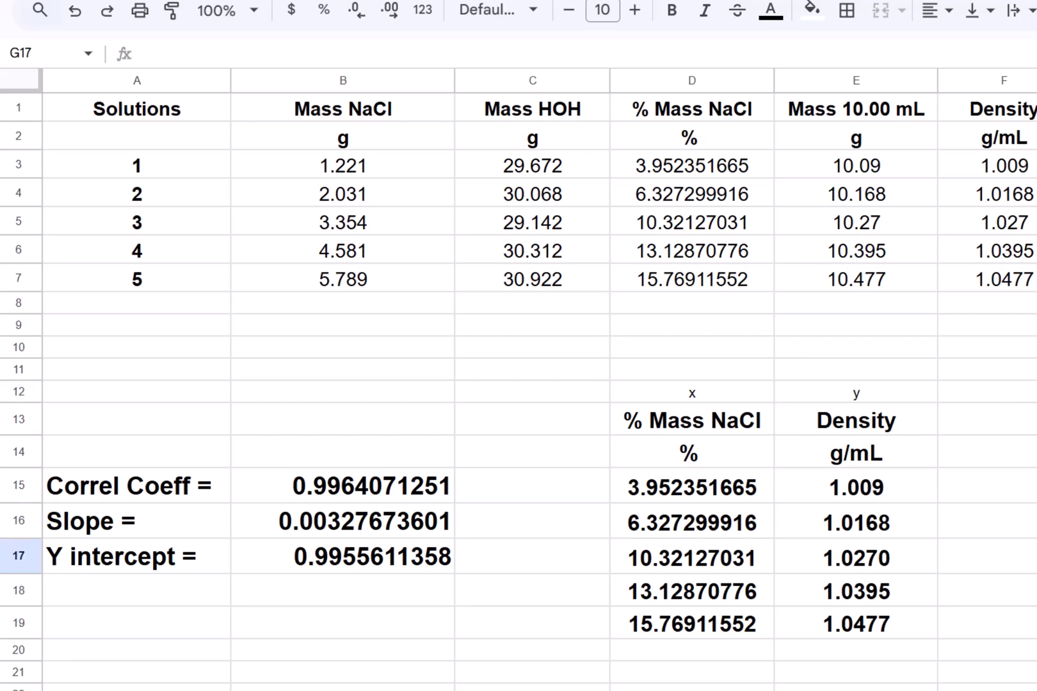
- Select the x–y data range D15:E19 of % mass NaCl and density values
click(684, 494)
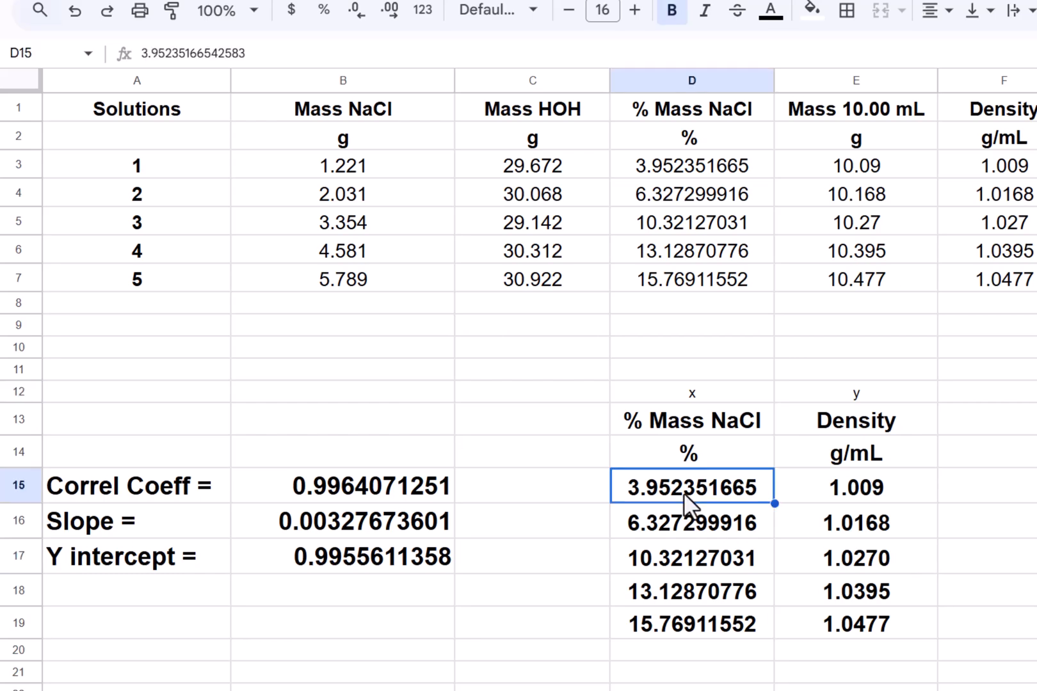
key(shift+Right)
key(shift+Down)
key(shift+Down)
key(shift+Down)
key(shift+Down)
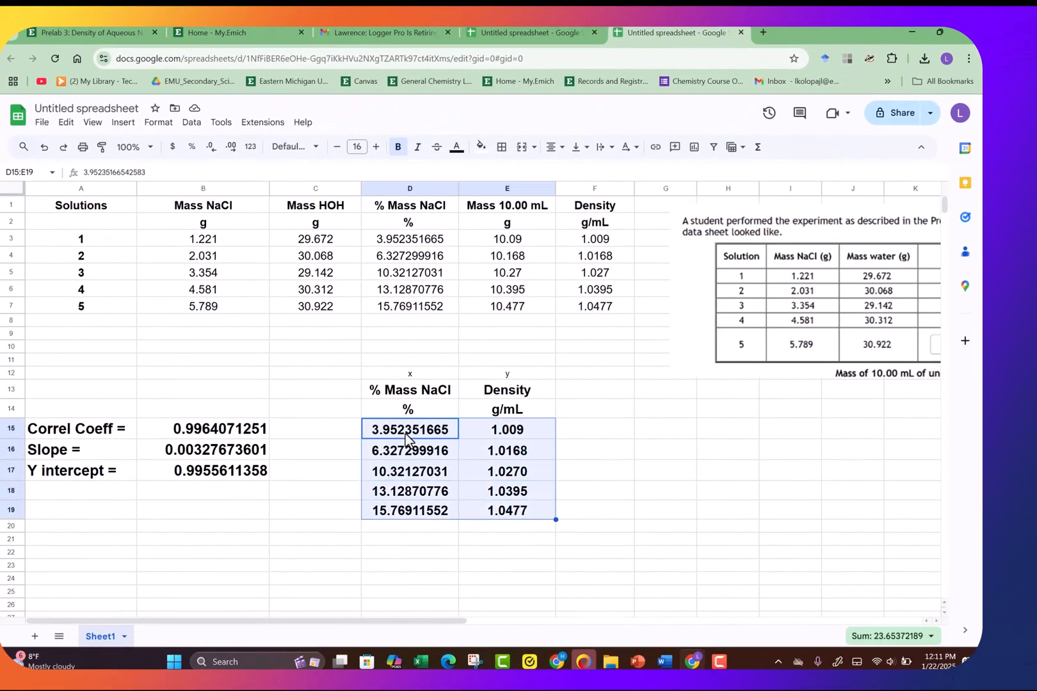
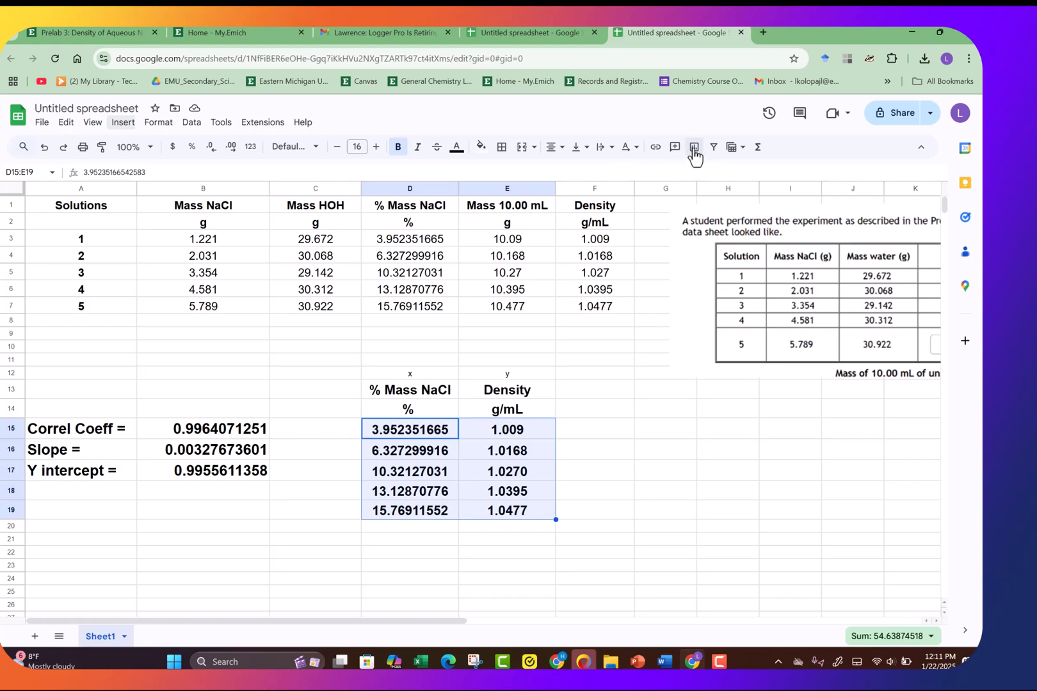
- Insert a scatter chart from the selected data and remove the g/mL series so only % remains
click(694, 148)
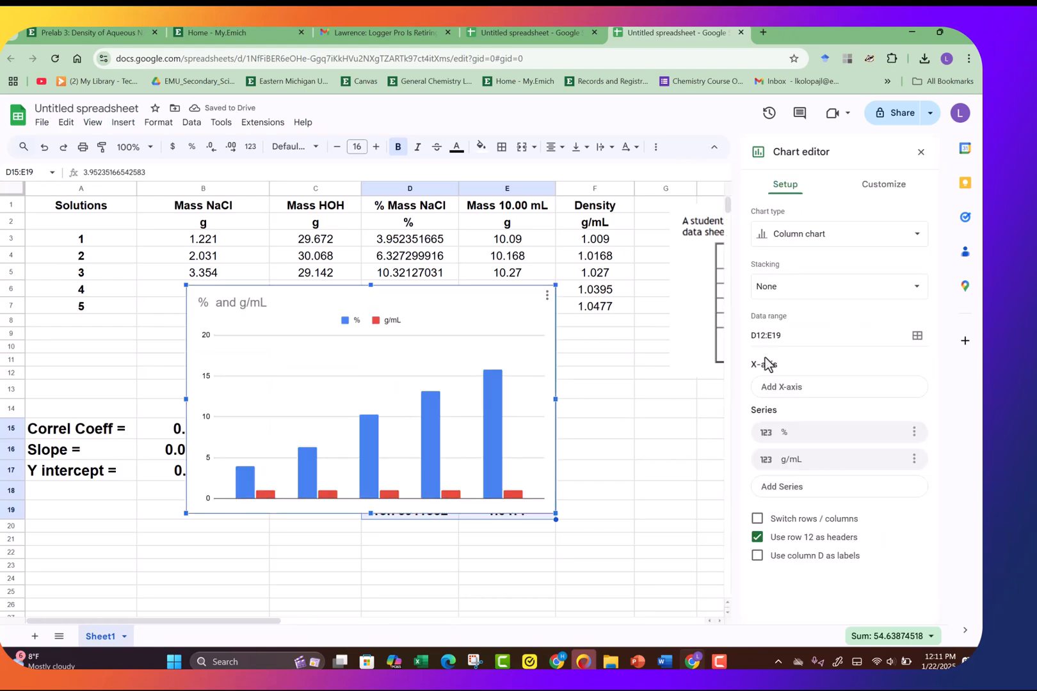
click(915, 242)
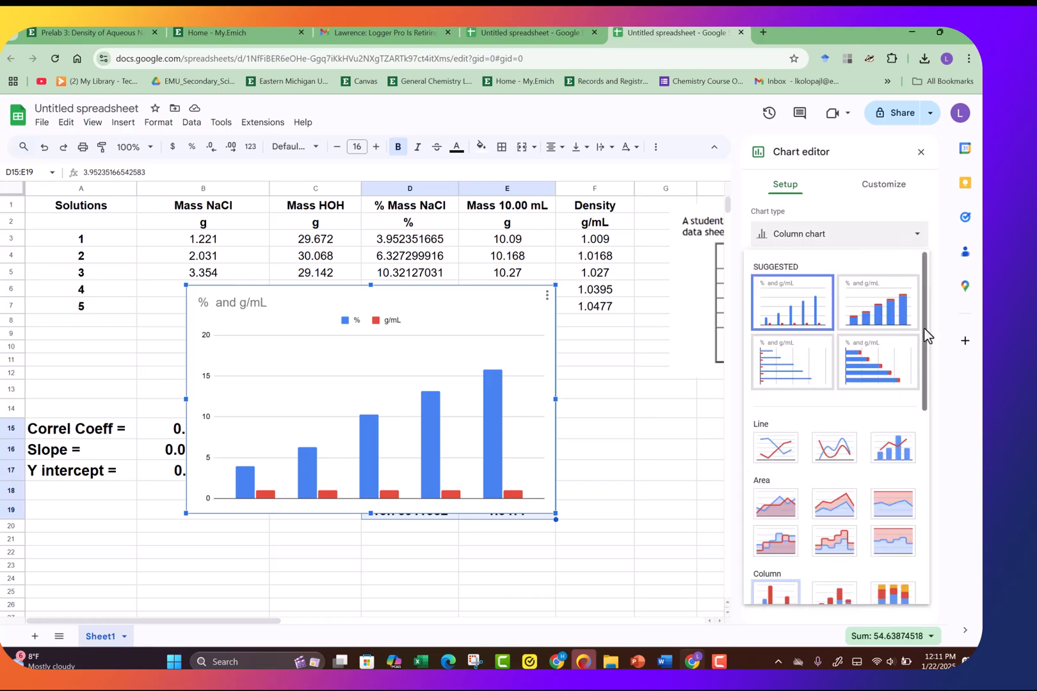
drag(926, 335, 949, 433)
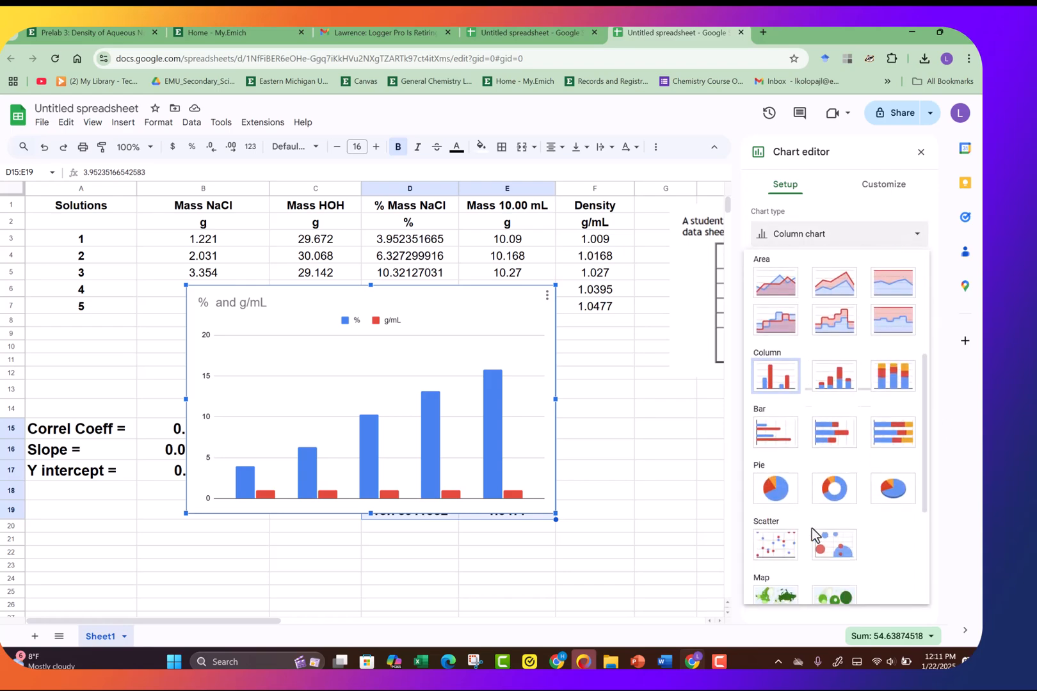
click(779, 550)
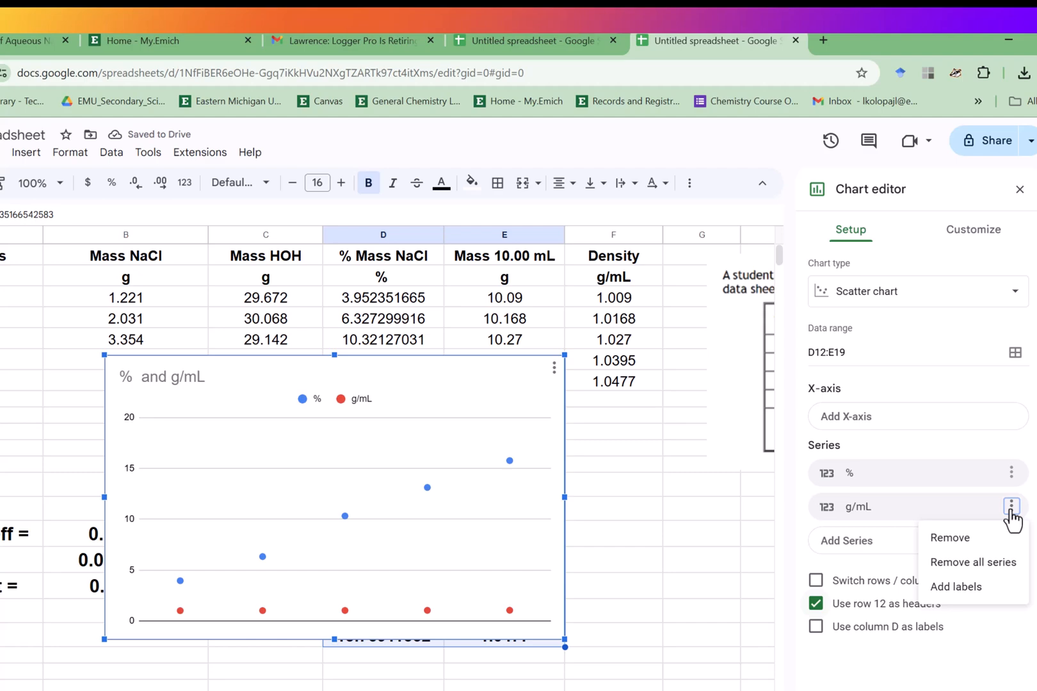
click(960, 540)
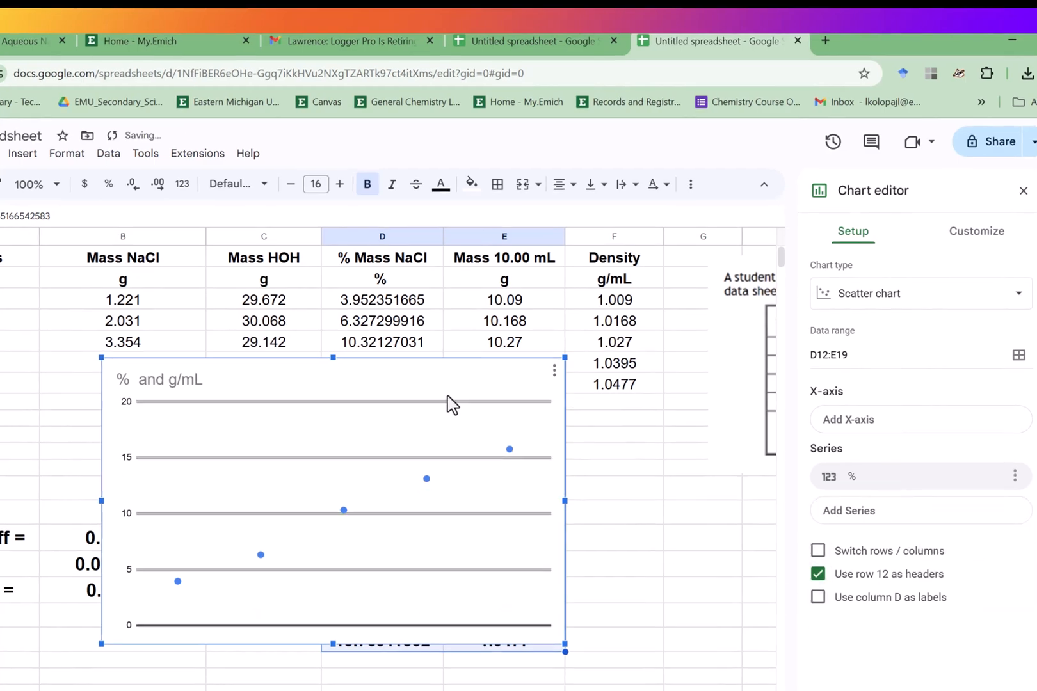
- Move the chart over the sheet and enlarge it so it covers the table's lower area
drag(448, 398, 564, 420)
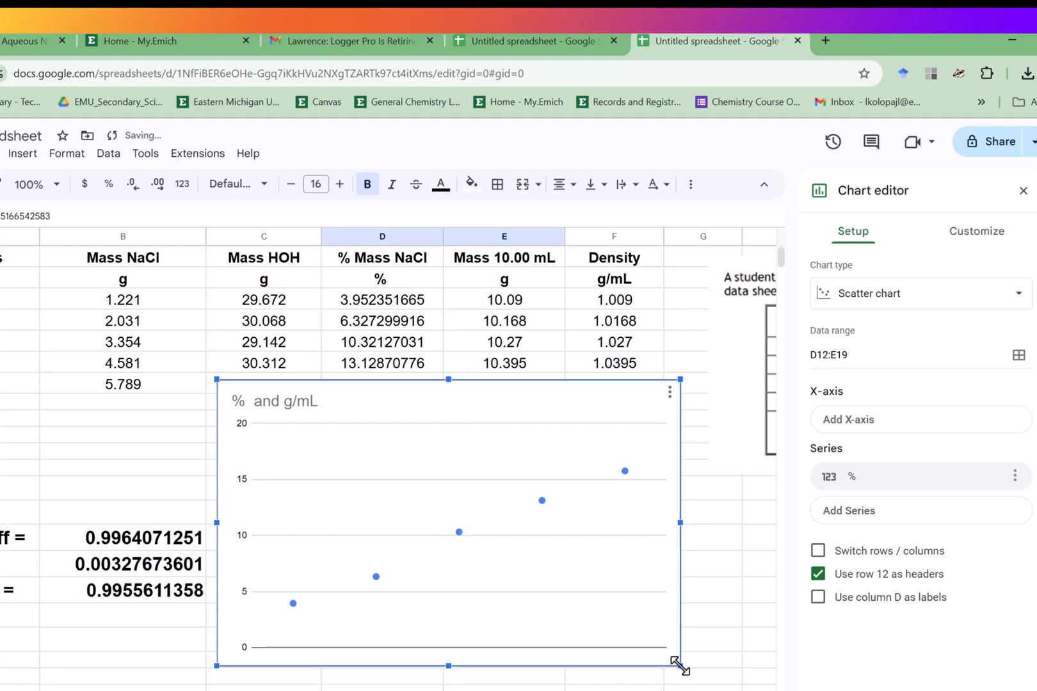
drag(679, 666, 764, 690)
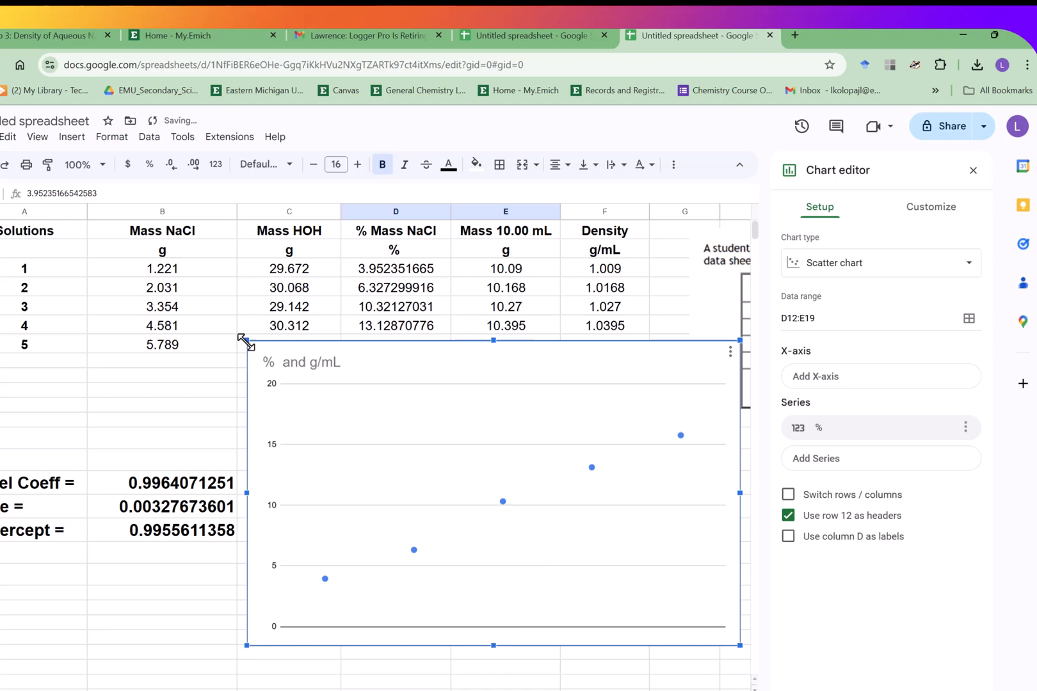
drag(241, 339, 117, 263)
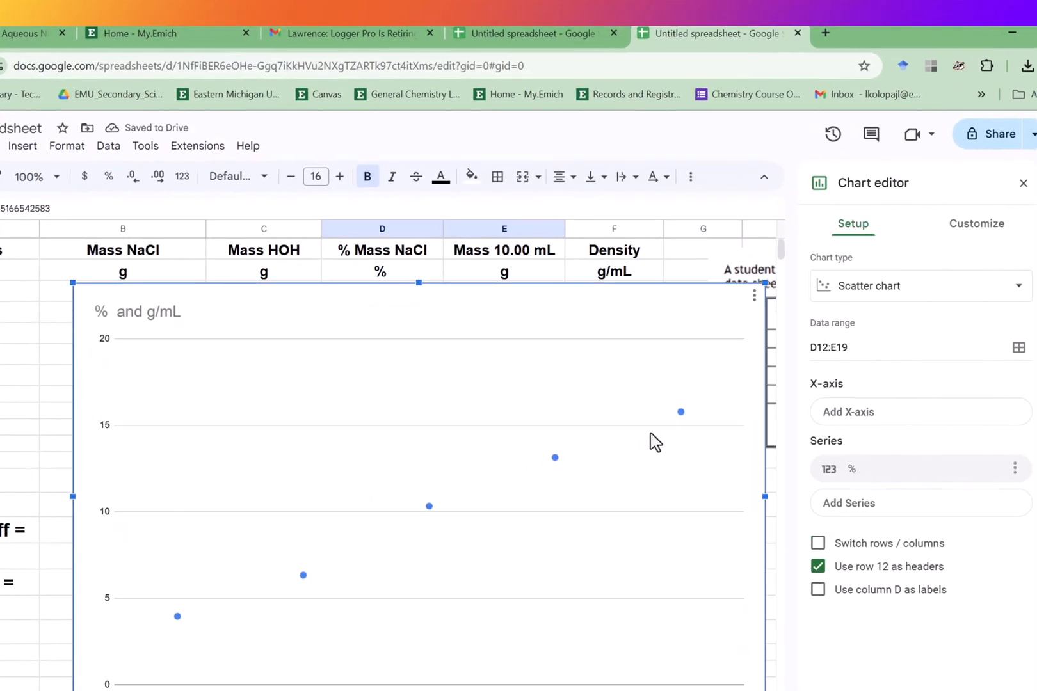
- Add a trendline to the chart's data series
click(989, 232)
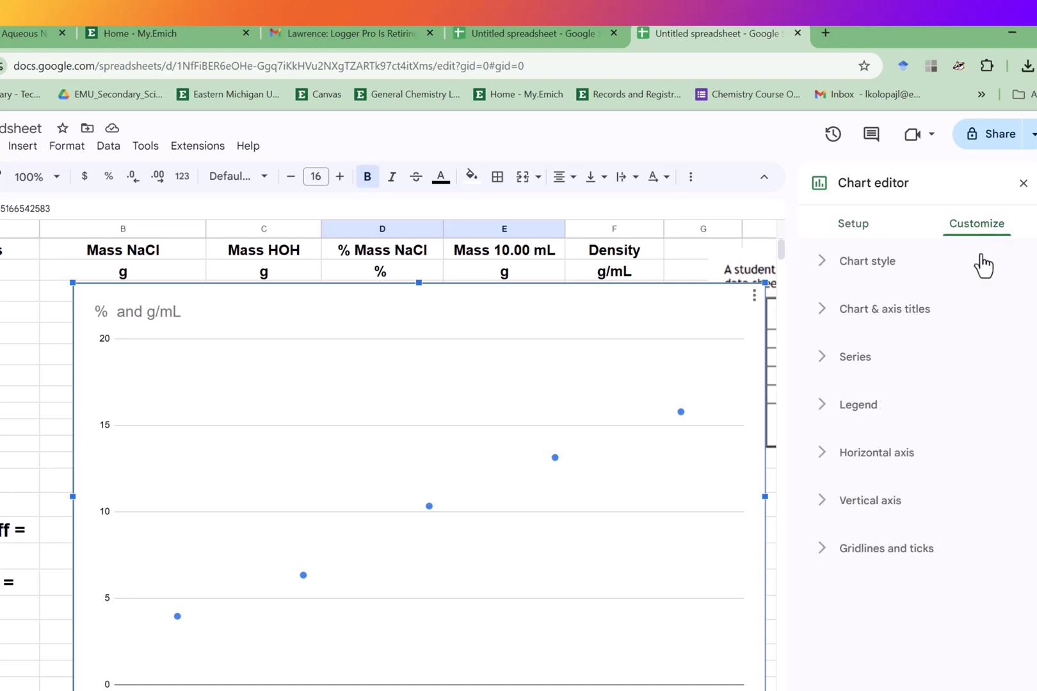
click(890, 366)
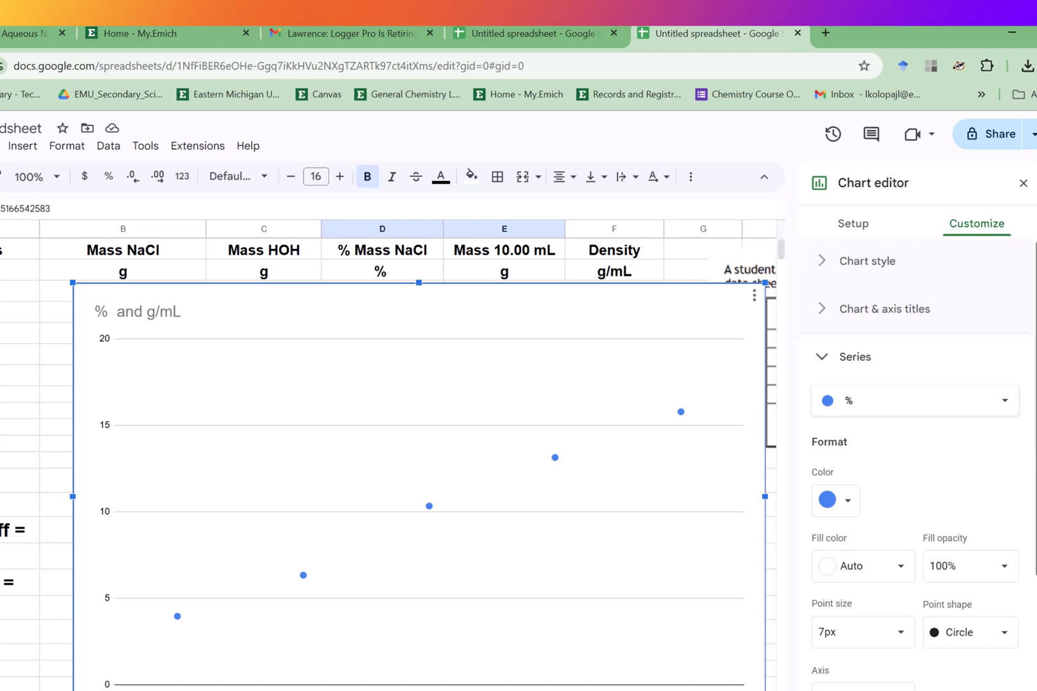
scroll(898, 620, down, 4)
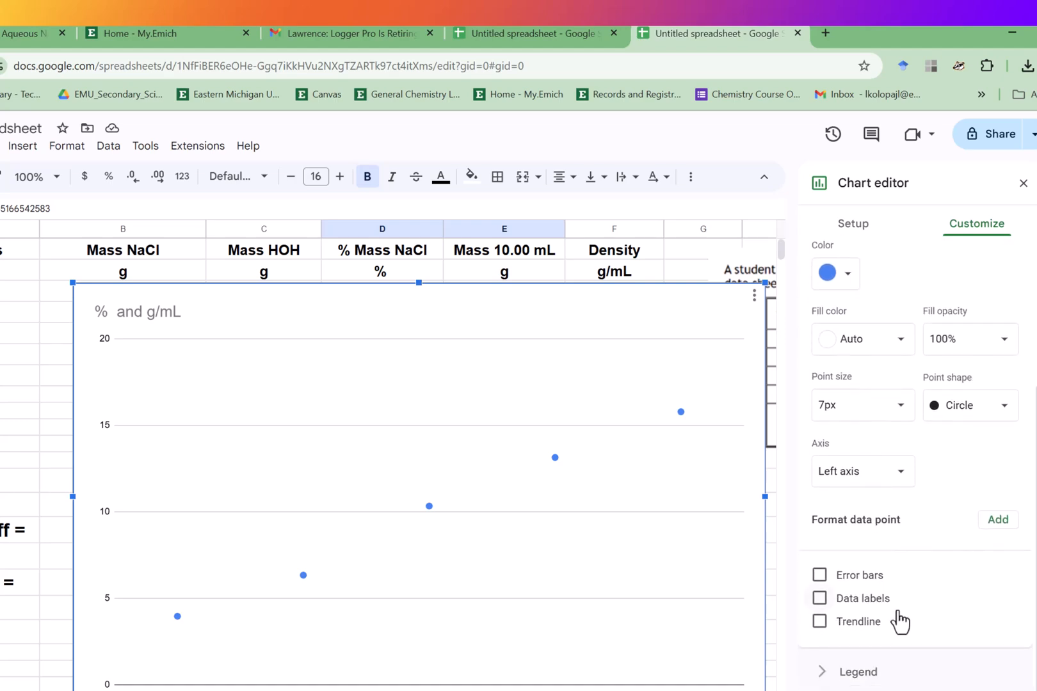
click(826, 629)
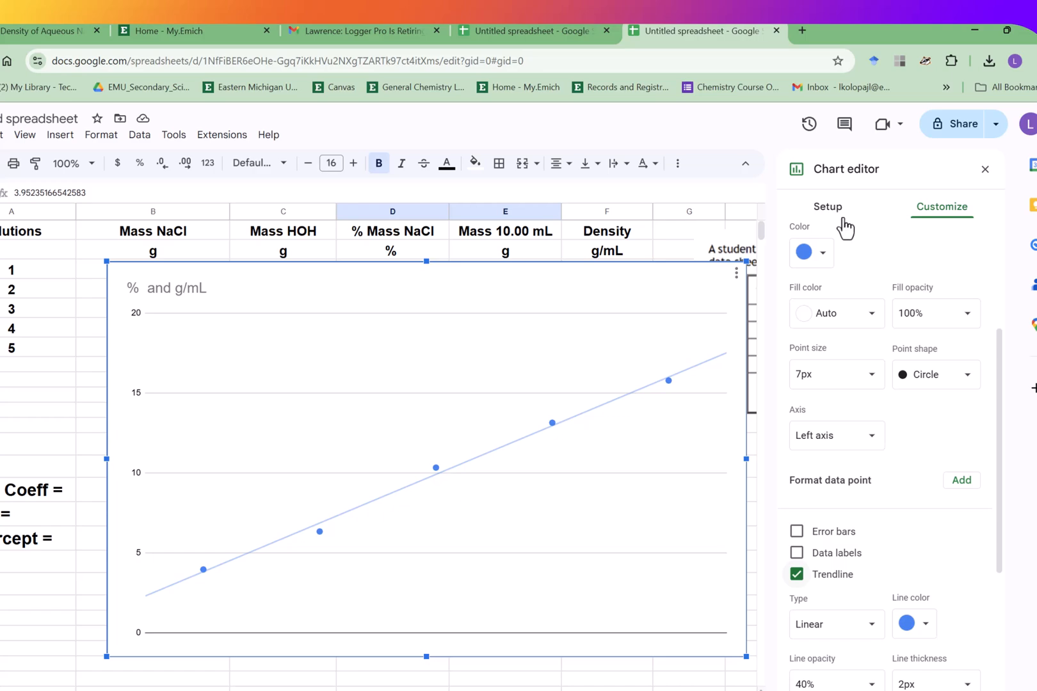
- Replace the chart title with "Density vs Mass%"
drag(1000, 366, 989, 221)
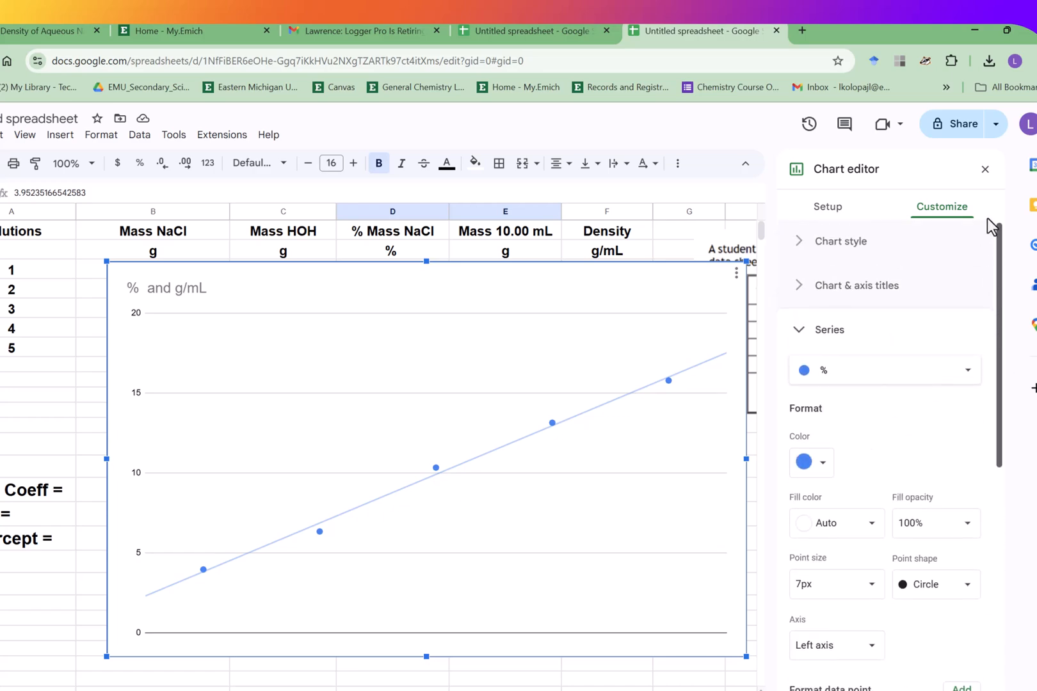
click(886, 296)
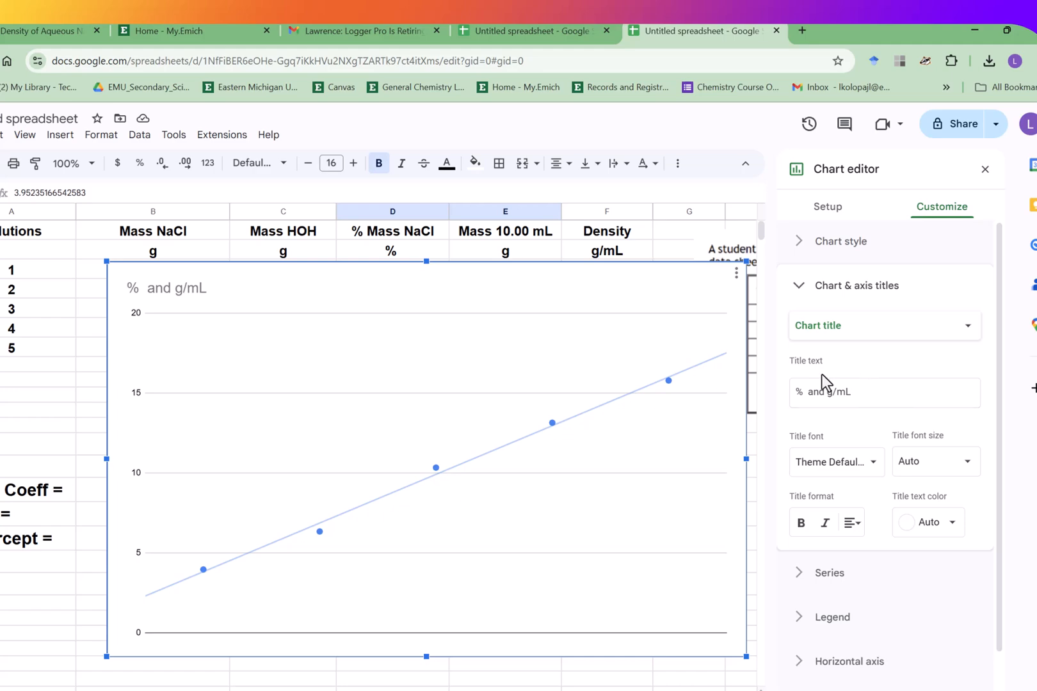
click(859, 385)
drag(859, 385, 771, 385)
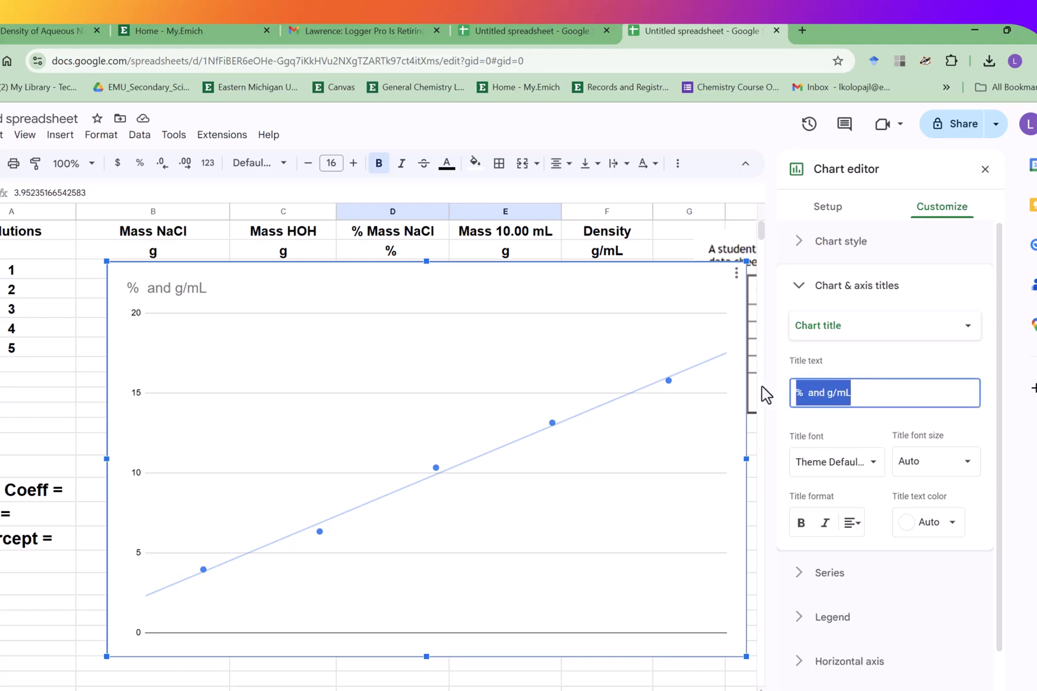
text(Densit)
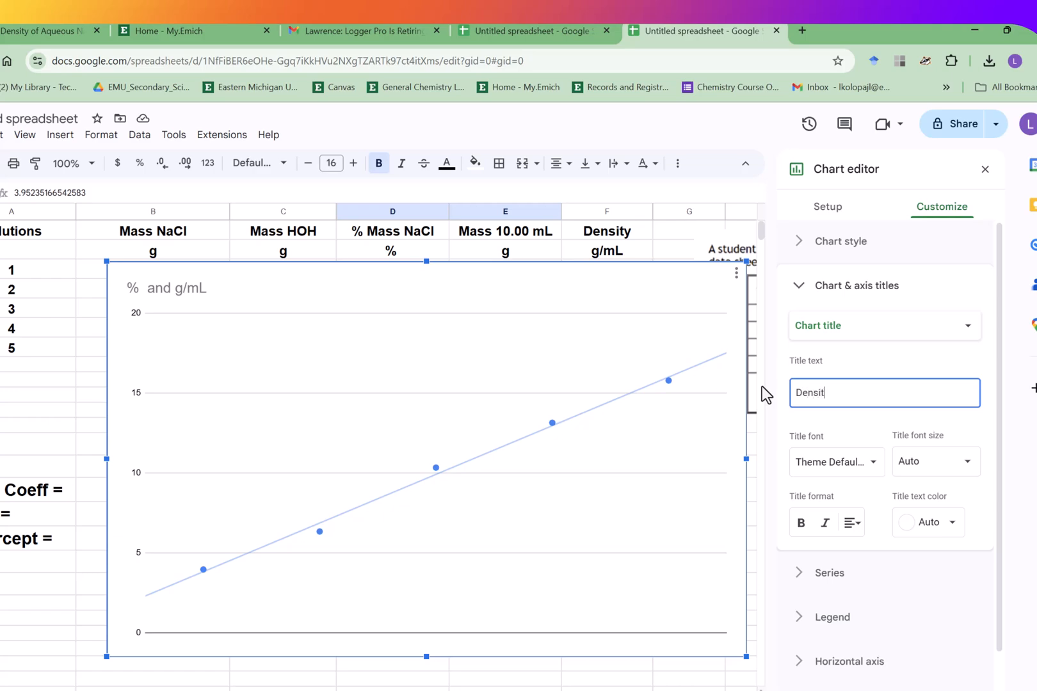
text(y vs Mass%)
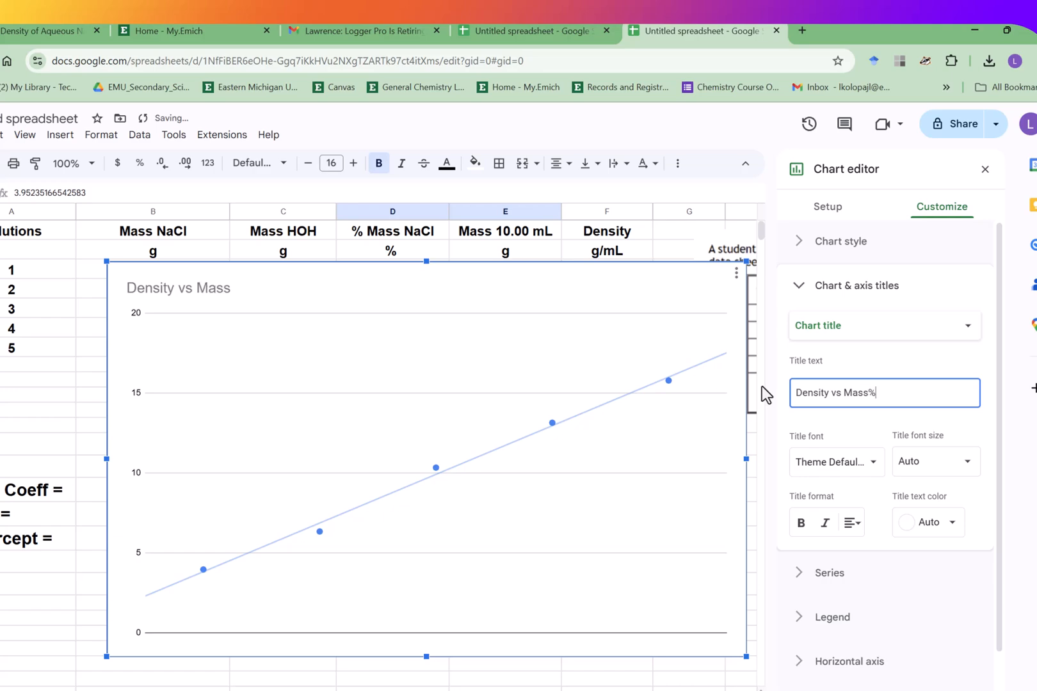
- Center the chart title, make it bold and set its font size to 20
click(794, 396)
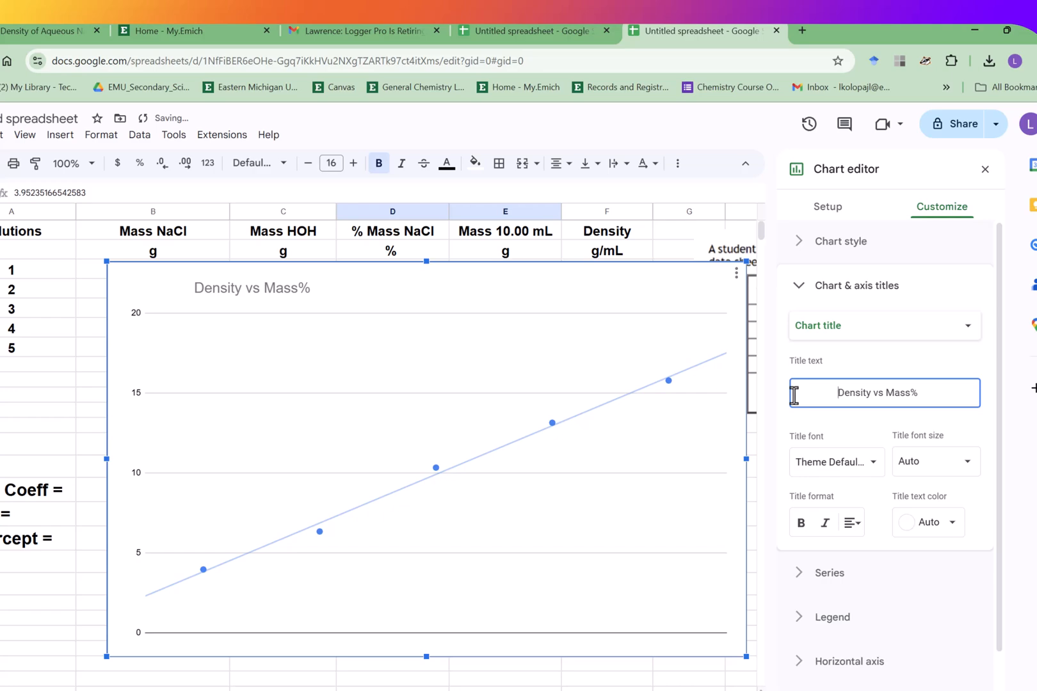
click(800, 523)
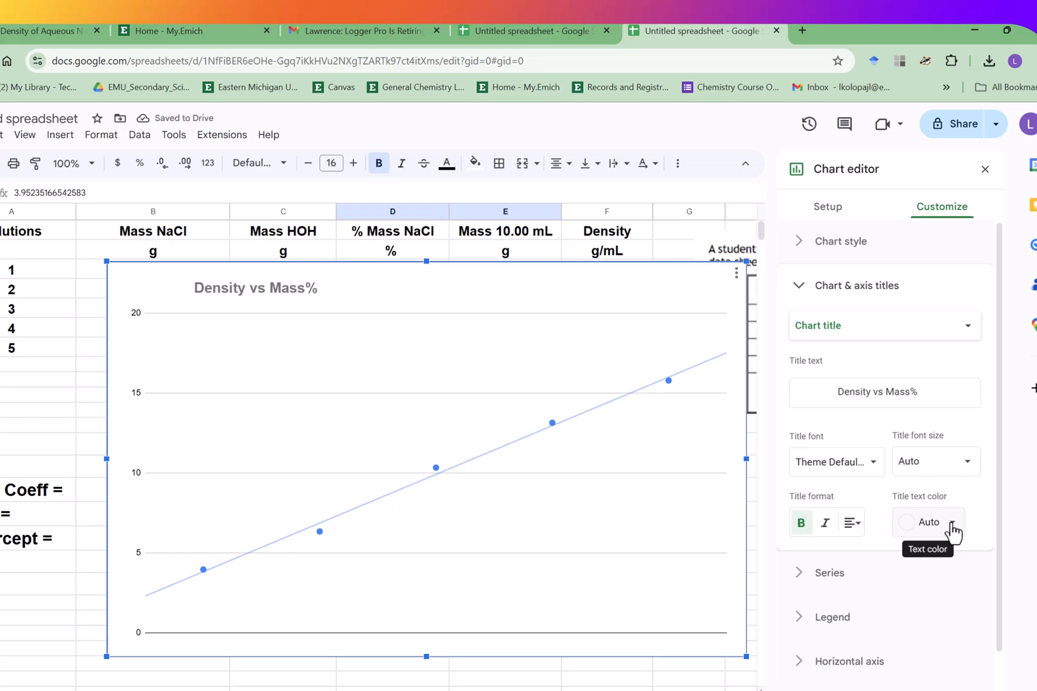
click(965, 467)
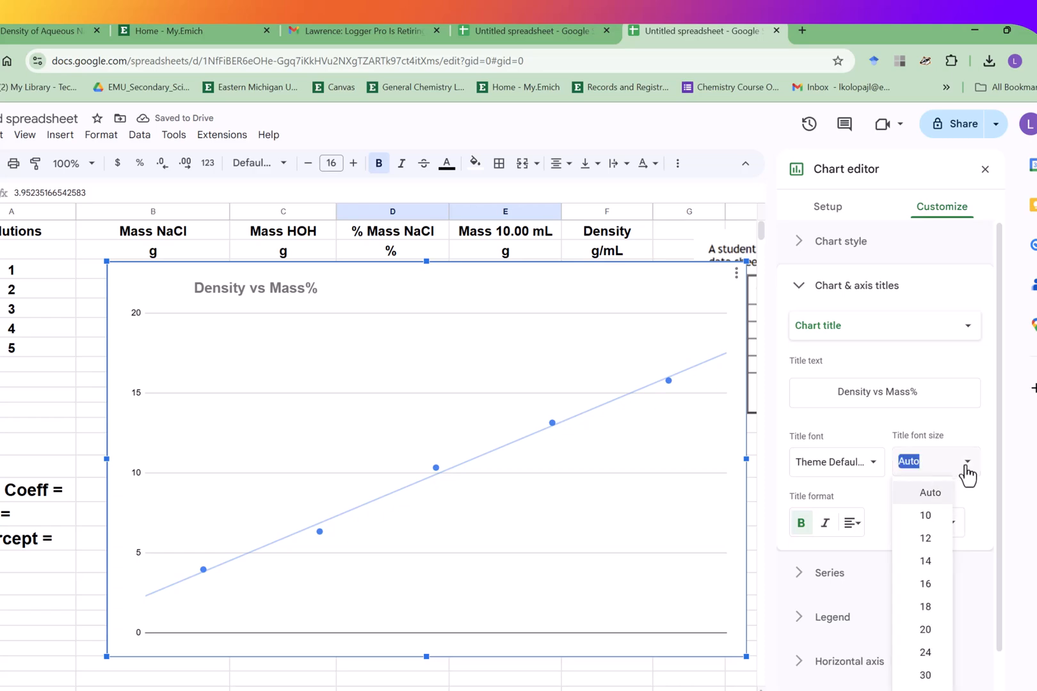
click(936, 630)
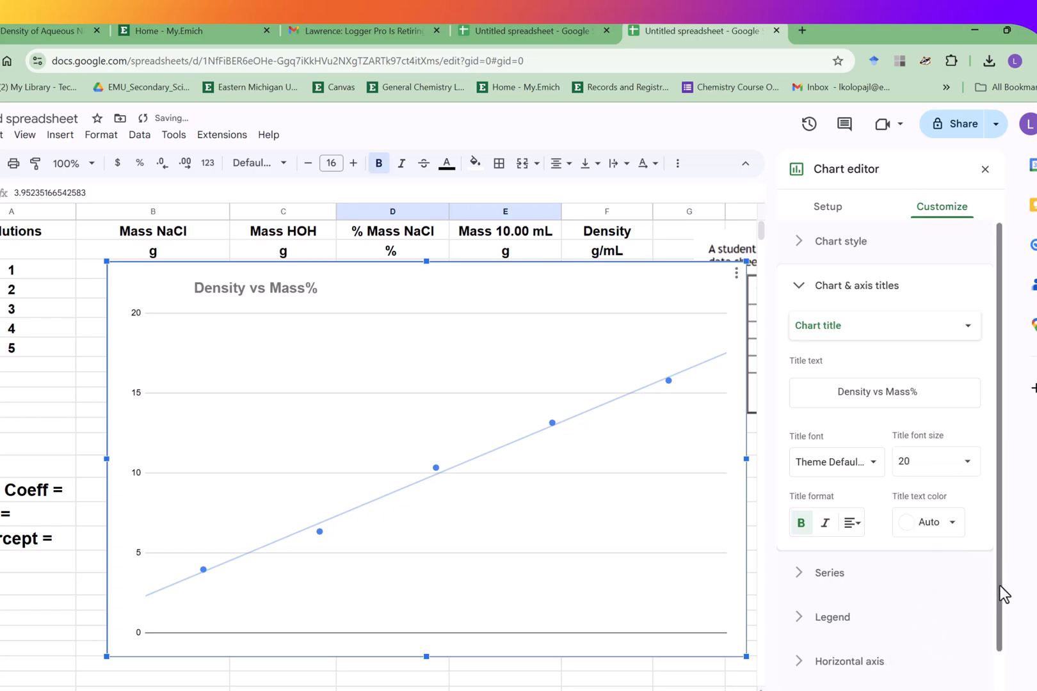
- Format the horizontal axis labels with font size 20, red text color and bold
drag(1000, 586, 1006, 656)
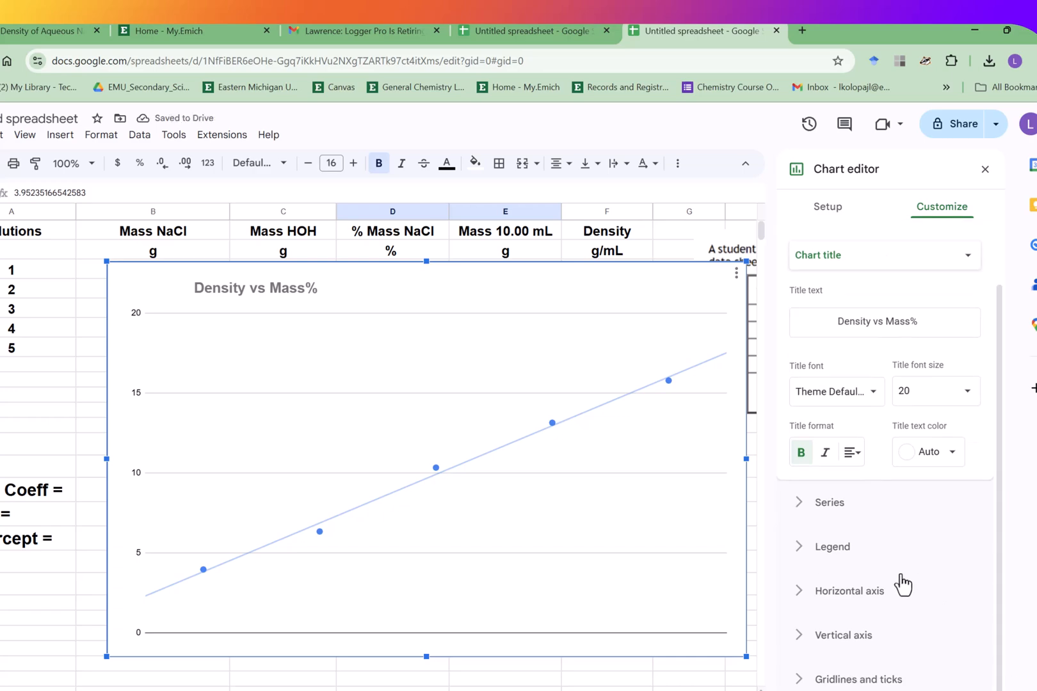
click(888, 599)
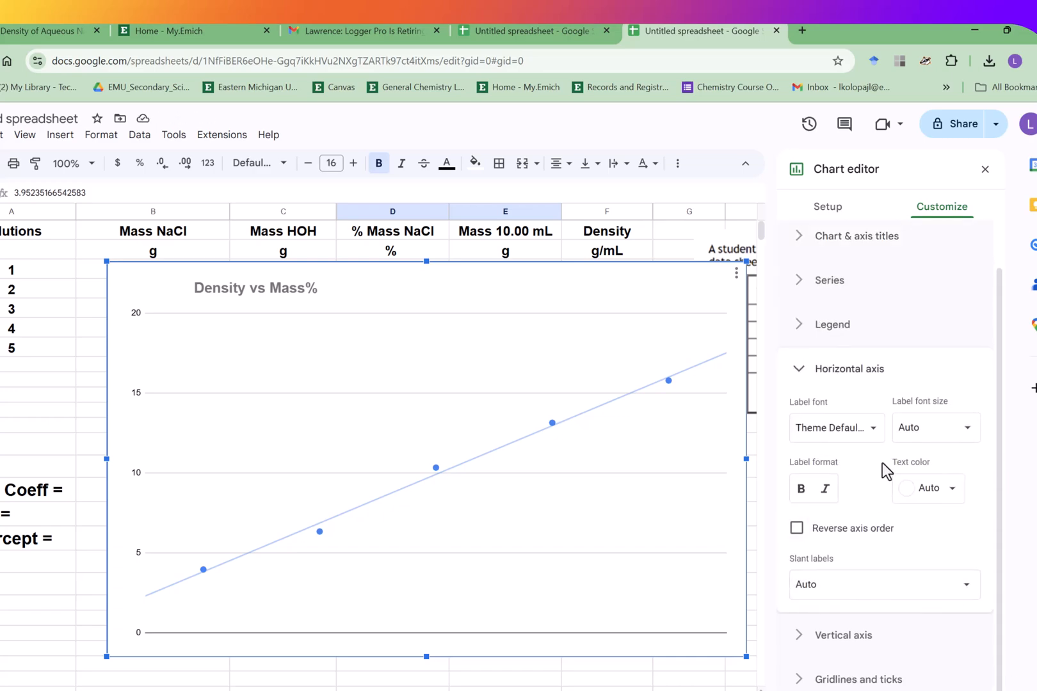
click(967, 435)
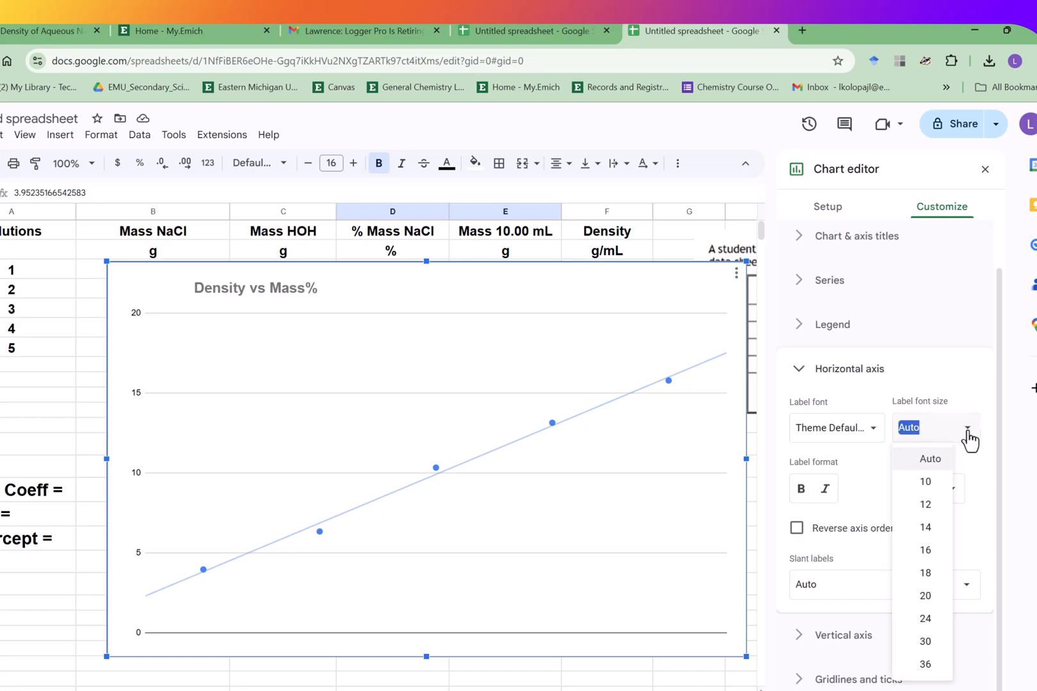
click(939, 605)
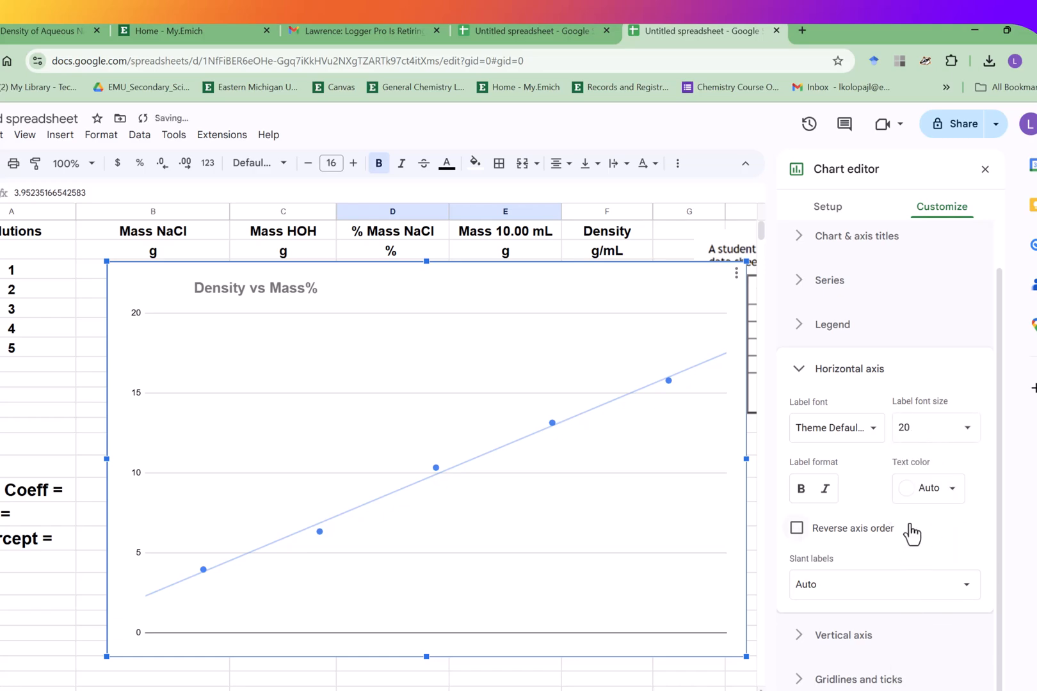
click(954, 494)
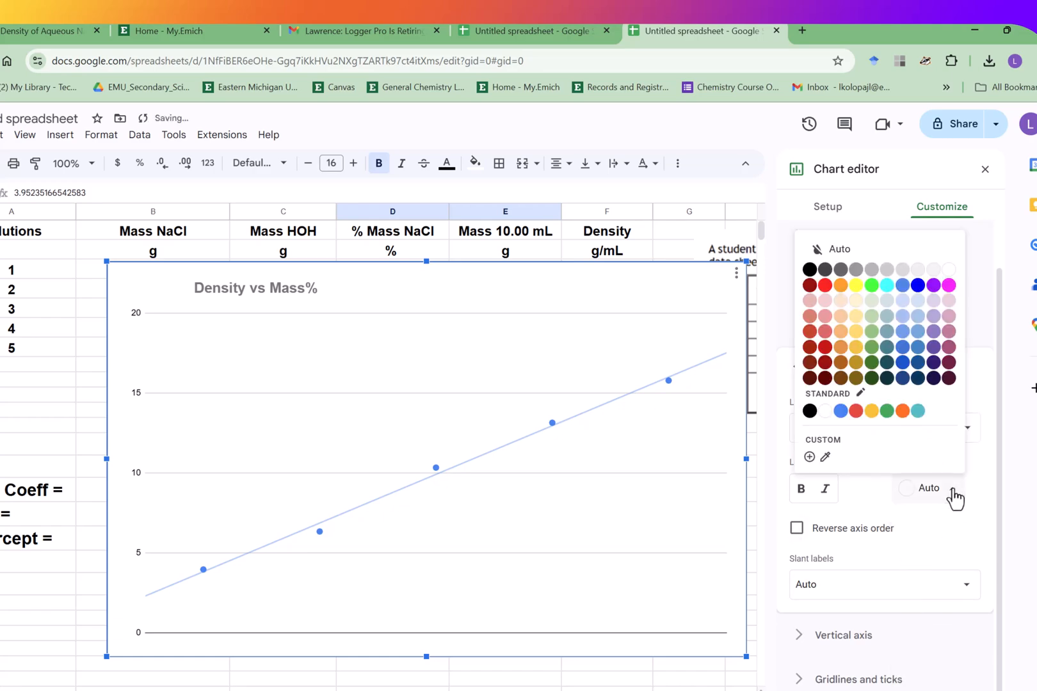
click(825, 286)
click(799, 496)
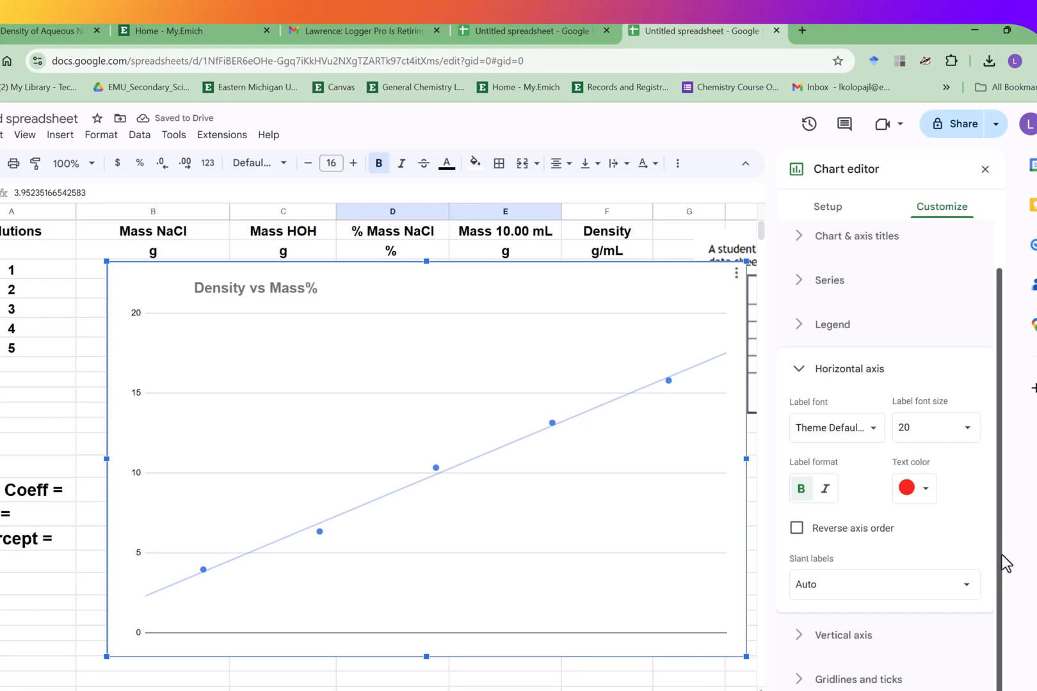
scroll(998, 493, up, 1)
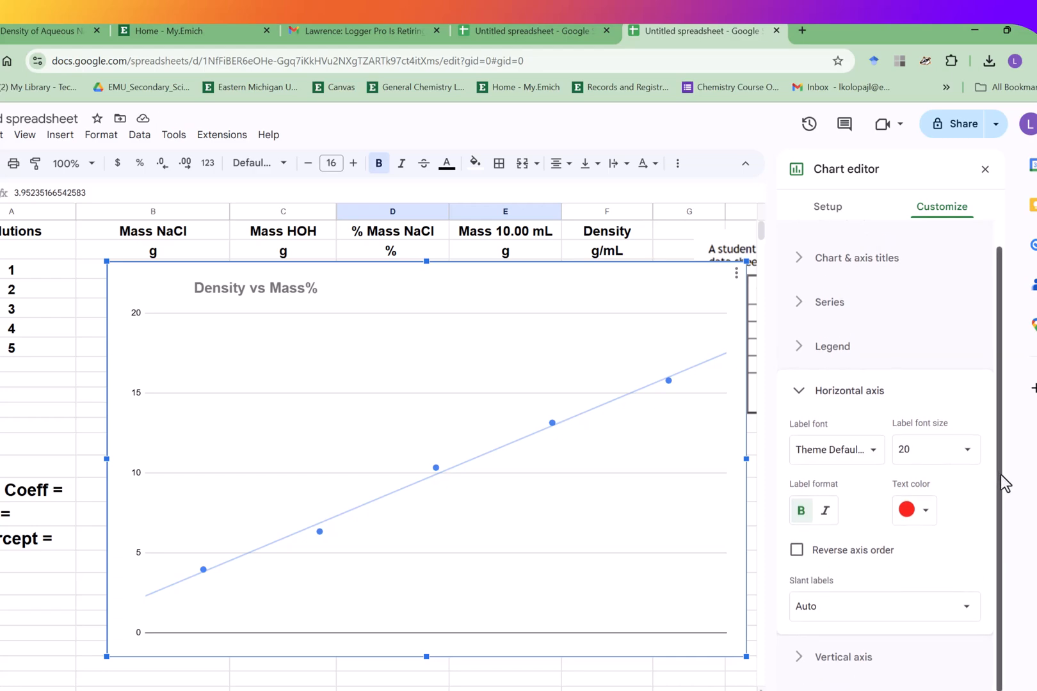
drag(996, 493, 996, 484)
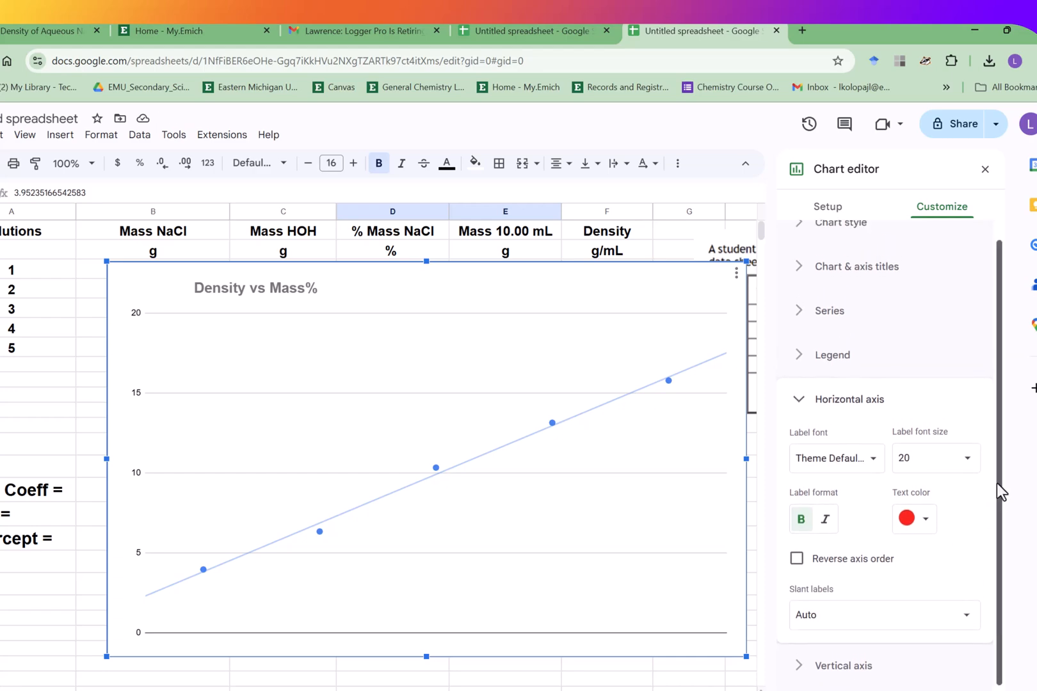
click(966, 617)
click(968, 626)
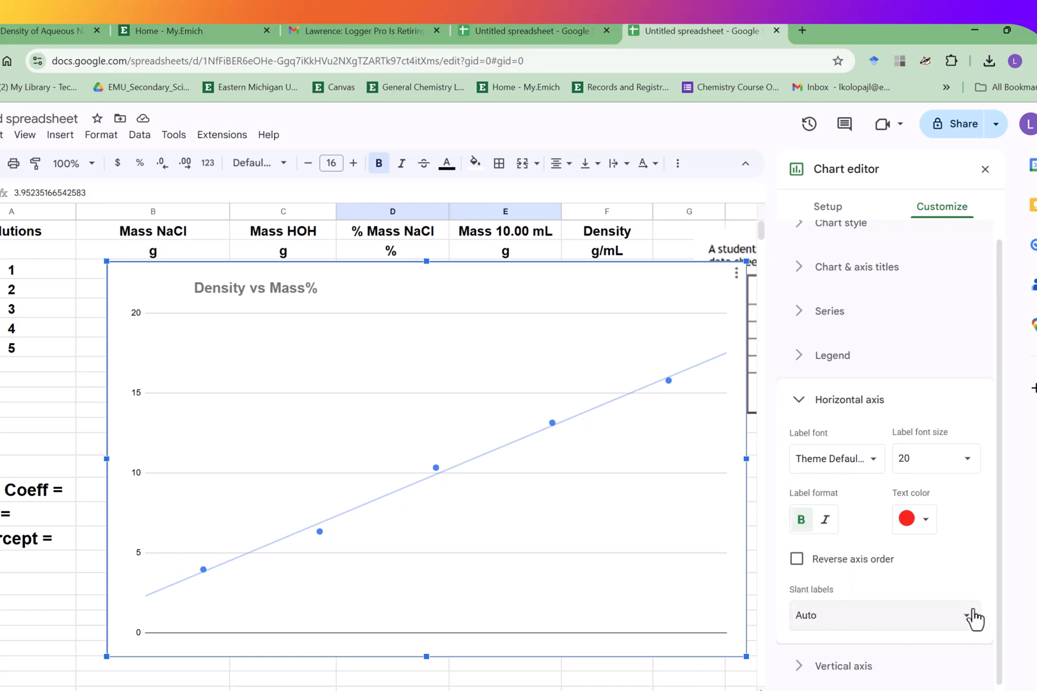
drag(998, 582, 1000, 558)
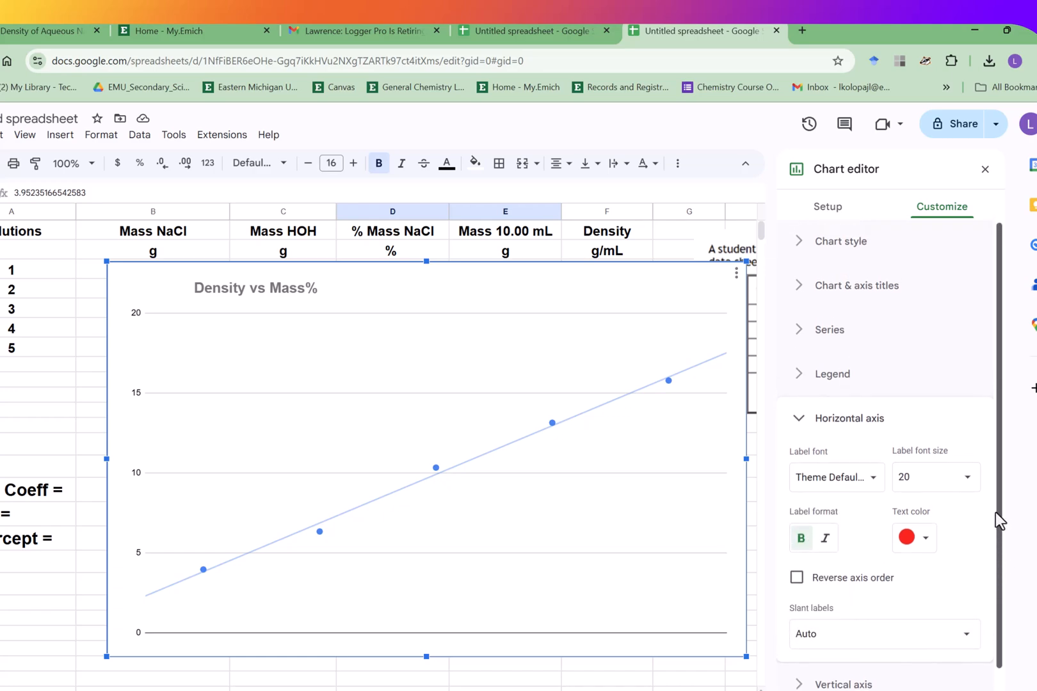
- Close the chart editor, then reopen it on the chart's customization options
click(650, 680)
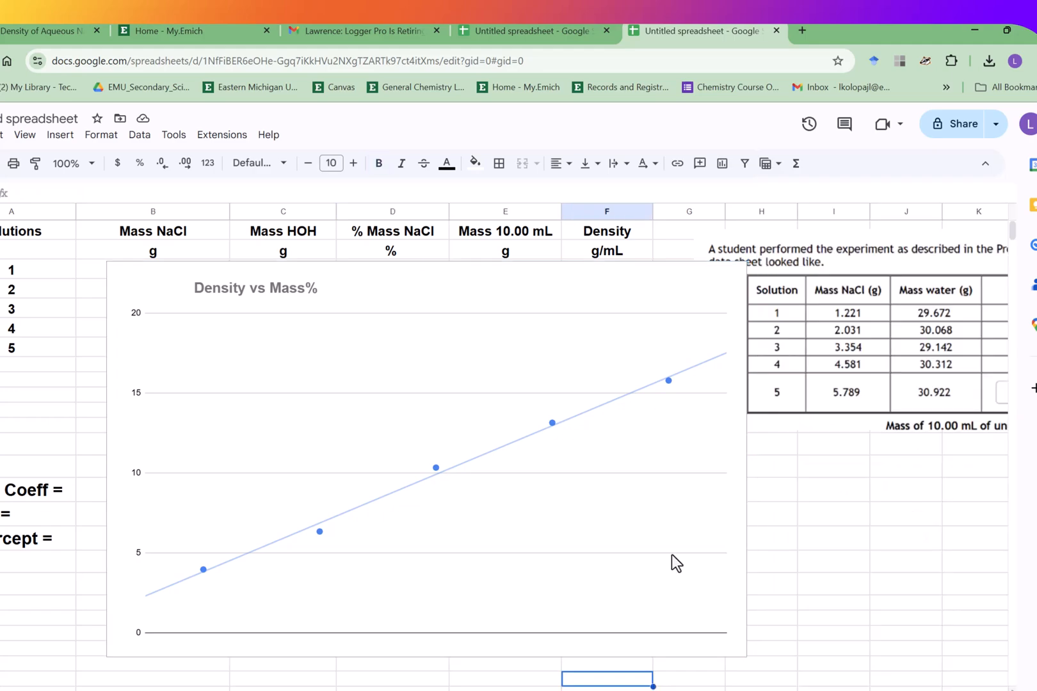
click(641, 301)
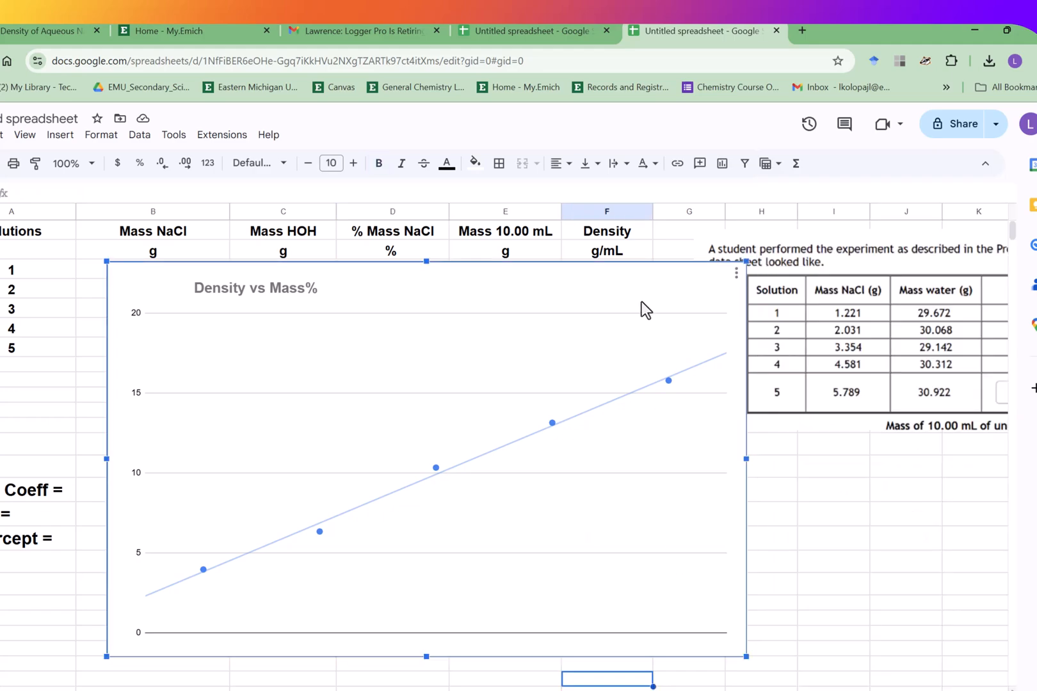
click(736, 276)
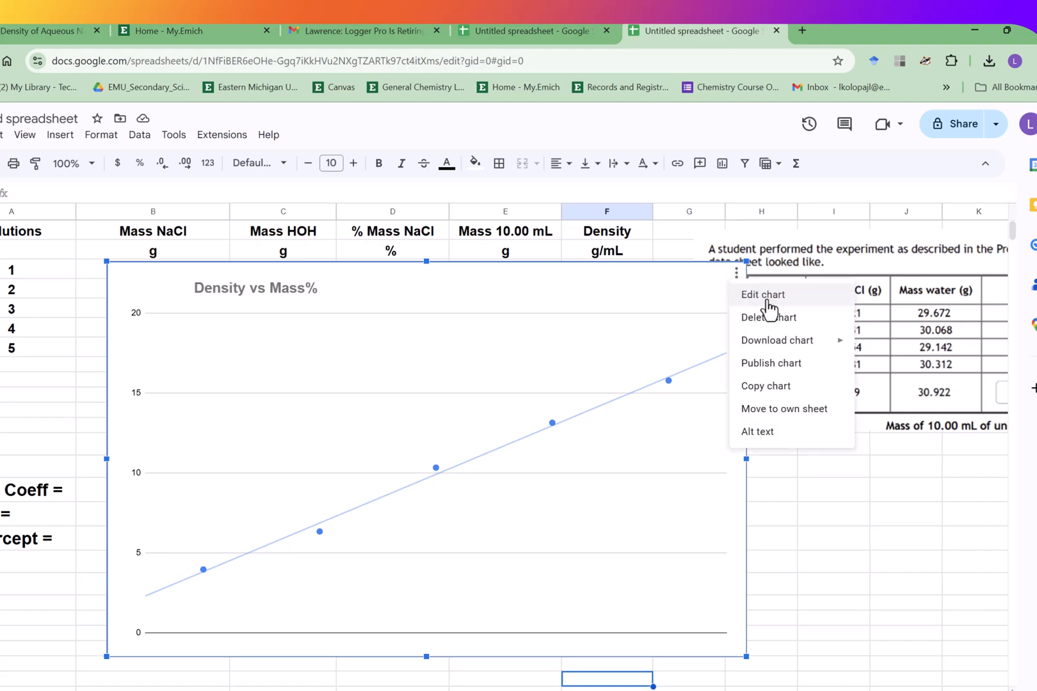
click(765, 296)
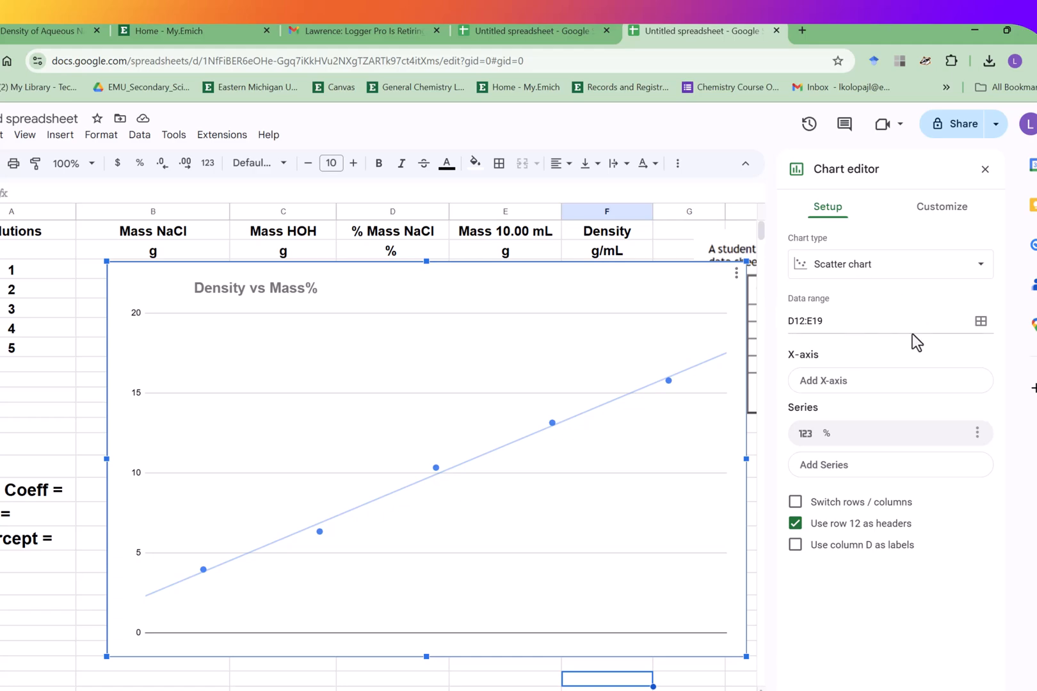
click(944, 218)
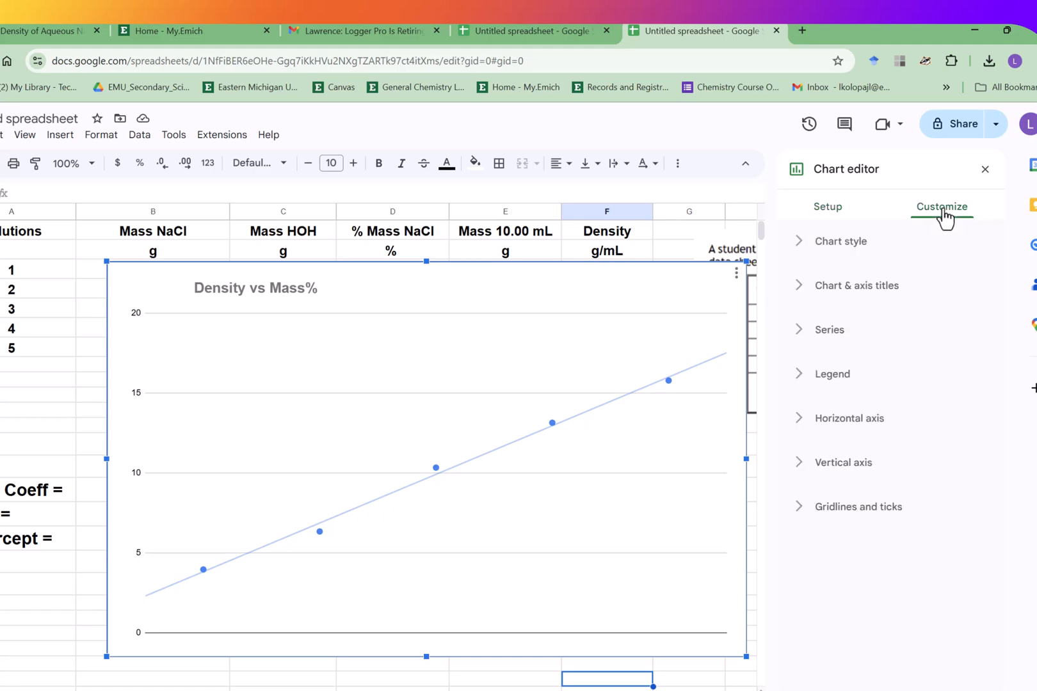
- Add the horizontal axis title "% Mass in %"
click(893, 292)
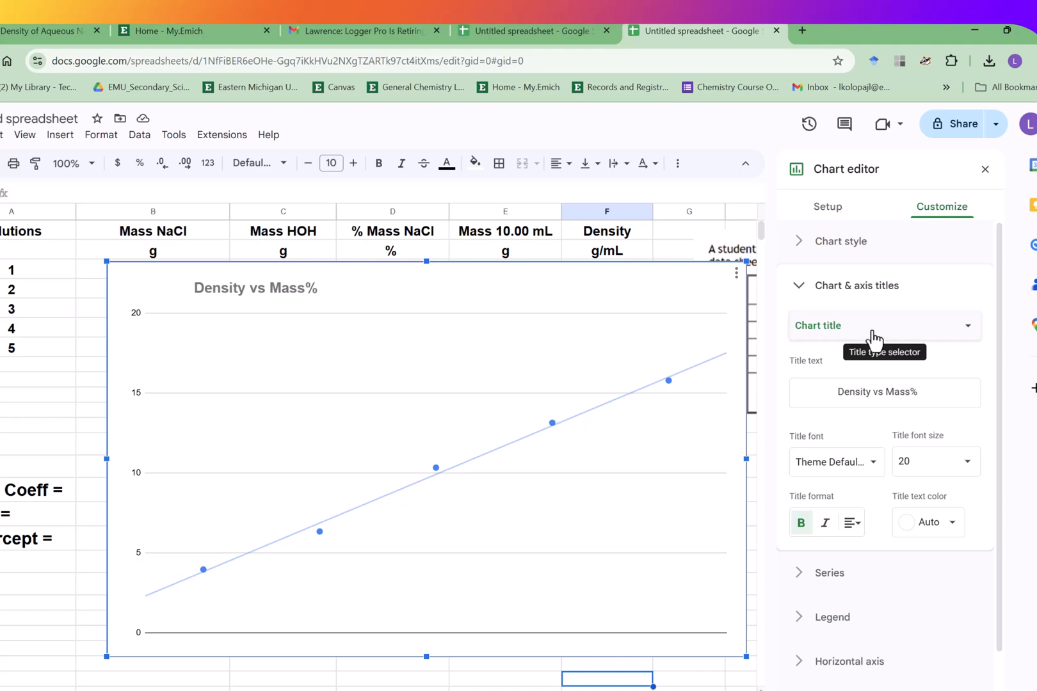
click(967, 331)
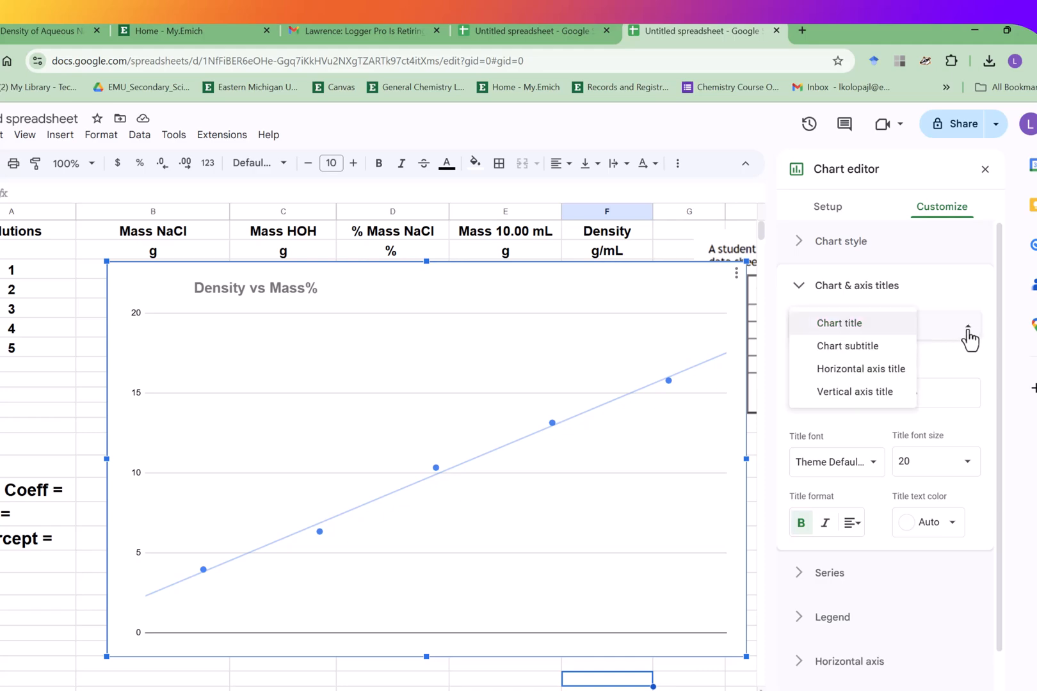
click(891, 377)
click(890, 386)
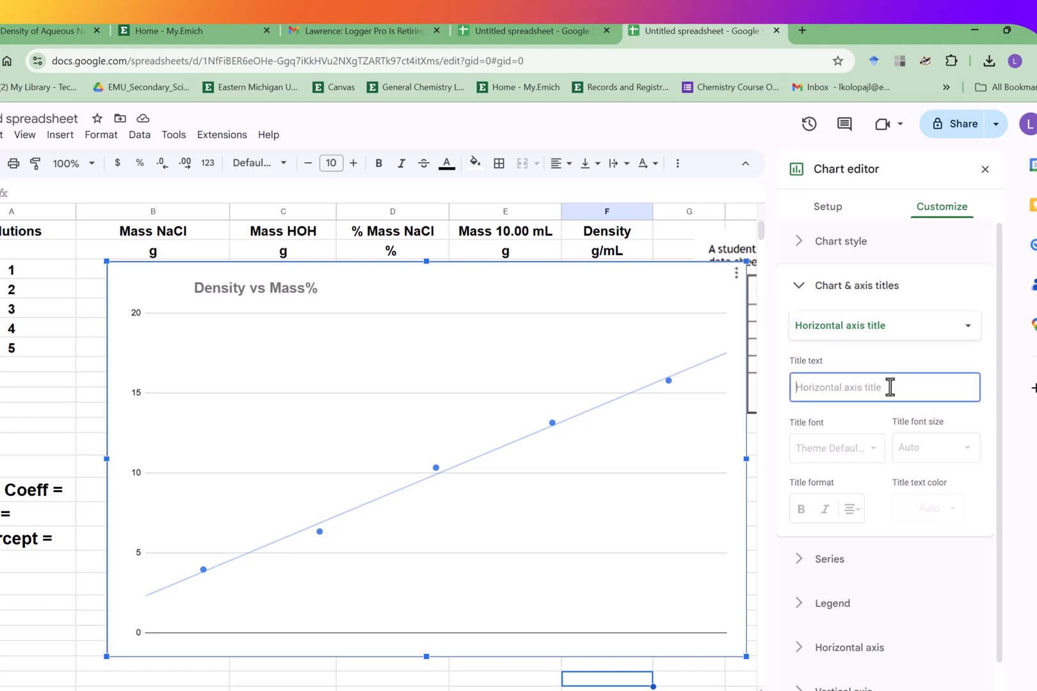
text(% Mass in %)
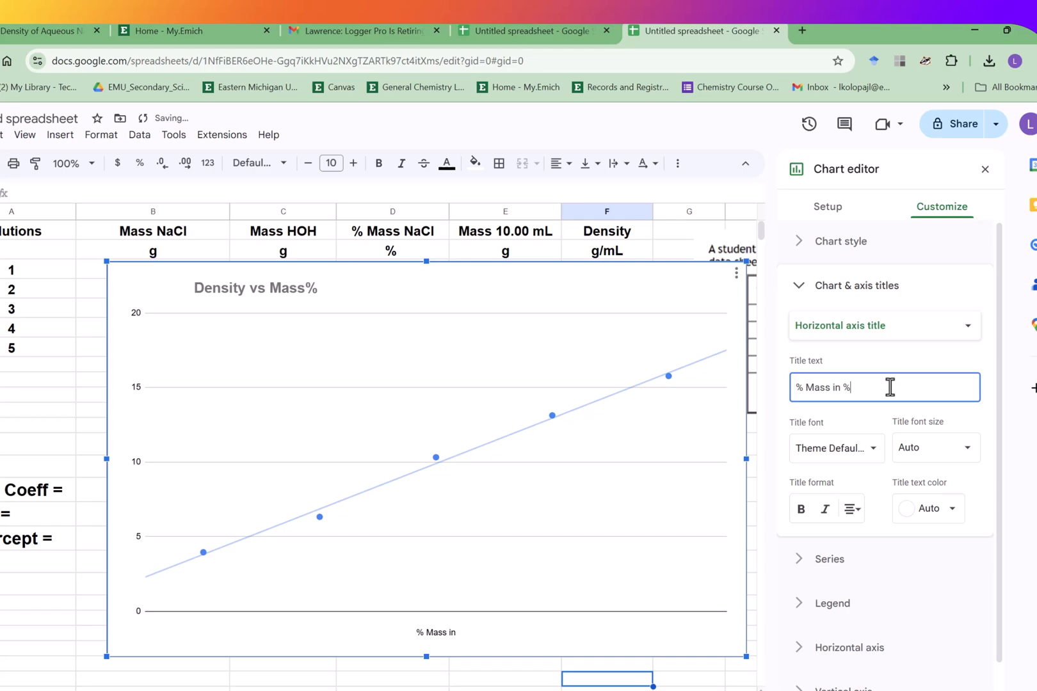
- Format the horizontal axis title with font size 20, bold and red text color
click(967, 449)
click(930, 618)
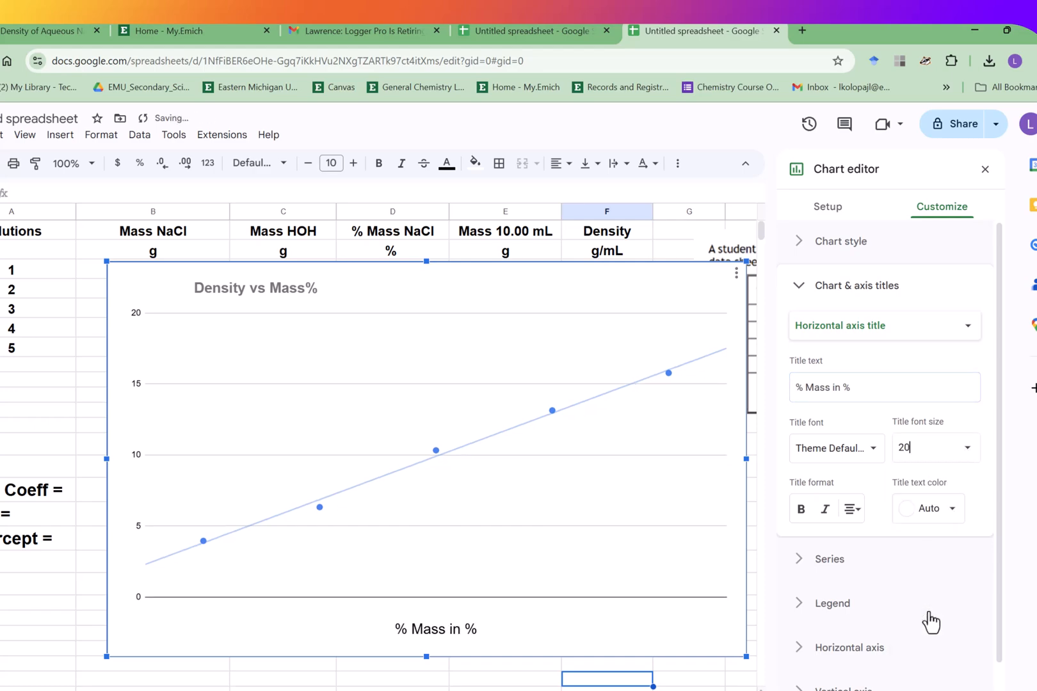
click(801, 508)
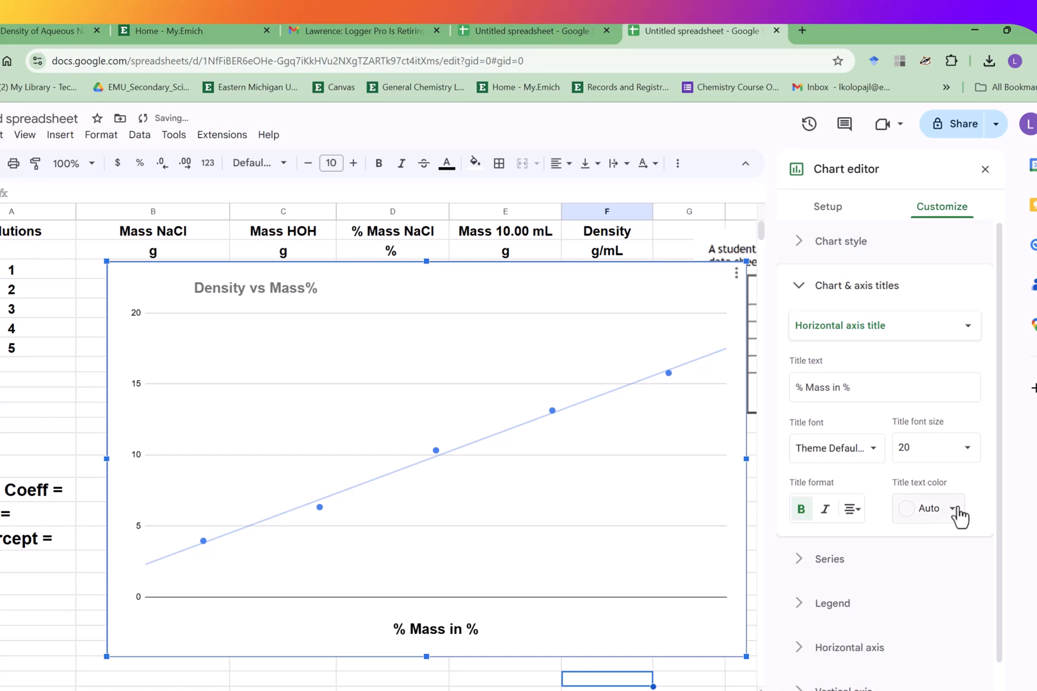
click(953, 508)
click(825, 306)
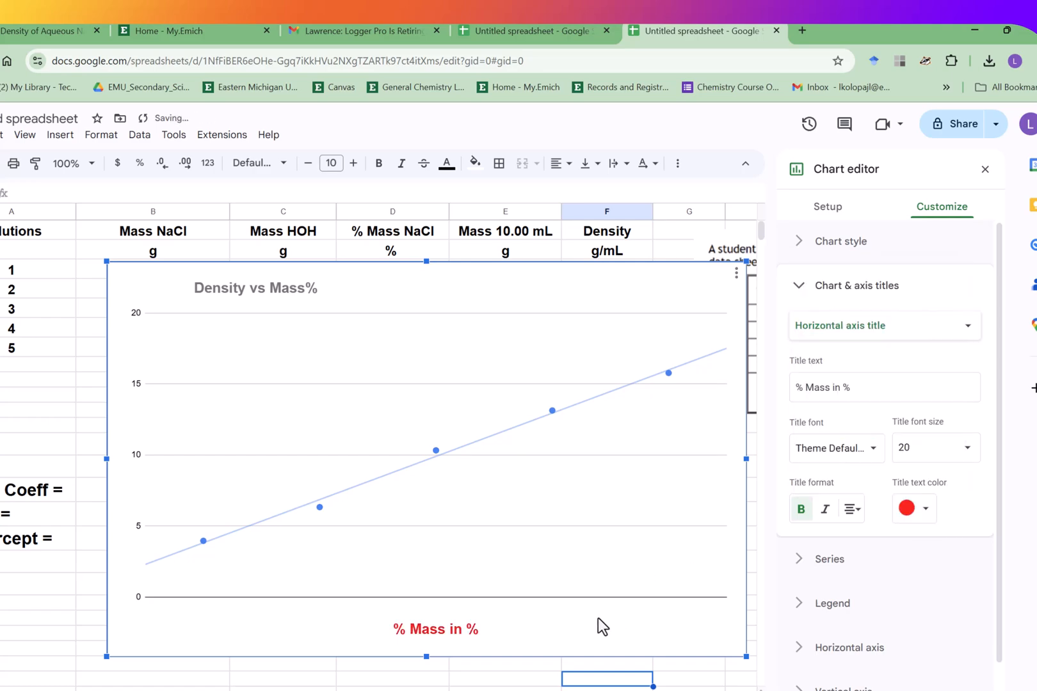
- Add the vertical axis title "Density in g/mL"
click(966, 333)
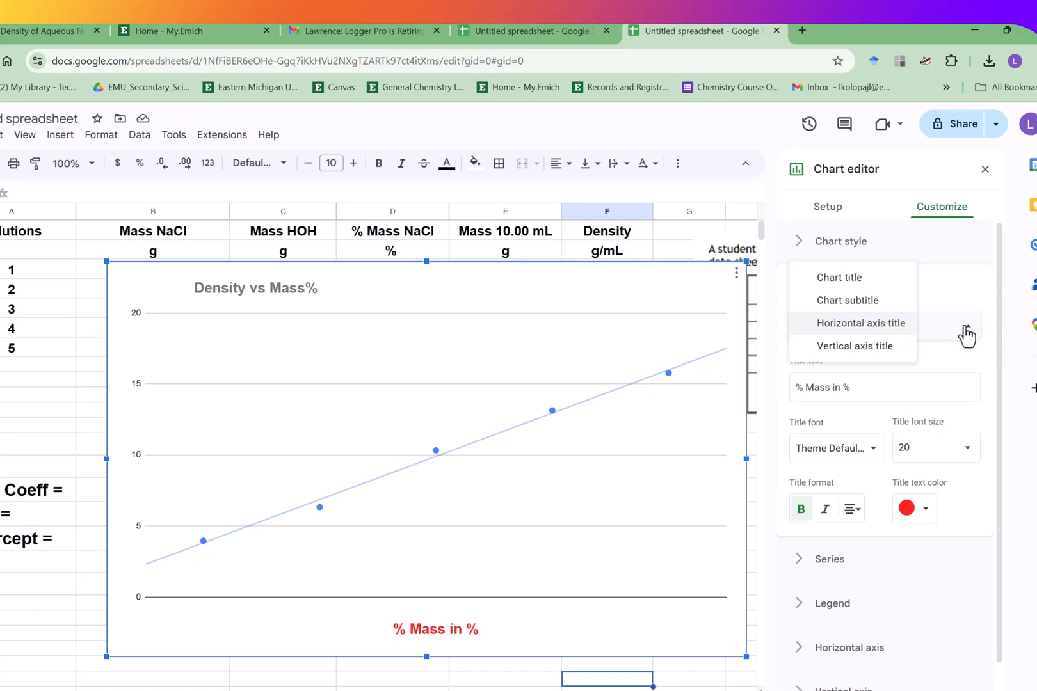
click(886, 356)
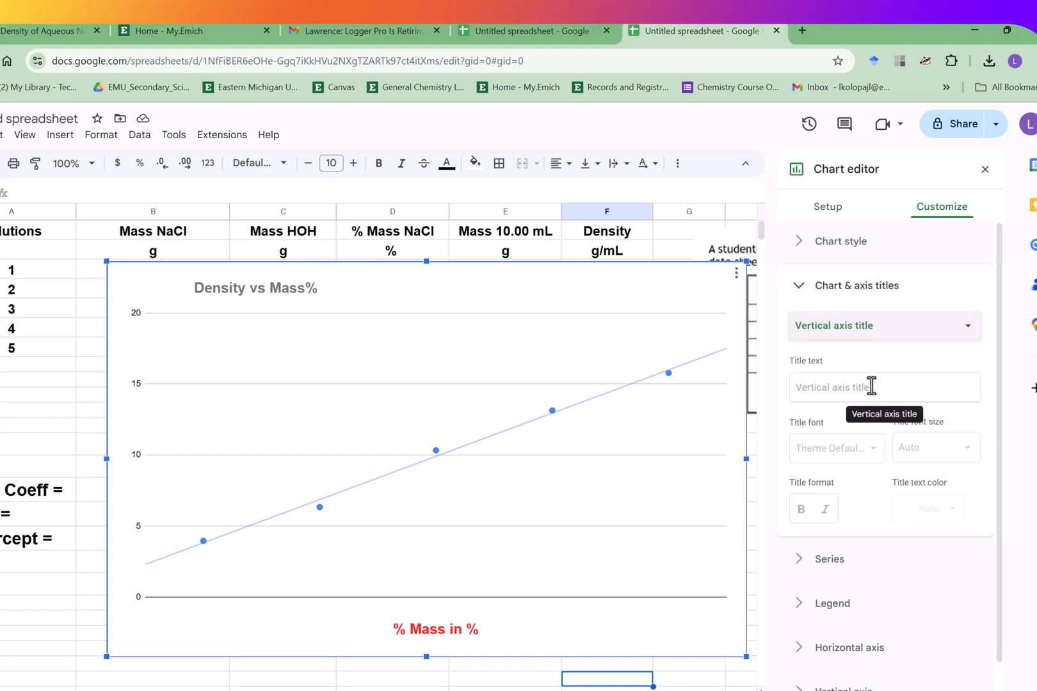
click(831, 391)
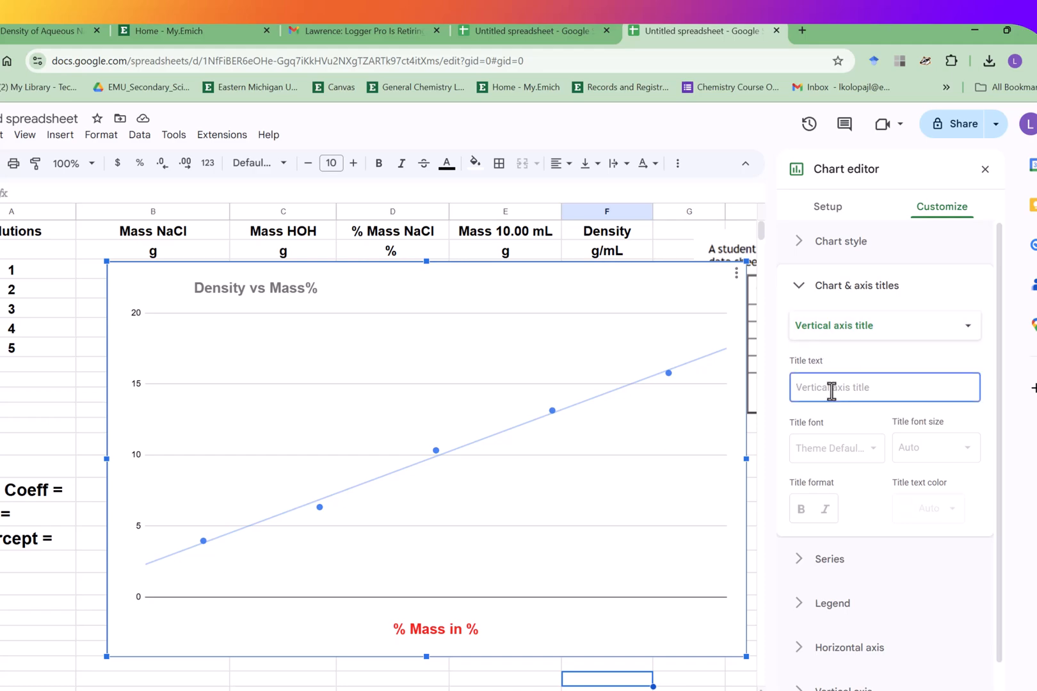
text(Densit)
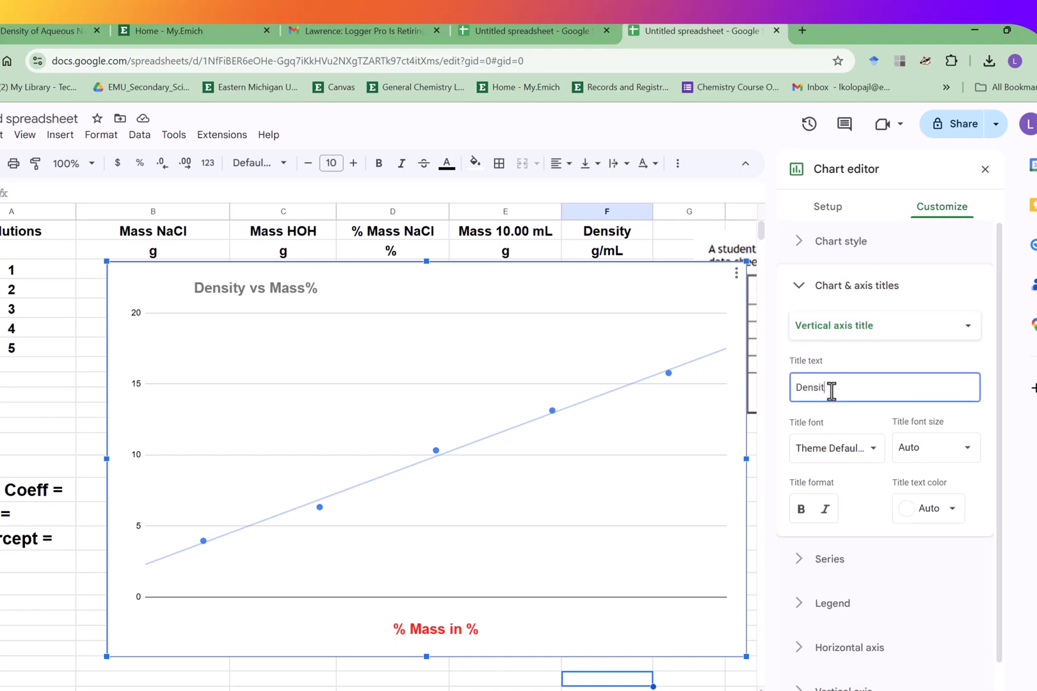
text(y in g/mL)
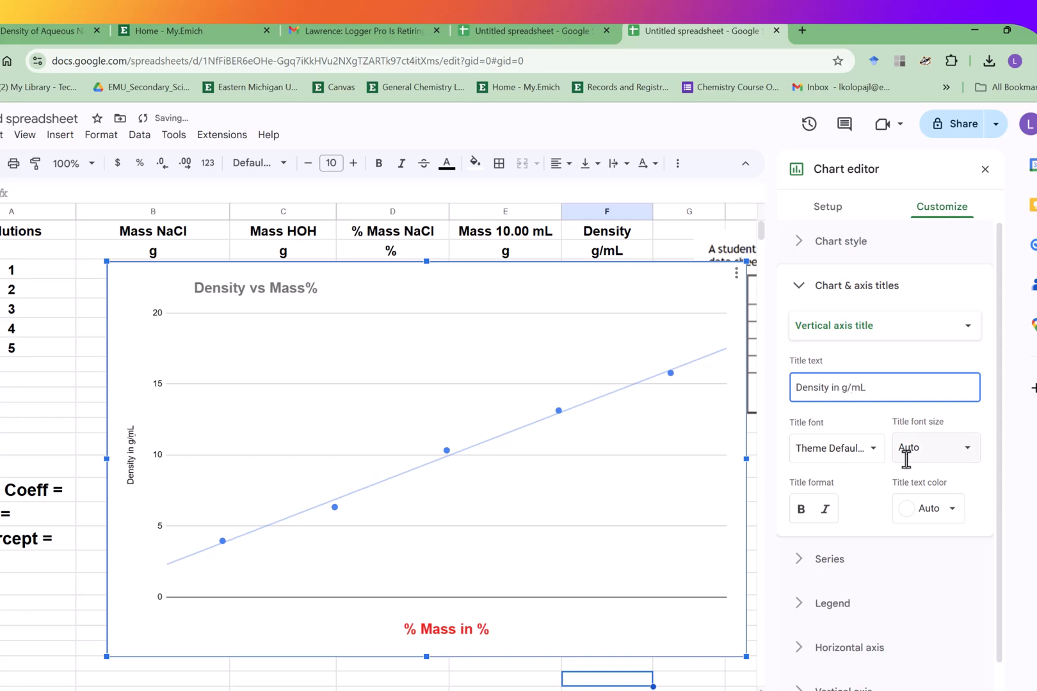
- Format the vertical axis title with red text color, font size 20 and bold
click(921, 526)
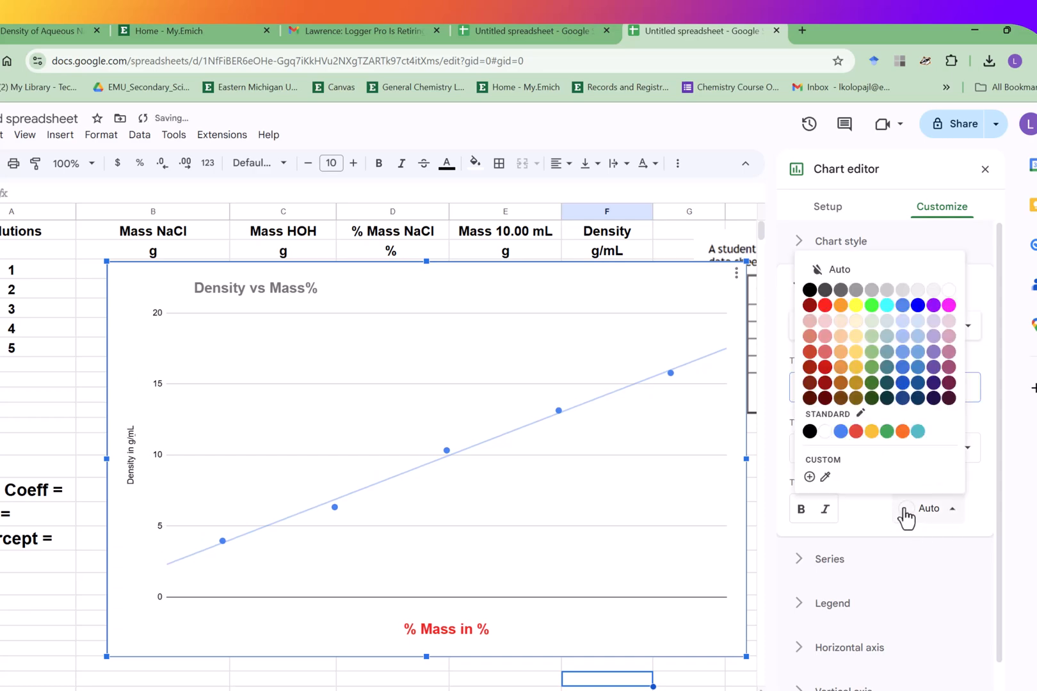
click(825, 310)
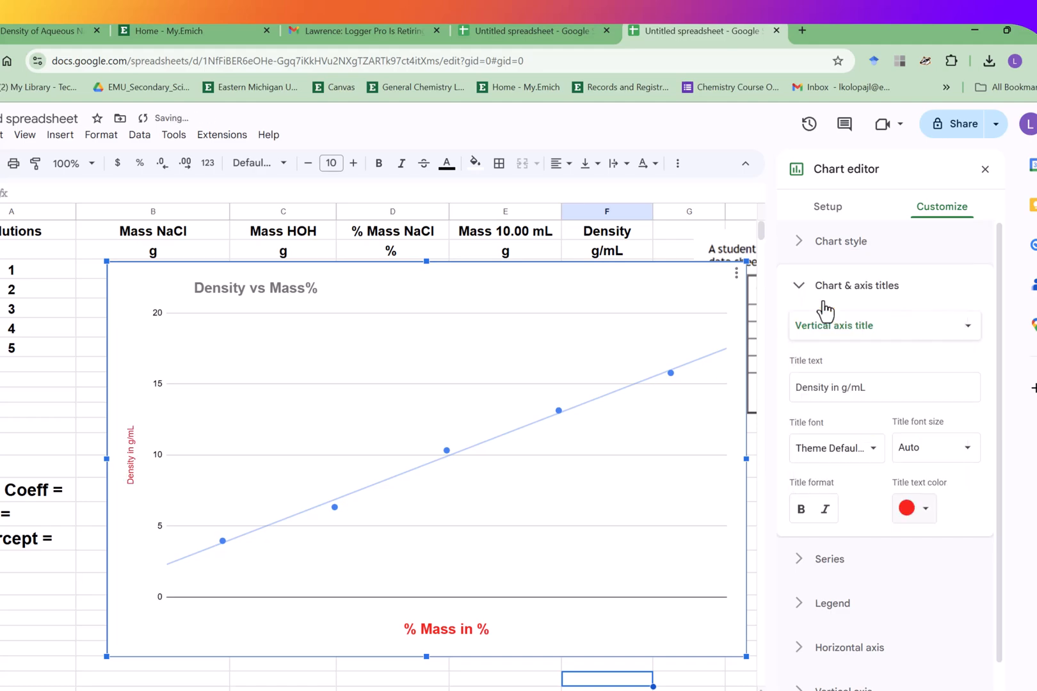
click(966, 451)
click(928, 617)
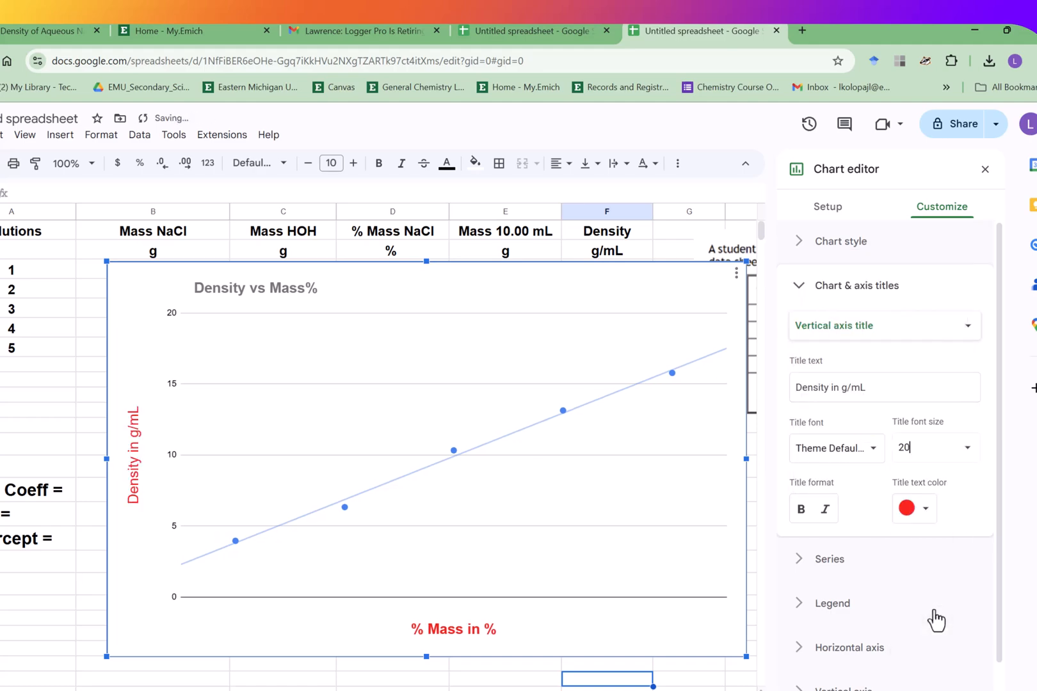
click(802, 511)
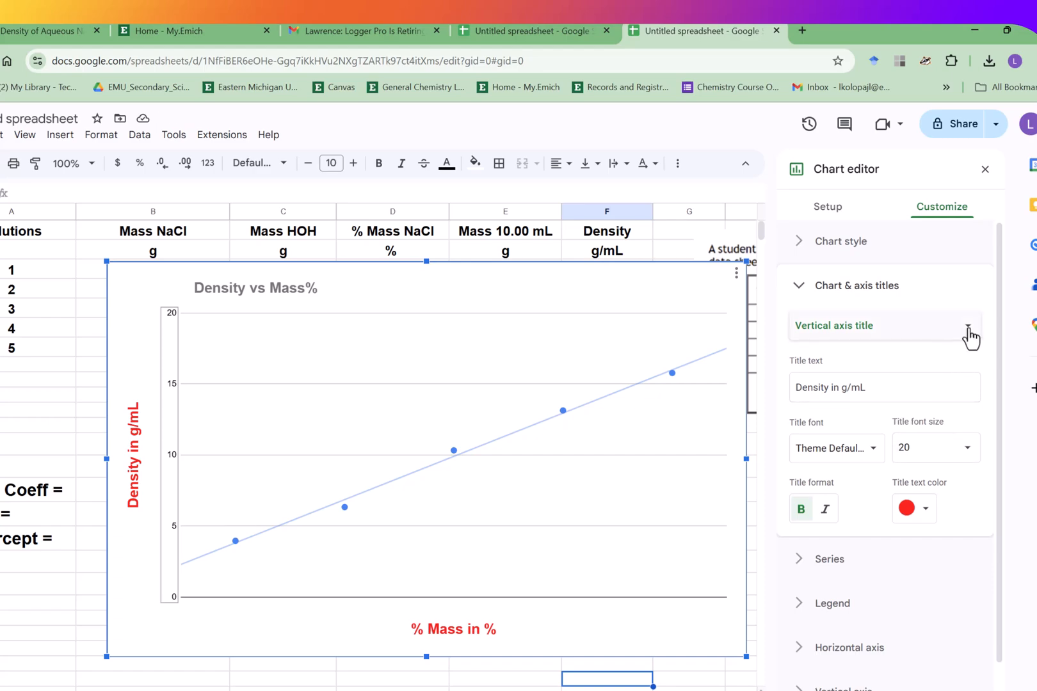
- Turn on the axis line for the vertical axis
scroll(997, 504, down, 1)
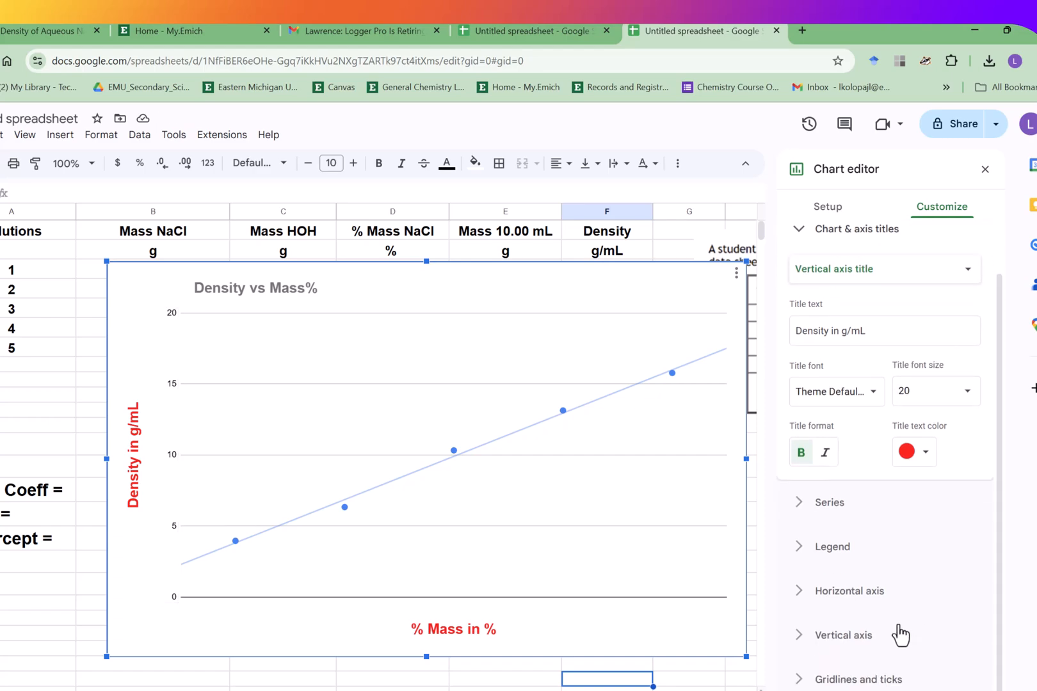
click(869, 636)
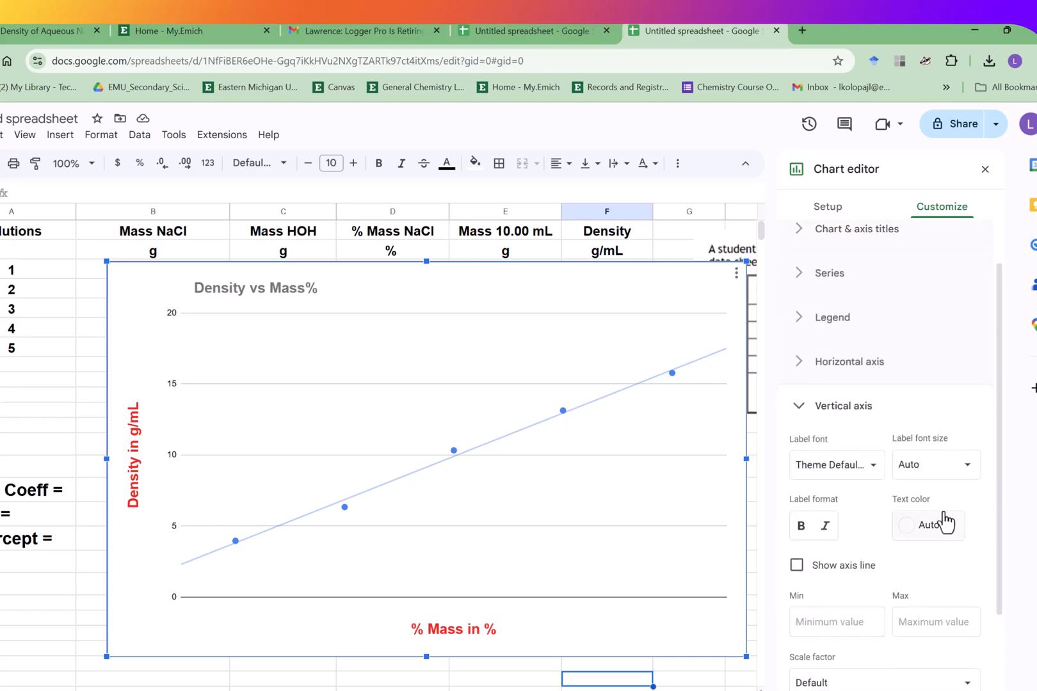
drag(998, 530, 1025, 627)
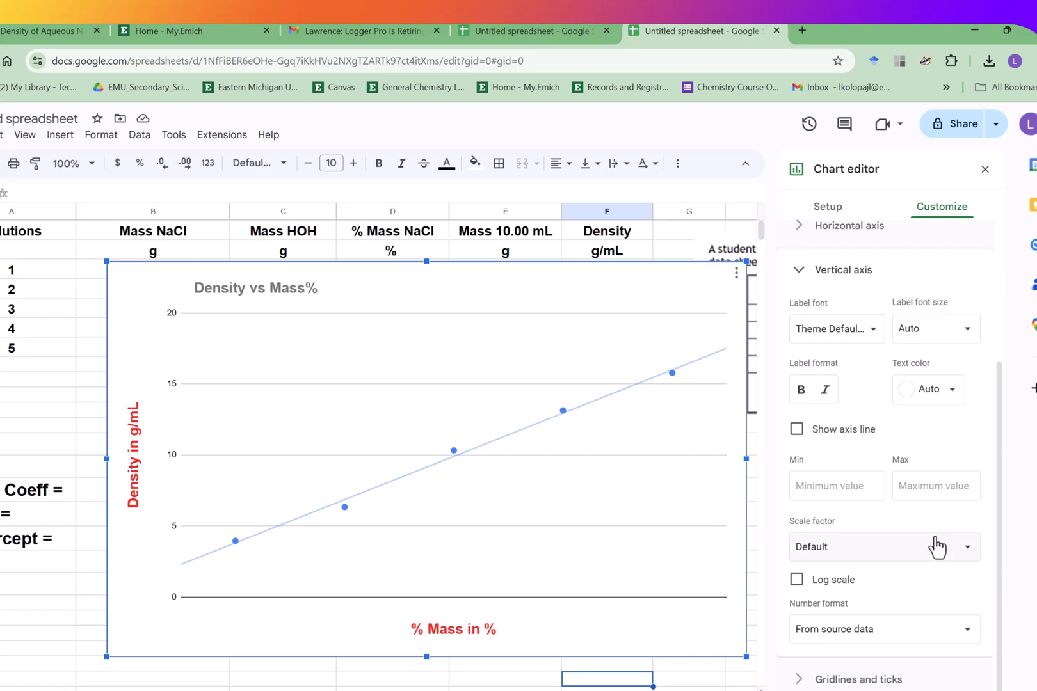
click(797, 430)
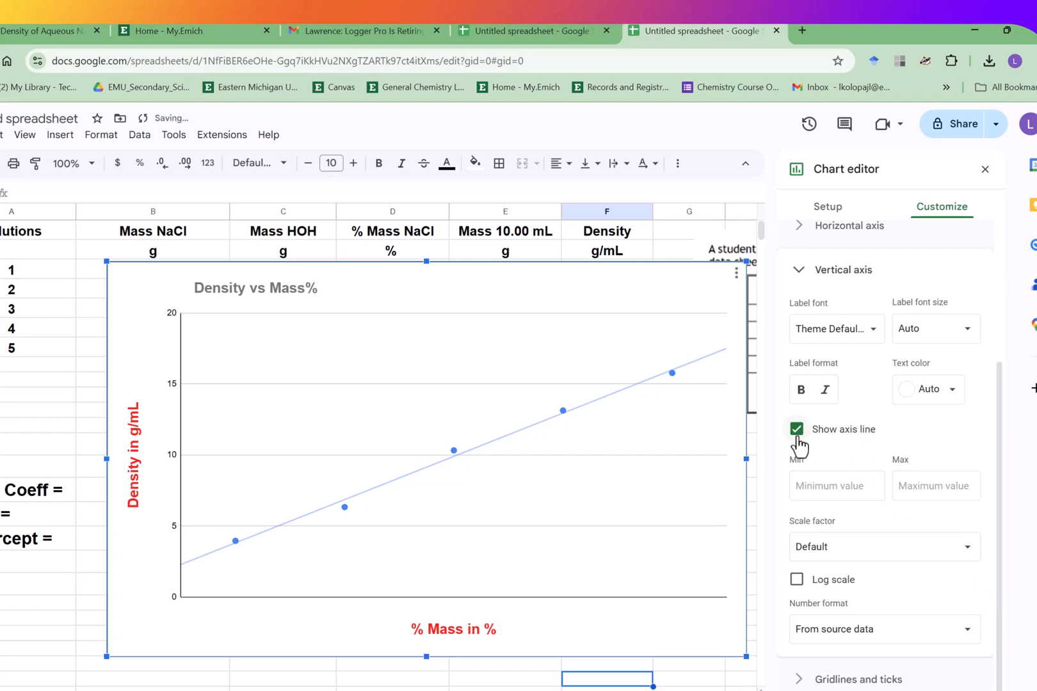
- Edit the chart title in place on the chart, then close the chart editor and reselect the chart
double_click(245, 294)
click(213, 287)
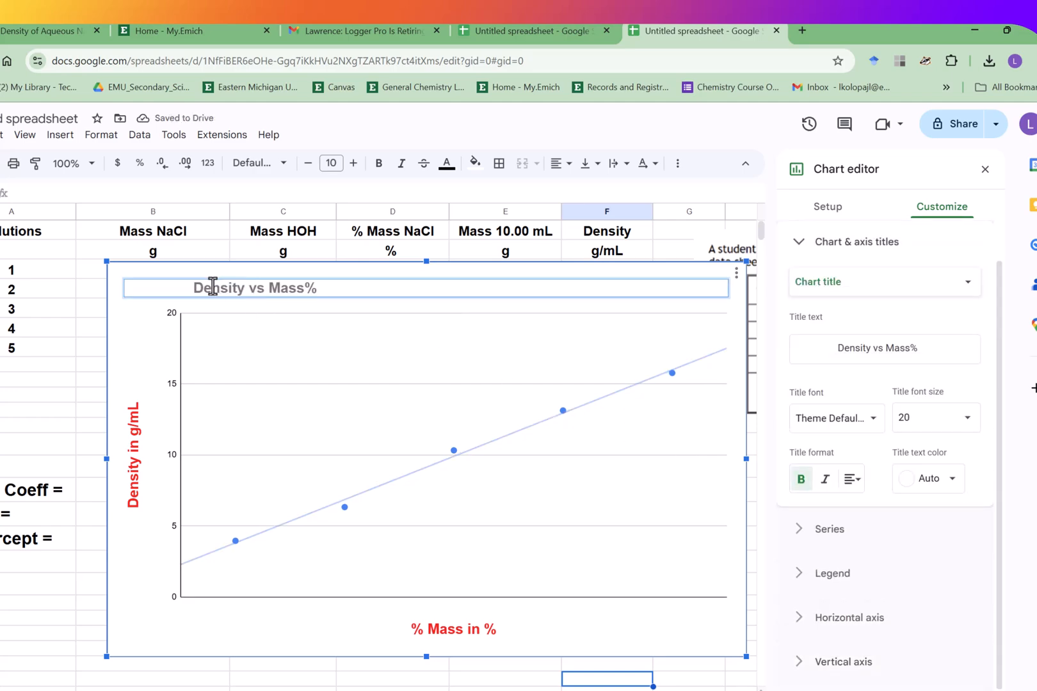
key(Left)
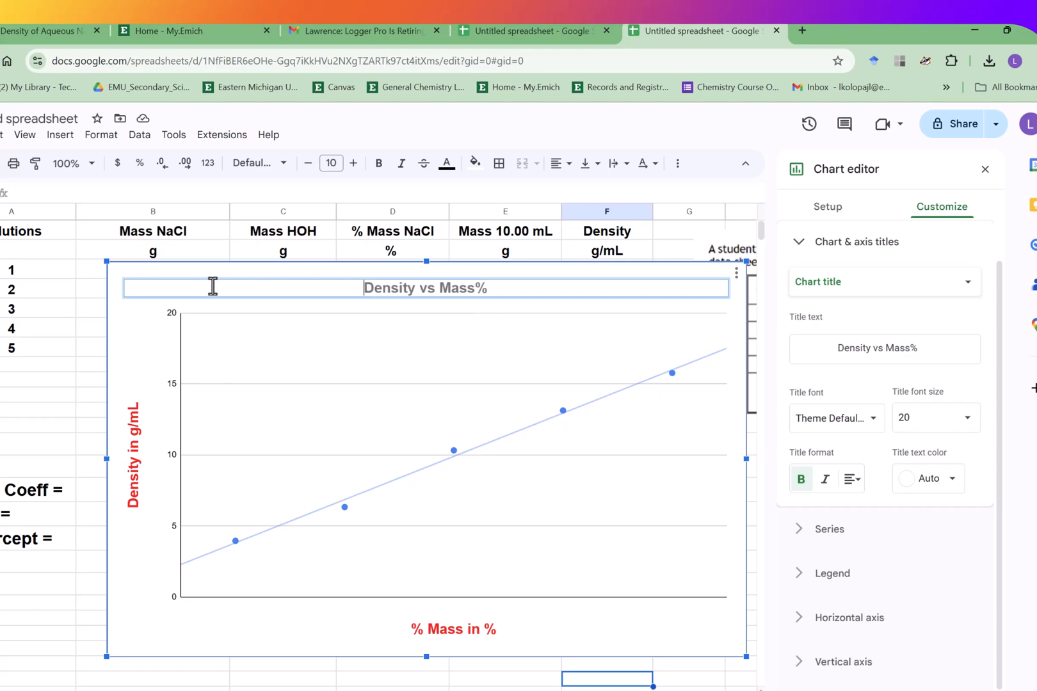
click(133, 334)
click(44, 361)
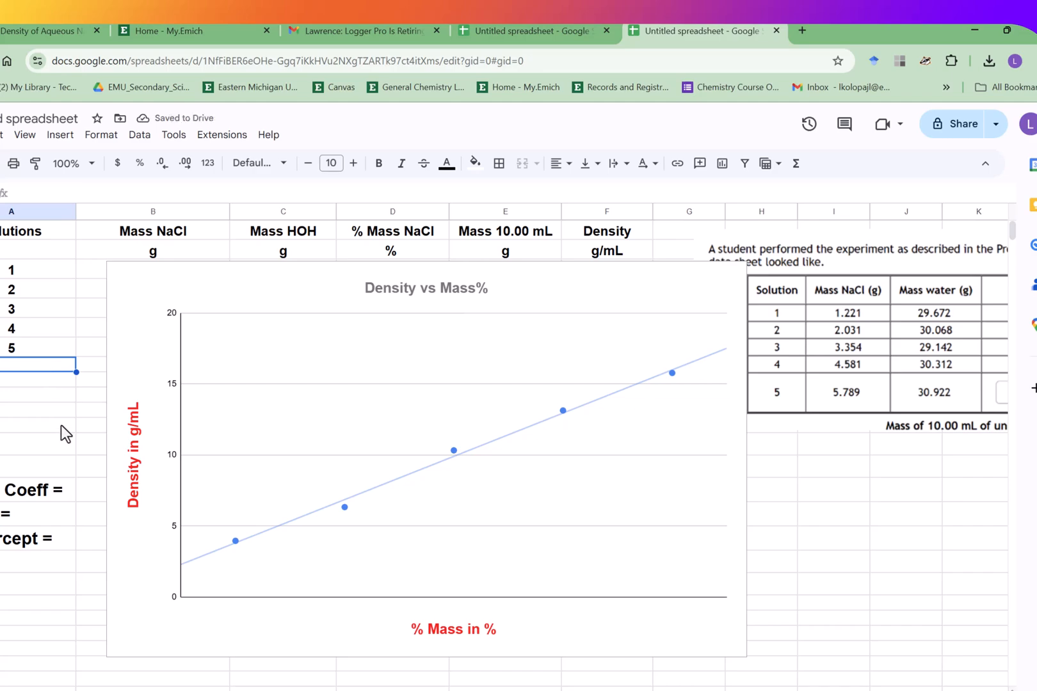
click(215, 298)
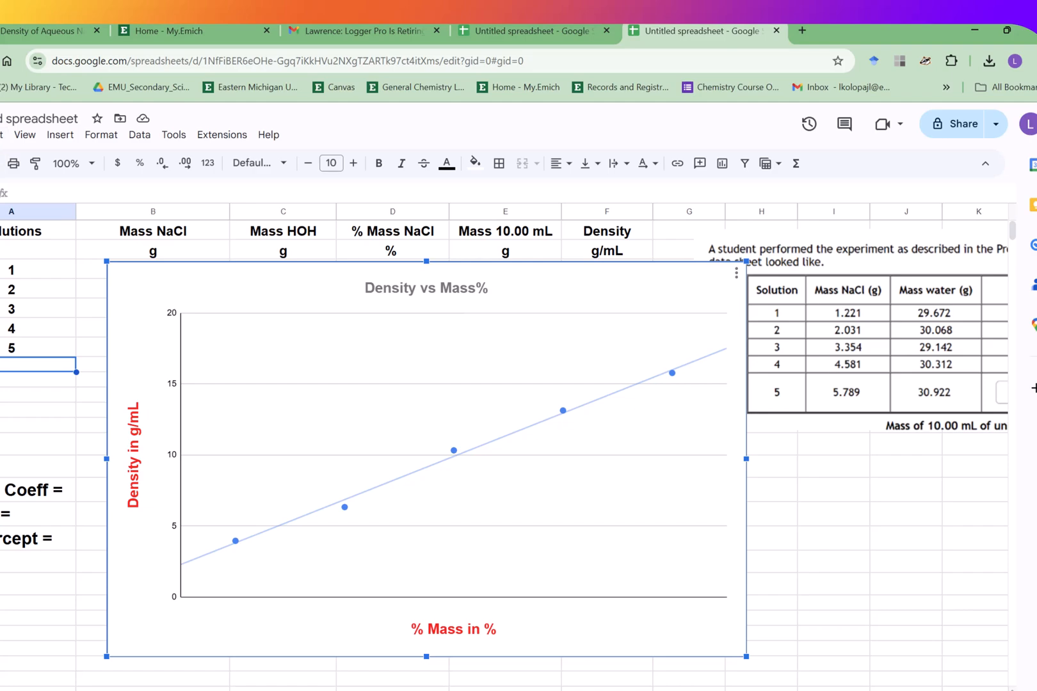
- Download the spreadsheet as a Microsoft Excel (.xlsx) file
click(2, 134)
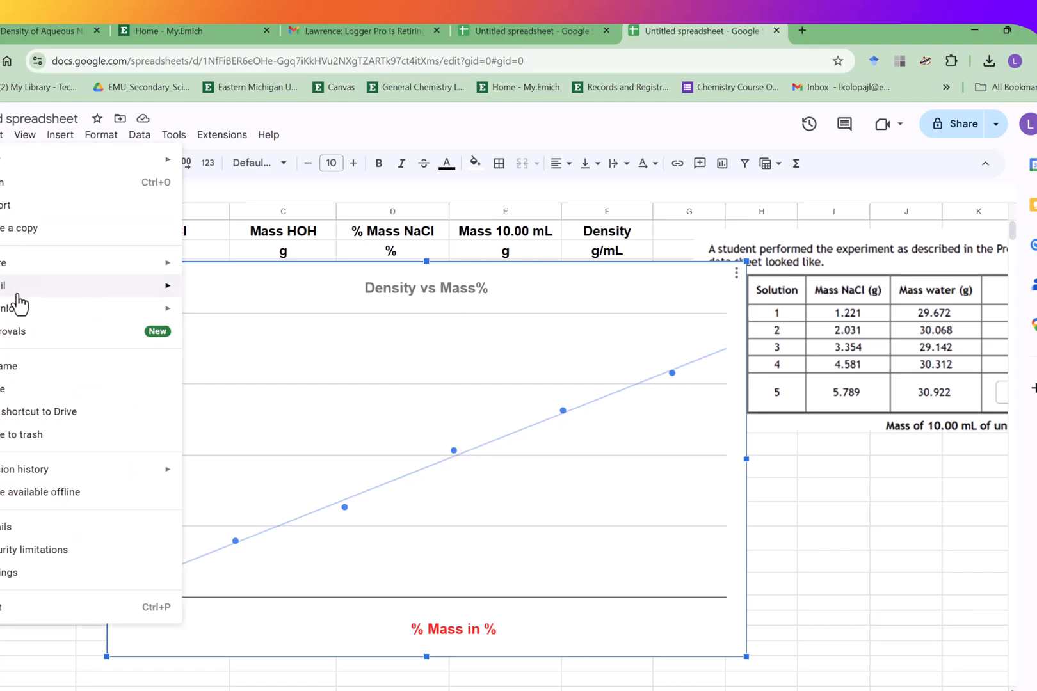
mouse_move(22, 288)
mouse_move(22, 311)
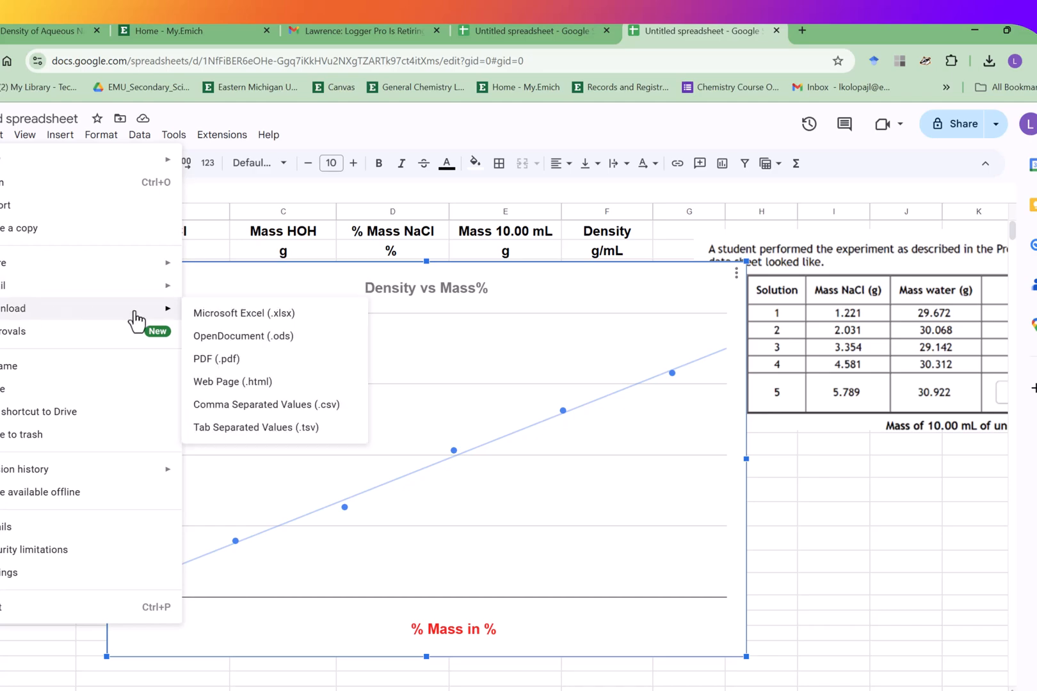
click(200, 323)
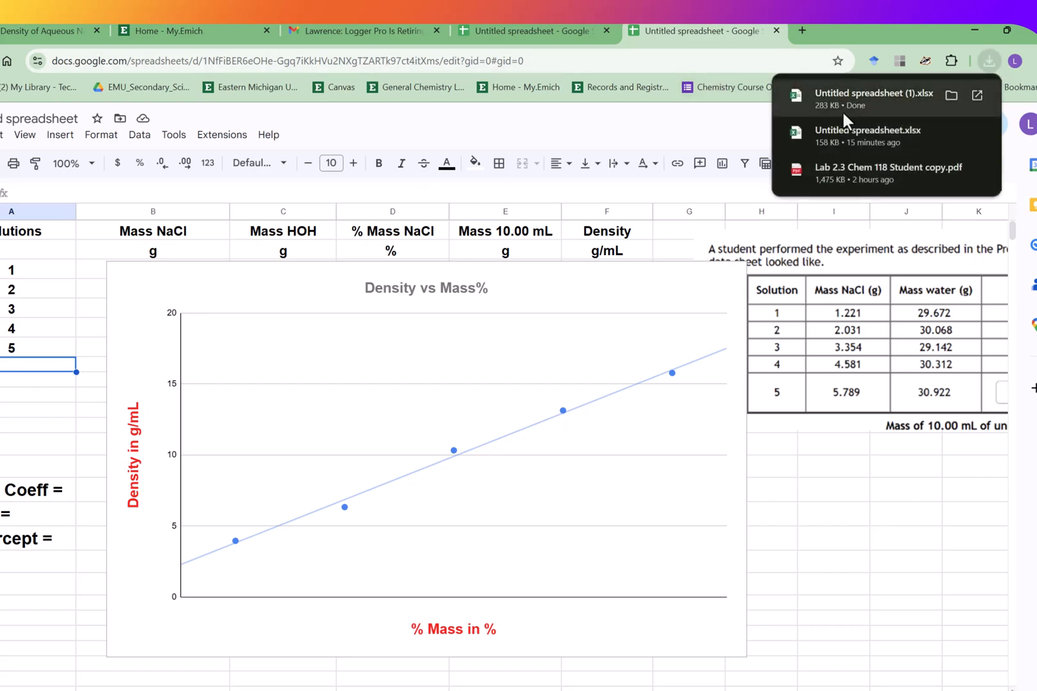
- Move the chart lower and to the right so it no longer covers the data labels
click(858, 451)
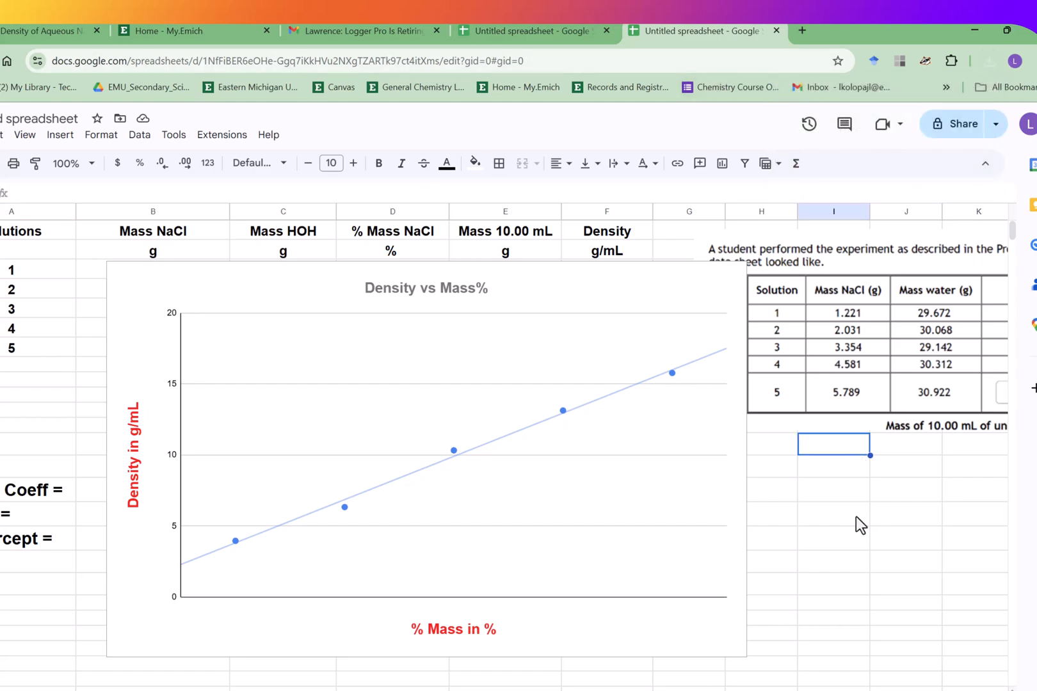
drag(261, 279, 406, 375)
scroll(405, 375, down, 1)
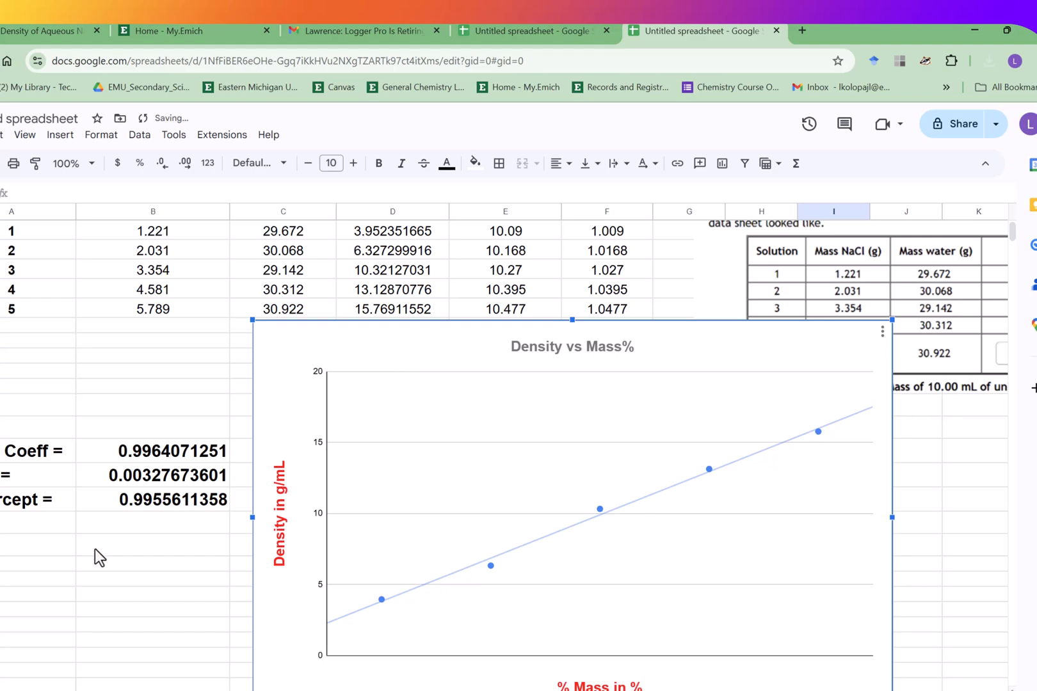
click(89, 564)
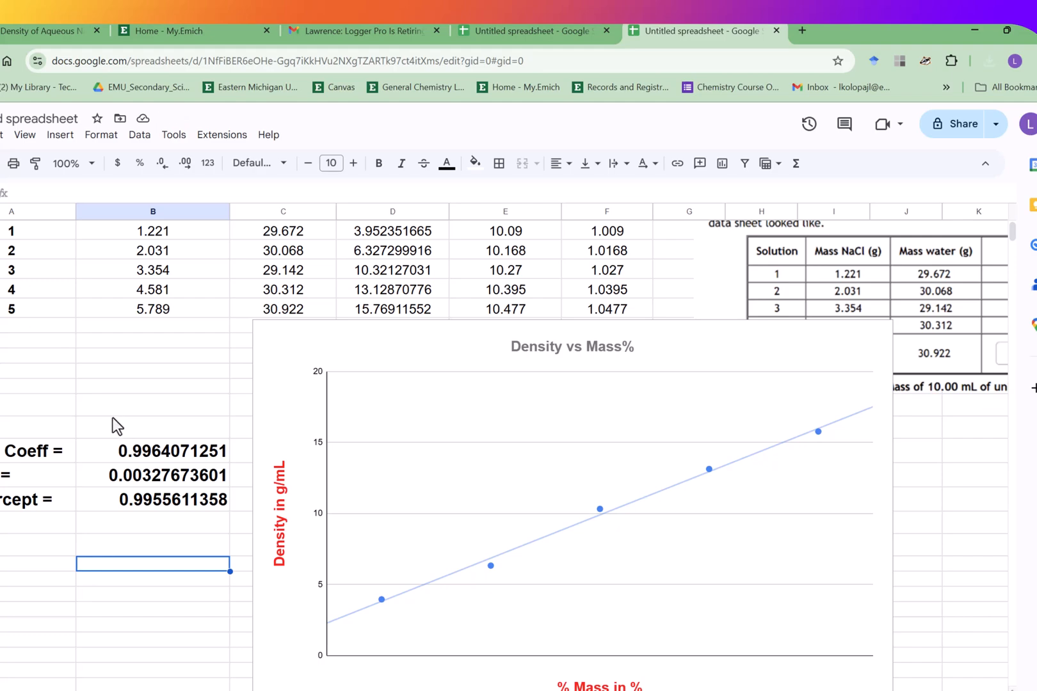
- Switch to the Canvas assignment tab and review the data table and questions
click(7, 30)
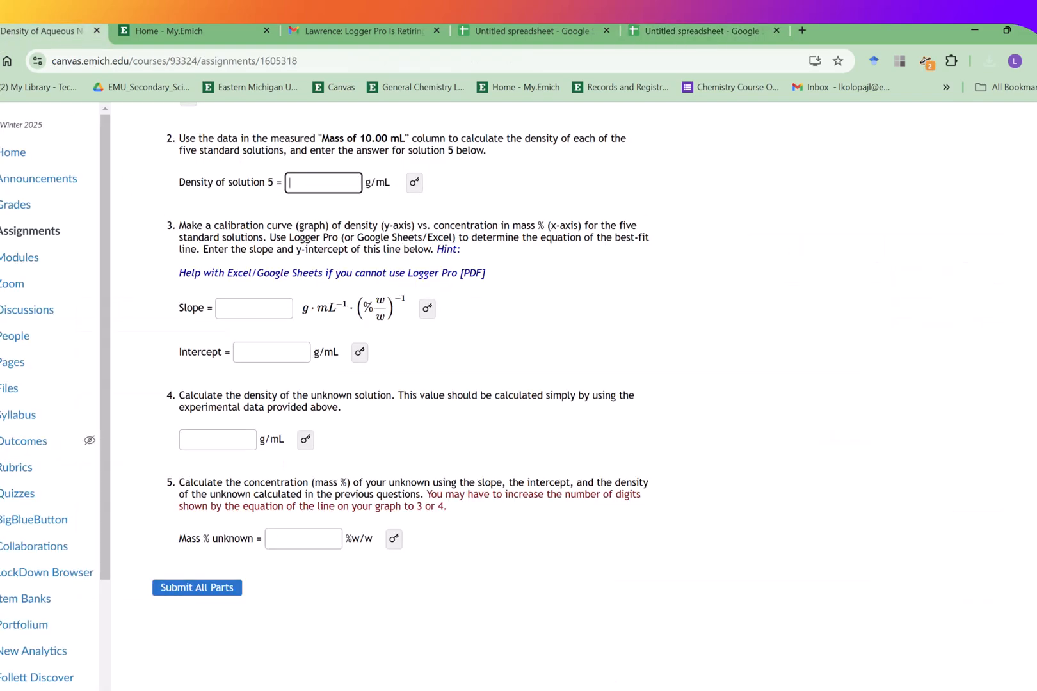
scroll(410, 384, up, 3)
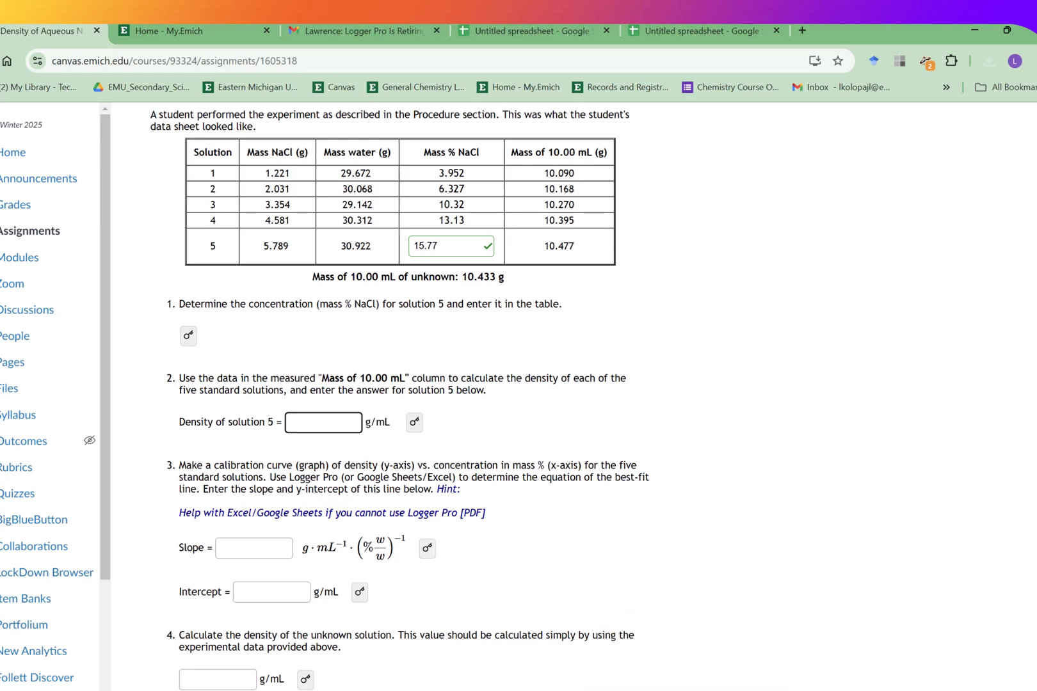
- Switch to the PowerPoint slides and review the % mass formula slide and the data table slide
click(657, 680)
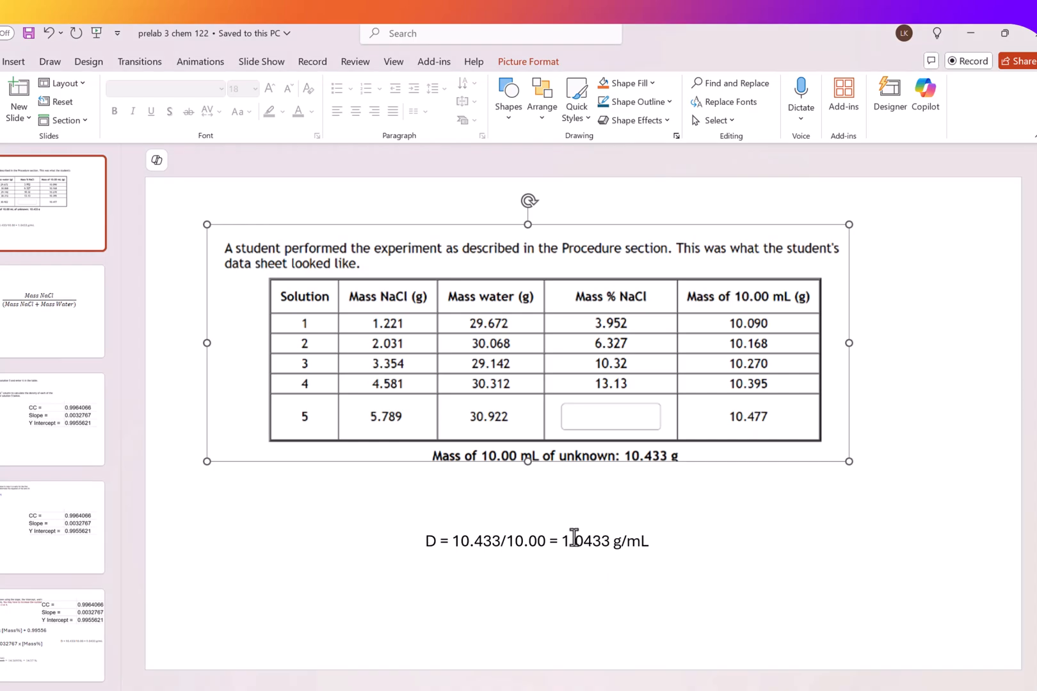
click(24, 302)
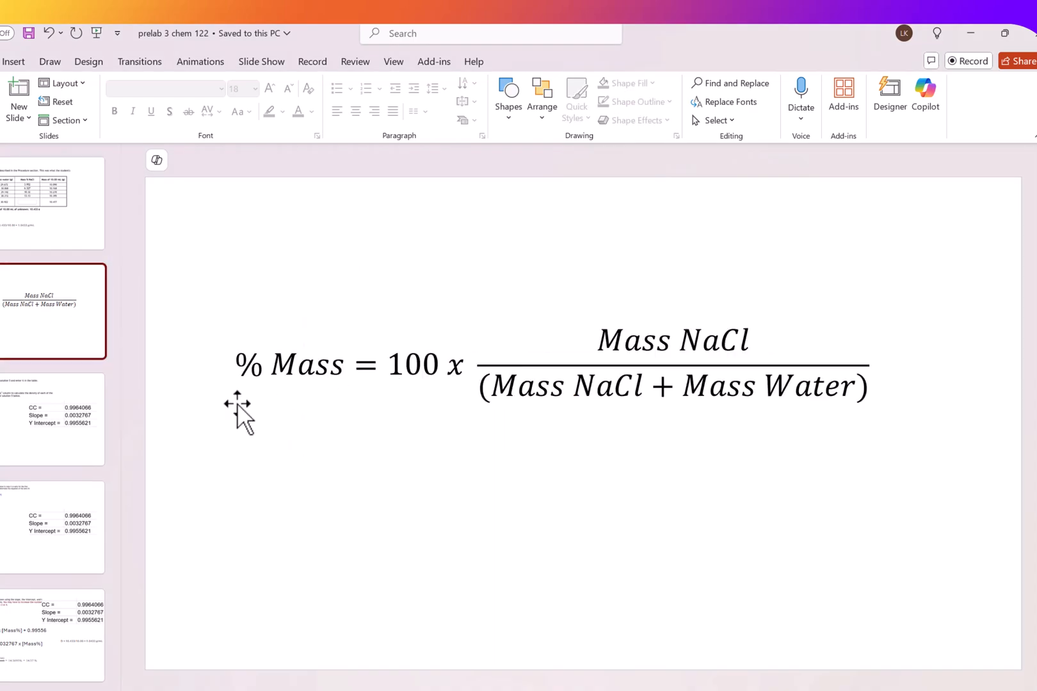
click(53, 243)
double_click(589, 426)
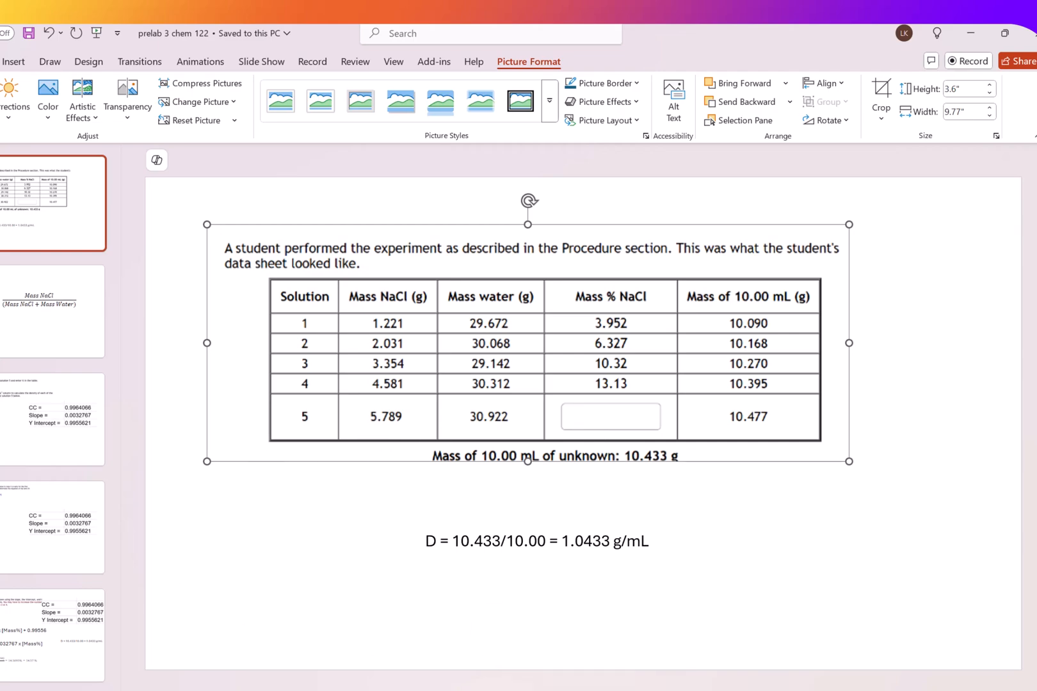
- Review the spreadsheet's regression values and the Canvas prelab questions for density, slope and intercept
click(718, 666)
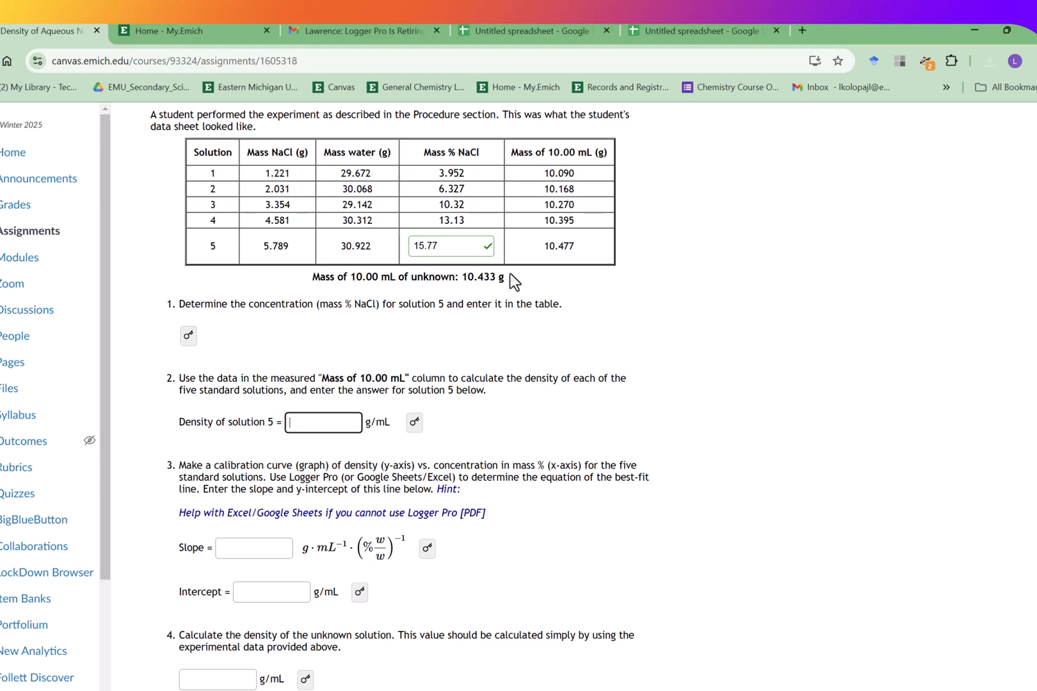
click(683, 31)
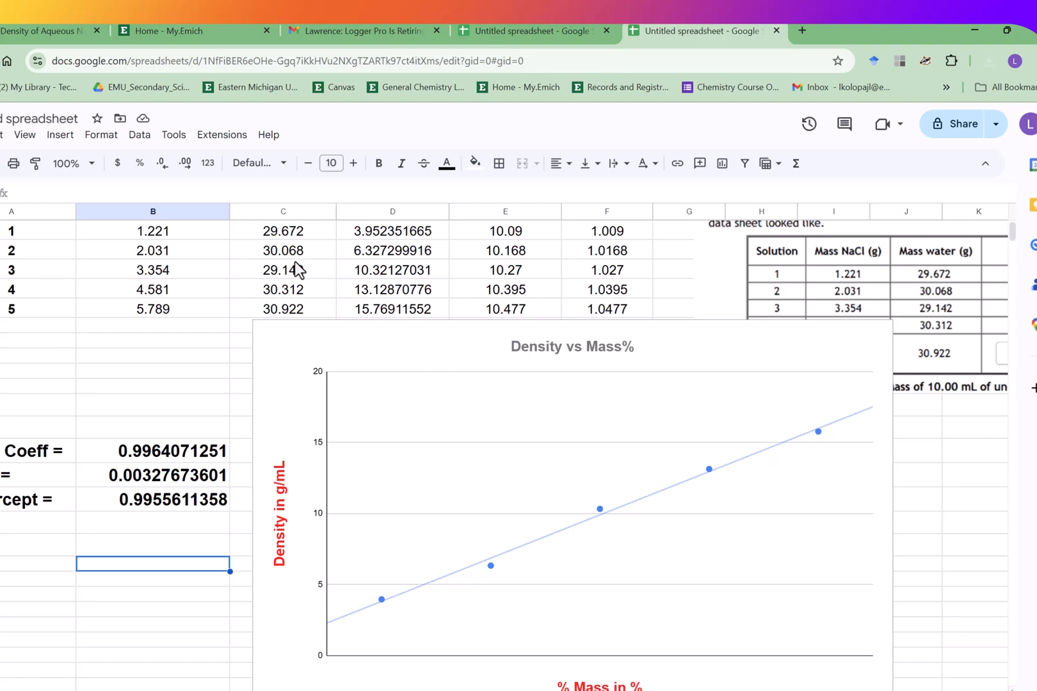
click(34, 32)
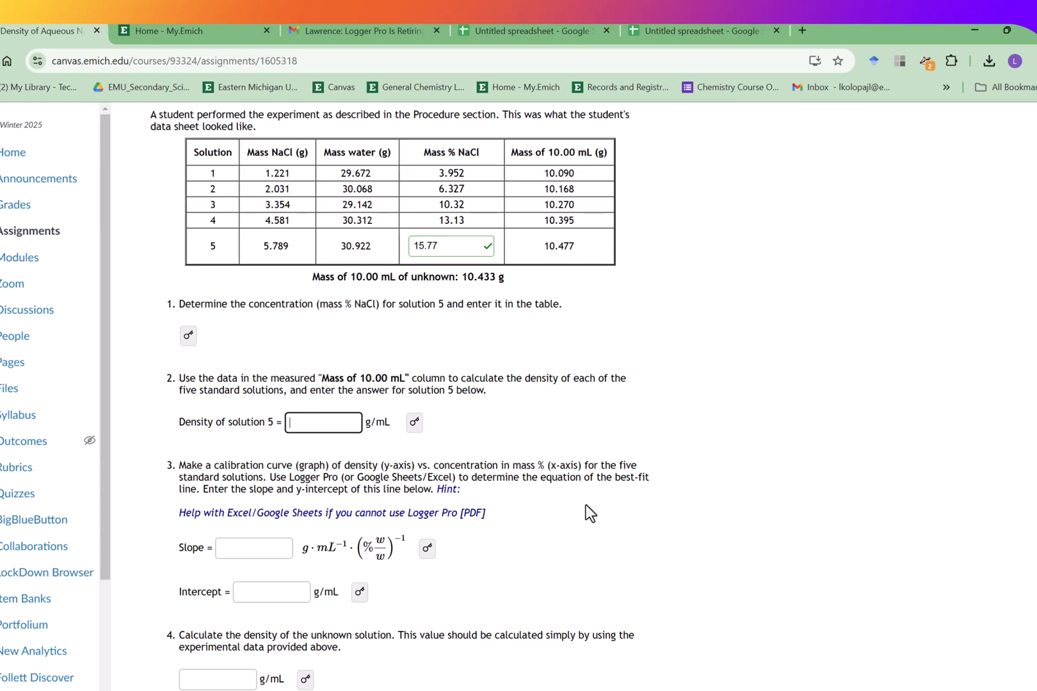
click(263, 548)
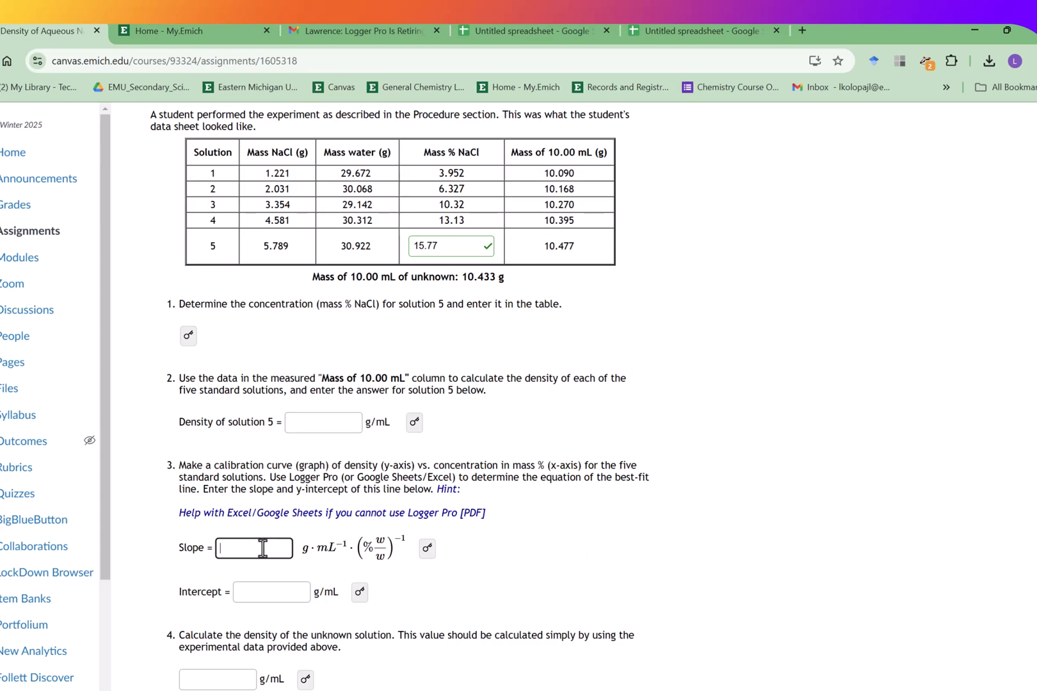
click(271, 601)
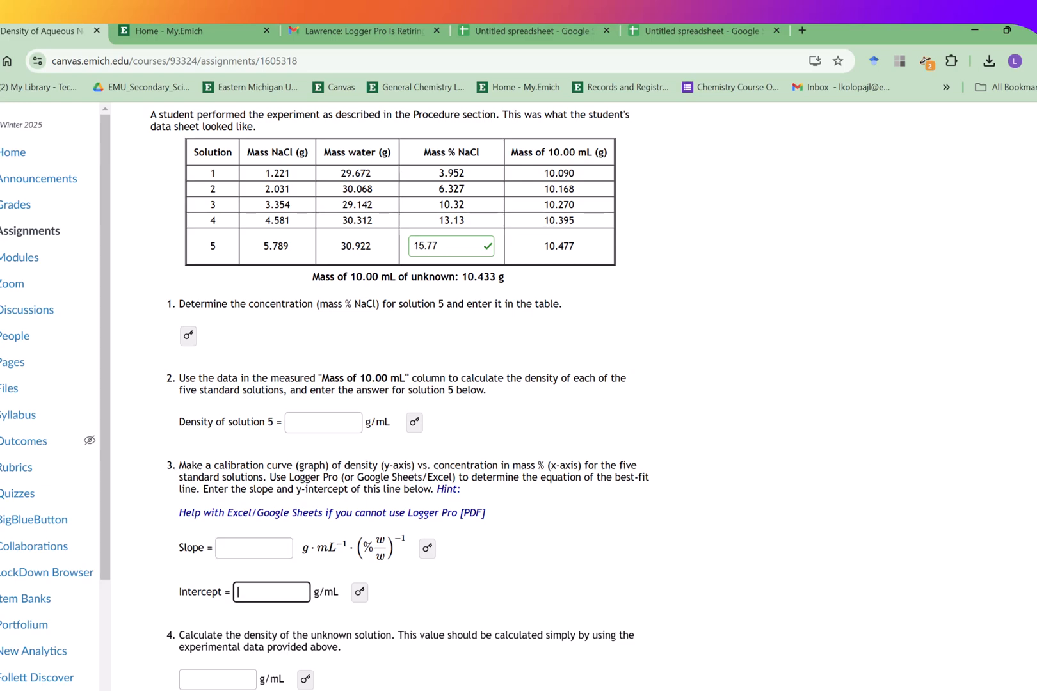
scroll(1005, 452, down, 1)
scroll(1005, 451, down, 2)
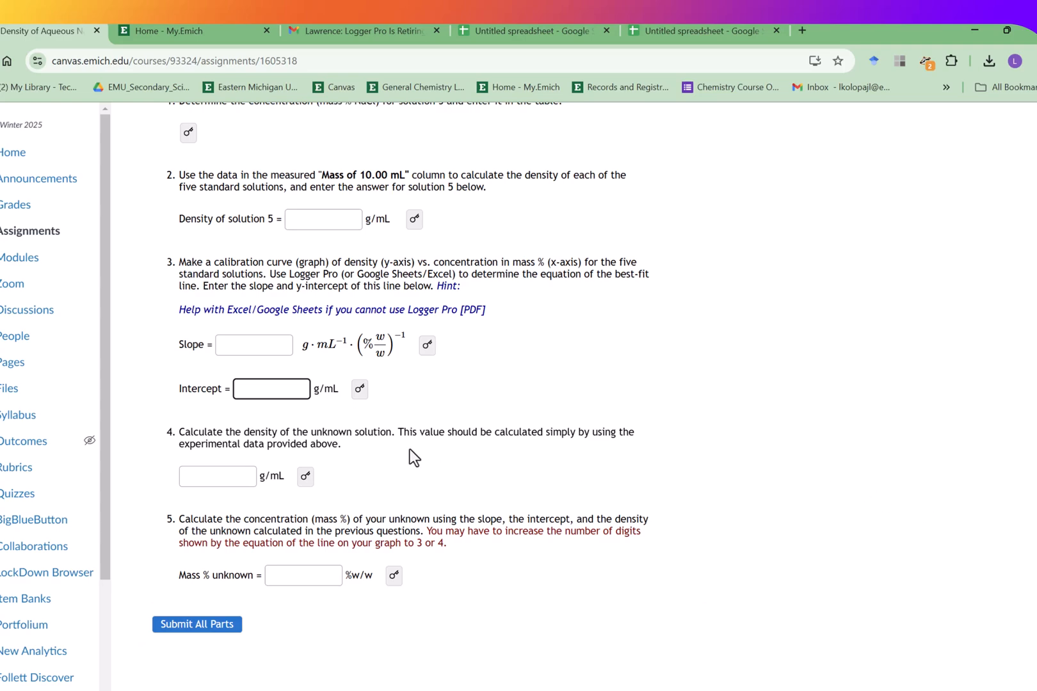
scroll(399, 395, up, 4)
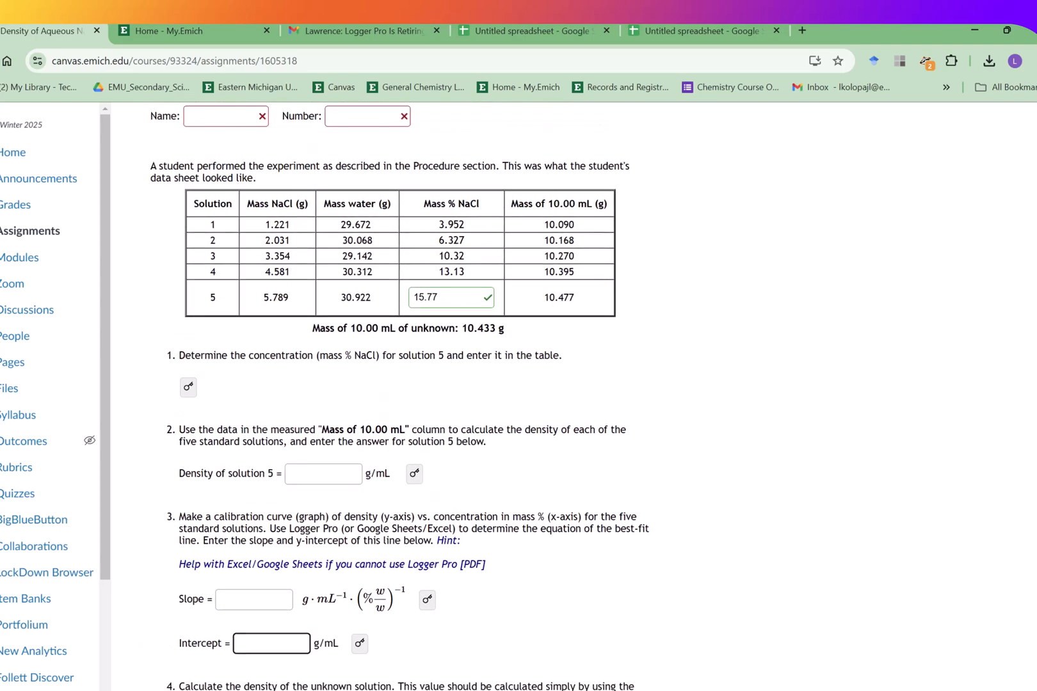
click(467, 333)
- Enter 1.048 g/mL as the density of solution 5 in the Canvas question
click(343, 481)
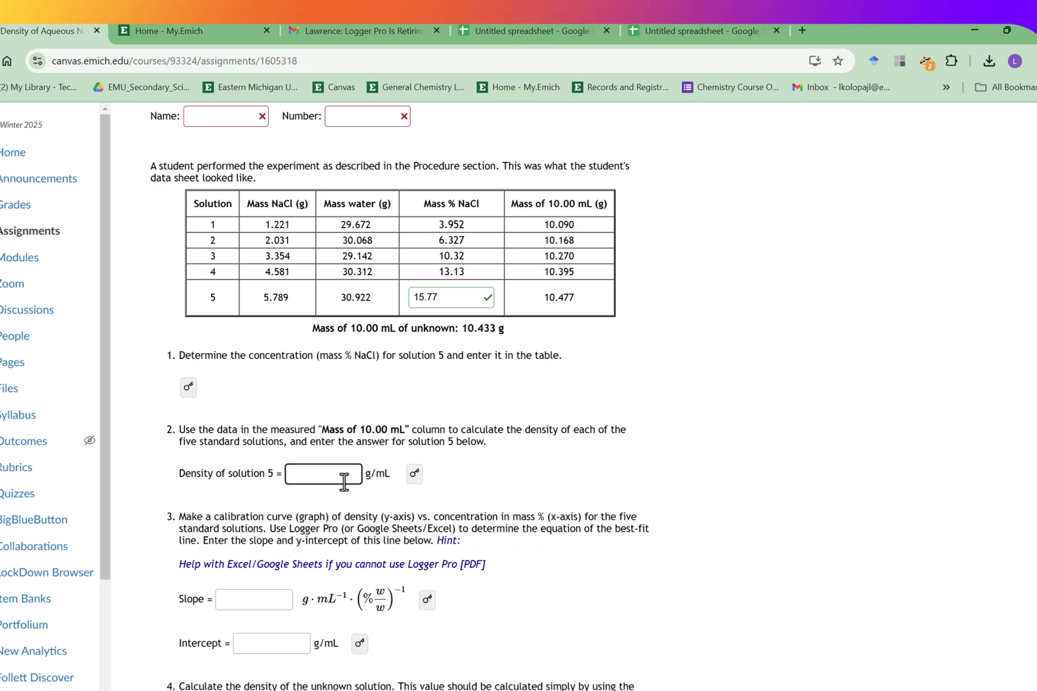
text(1.0477)
key(BackSpace)
text(8)
click(531, 473)
click(340, 478)
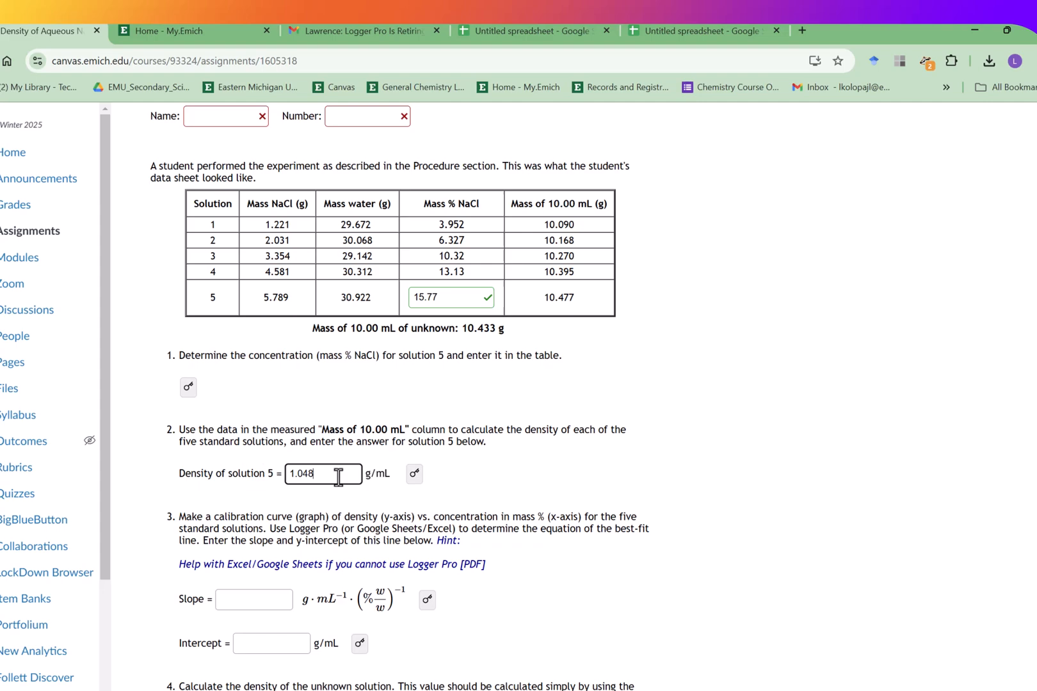
click(544, 506)
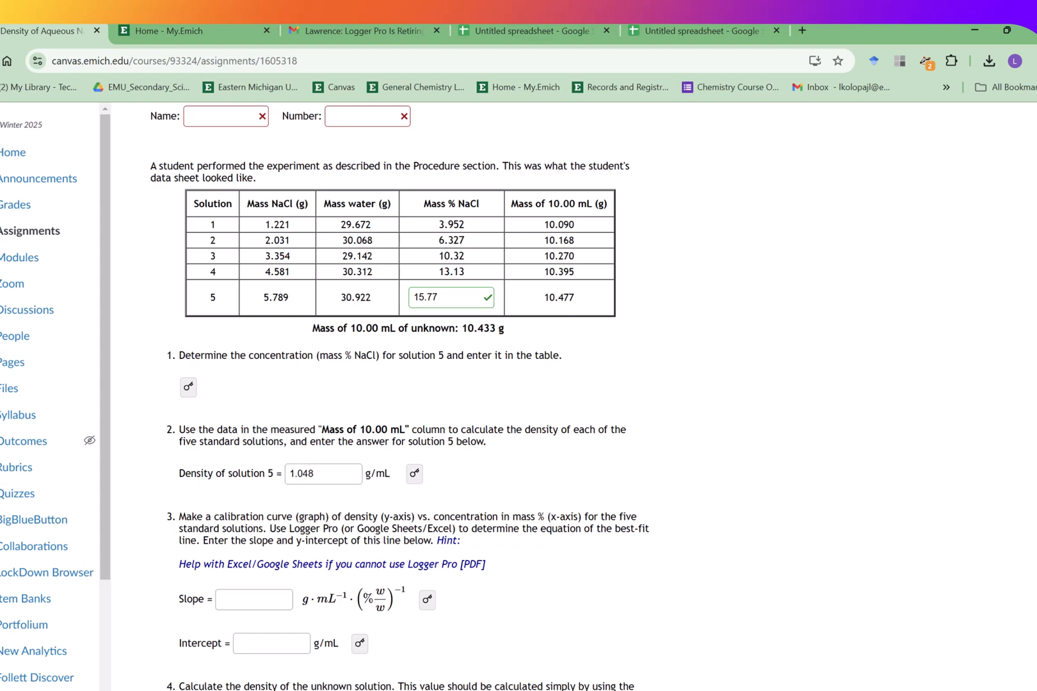
- Check the slope on the regression slide and enter 0.00328 as the slope answer
key(alt+Tab)
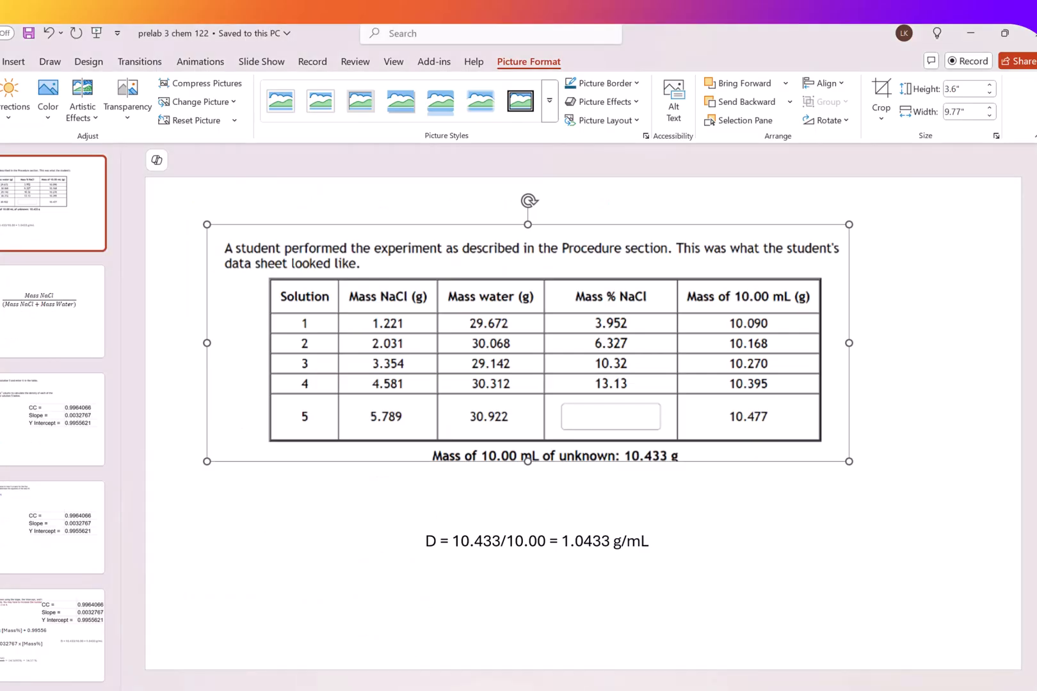
click(10, 426)
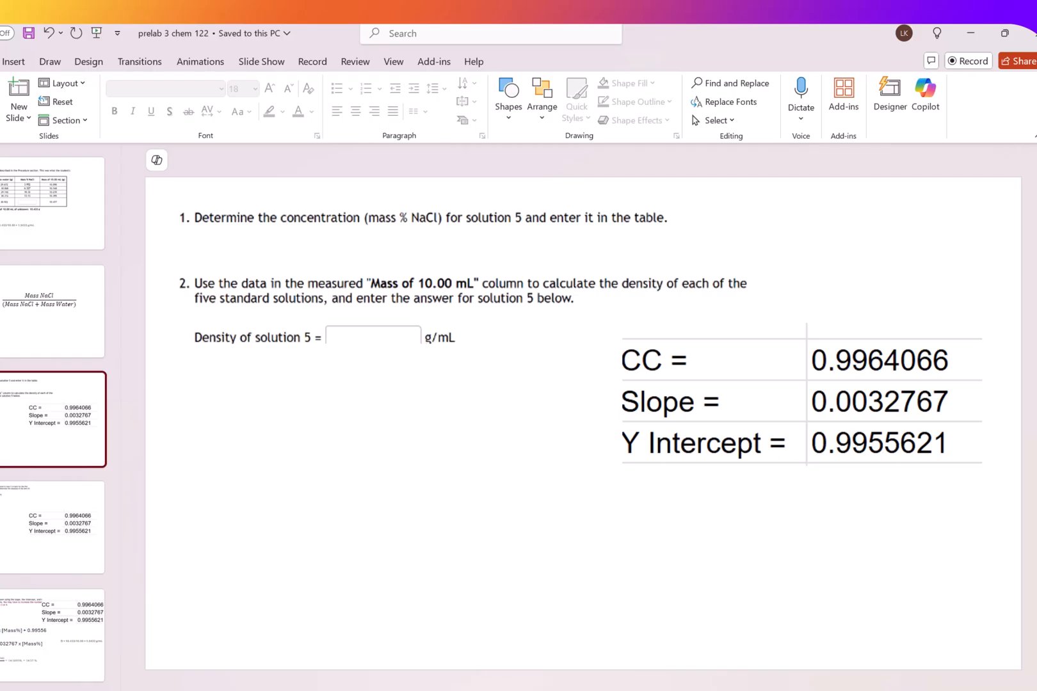
key(alt+Tab)
click(279, 595)
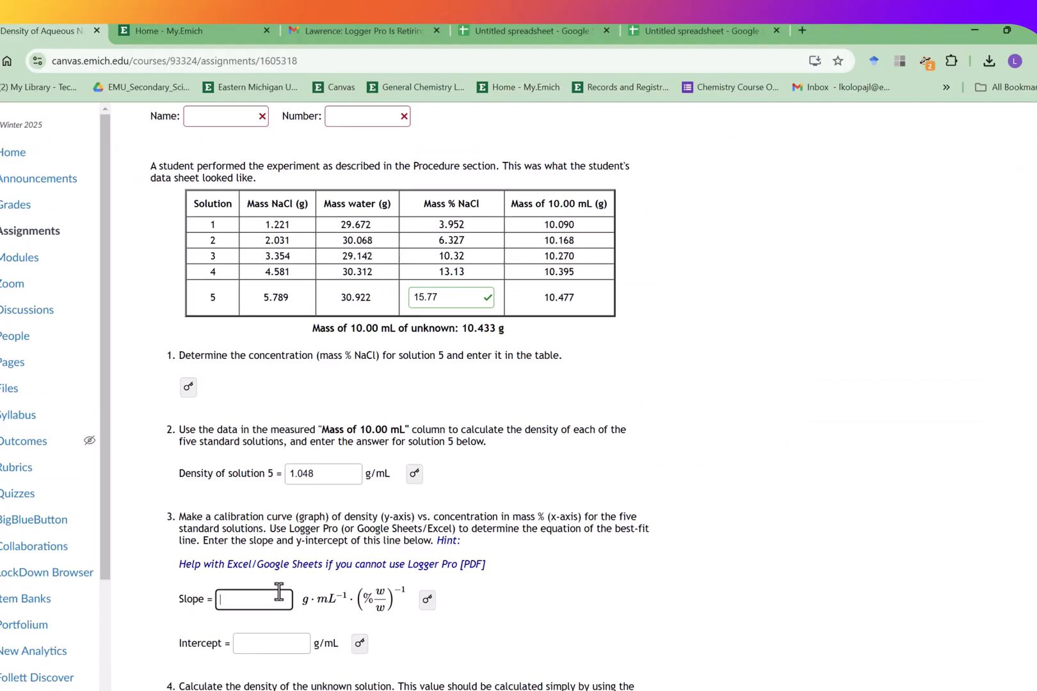
text(0.00328)
- Enter 0.996 g/mL as the intercept answer
click(282, 643)
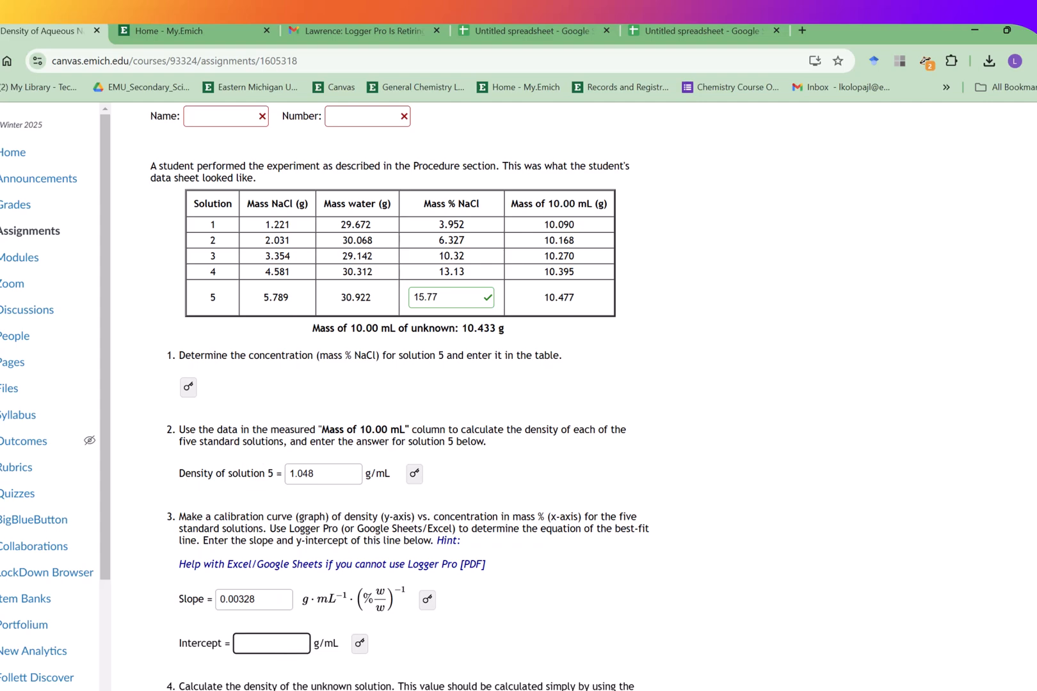
mouse_move(719, 690)
mouse_move(656, 690)
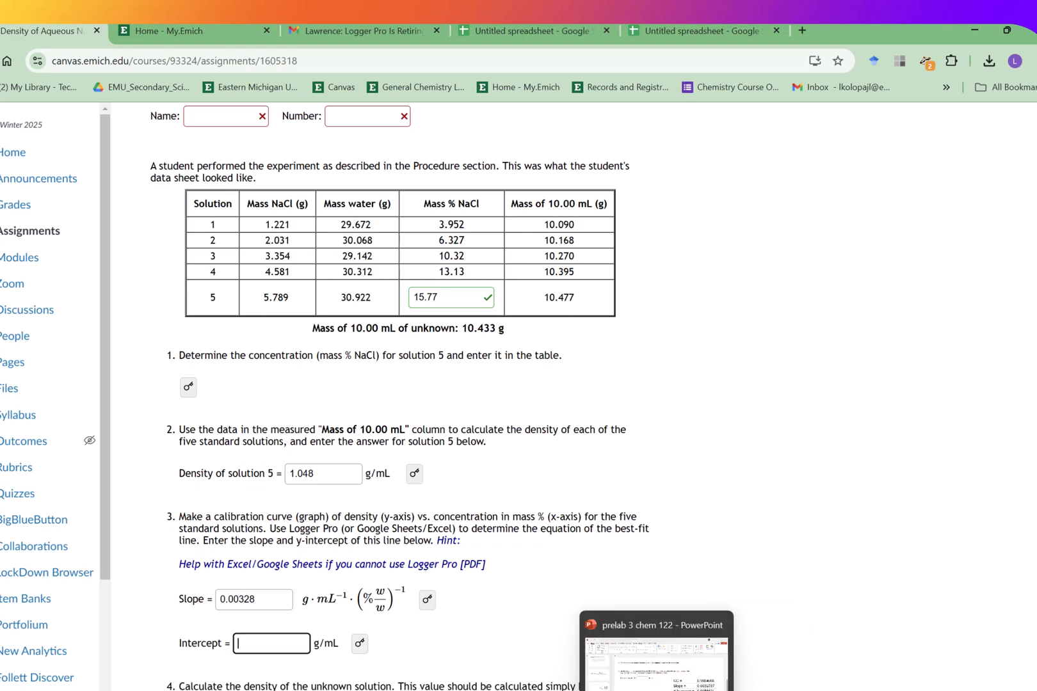
click(656, 659)
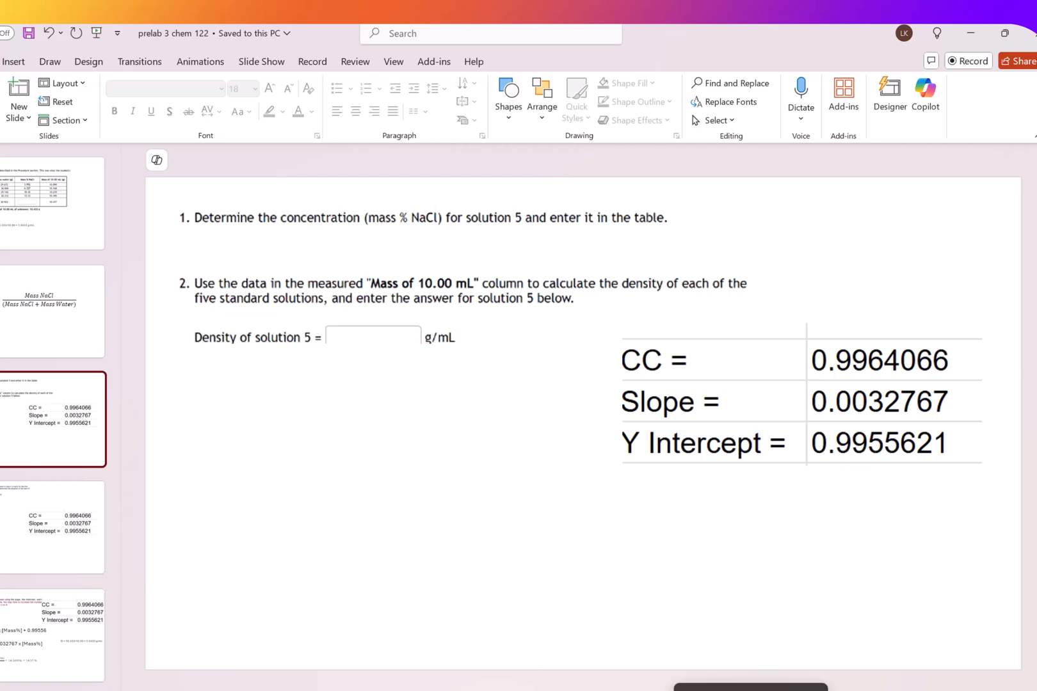
click(750, 687)
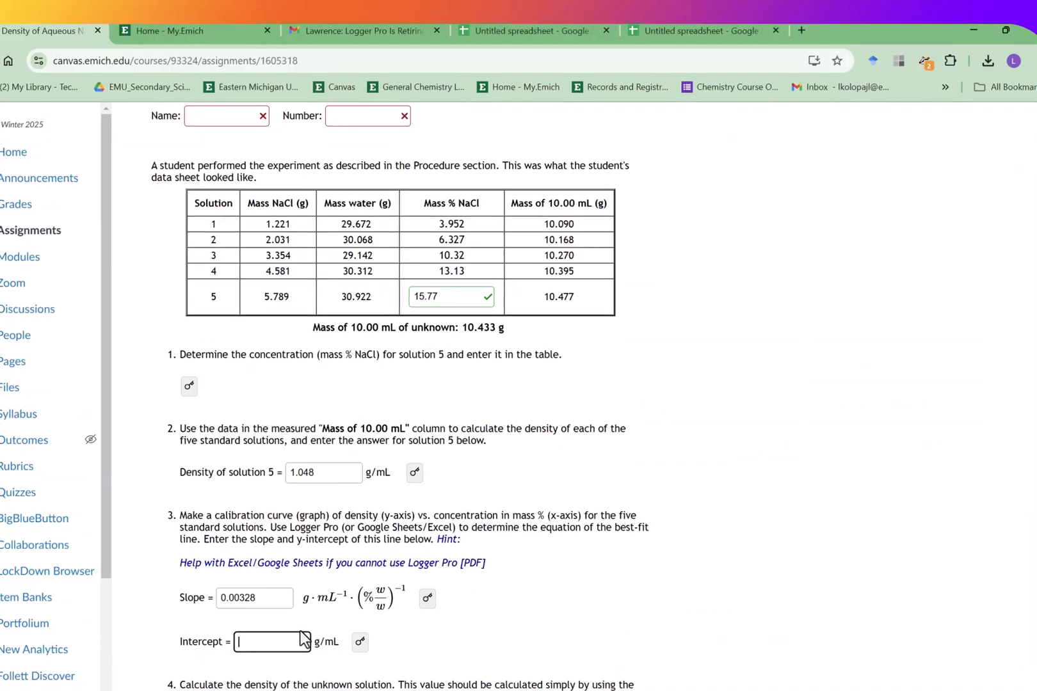
text(0.996)
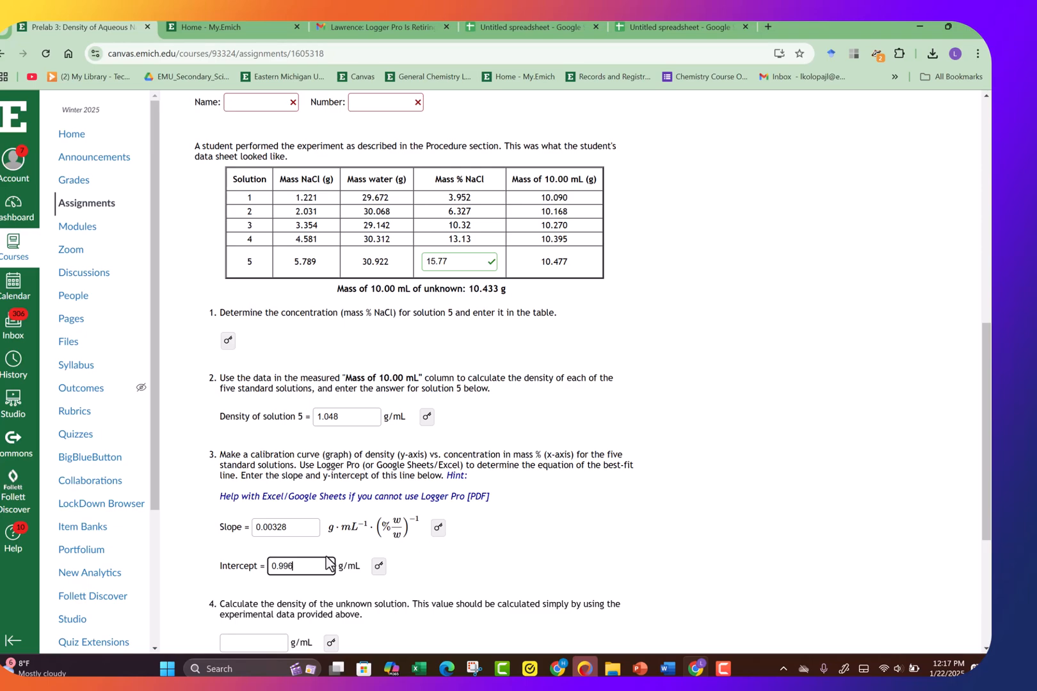
drag(1015, 346, 1014, 421)
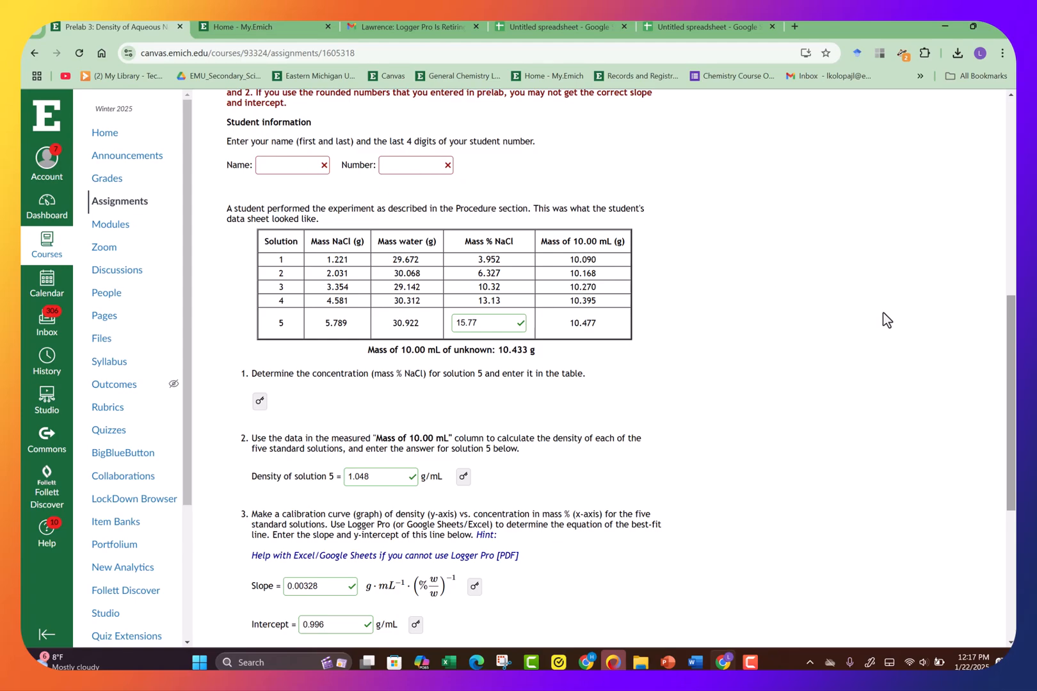
- Enter 1.043 g/mL as the density of the unknown solution and submit the answer
scroll(1008, 335, down, 1)
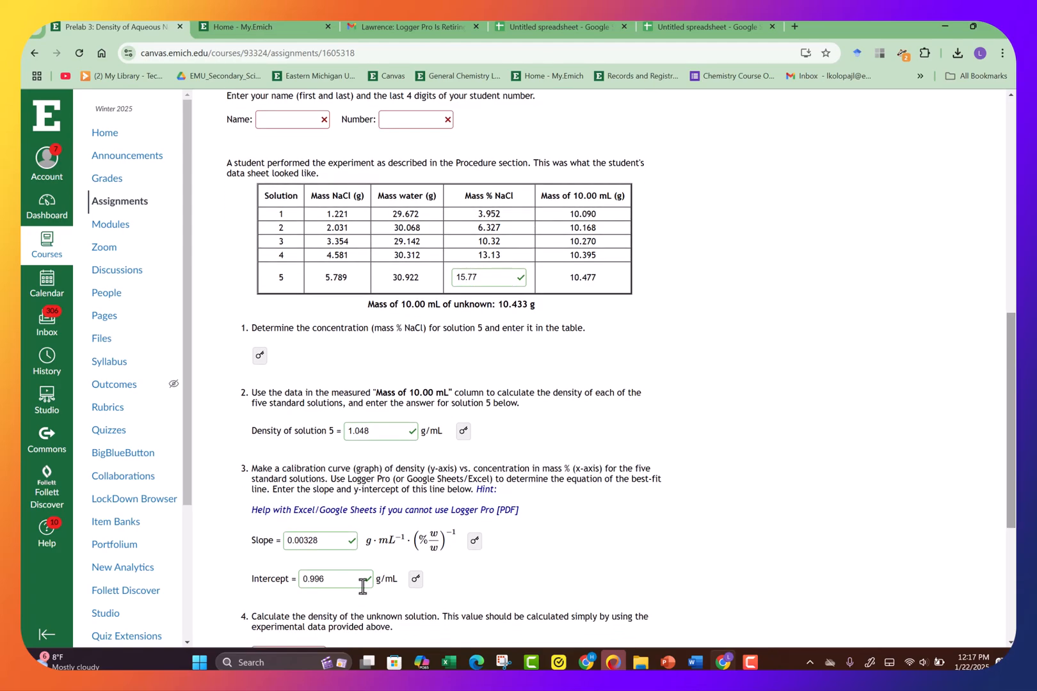
drag(1014, 419, 1016, 500)
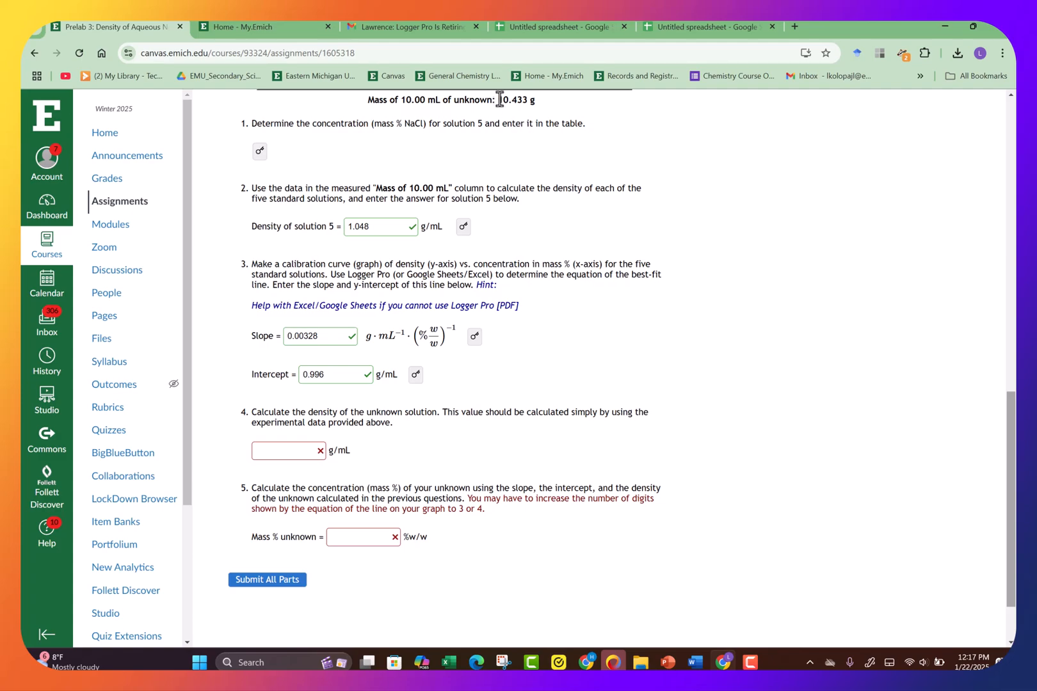
drag(498, 100, 533, 100)
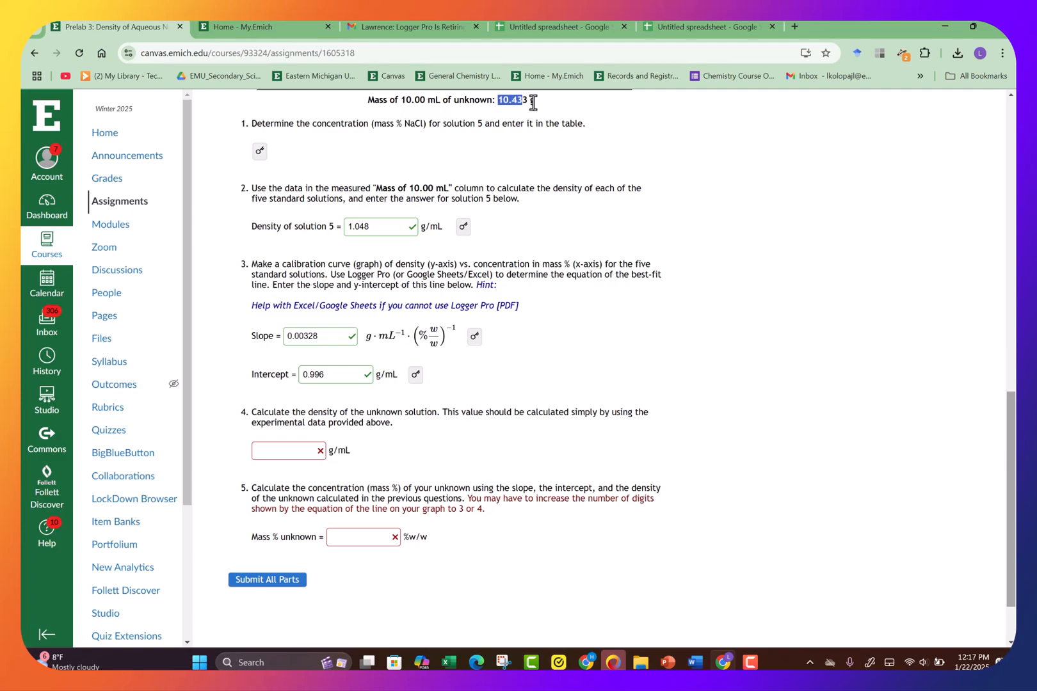
click(291, 452)
text(1.043)
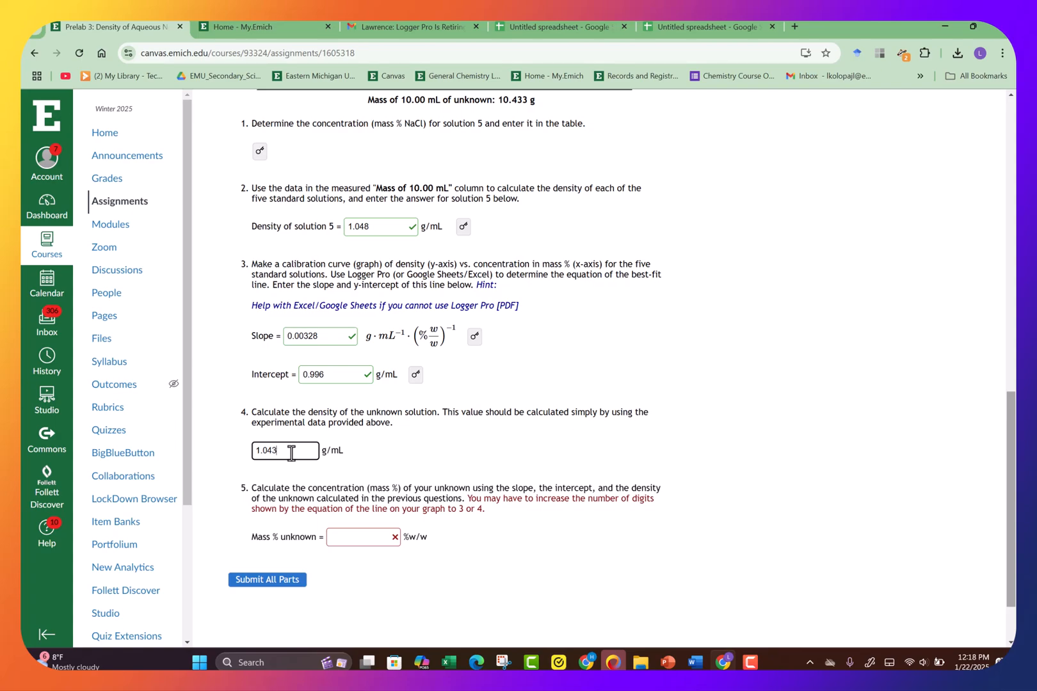
click(383, 464)
click(300, 452)
key(Return)
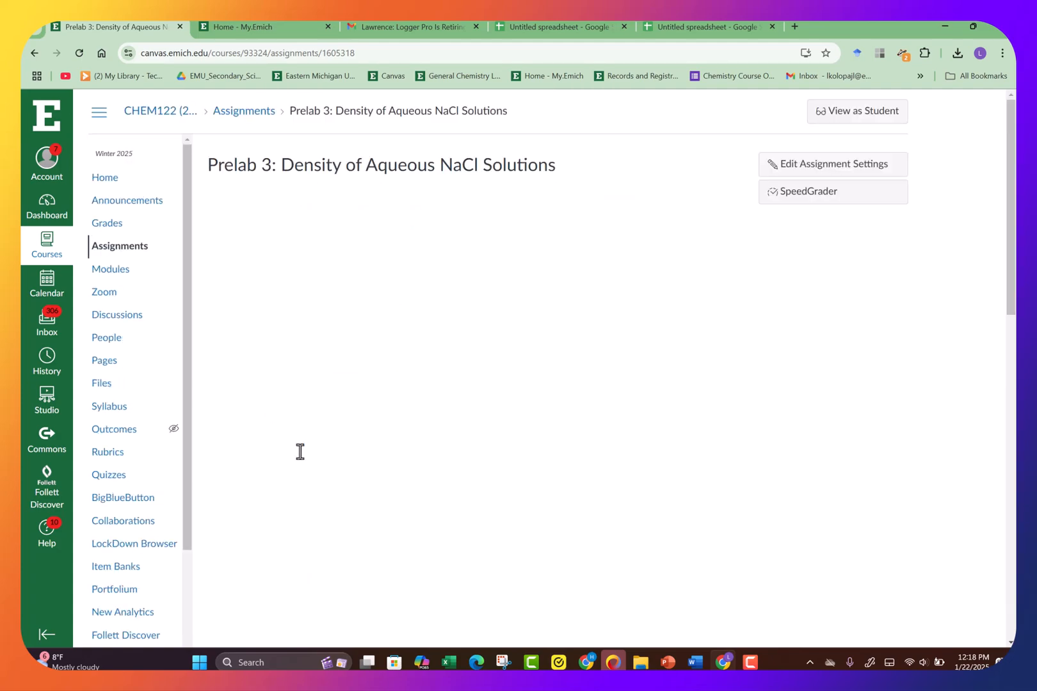
- Open the Mass % unknown slide and move the regression statistics table up and to the left
drag(1012, 235, 1016, 521)
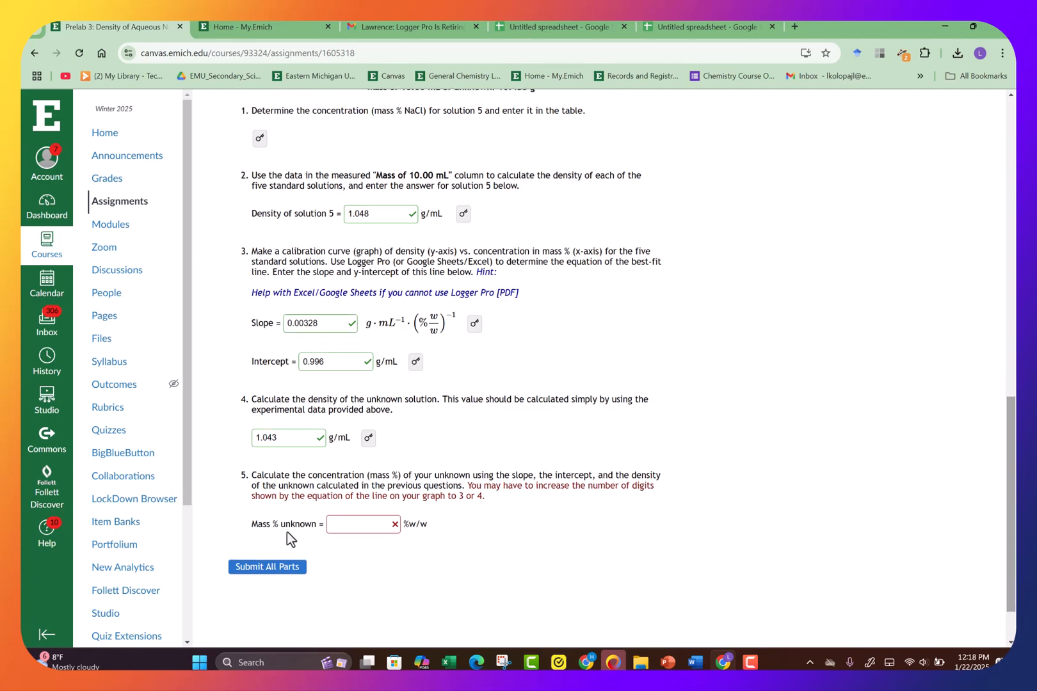
click(668, 663)
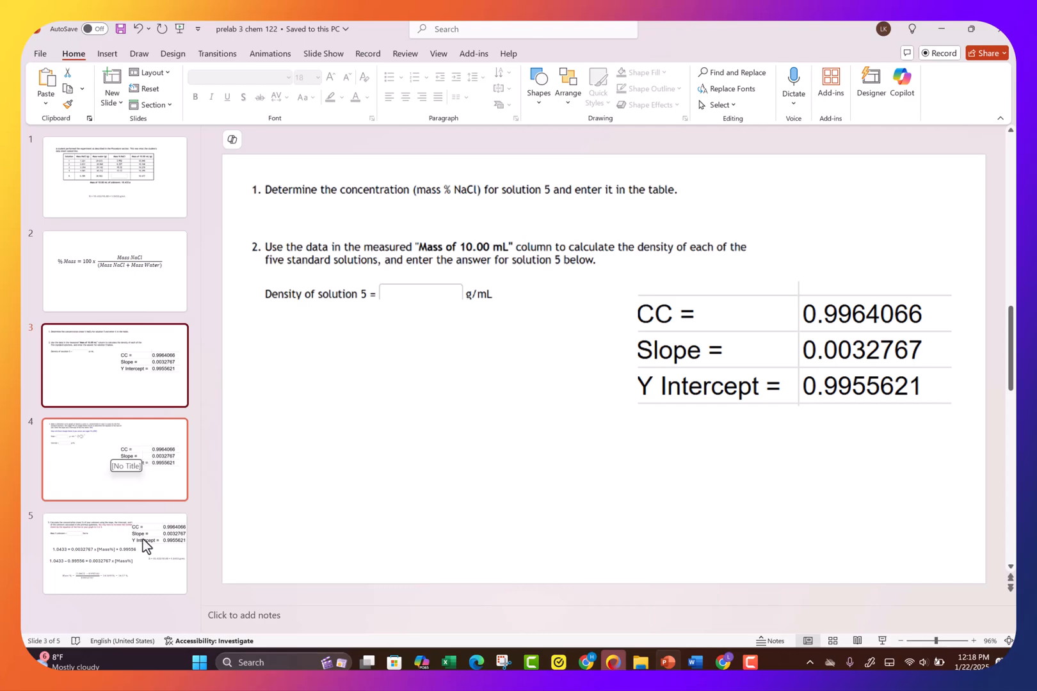
click(143, 540)
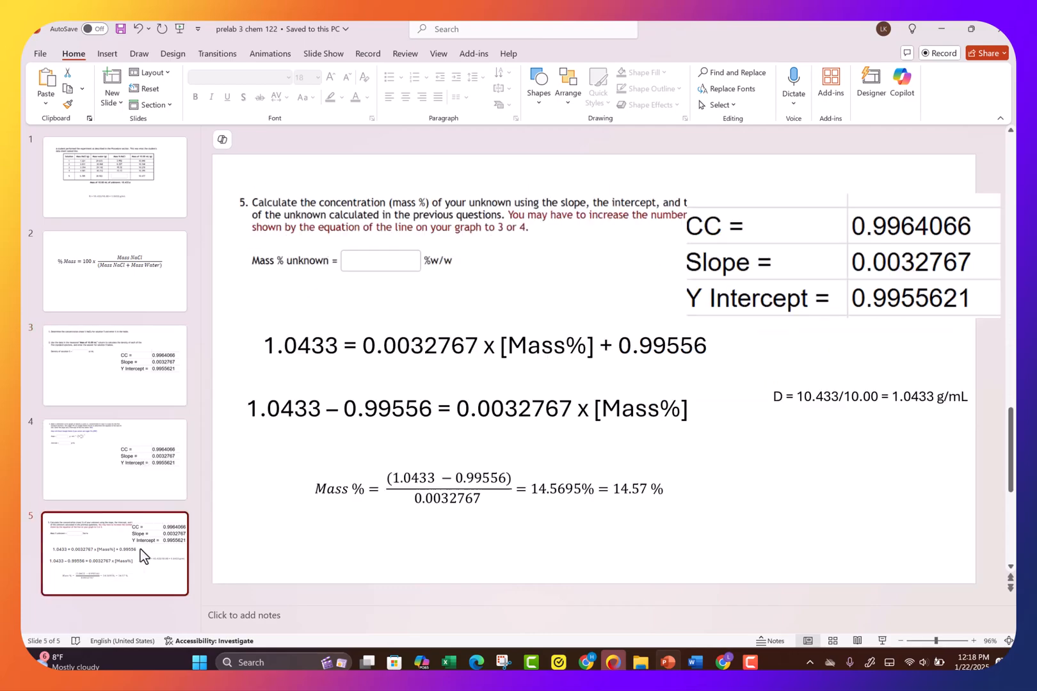
click(448, 333)
click(735, 232)
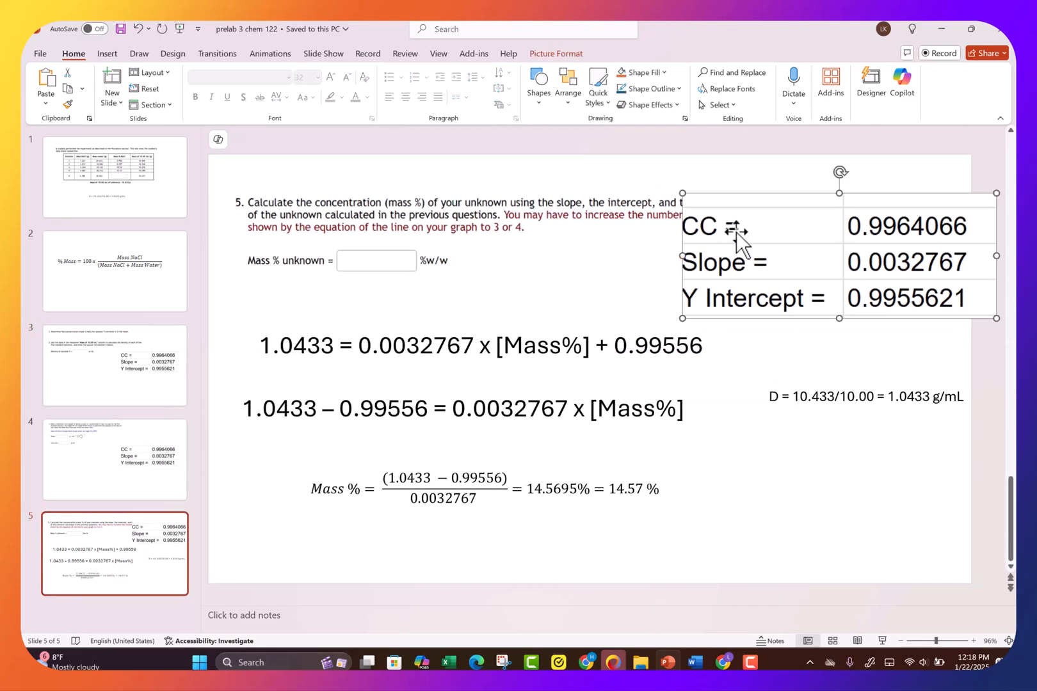
drag(736, 234, 692, 217)
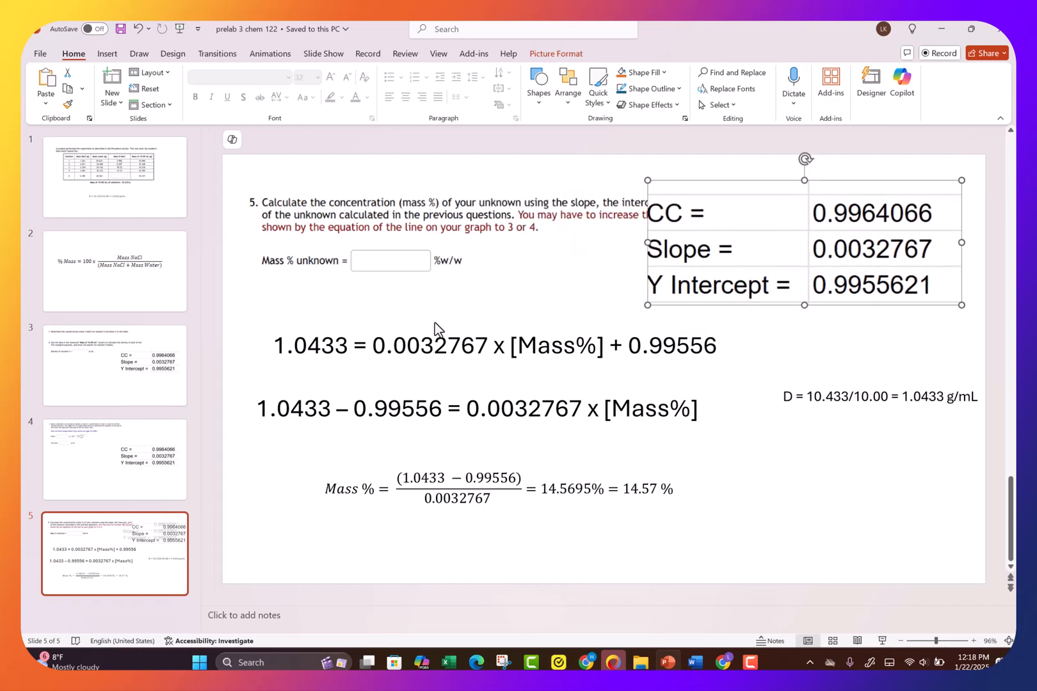
- Shift the first equation text box slightly to the left on the same slide
click(304, 361)
drag(328, 331, 316, 333)
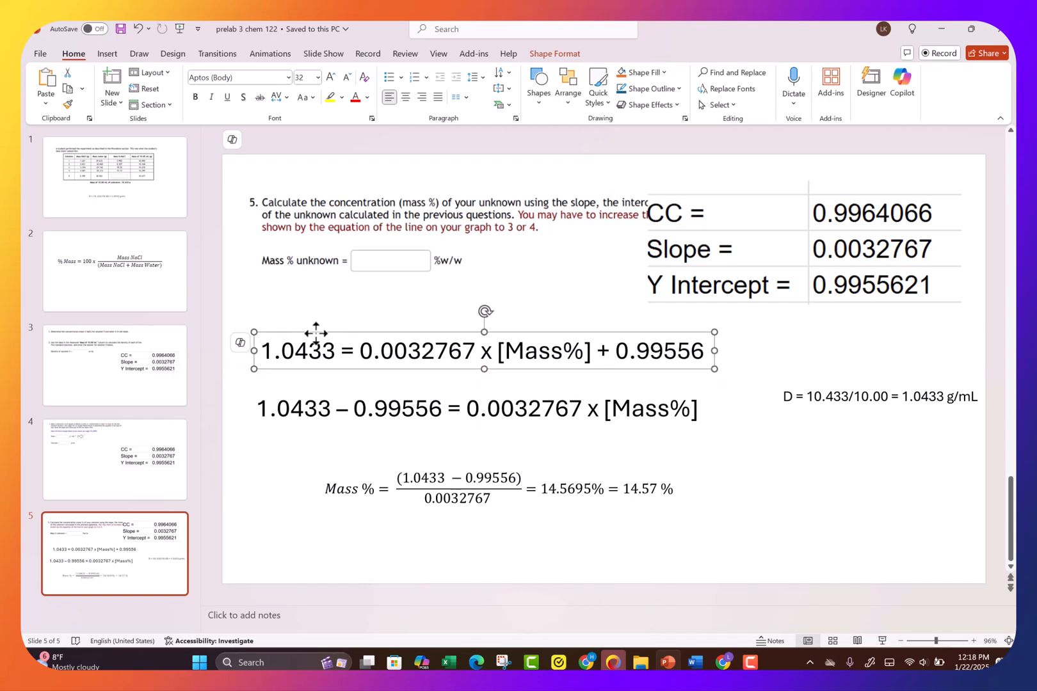
click(344, 306)
click(128, 442)
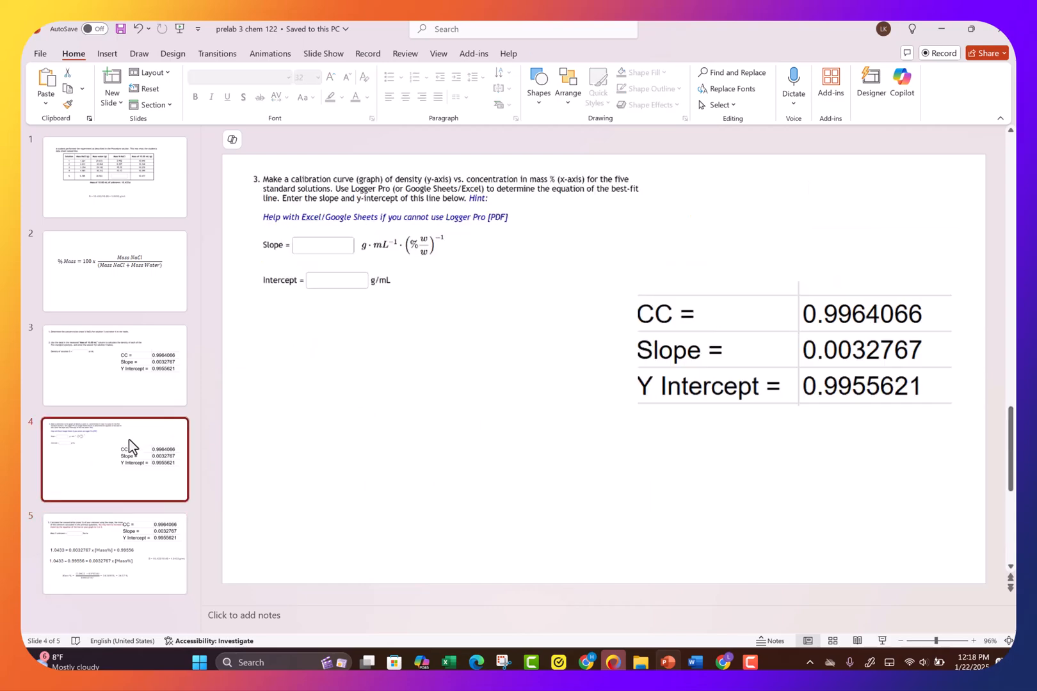
click(121, 533)
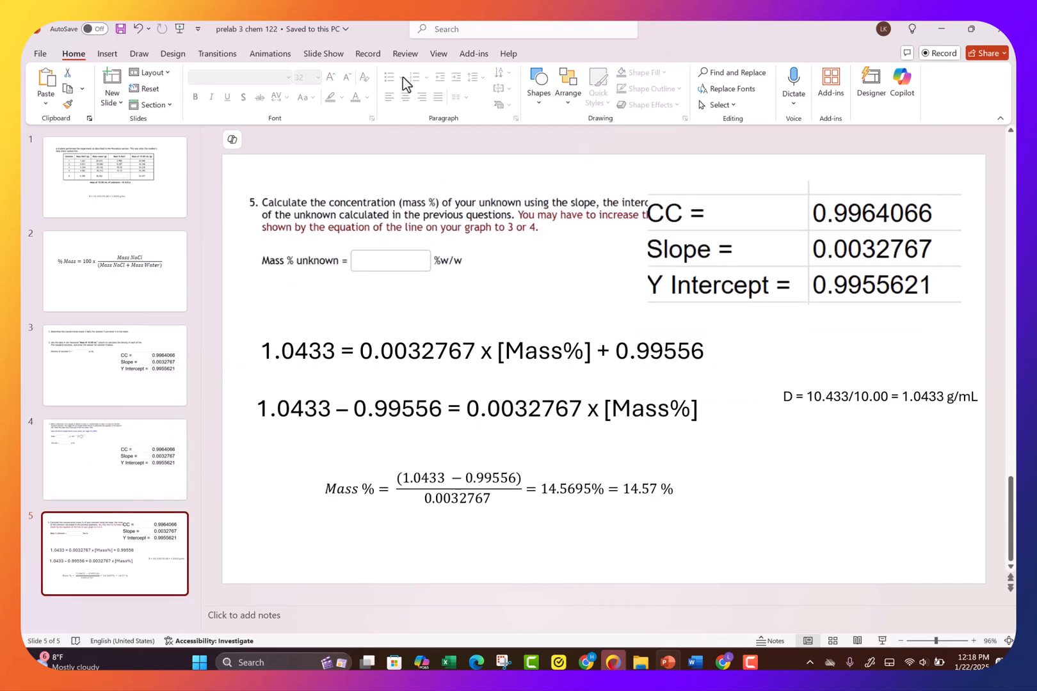
- Insert a text box above the first equation reading "Density = slope x {% Mass] + Intercept"
click(108, 54)
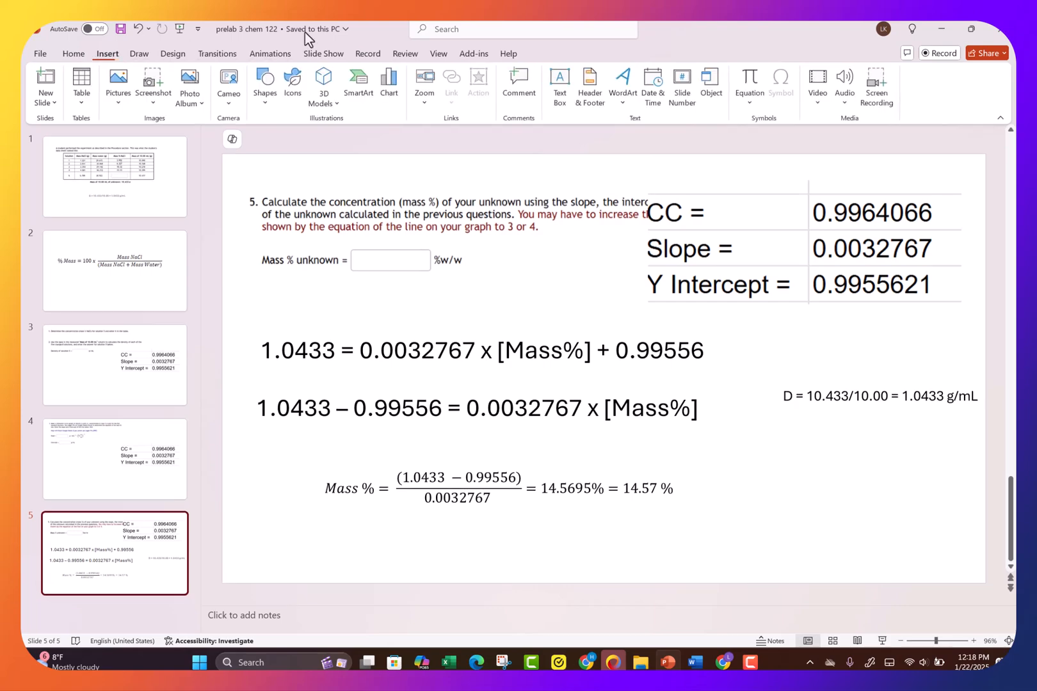
click(559, 86)
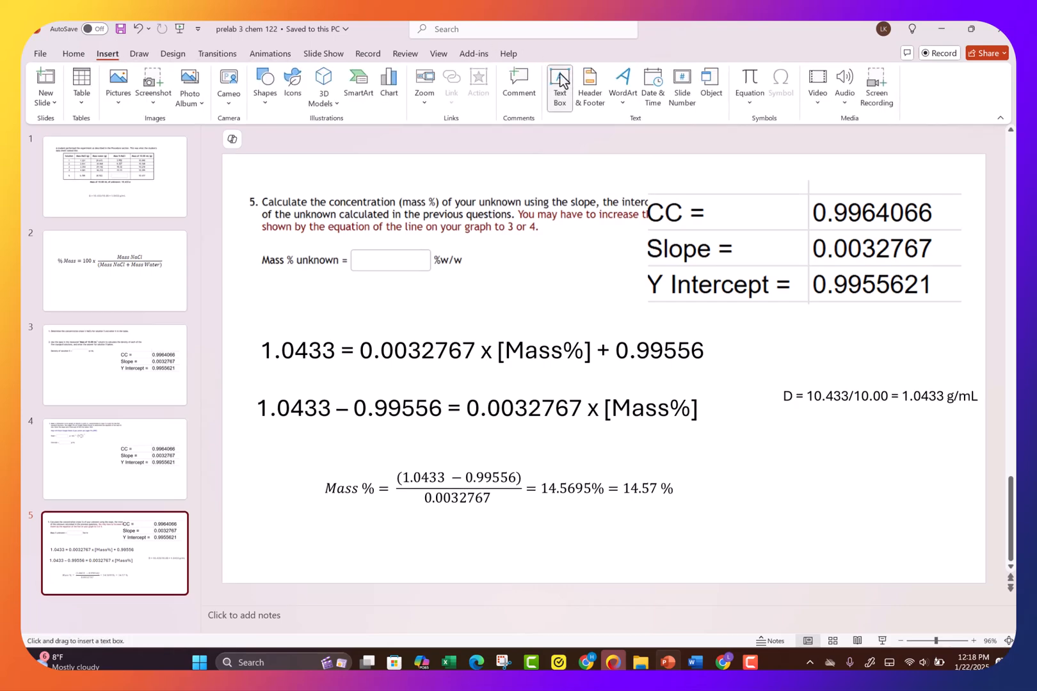
click(261, 295)
text(Dens)
text(it)
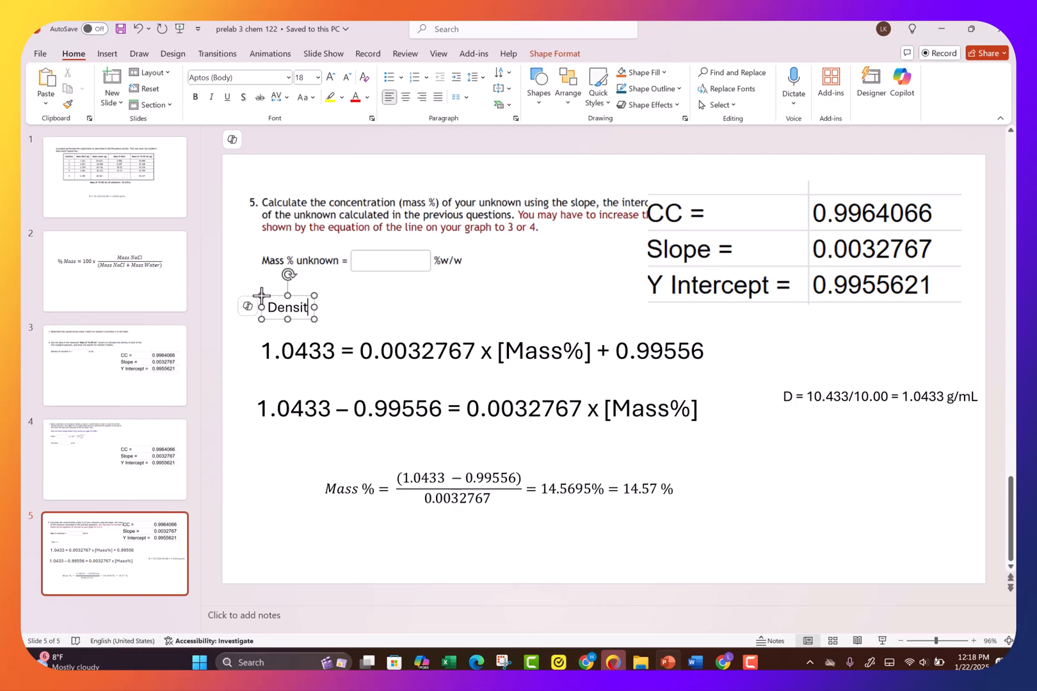
text(y = slope x)
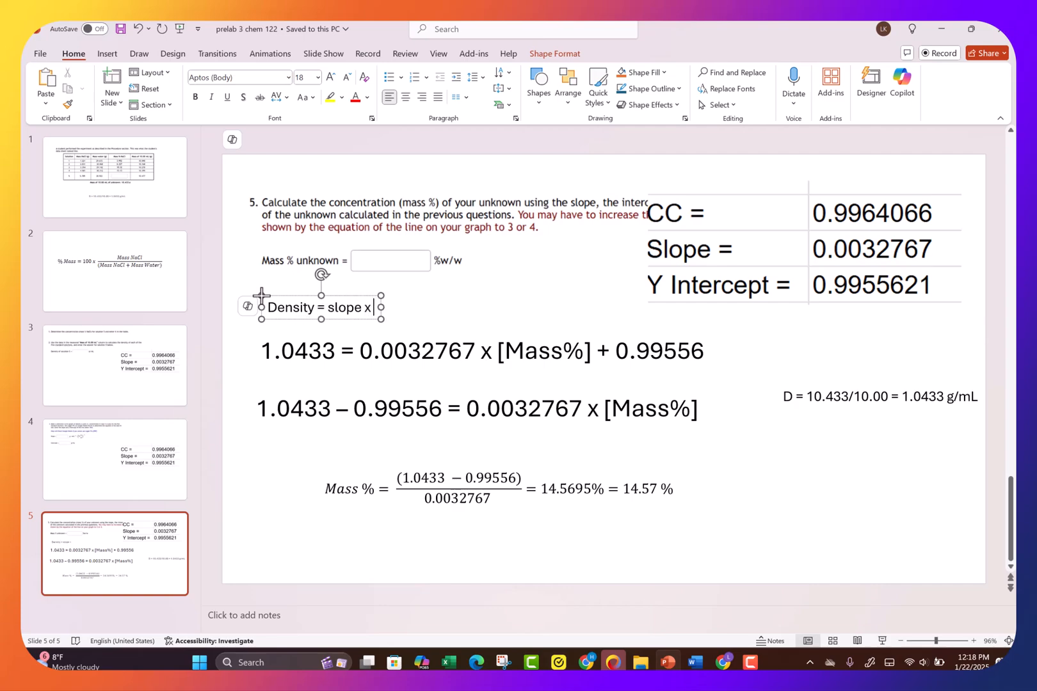
text( {)
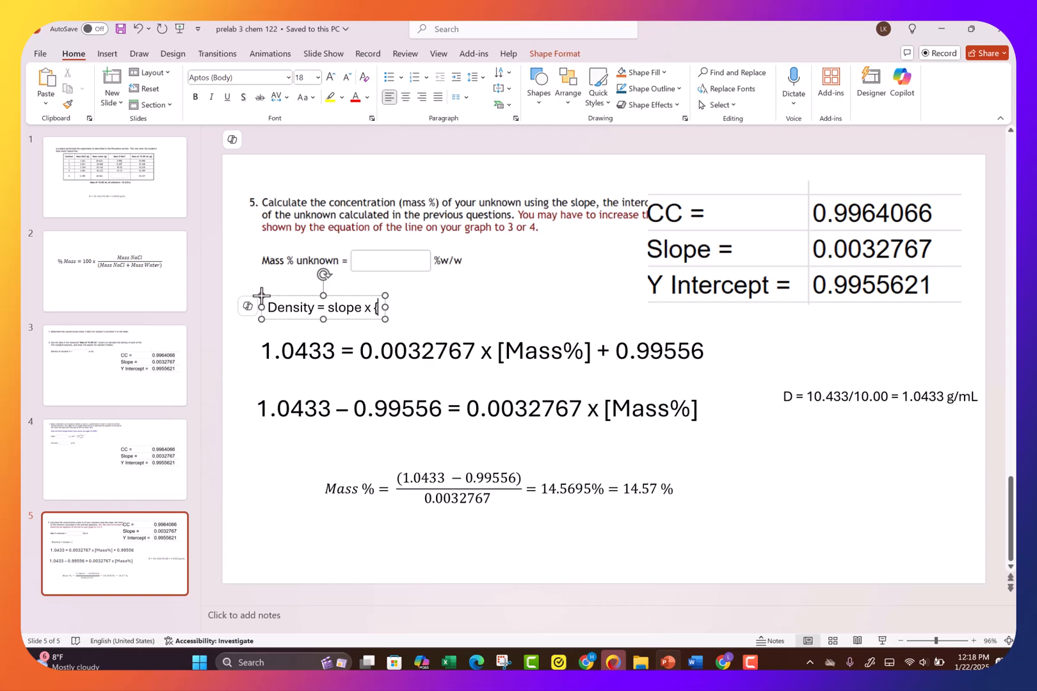
text(% Mass)
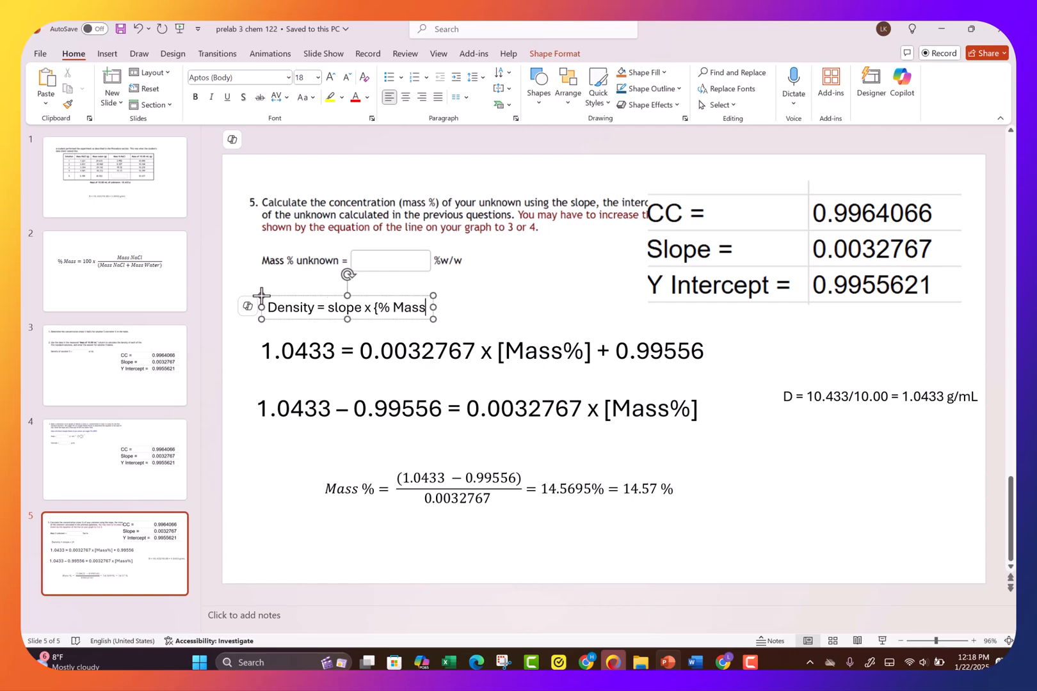
text(])
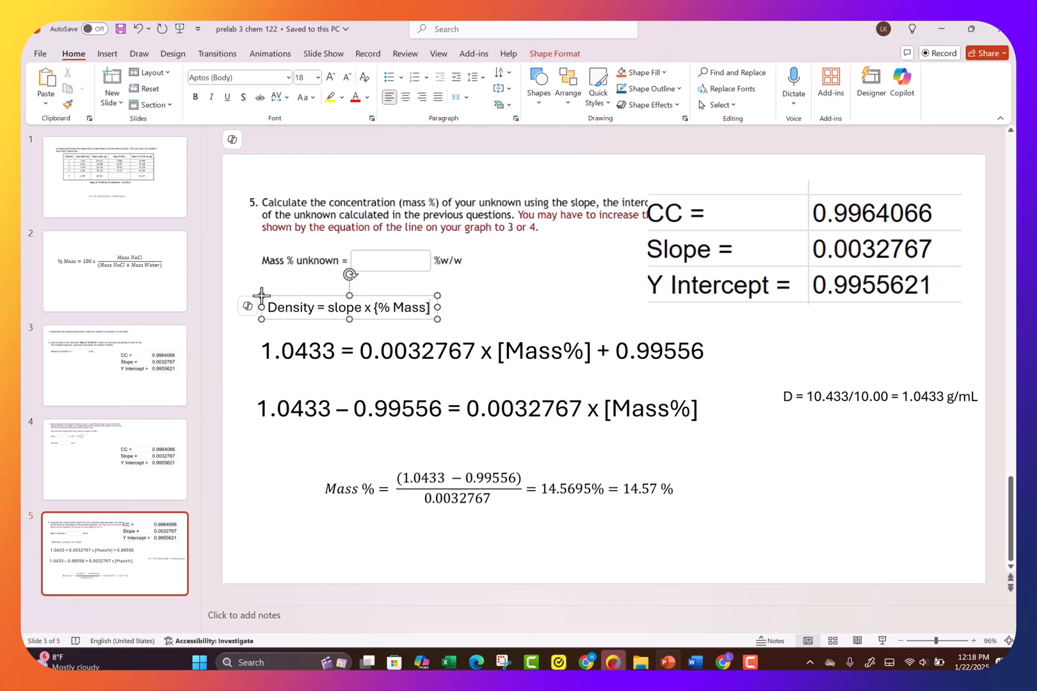
text( +)
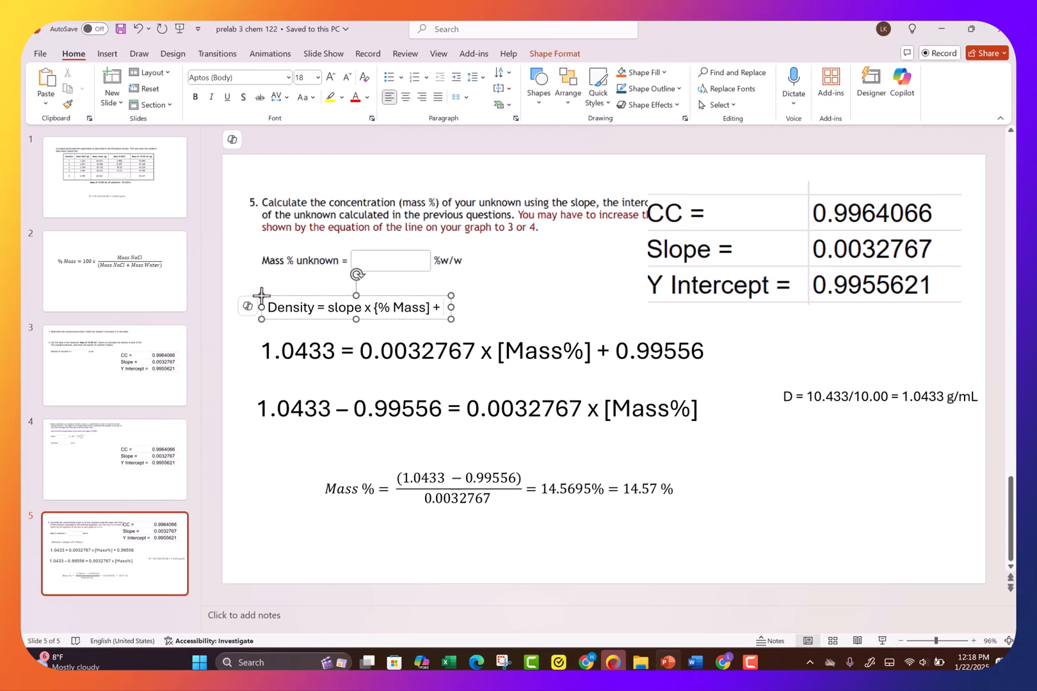
text( Intercept)
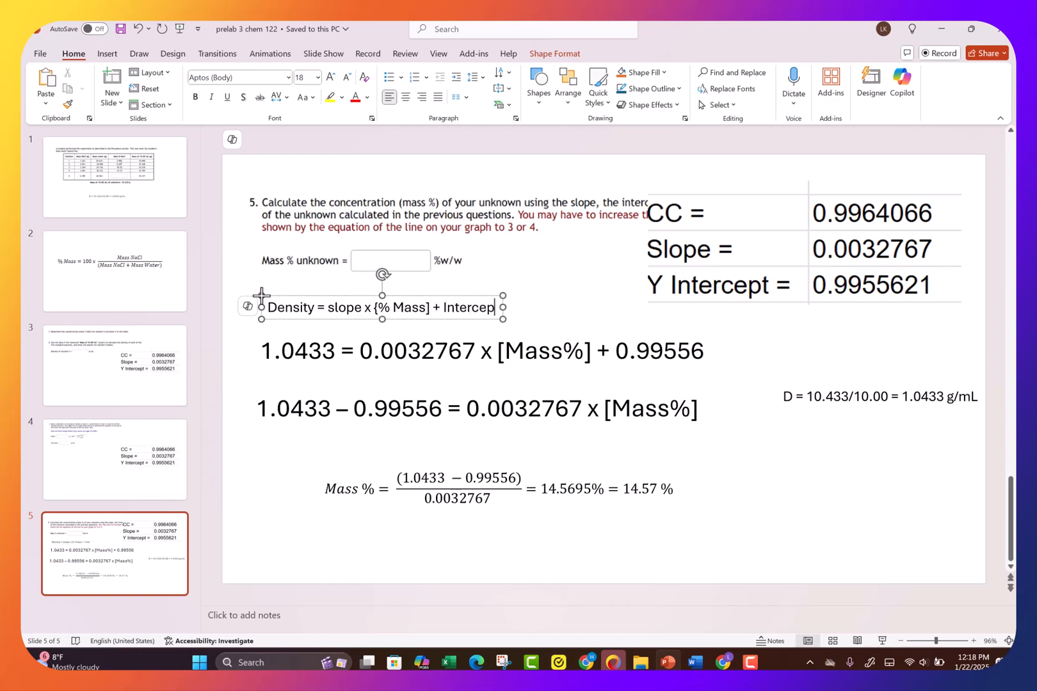
click(520, 308)
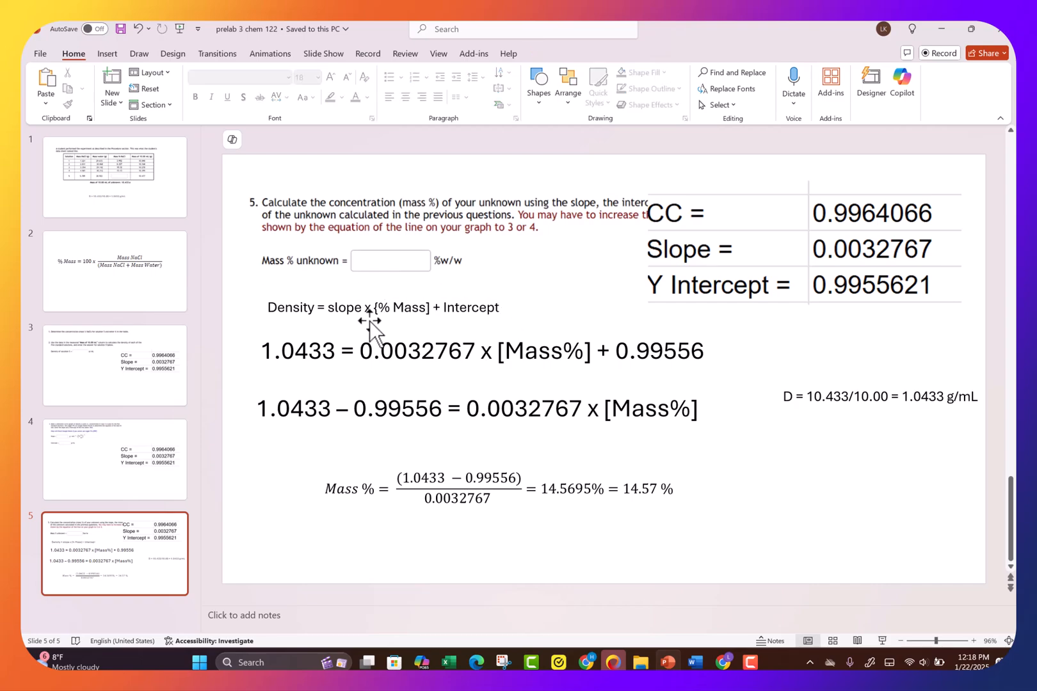
- Make [Mass%] bold in the first equation, highlighting its slope and intercept values along the way
click(338, 349)
drag(327, 334, 323, 333)
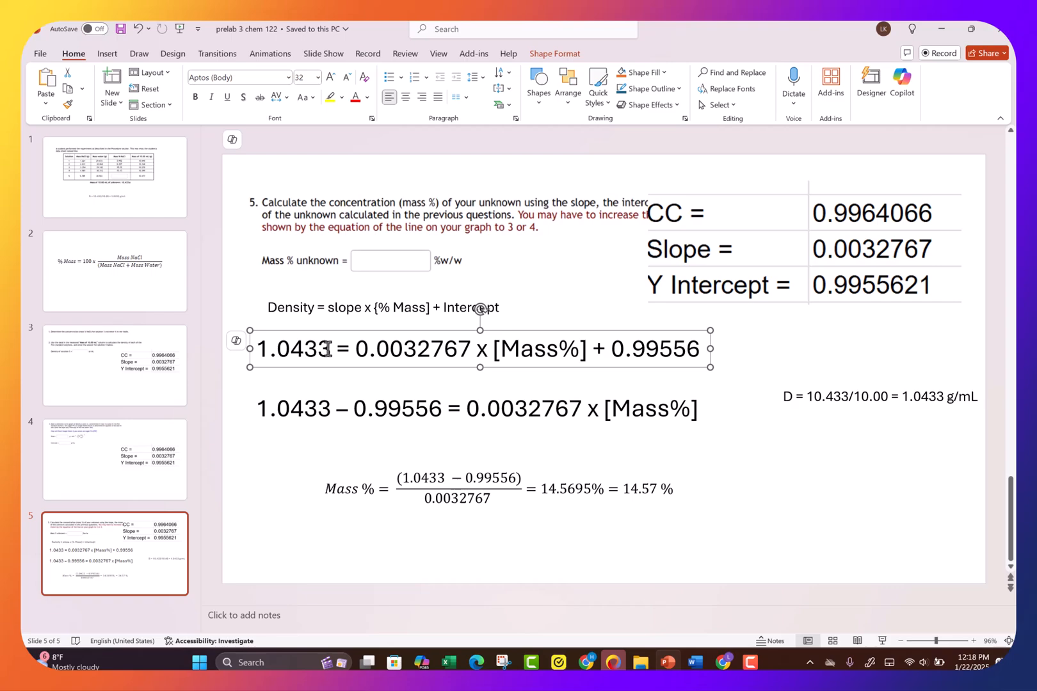
drag(376, 349, 461, 349)
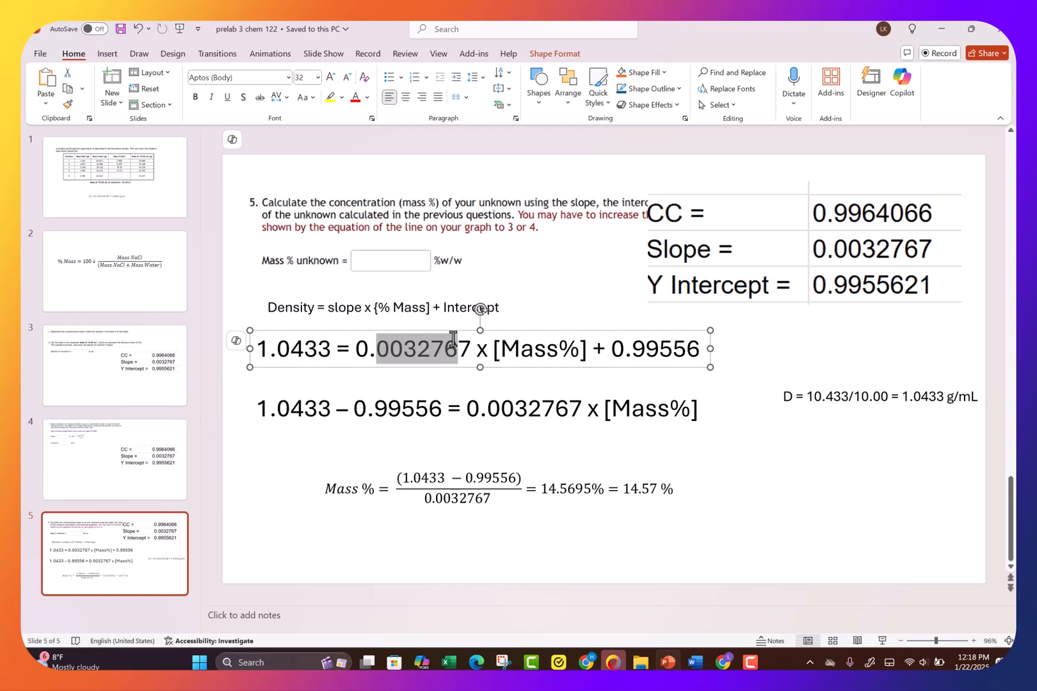
click(622, 349)
drag(622, 349, 686, 349)
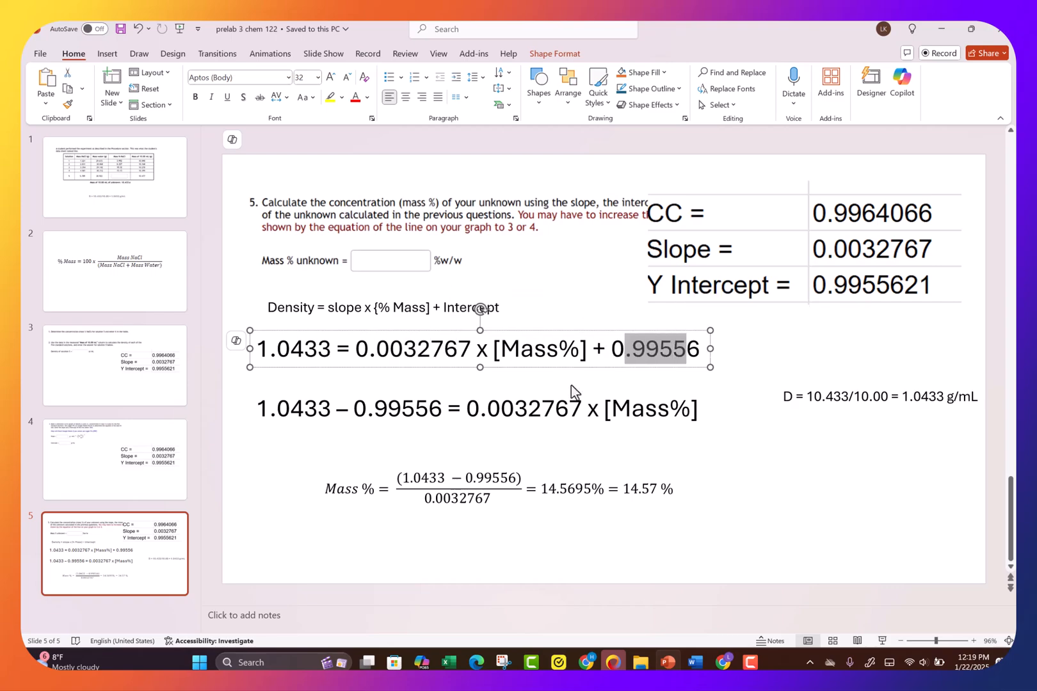
click(738, 394)
drag(503, 349, 576, 344)
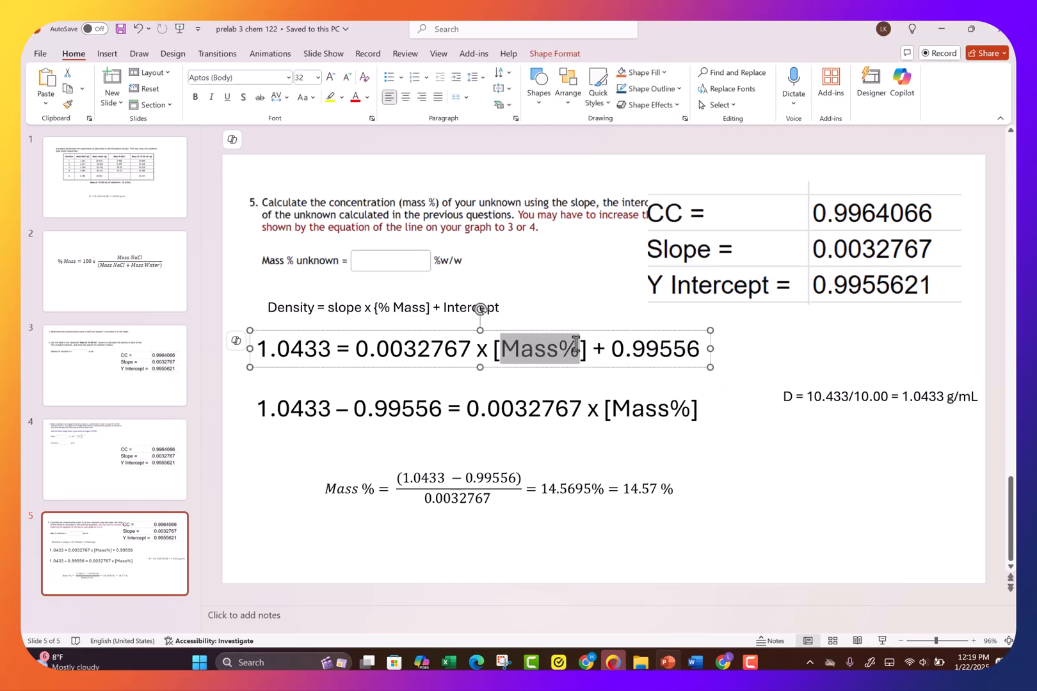
click(585, 324)
click(503, 272)
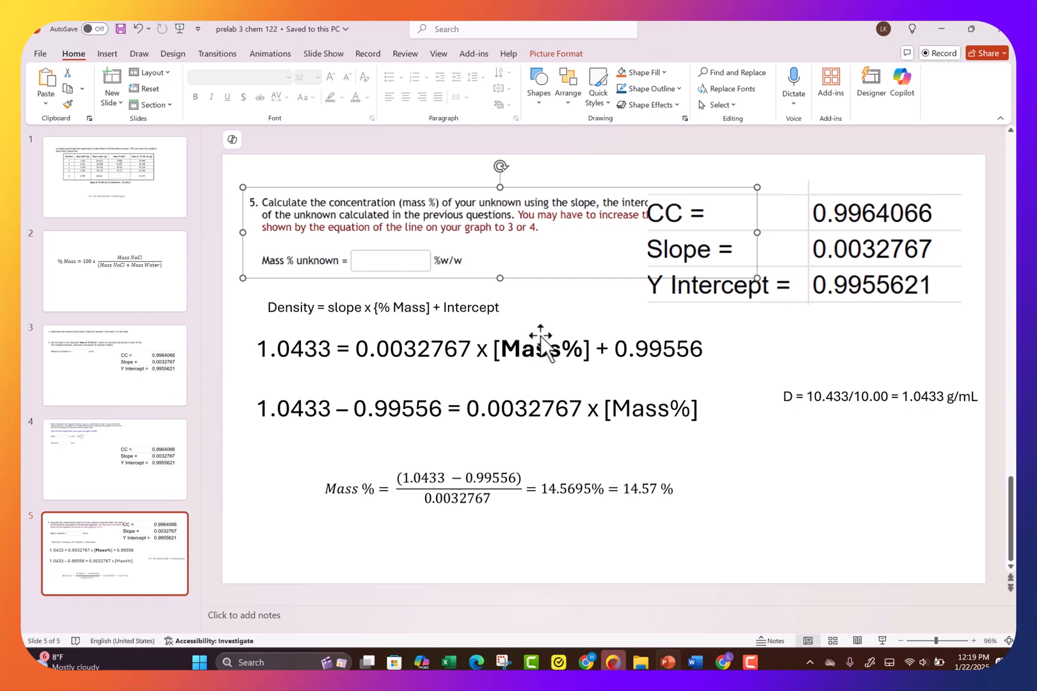
- Highlight the intercept in the first equation and the left-hand side of the second equation
drag(615, 349, 704, 349)
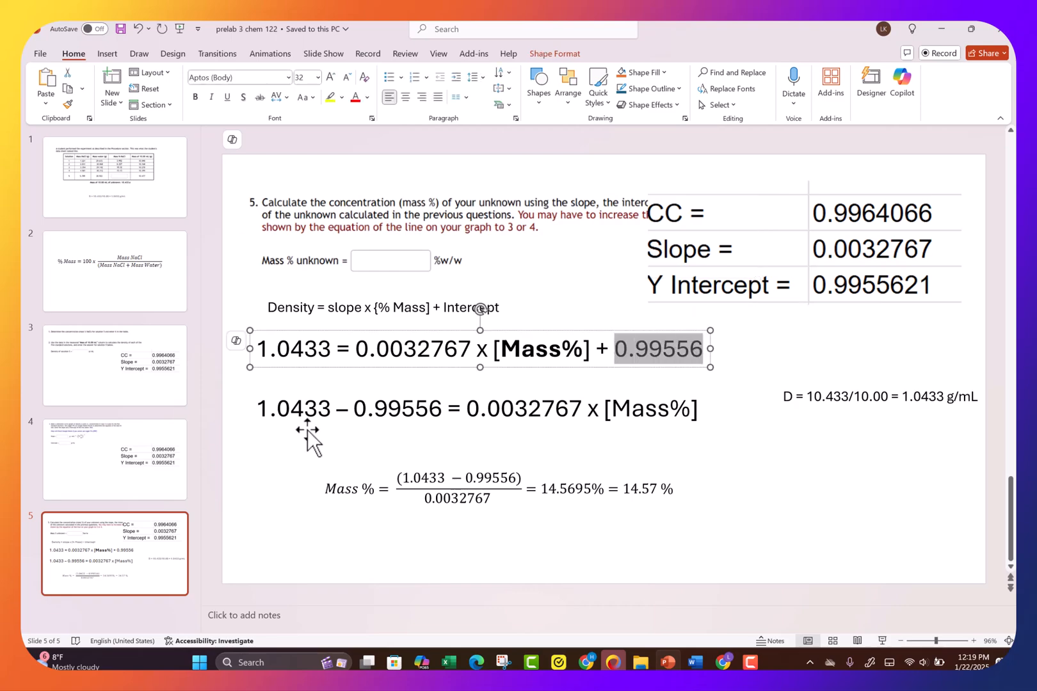
drag(263, 411, 447, 410)
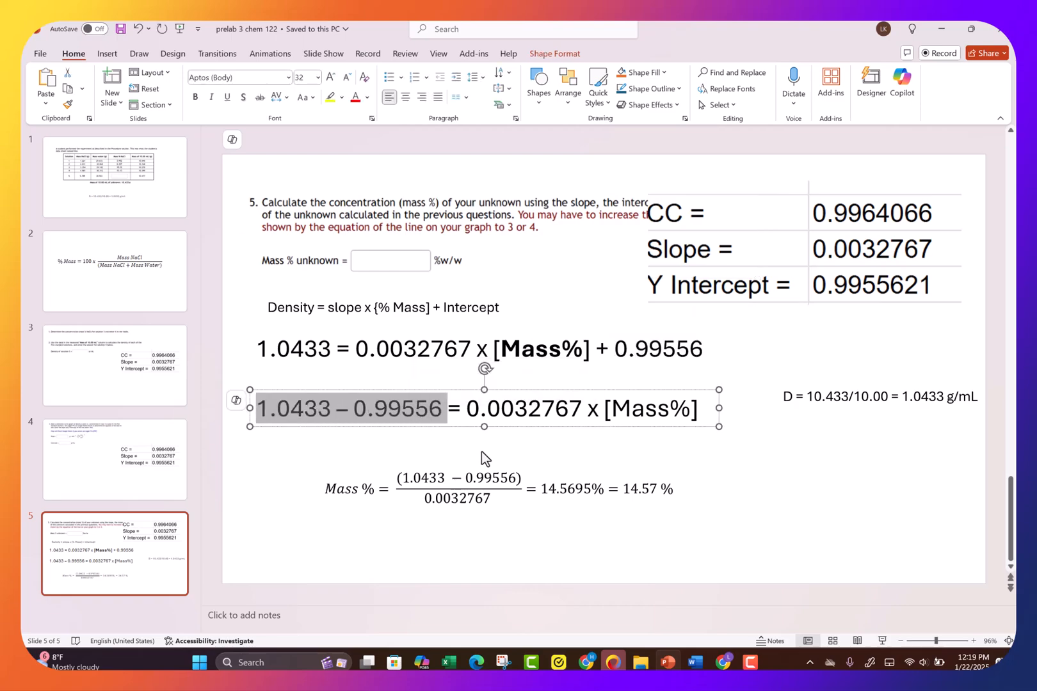
click(589, 409)
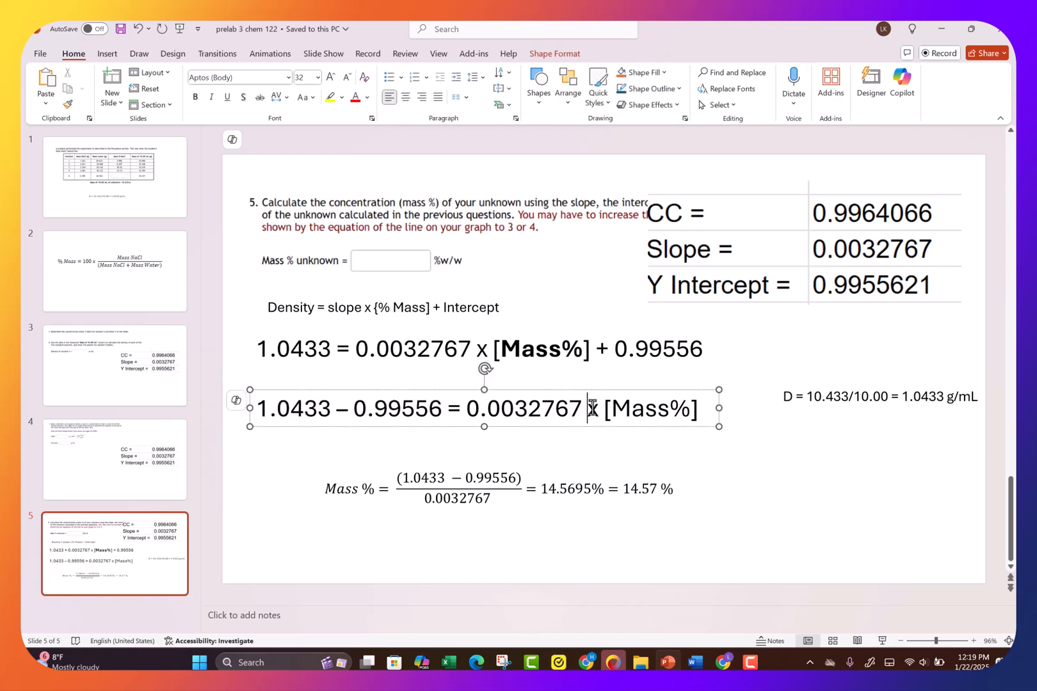
- Move the Mass % equation up and to the left and enlarge its font to 28
click(473, 478)
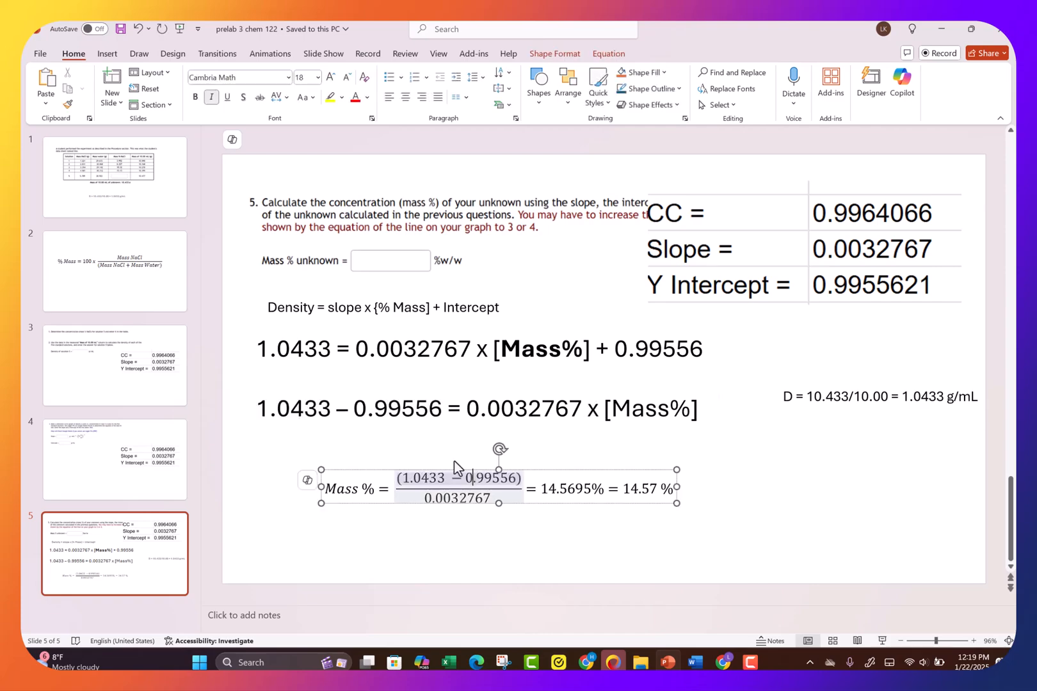
drag(452, 470, 437, 446)
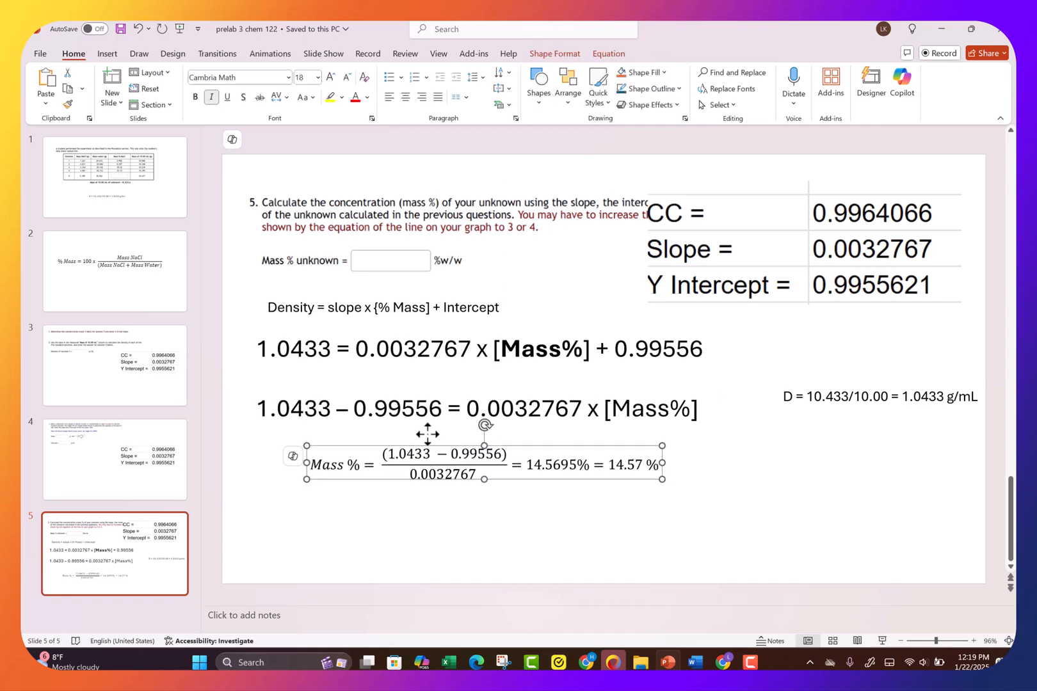
click(306, 76)
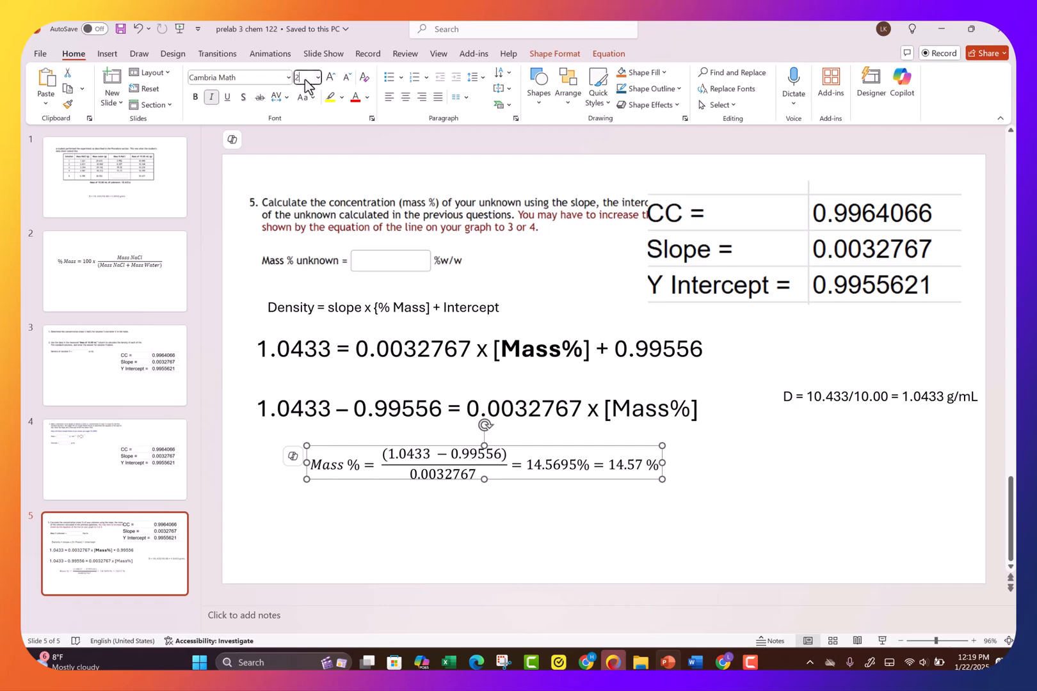
text(28)
key(Return)
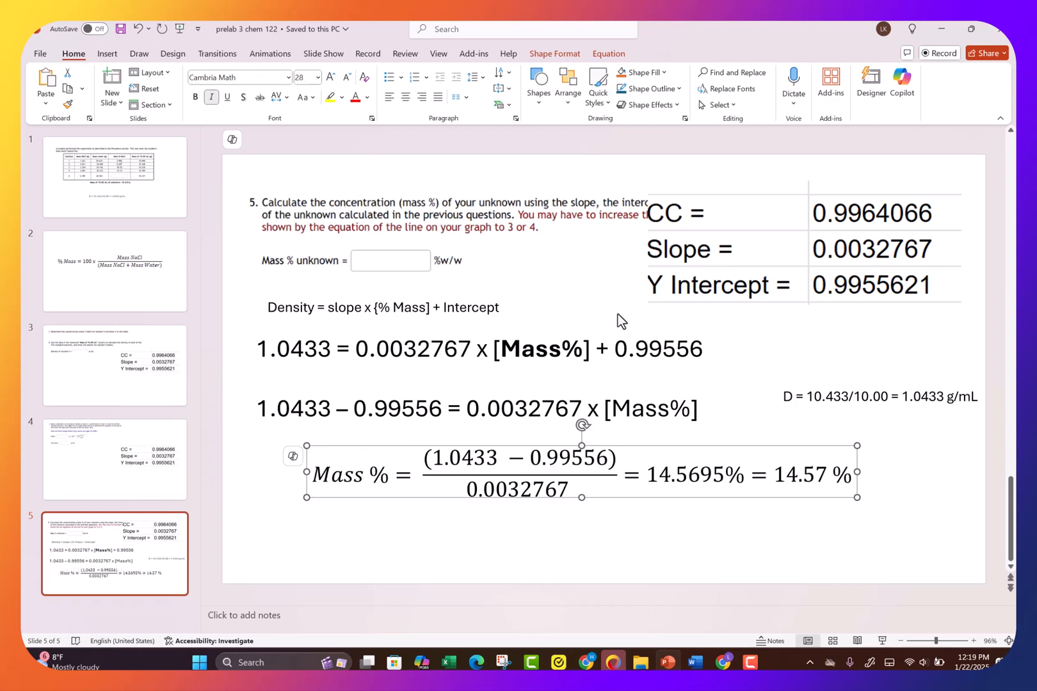
drag(651, 444, 606, 458)
click(516, 472)
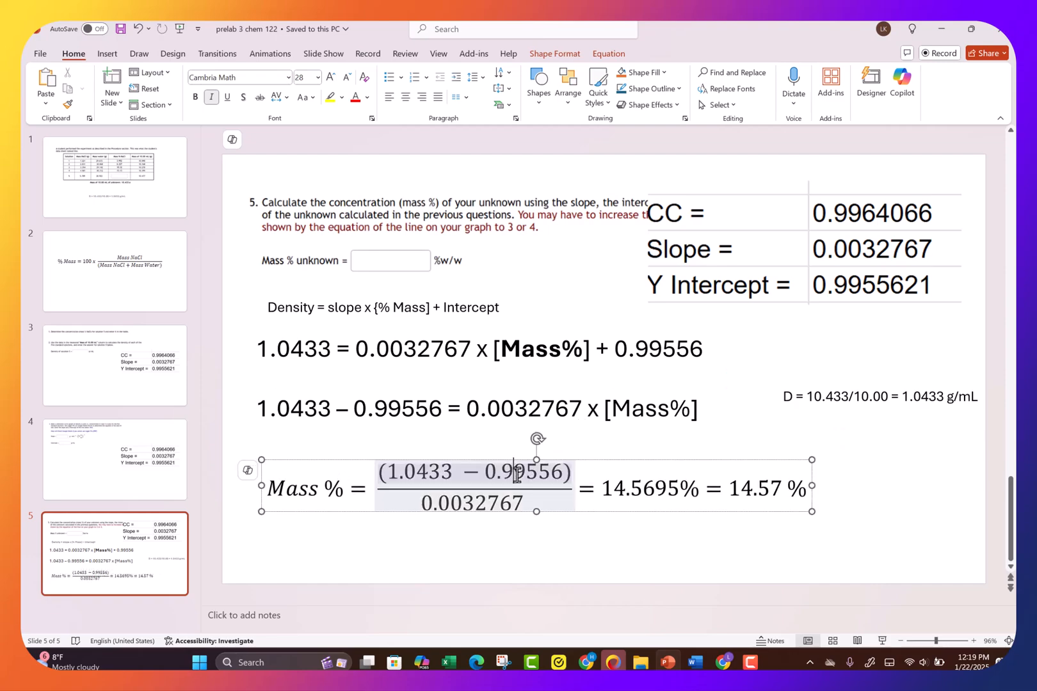